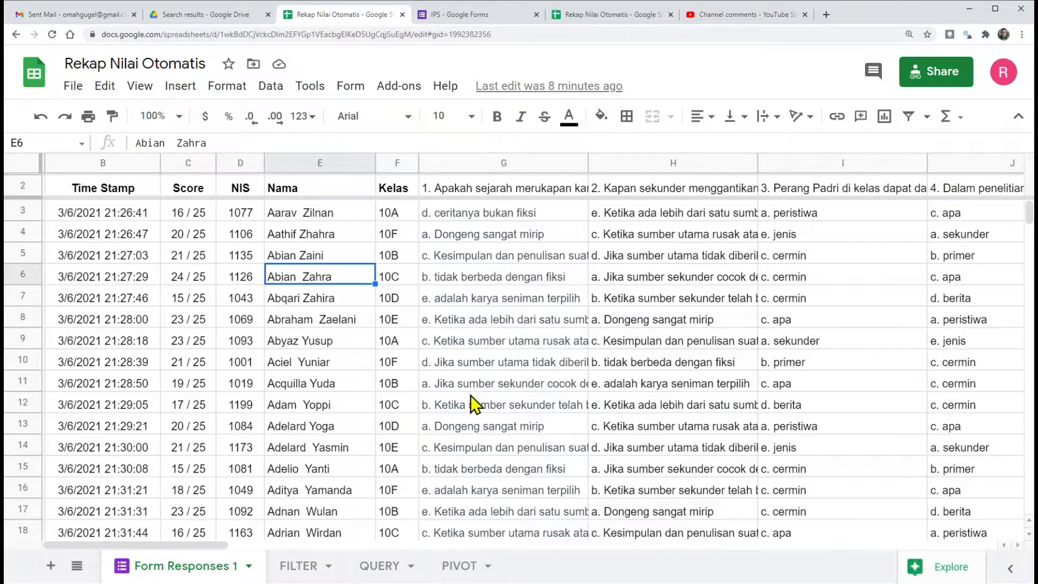
# Step: Switch to the IPS form in Google Forms and review its identity questions and quiz settings without changing them
pyautogui.click(452, 15)
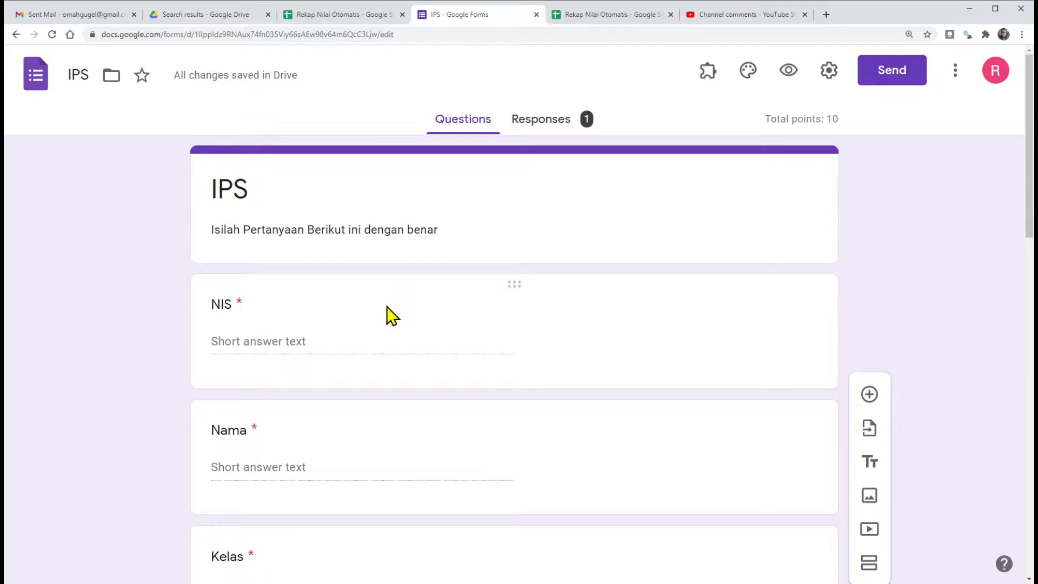
pyautogui.scroll(-3, 392, 317)
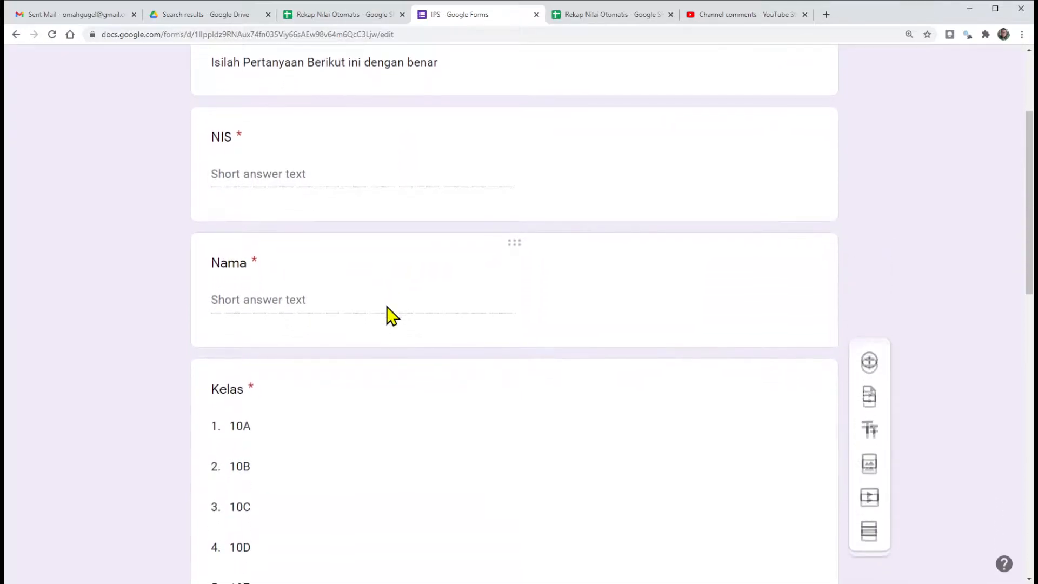
pyautogui.scroll(3, 390, 315)
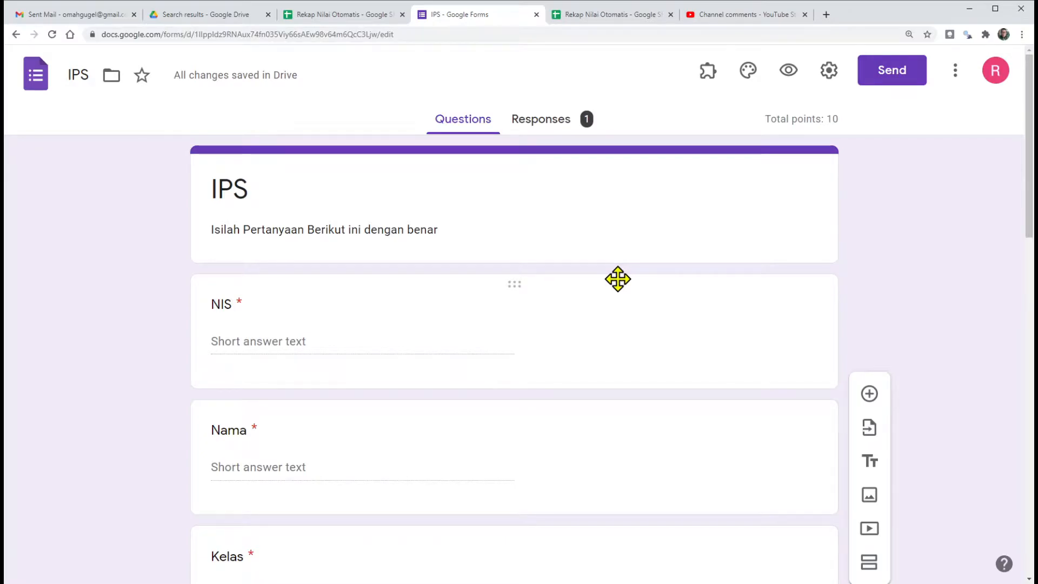
pyautogui.click(828, 71)
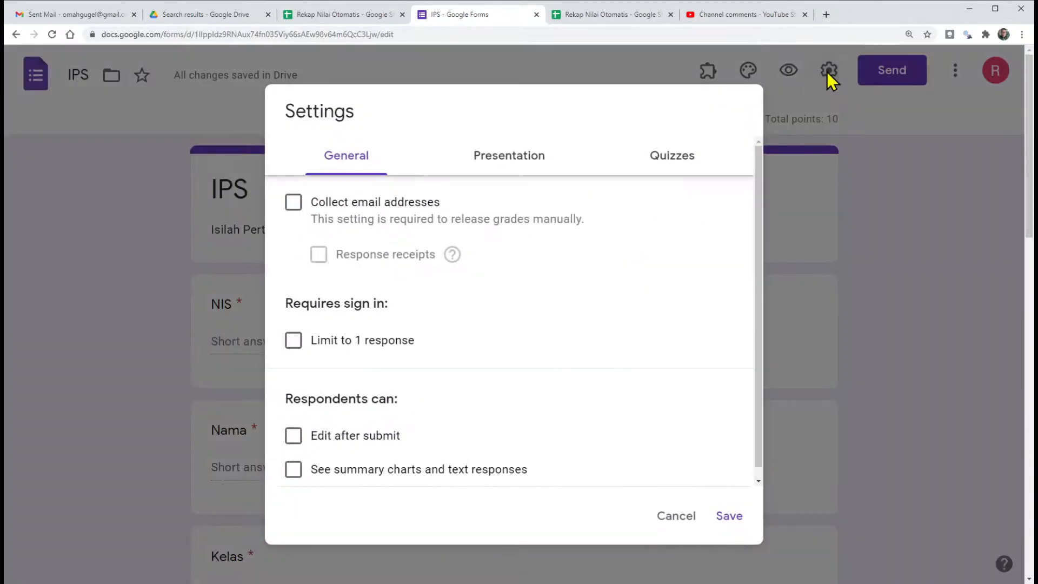
pyautogui.click(666, 162)
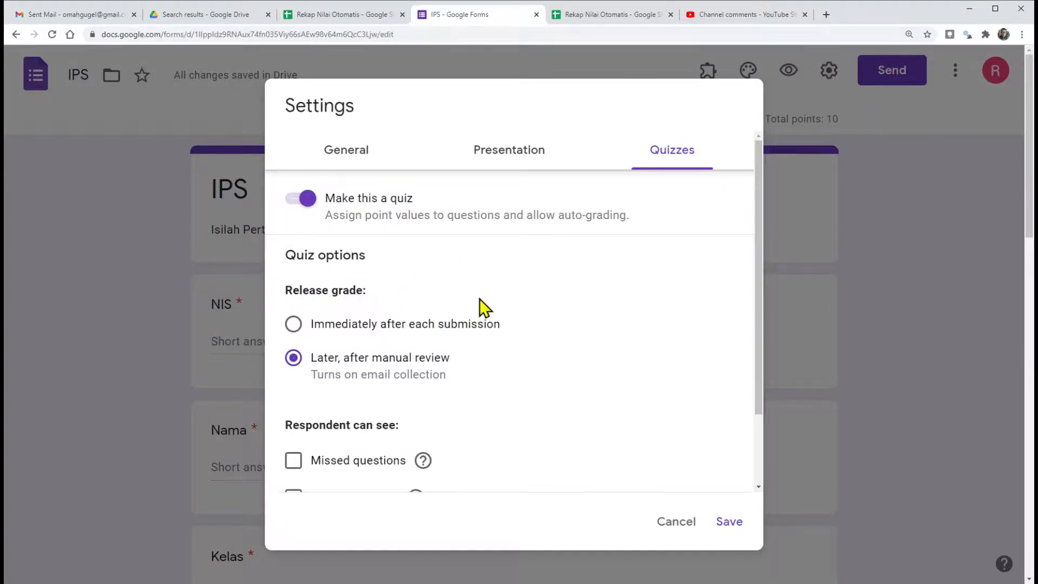
pyautogui.click(674, 525)
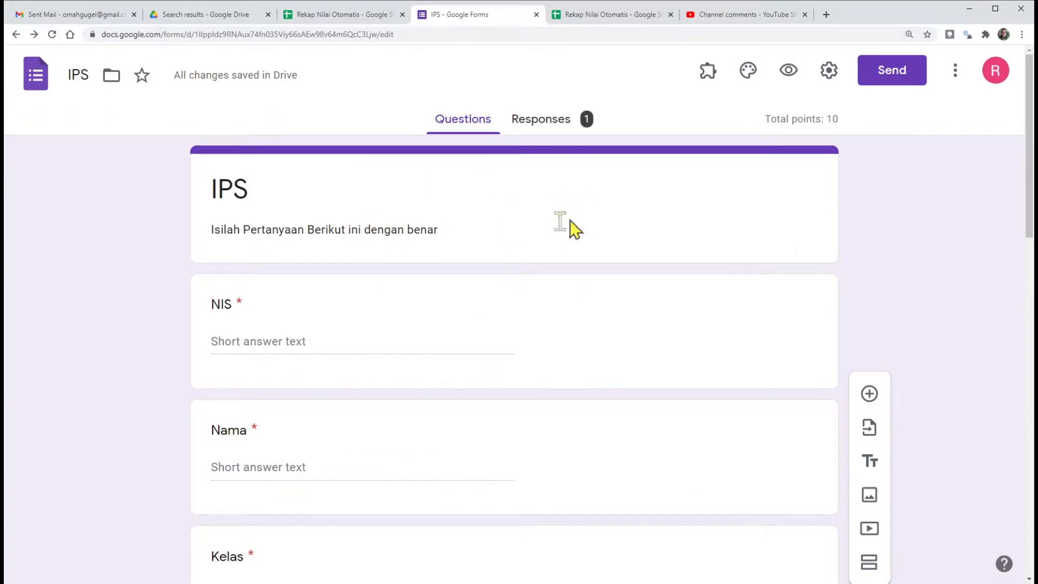
# Step: Preview the IPS form and examine the NIS, Nama and Kelas fields, the class options and the first multiple-choice questions
pyautogui.click(789, 70)
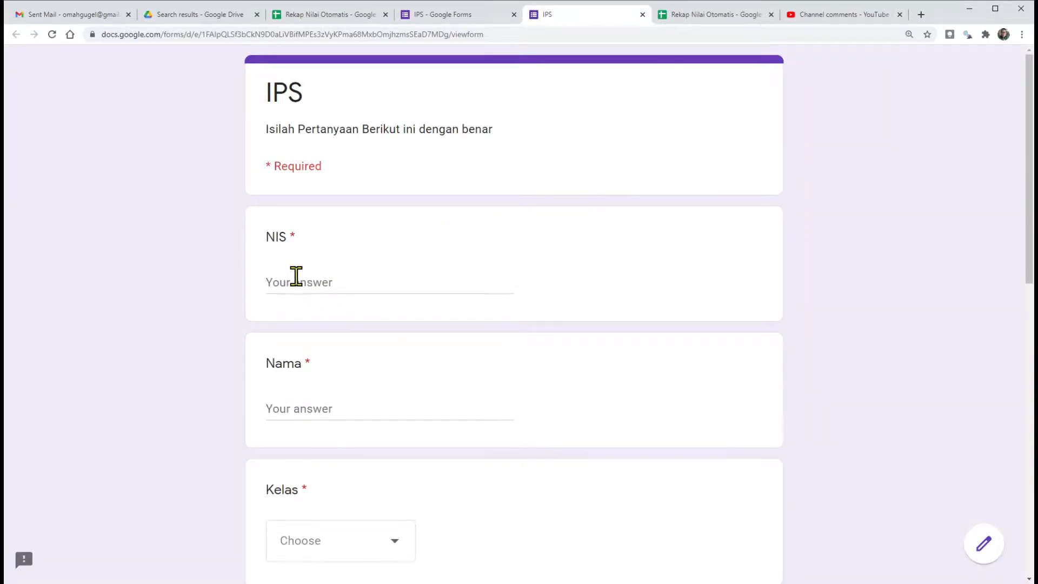
pyautogui.scroll(-3, 332, 274)
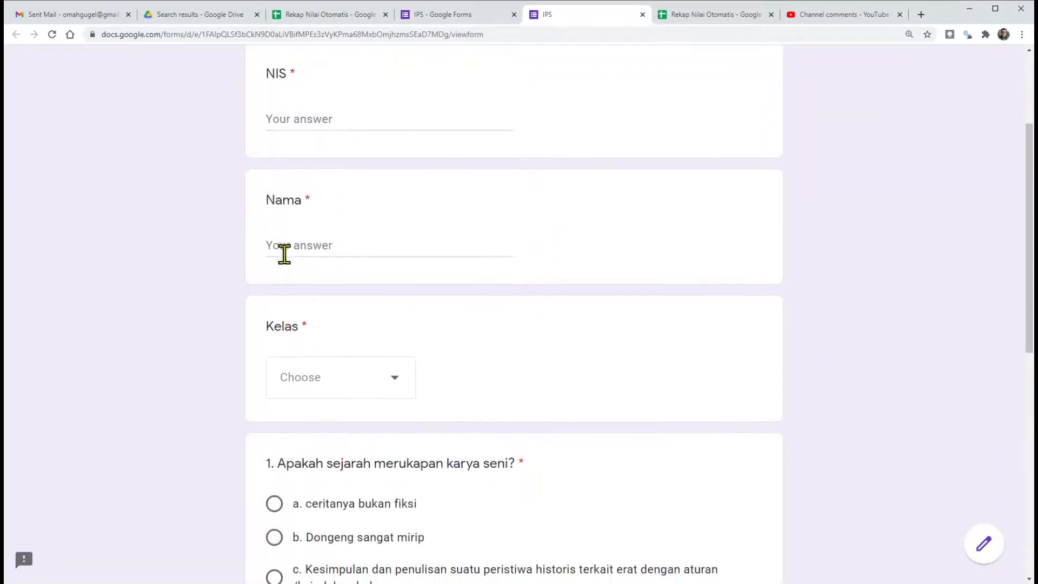
pyautogui.scroll(-3, 396, 240)
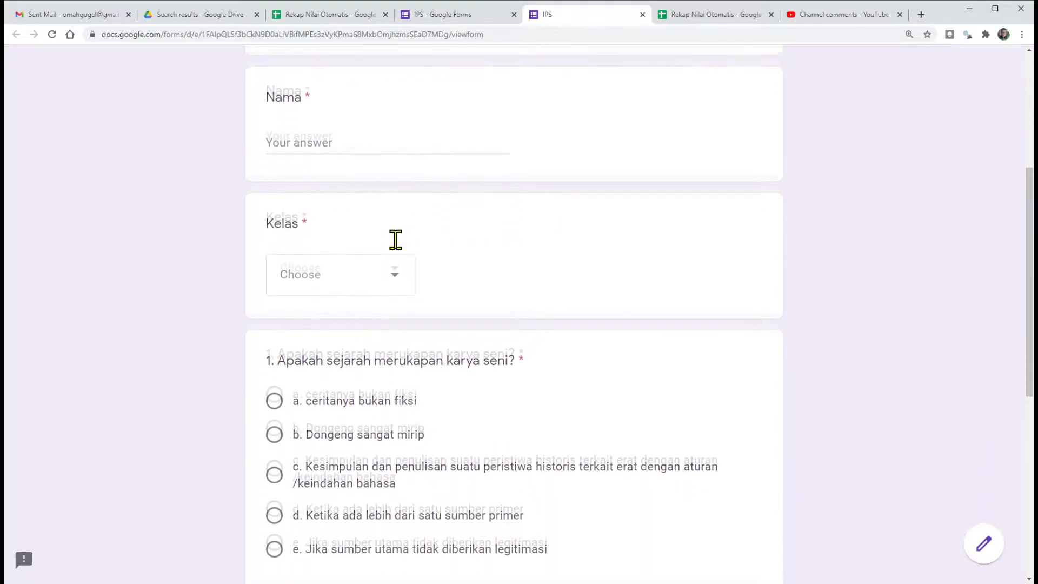
pyautogui.click(394, 215)
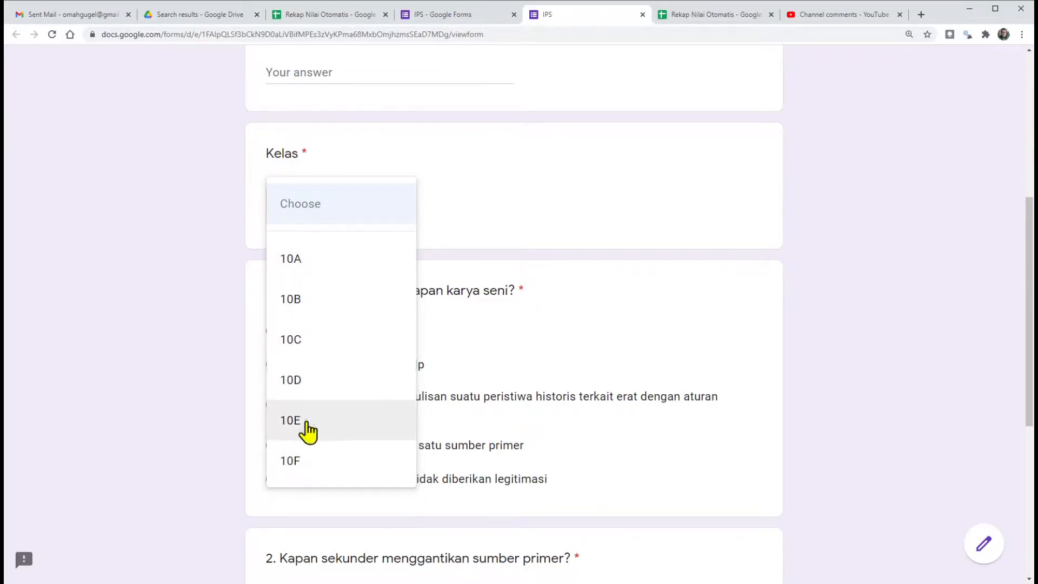
pyautogui.click(468, 319)
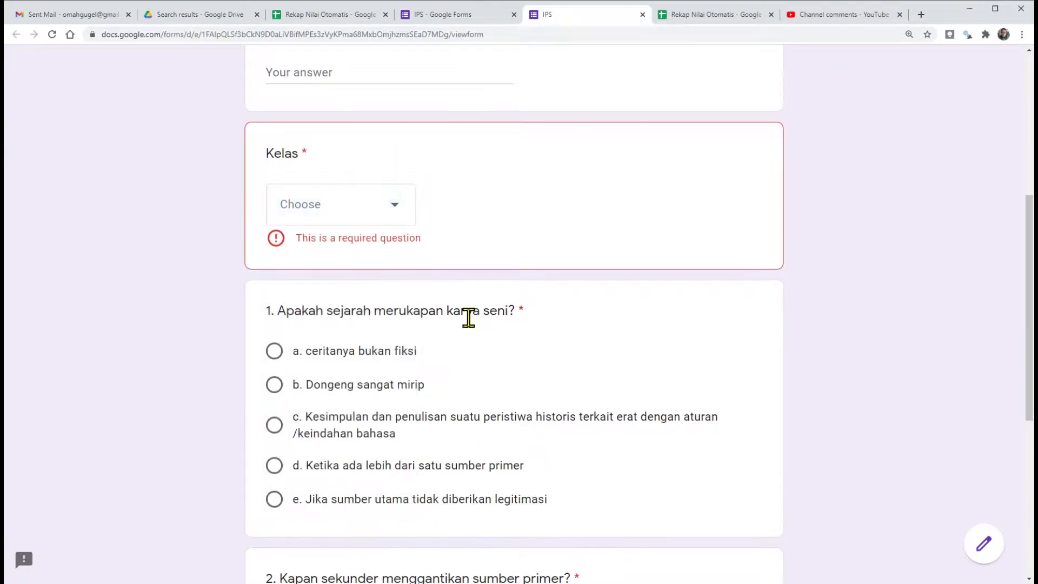
pyautogui.scroll(-3, 381, 429)
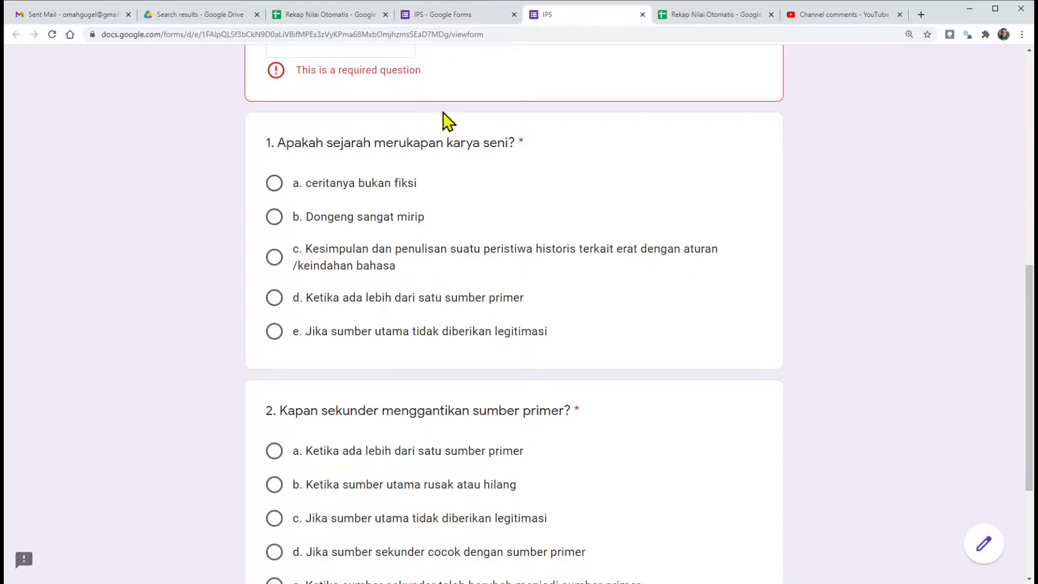
pyautogui.click(316, 15)
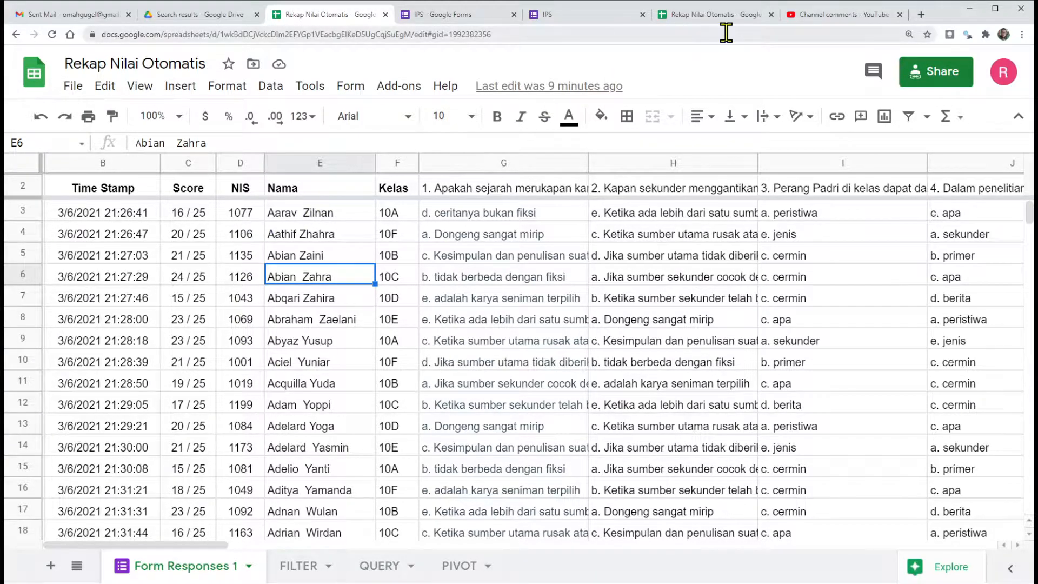
pyautogui.click(563, 17)
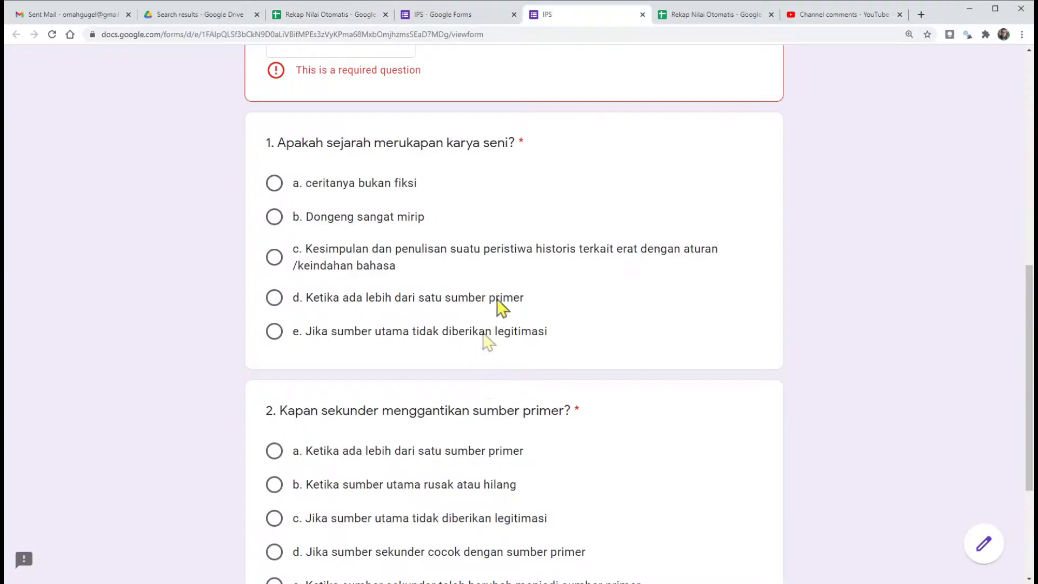
# Step: Return to the Rekap Nilai Otomatis spreadsheet and compare the recaps on the FILTER, QUERY and PIVOT sheets
pyautogui.click(336, 16)
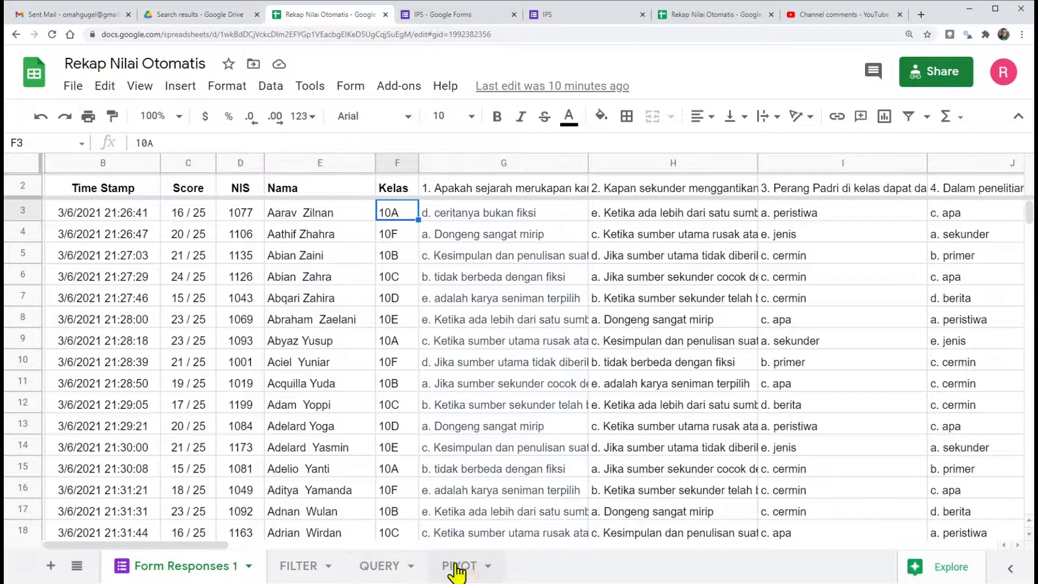
pyautogui.click(296, 568)
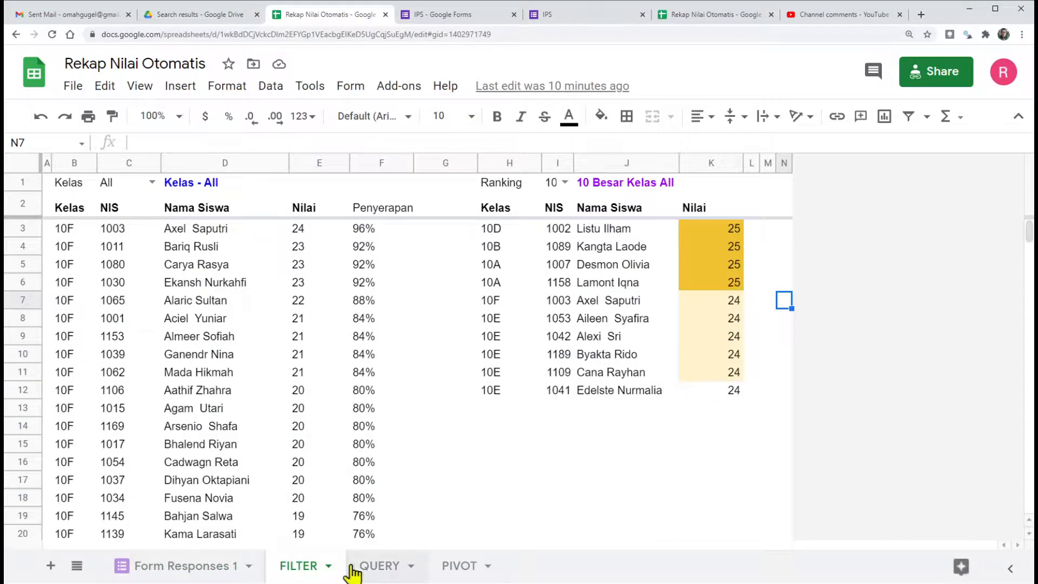
pyautogui.click(378, 568)
pyautogui.click(460, 568)
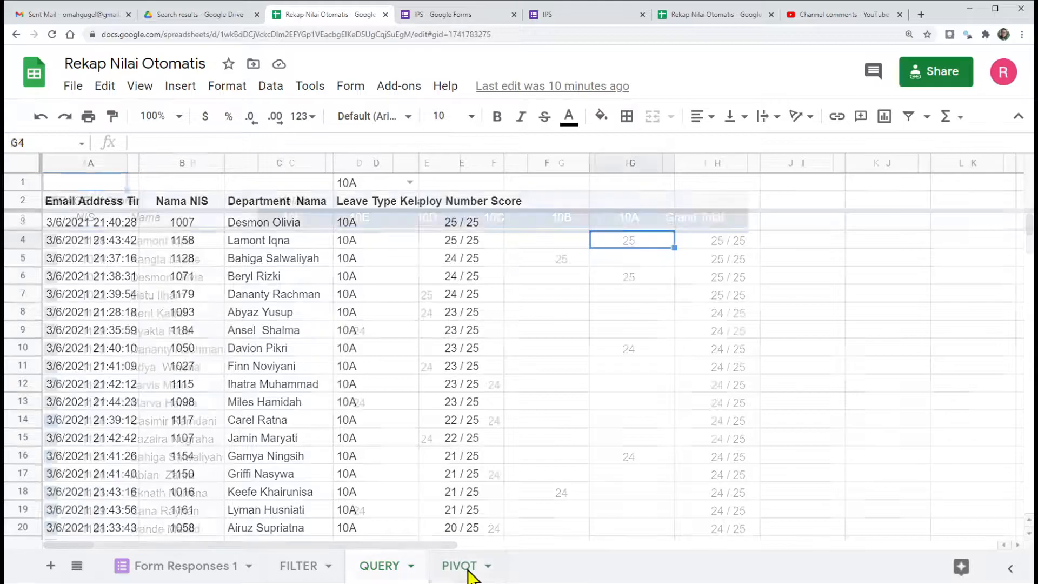
pyautogui.click(296, 568)
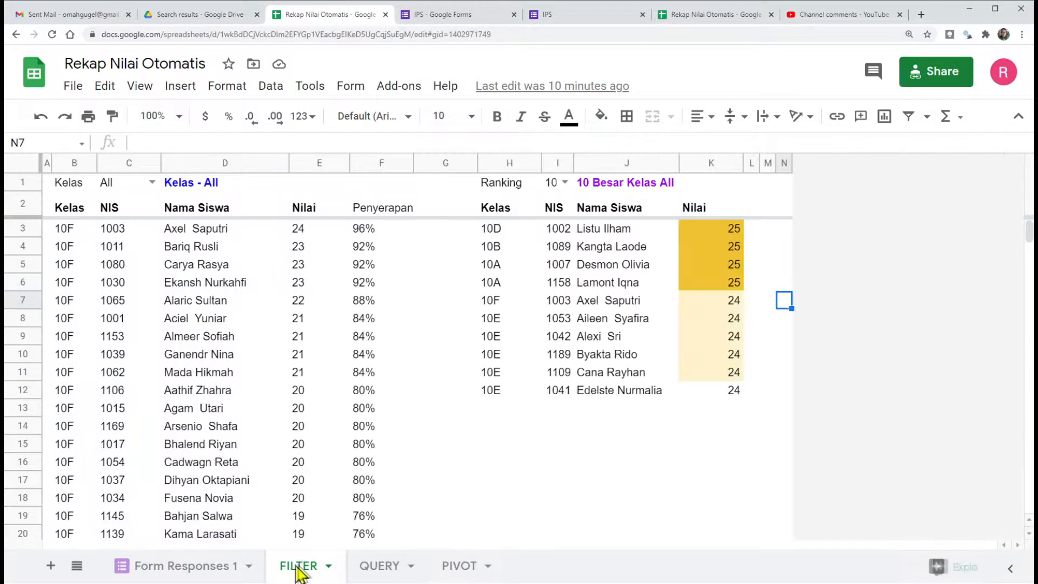
pyautogui.click(378, 568)
pyautogui.click(456, 569)
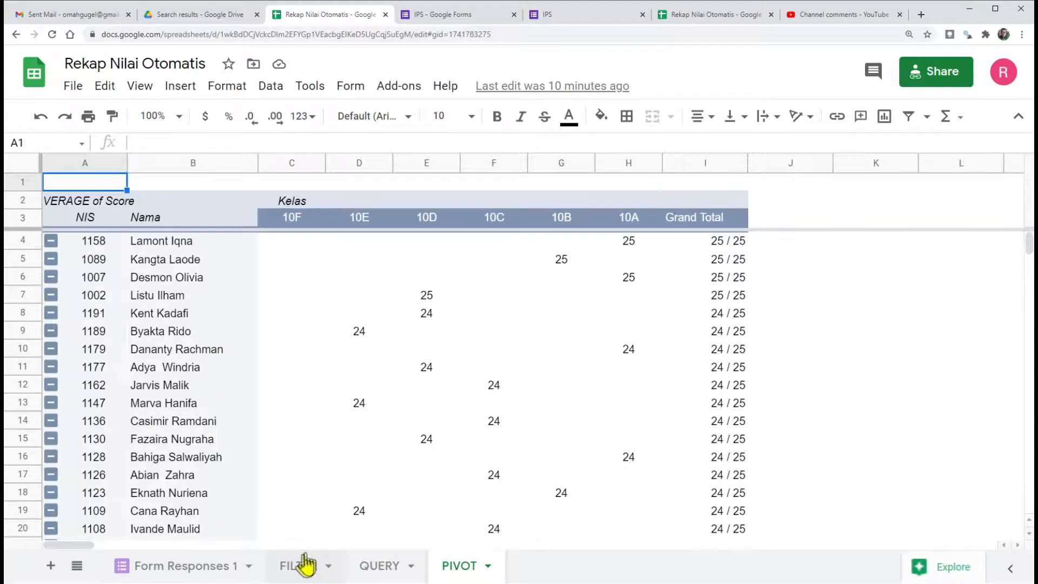
pyautogui.click(294, 568)
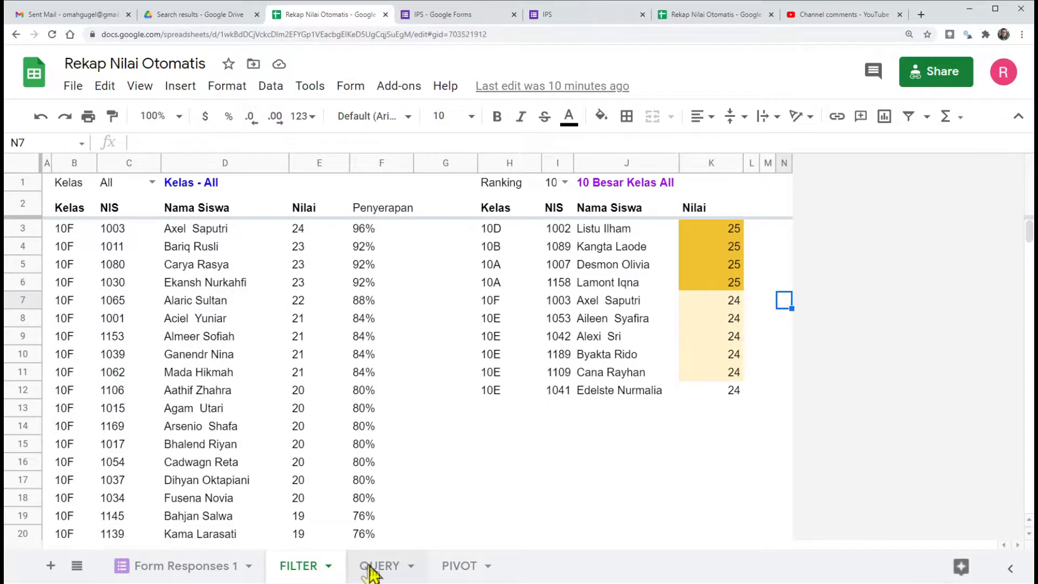
pyautogui.click(376, 567)
pyautogui.click(460, 573)
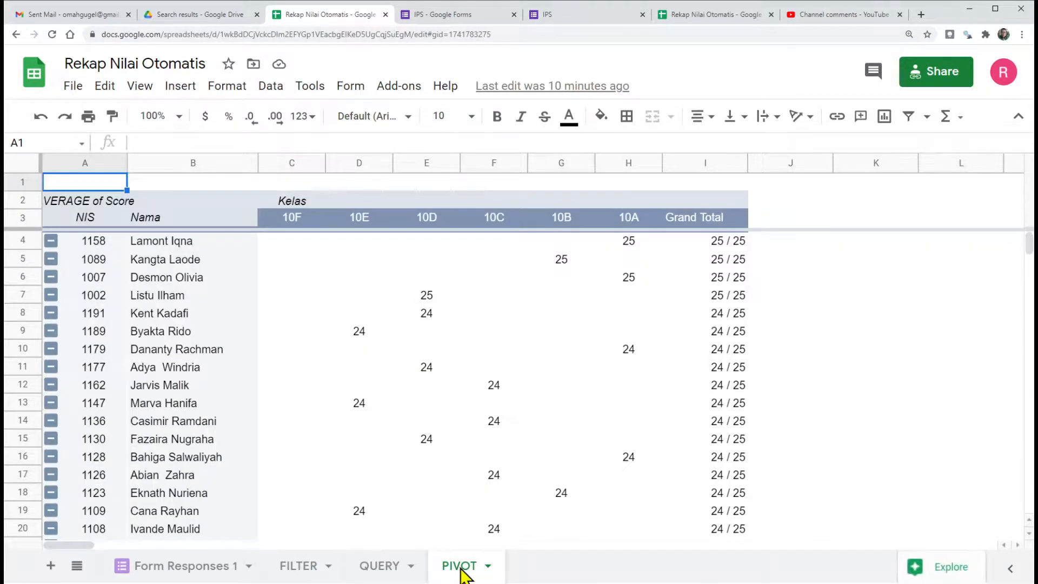
# Step: Check the Form Responses 1 source data, and examine the Kelas, NIS, Nama Siswa, Nilai and Penyerapan columns on the FILTER sheet
pyautogui.click(178, 566)
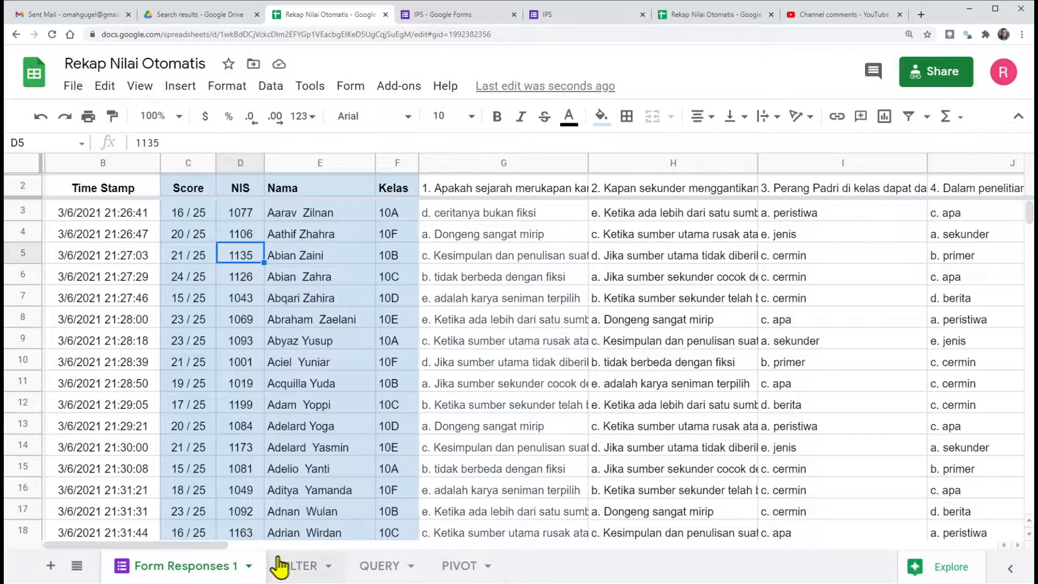
pyautogui.click(296, 567)
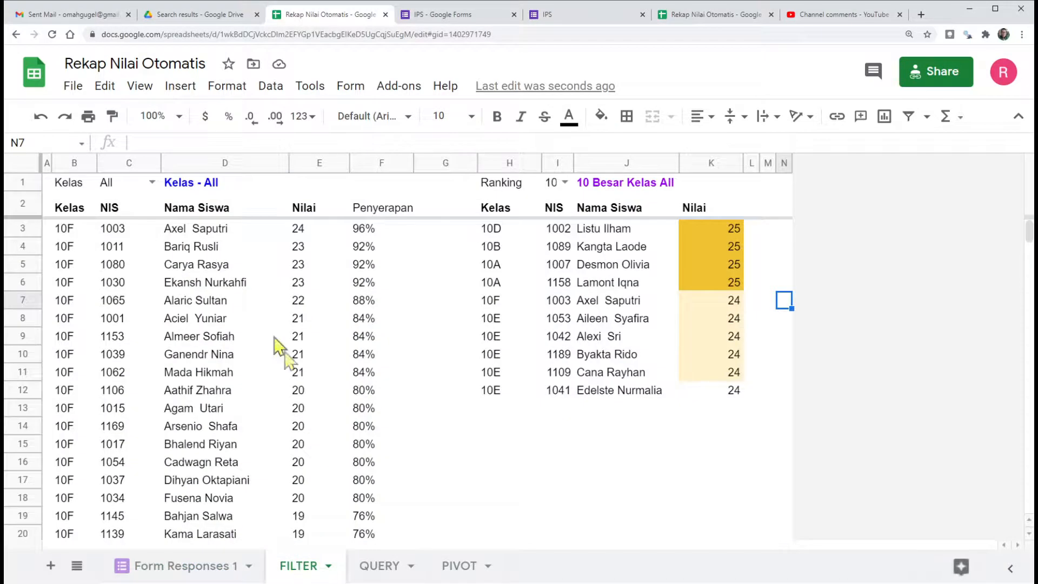
pyautogui.click(65, 233)
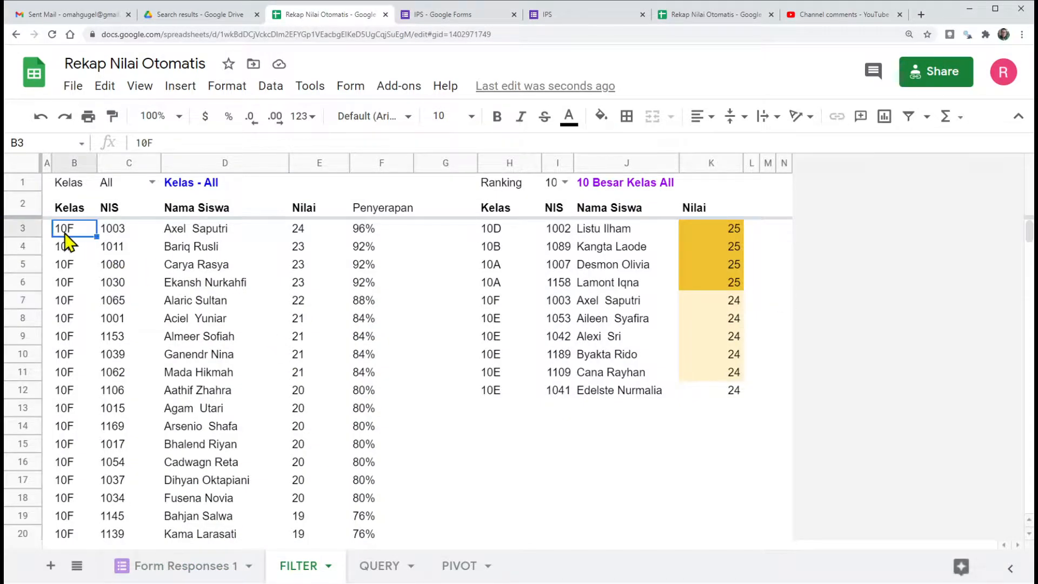
pyautogui.click(117, 232)
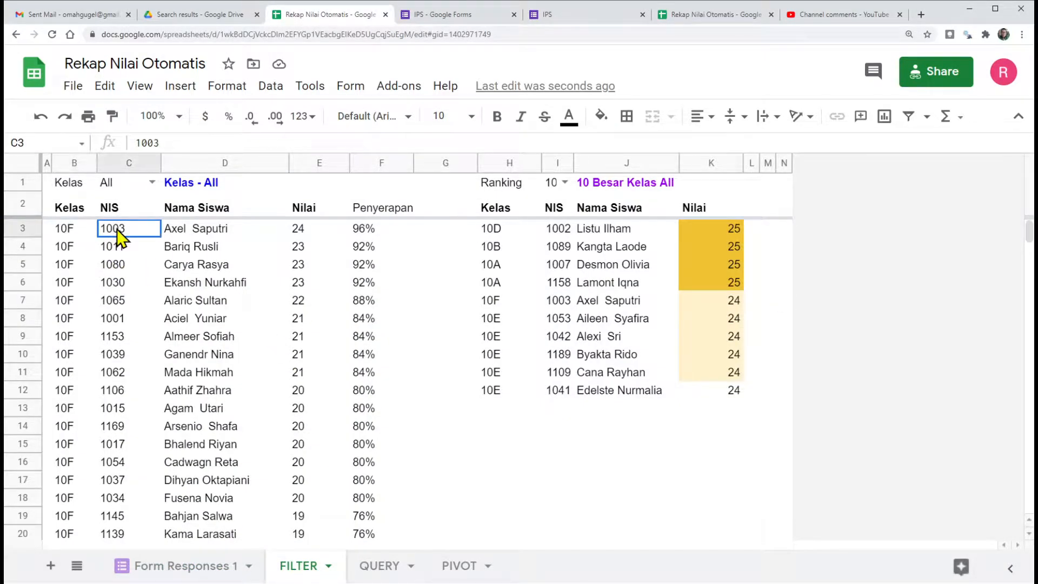
pyautogui.click(187, 227)
pyautogui.click(297, 236)
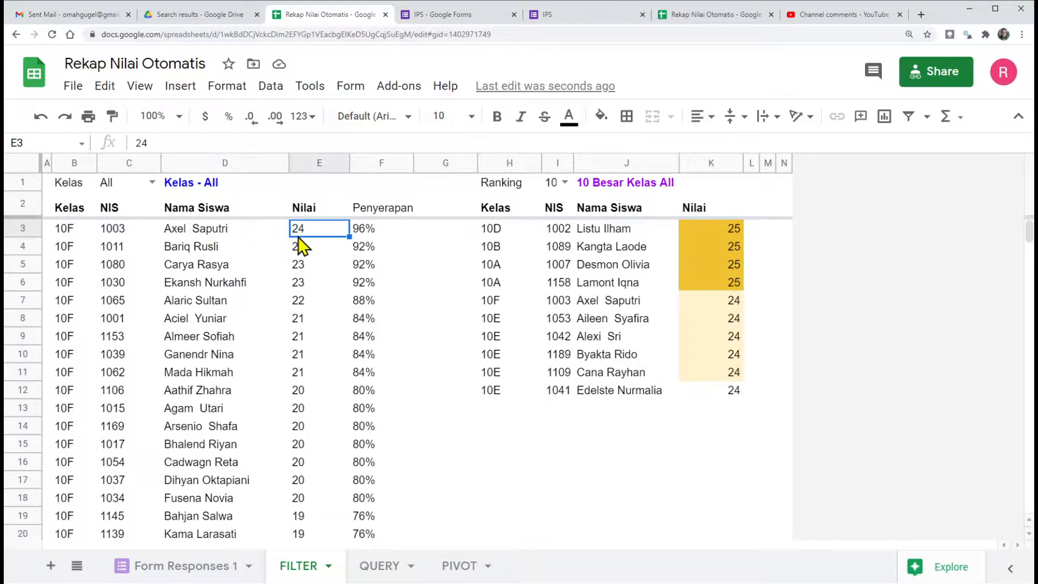
pyautogui.click(358, 231)
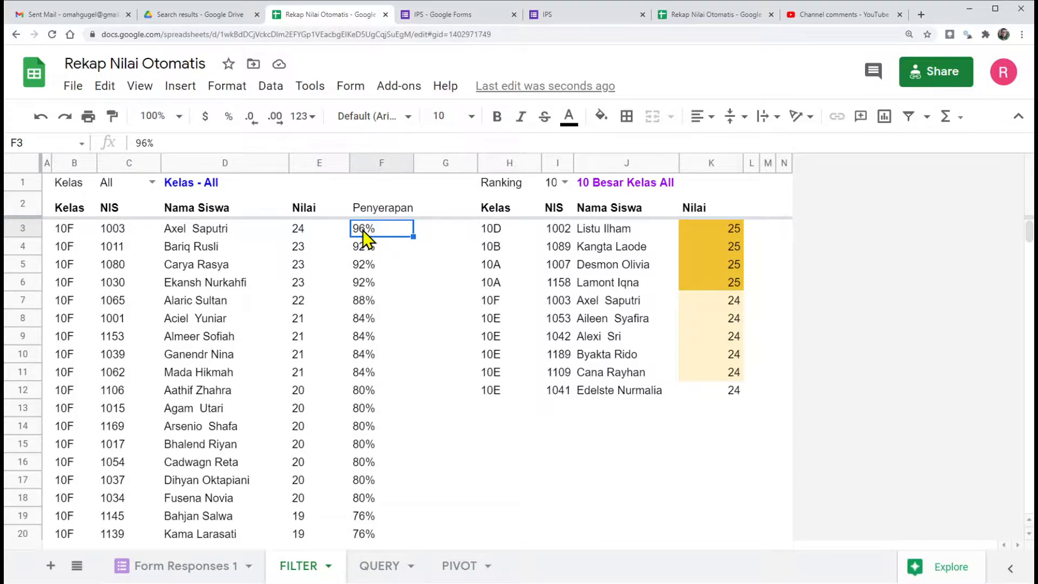
pyautogui.click(299, 231)
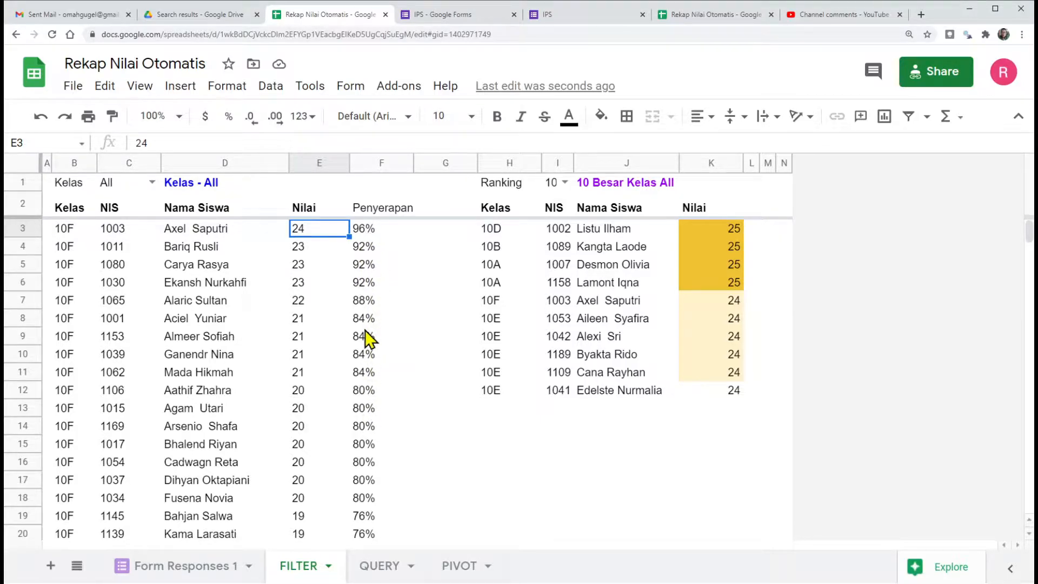
pyautogui.scroll(-3, 365, 335)
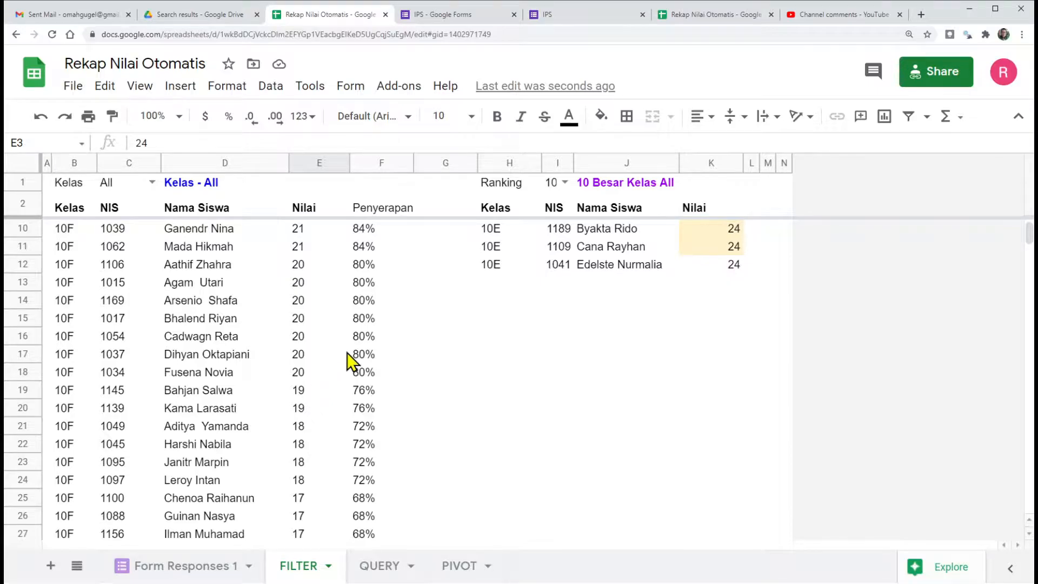
pyautogui.scroll(3, 354, 319)
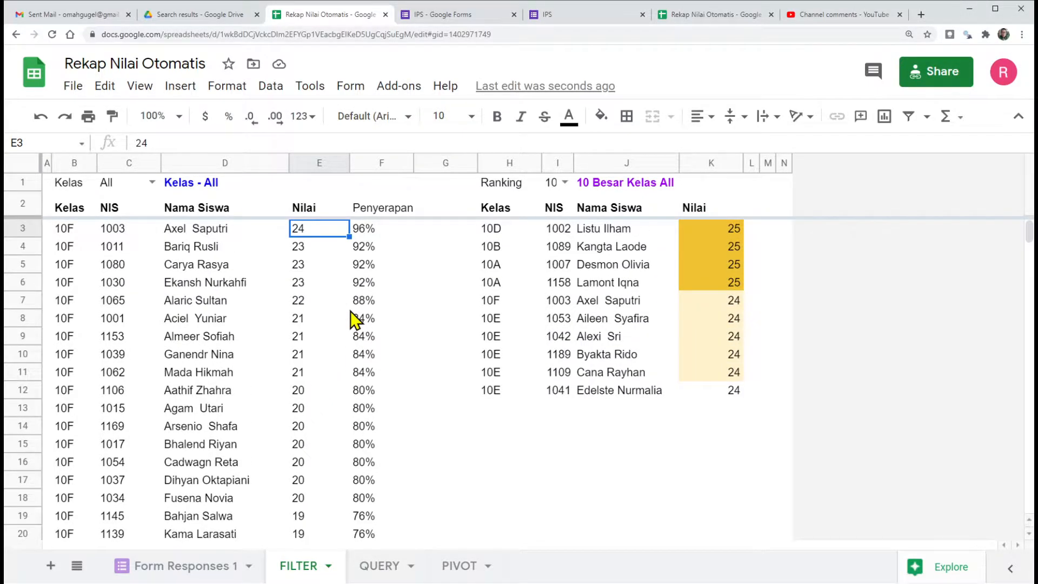
# Step: Inspect the class options of the Kelas filter in C1, keep All selected, and look through the students listed below it
pyautogui.click(152, 183)
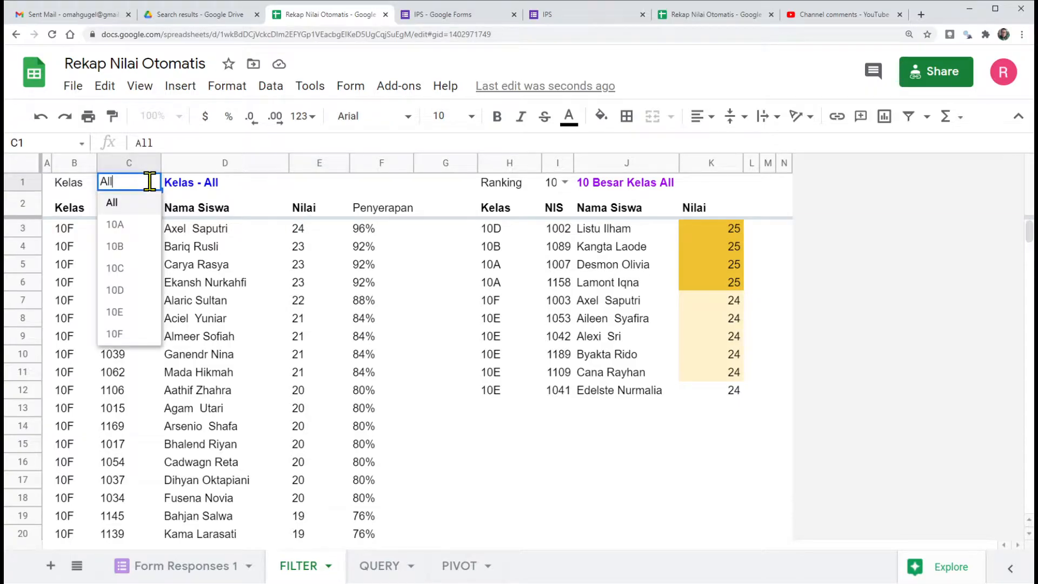
pyautogui.click(119, 204)
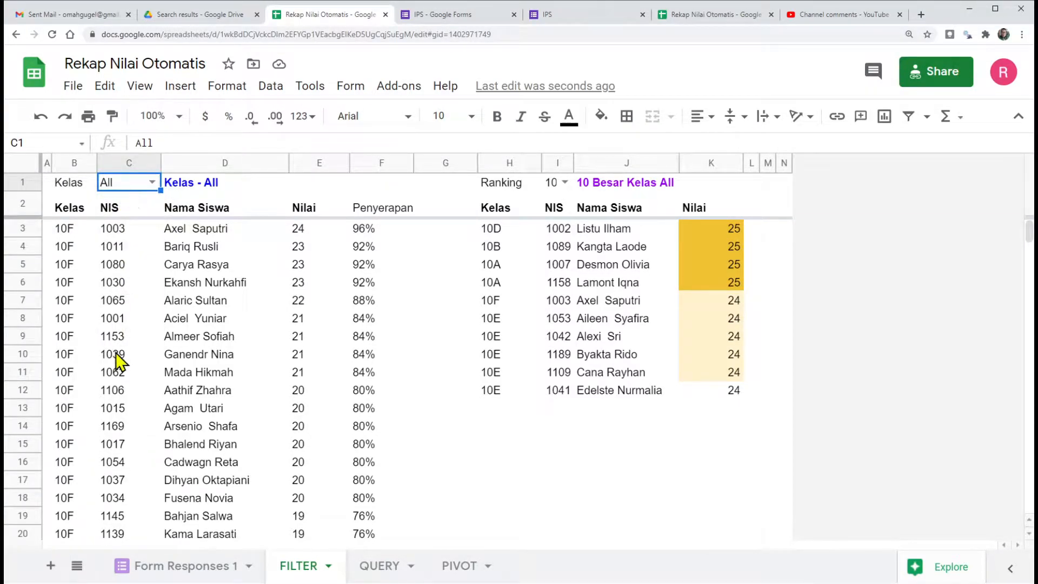
pyautogui.click(152, 181)
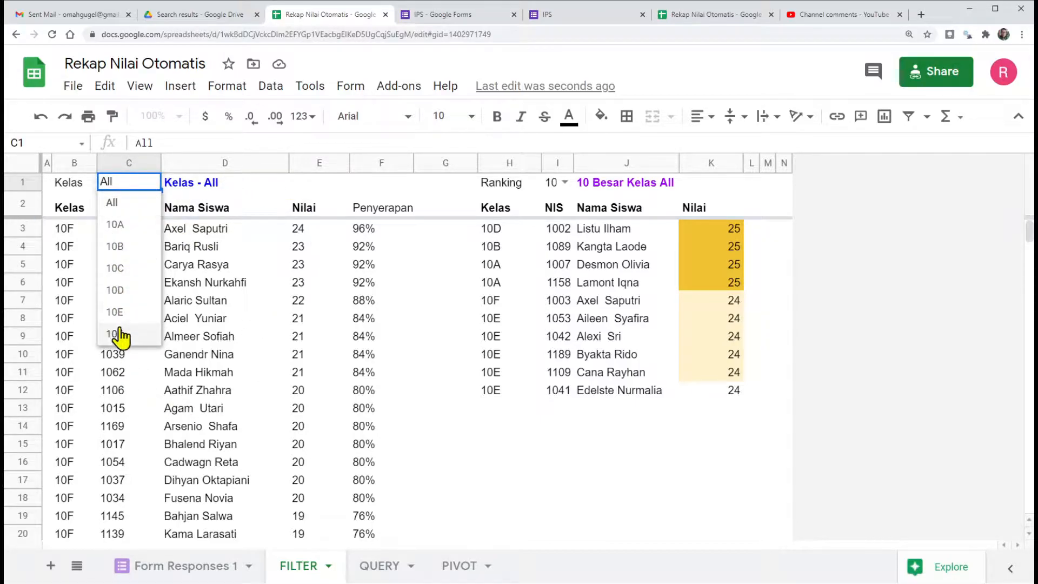
pyautogui.click(213, 232)
pyautogui.click(68, 232)
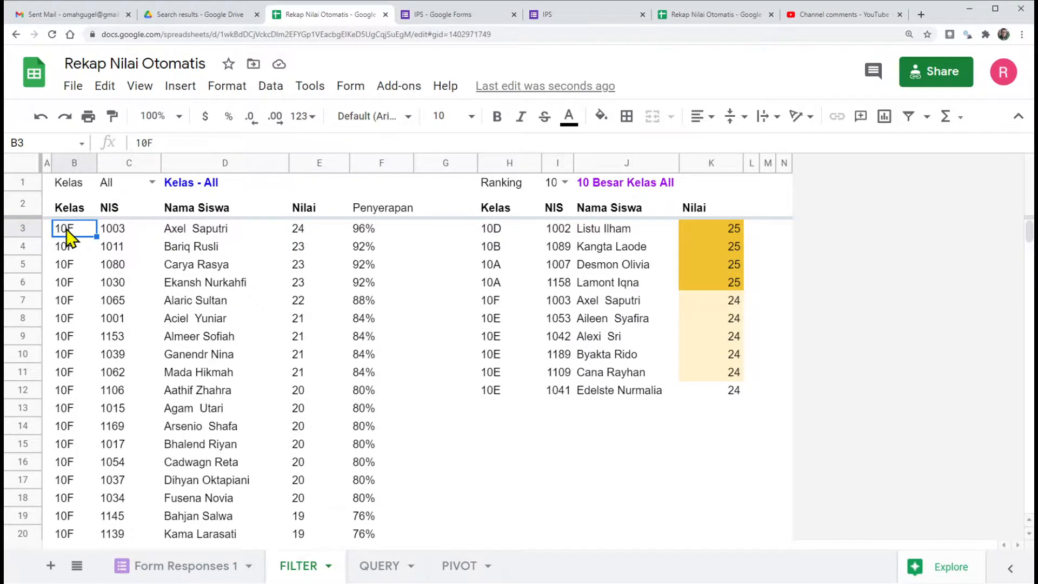
pyautogui.scroll(-14, 69, 237)
pyautogui.scroll(14, 69, 237)
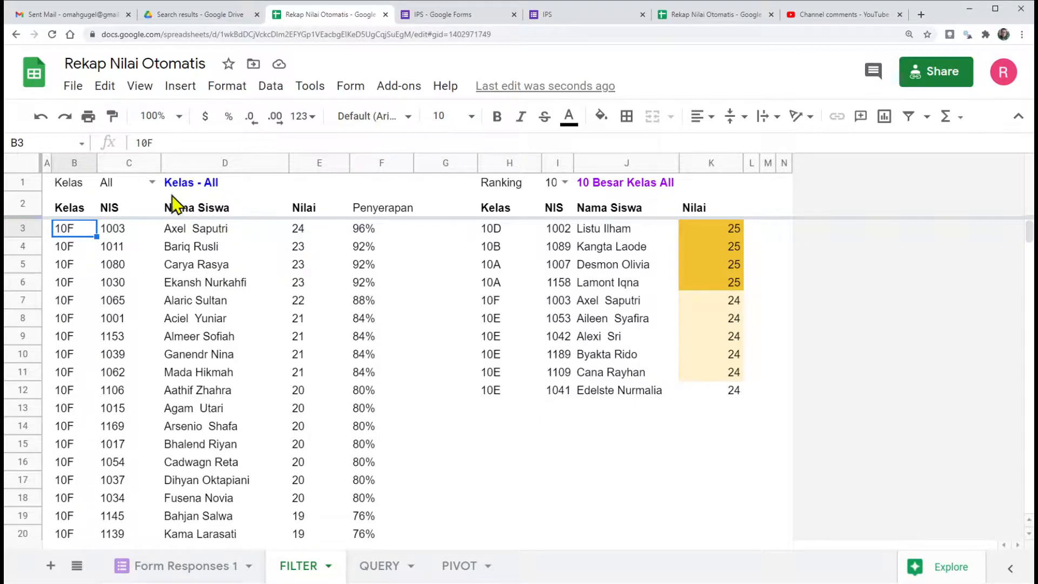
# Step: Set the Kelas filter in C1 to 10A and inspect the top Nilai scores in E3 and E4
pyautogui.click(153, 183)
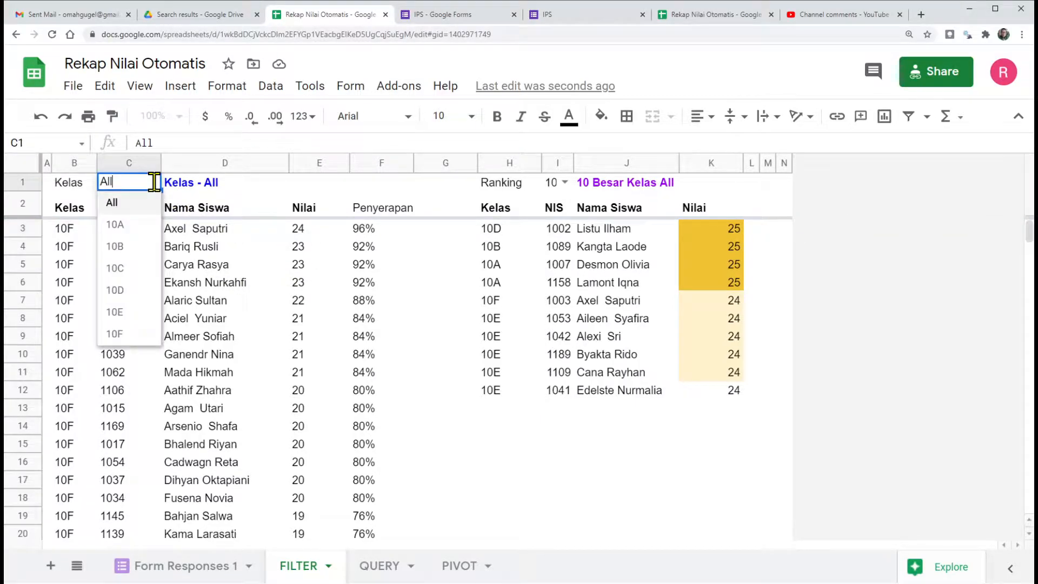
pyautogui.click(122, 227)
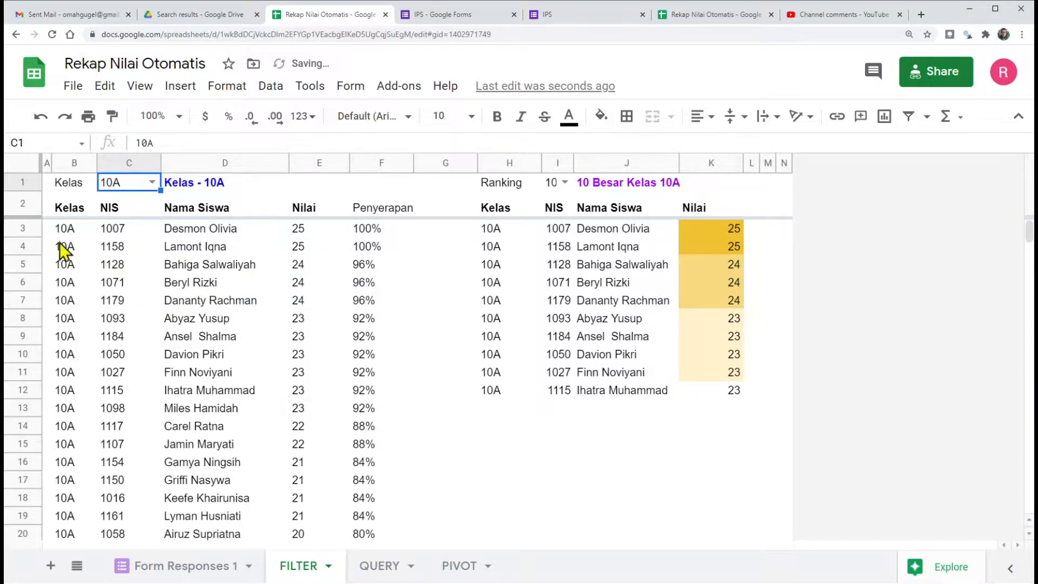
pyautogui.click(294, 233)
pyautogui.click(300, 249)
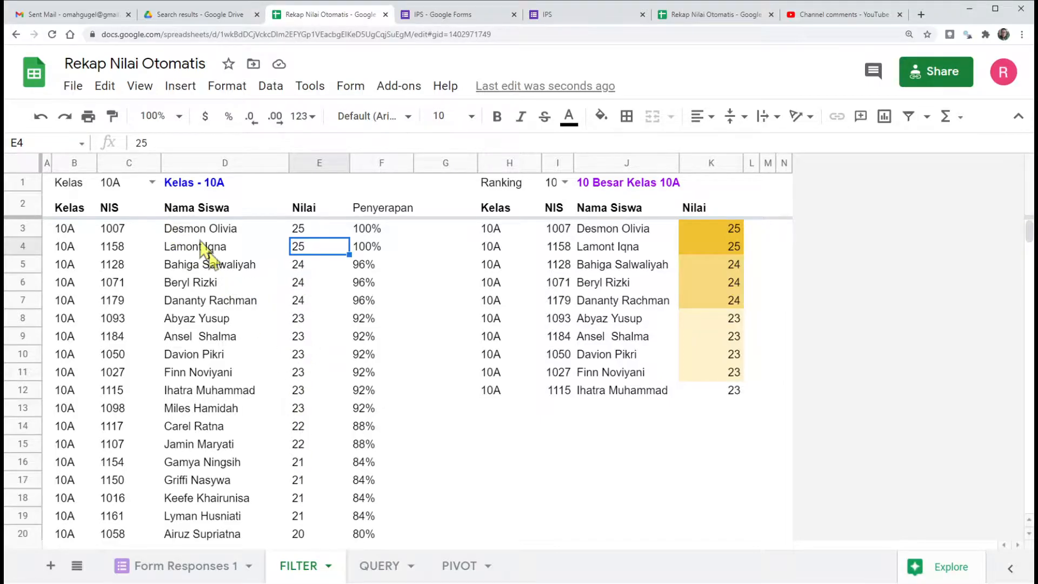
# Step: Switch the Kelas filter in C1 to 10B and after that to 10D to view those classes' recaps
pyautogui.click(152, 182)
pyautogui.click(142, 261)
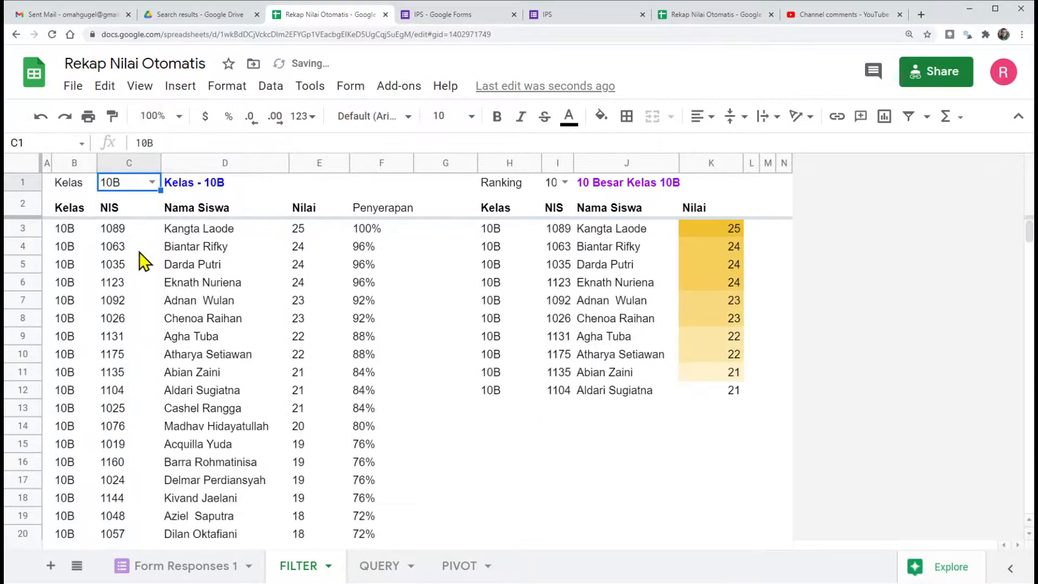
pyautogui.click(152, 182)
pyautogui.click(135, 292)
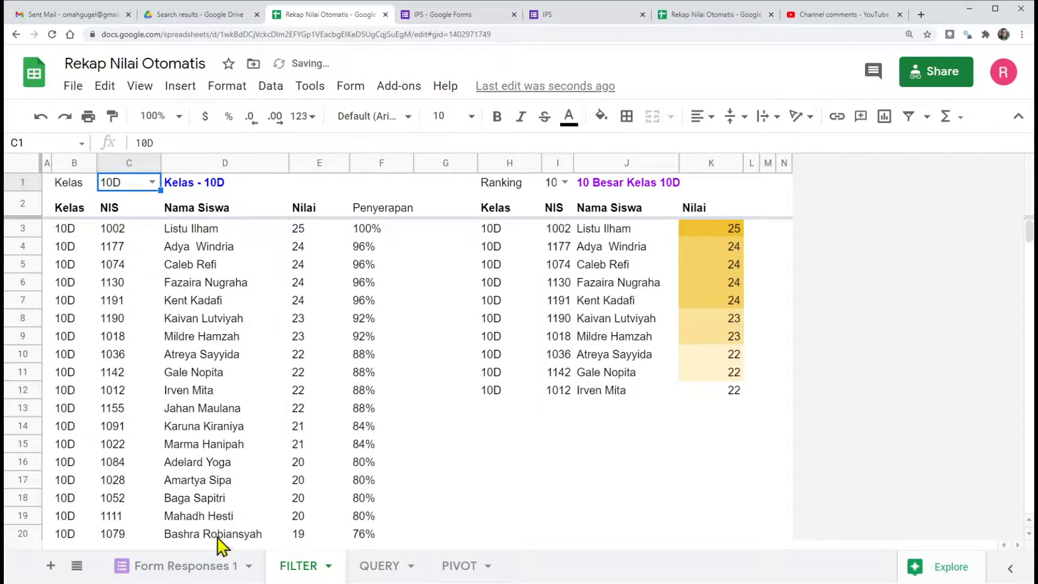
# Step: Compare the class recap with the Form Responses 1 source data, and examine the full SORT and FILTER formula in B2 of the FILTER sheet
pyautogui.click(208, 566)
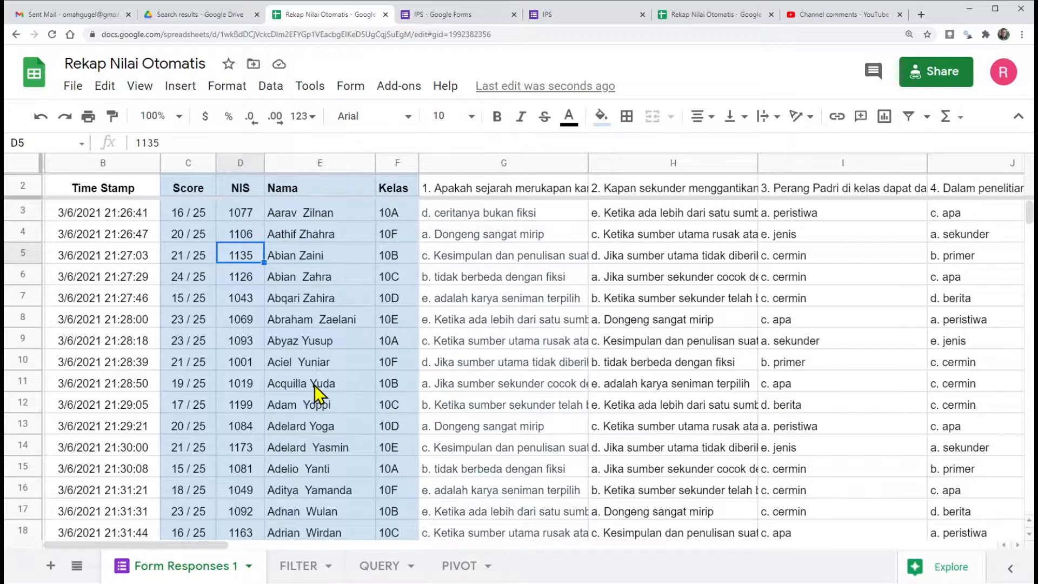
pyautogui.click(301, 566)
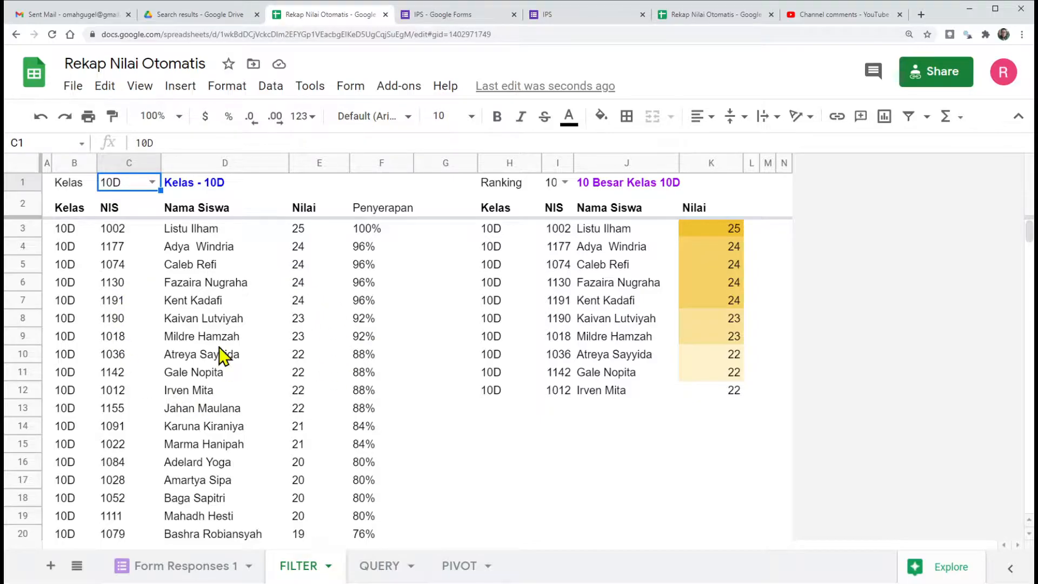
pyautogui.click(68, 212)
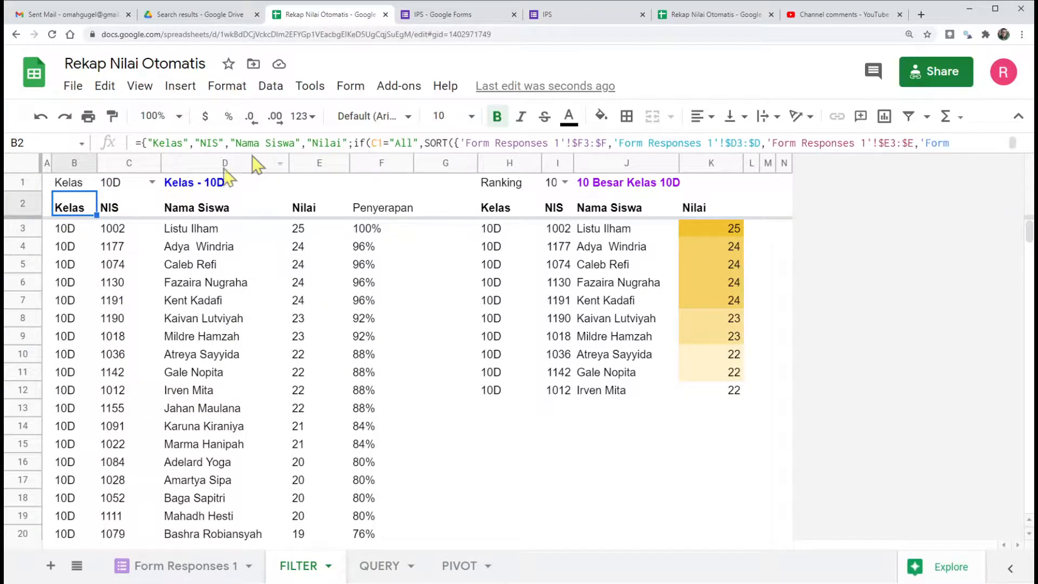
pyautogui.moveTo(309, 151); pyautogui.dragTo(308, 205)
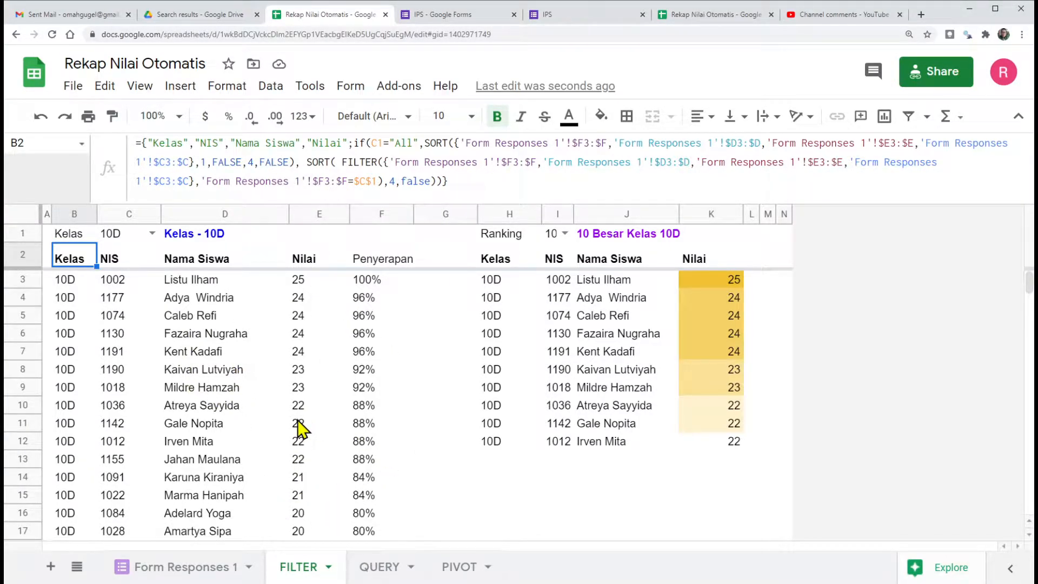
pyautogui.moveTo(255, 204); pyautogui.dragTo(262, 148)
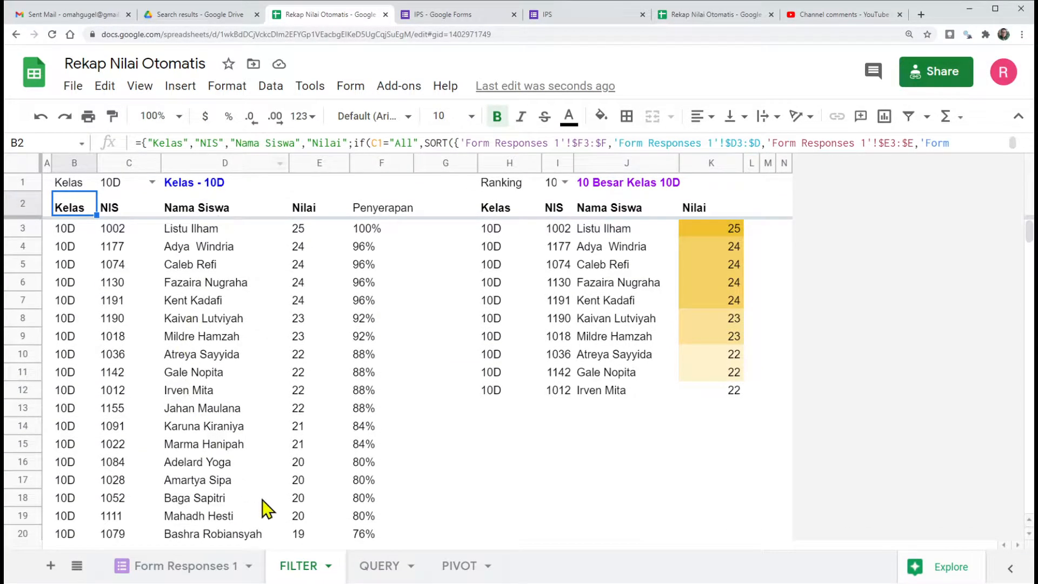
pyautogui.click(219, 569)
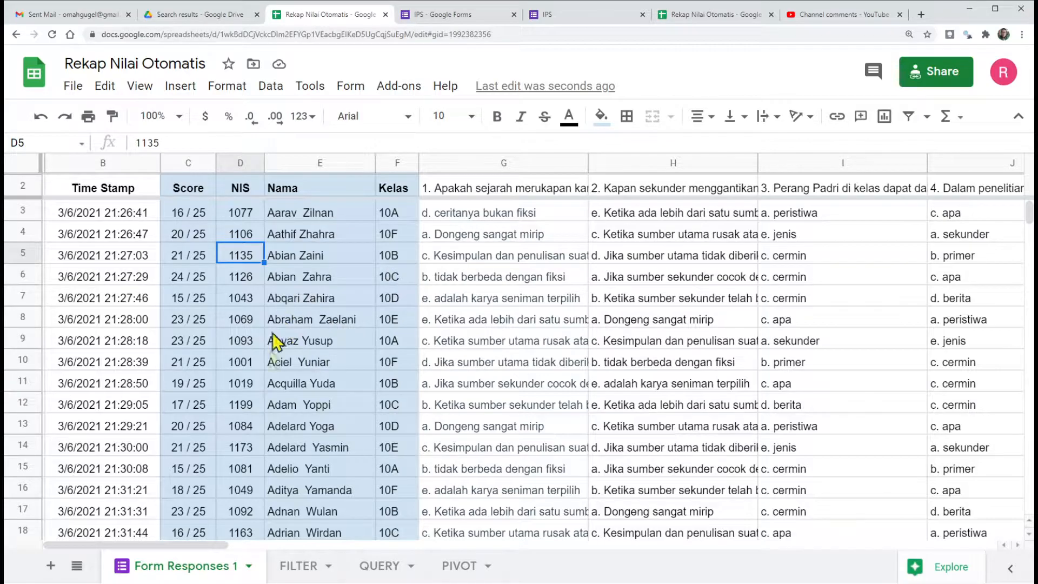
pyautogui.click(297, 565)
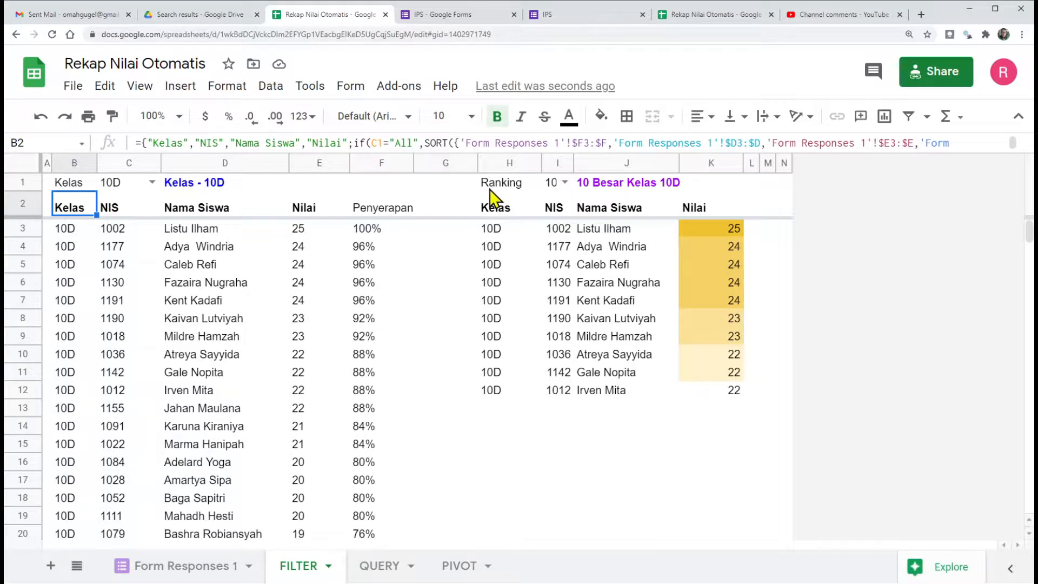
# Step: Try the Ranking selector in I1 with 3 and 5, and set it back to 10
pyautogui.click(564, 183)
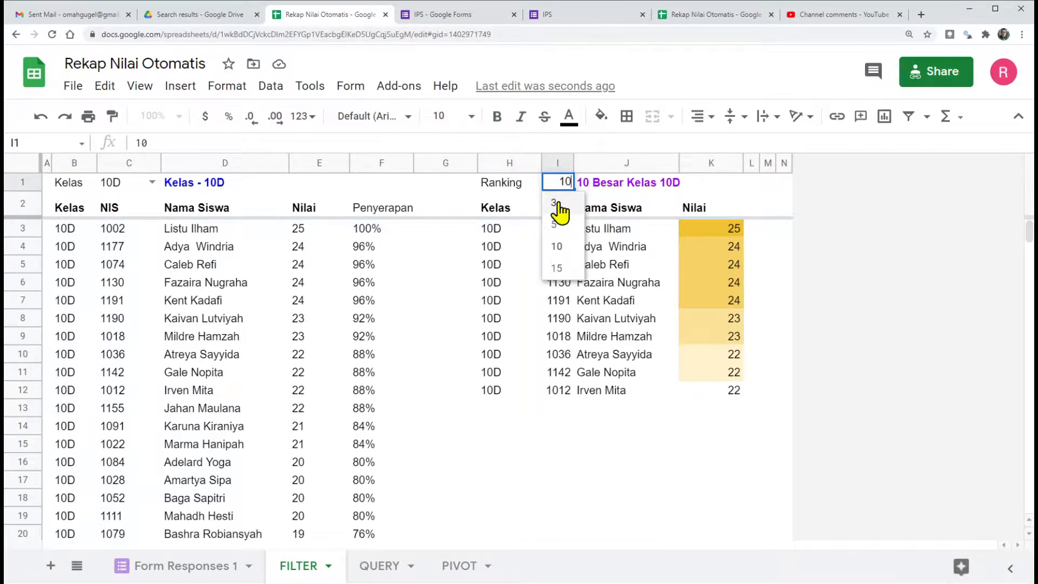
pyautogui.click(557, 203)
pyautogui.click(557, 181)
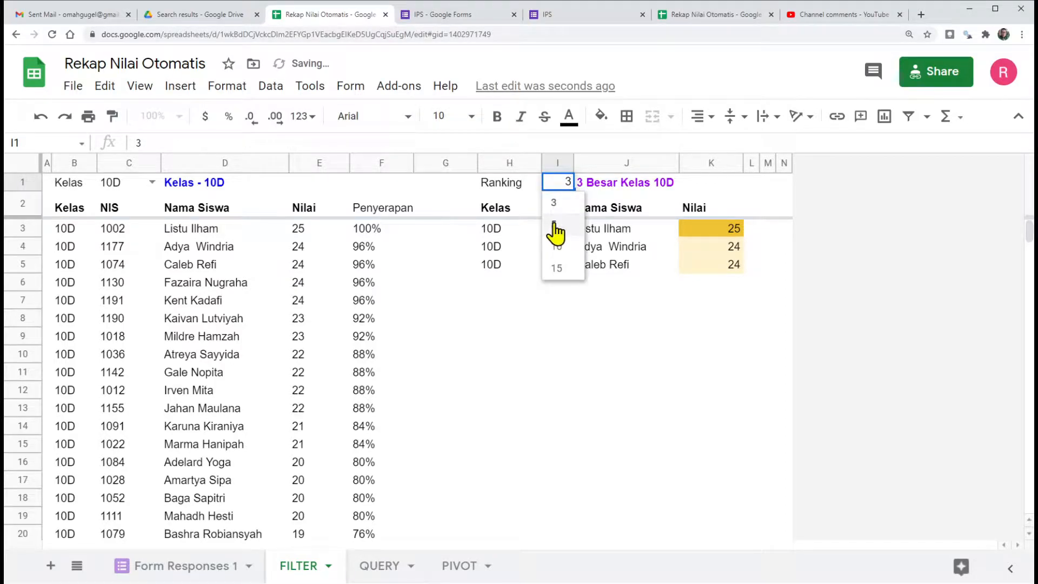
pyautogui.click(555, 225)
pyautogui.click(559, 182)
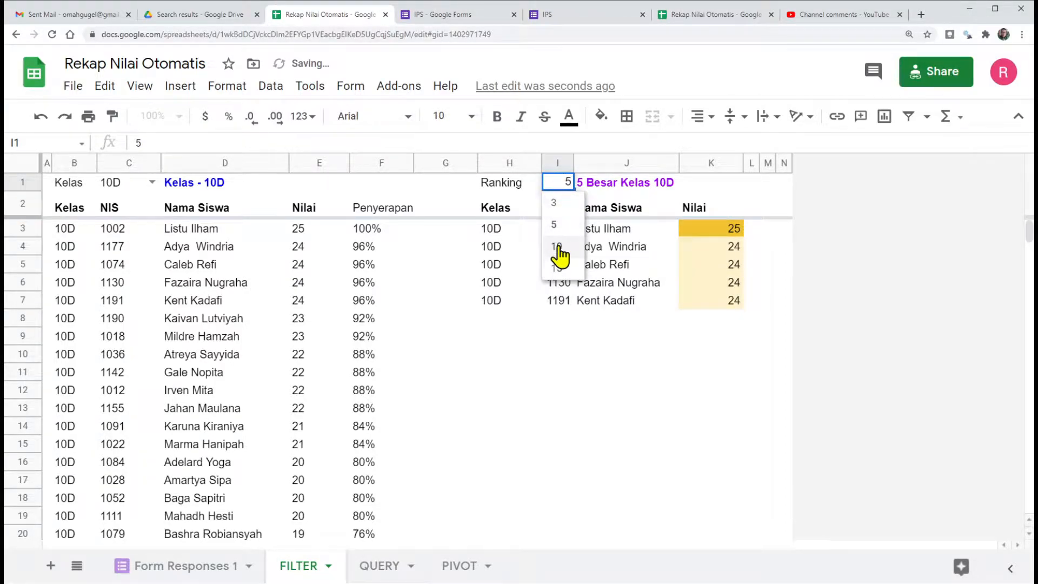
pyautogui.click(559, 247)
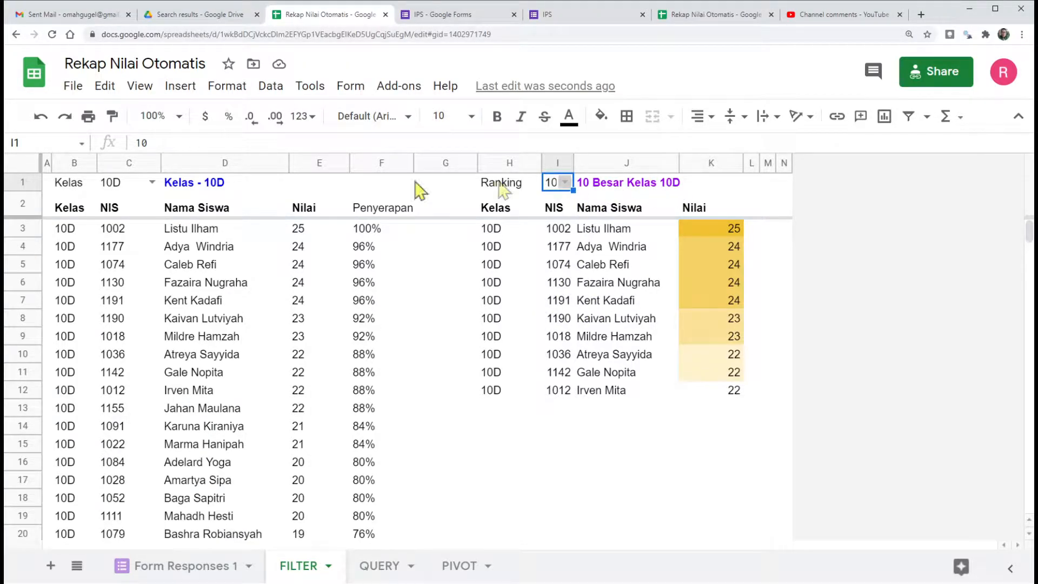
# Step: View the rankings with the Kelas filter in C1 set to 10A, to 10D and finally to All
pyautogui.click(152, 181)
pyautogui.click(134, 223)
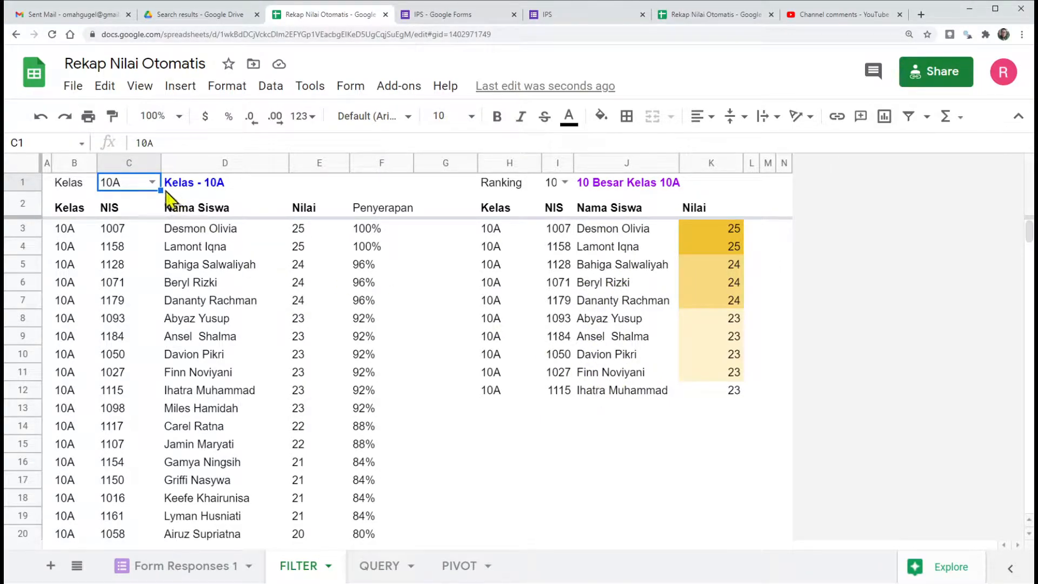
pyautogui.click(152, 181)
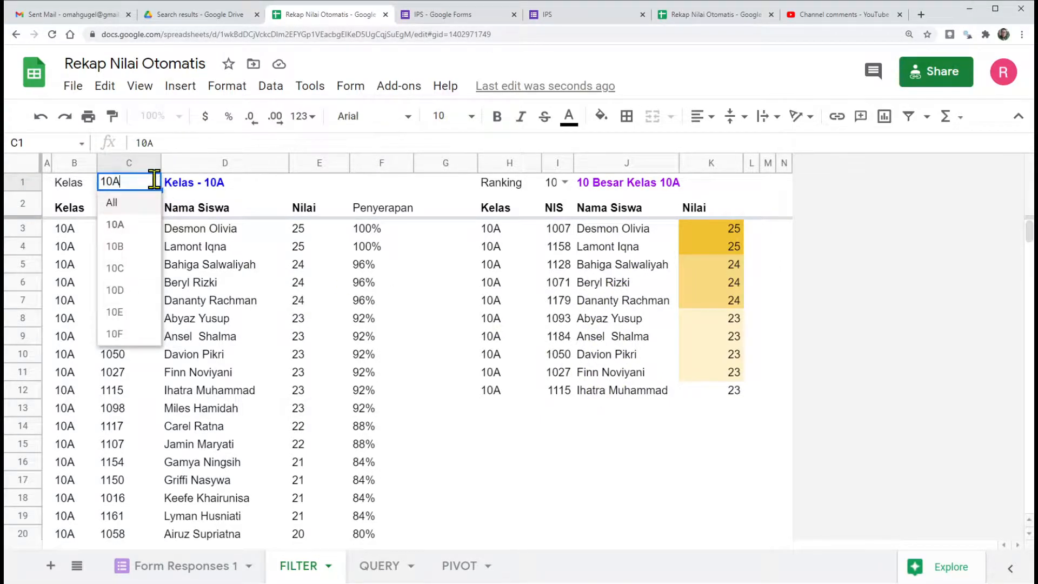
pyautogui.click(129, 292)
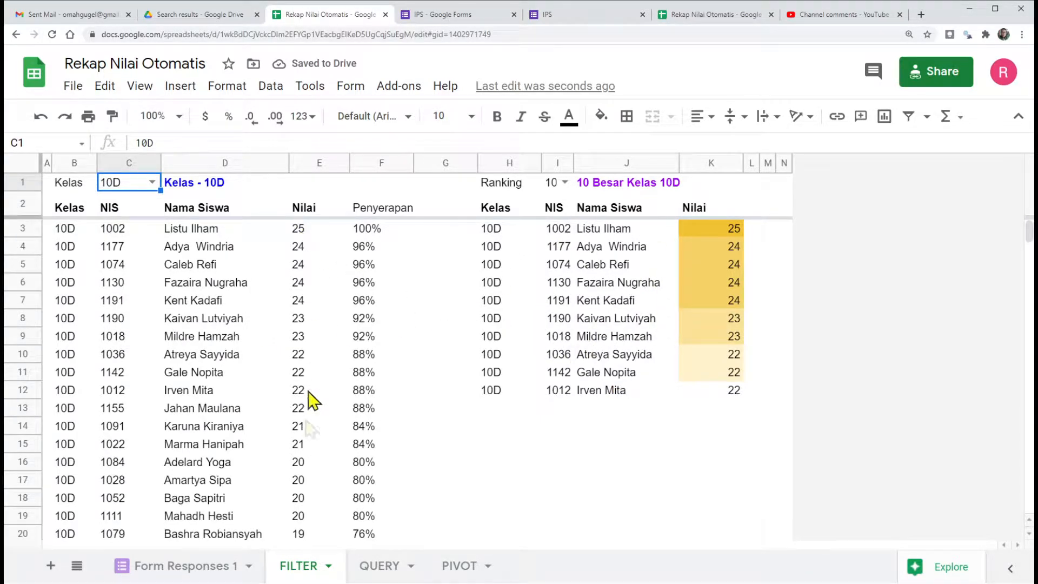
pyautogui.click(152, 183)
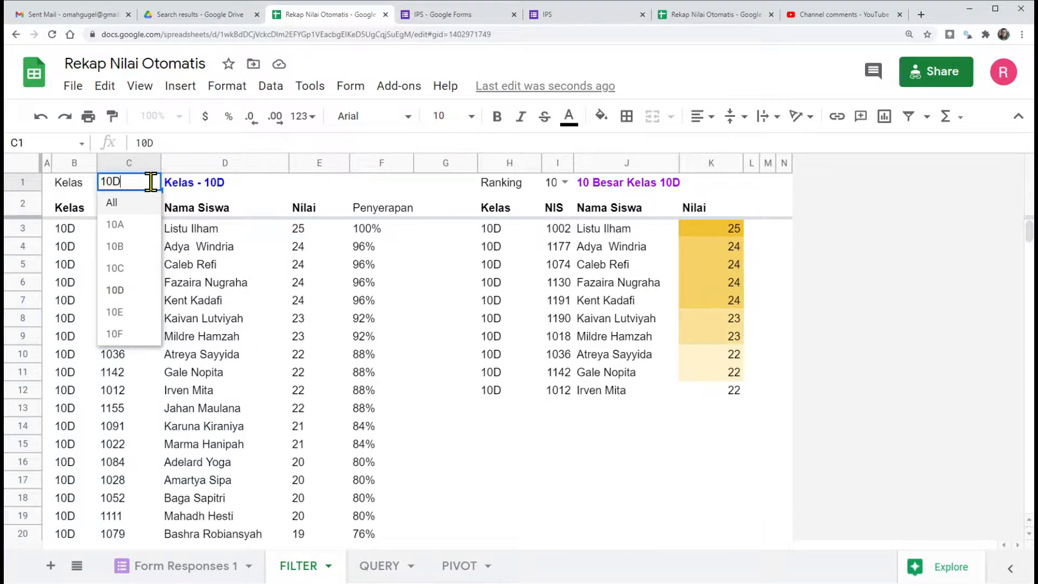
pyautogui.click(113, 204)
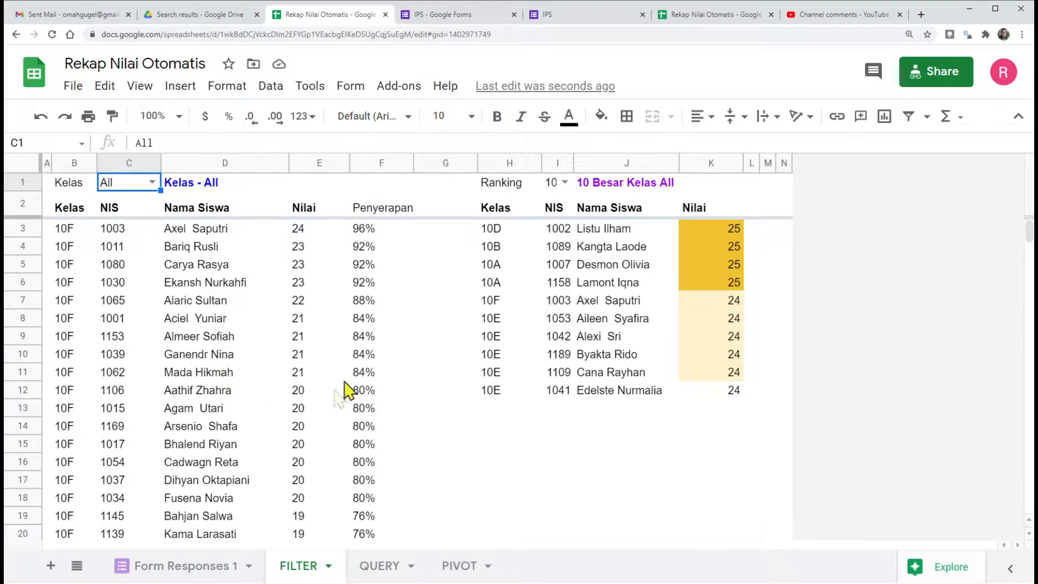
# Step: Examine the QUERY formula in A2 of the QUERY sheet, especially its WHERE F condition, and leave it unedited
pyautogui.click(378, 565)
pyautogui.click(79, 204)
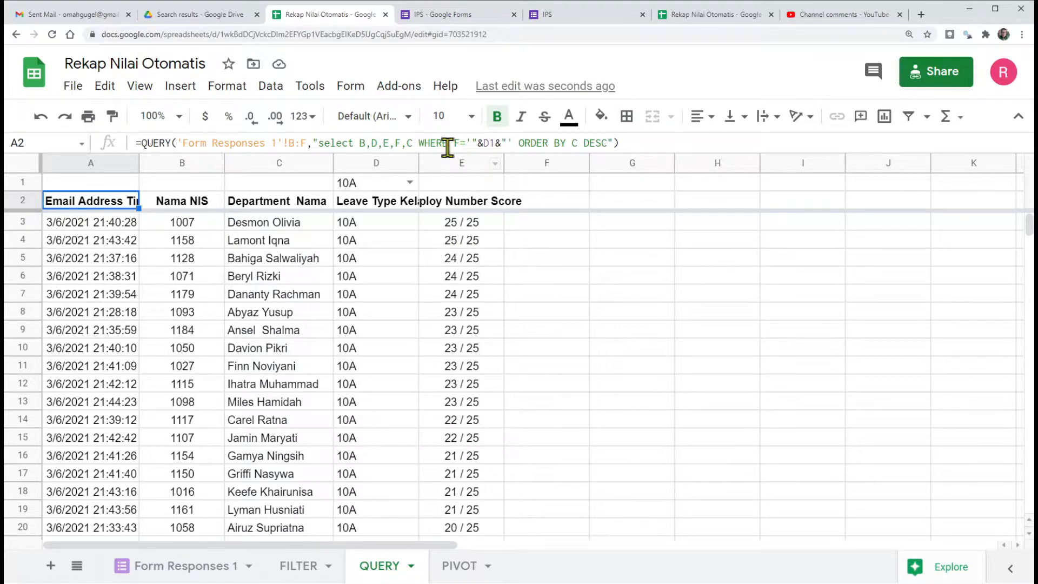
pyautogui.moveTo(419, 143); pyautogui.dragTo(456, 143)
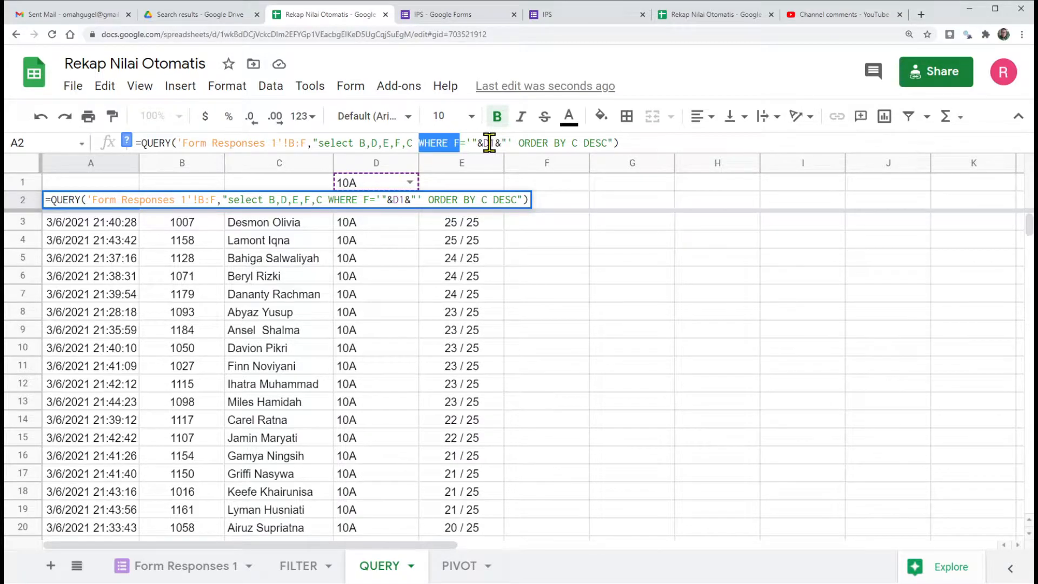
pyautogui.click(405, 260)
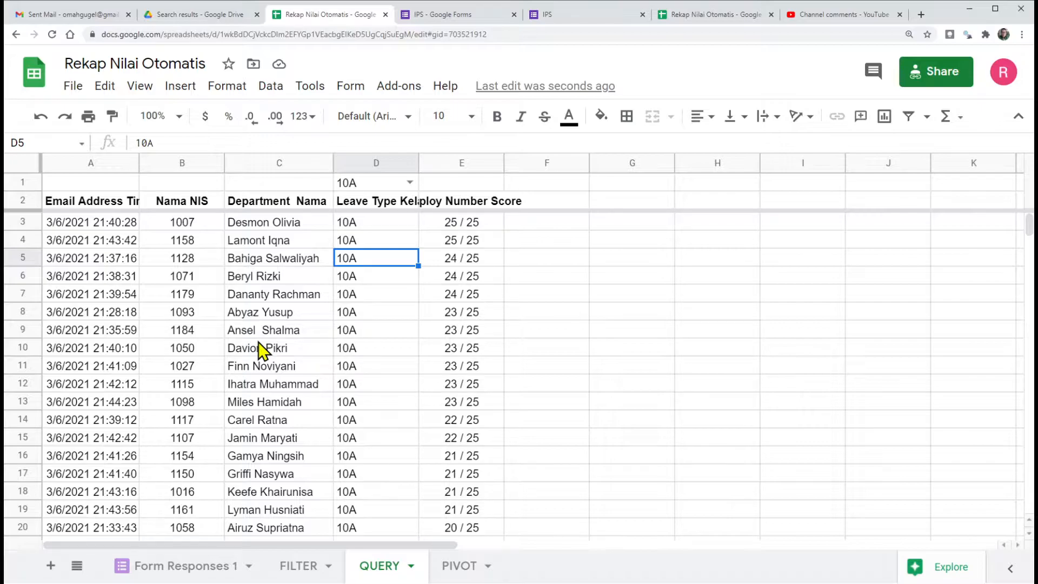
# Step: Return to the FILTER sheet and set the Kelas filter in C1 to 10B
pyautogui.click(300, 566)
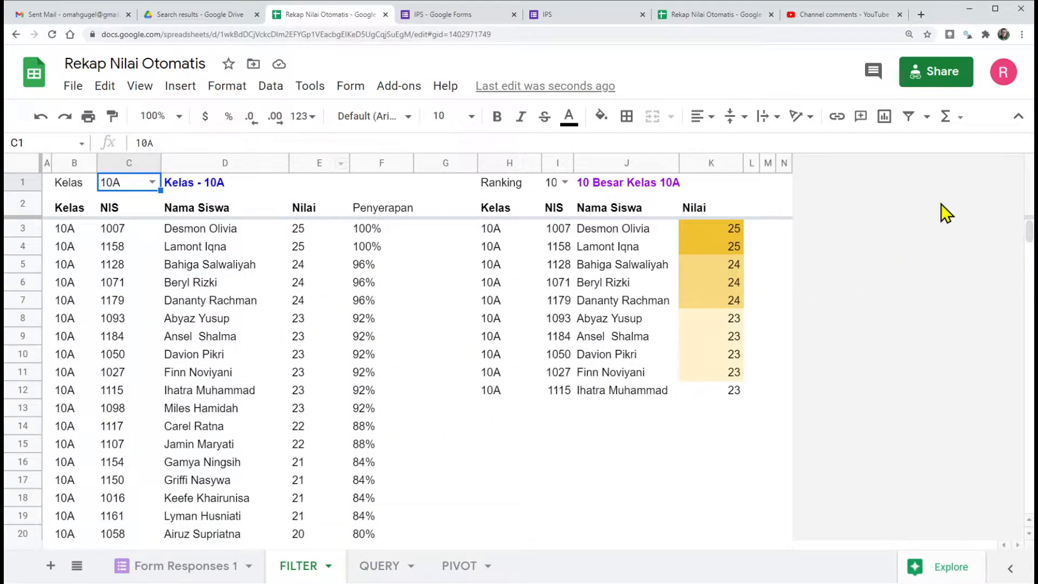
pyautogui.click(152, 184)
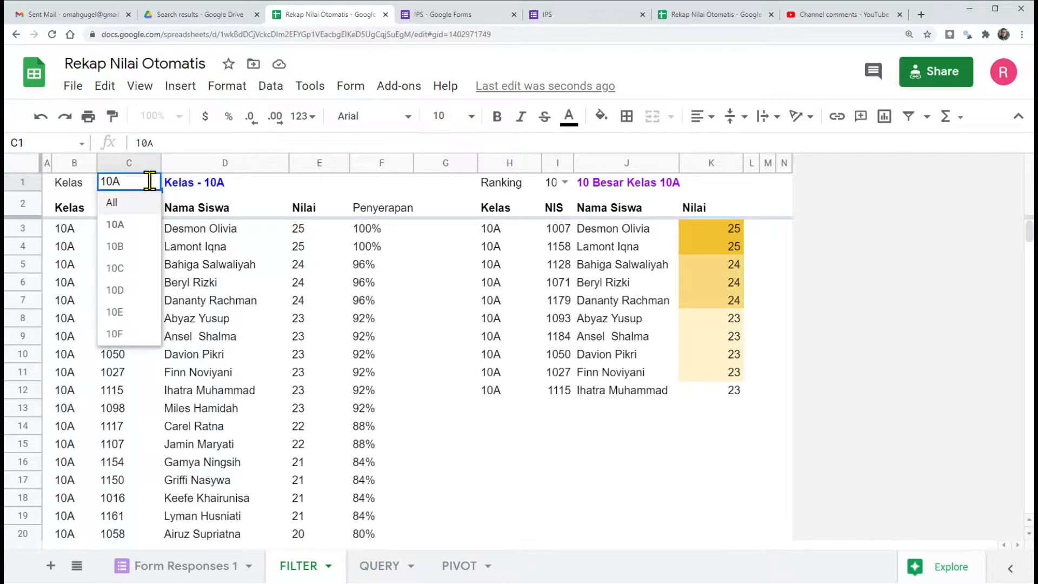
pyautogui.click(128, 247)
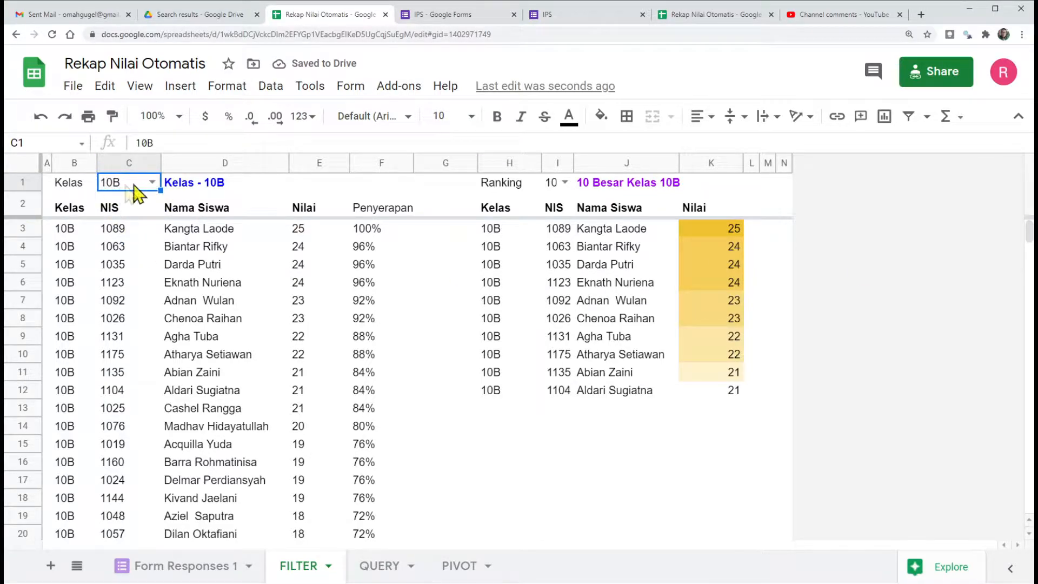
# Step: Check the QUERY sheet, and examine the full formula in B2 of the finished spreadsheet's FILTER sheet
pyautogui.click(380, 566)
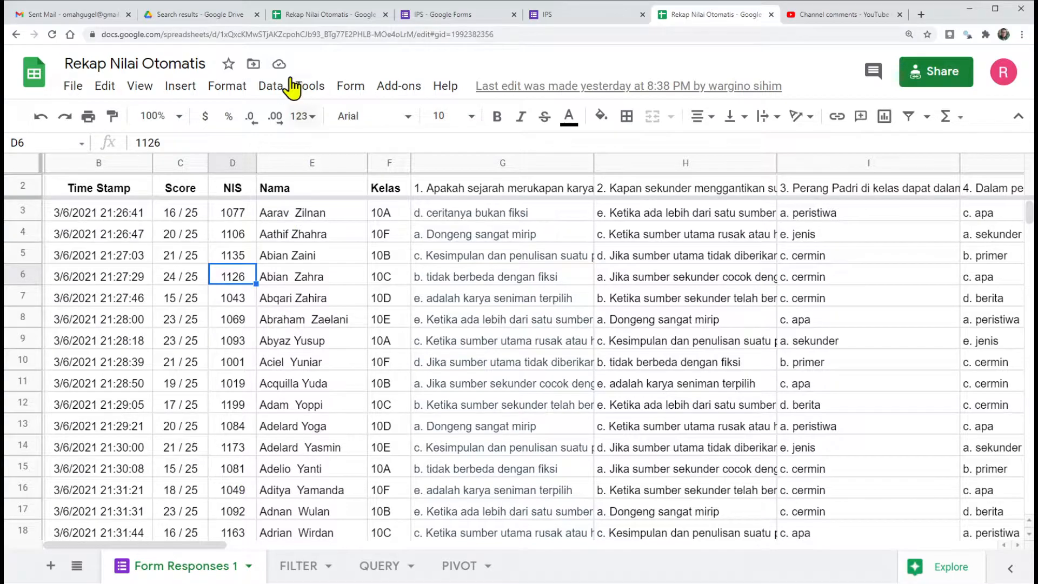
pyautogui.click(313, 14)
pyautogui.click(299, 565)
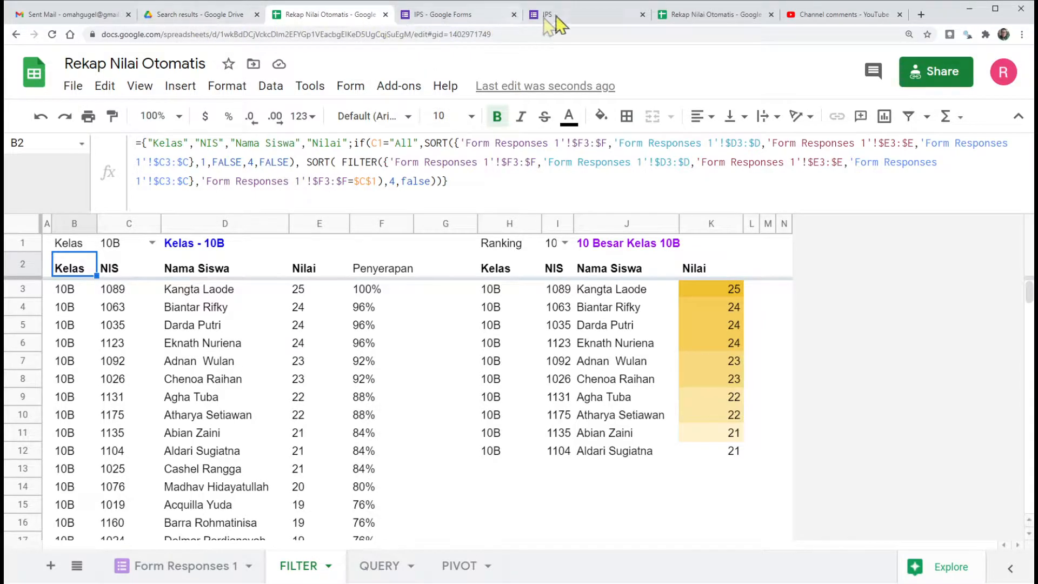
# Step: In the other Rekap Nilai Otomatis spreadsheet, rename the Form Responses 1 sheet as Jwb and open its FILTER sheet
pyautogui.click(690, 14)
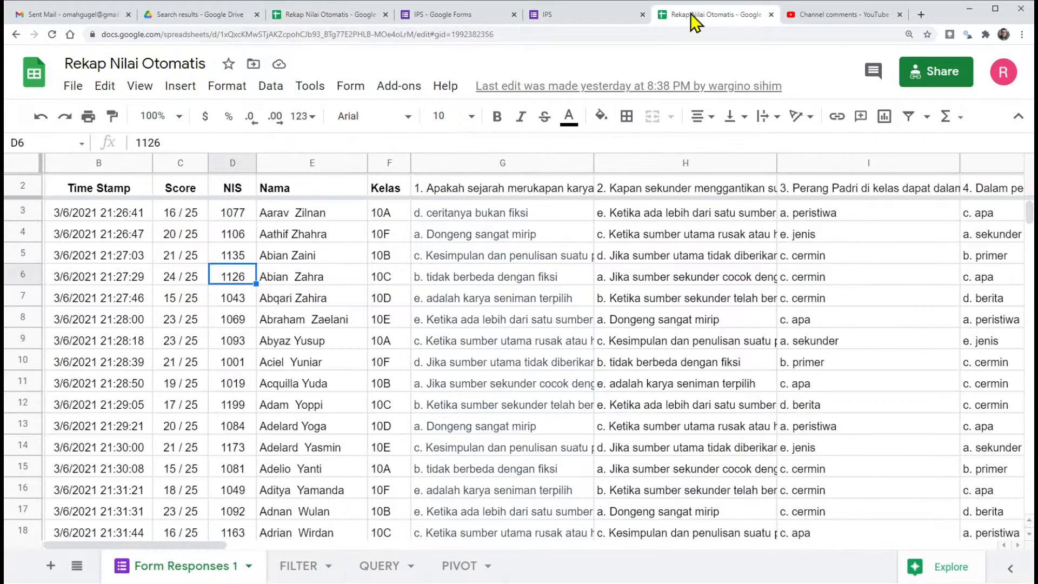
pyautogui.click(250, 566)
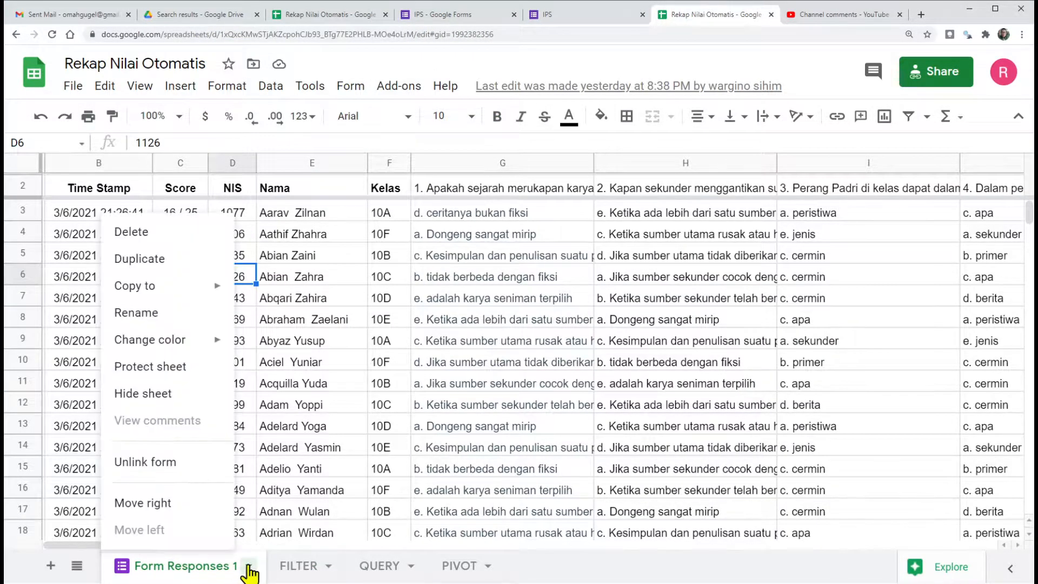
pyautogui.click(151, 312)
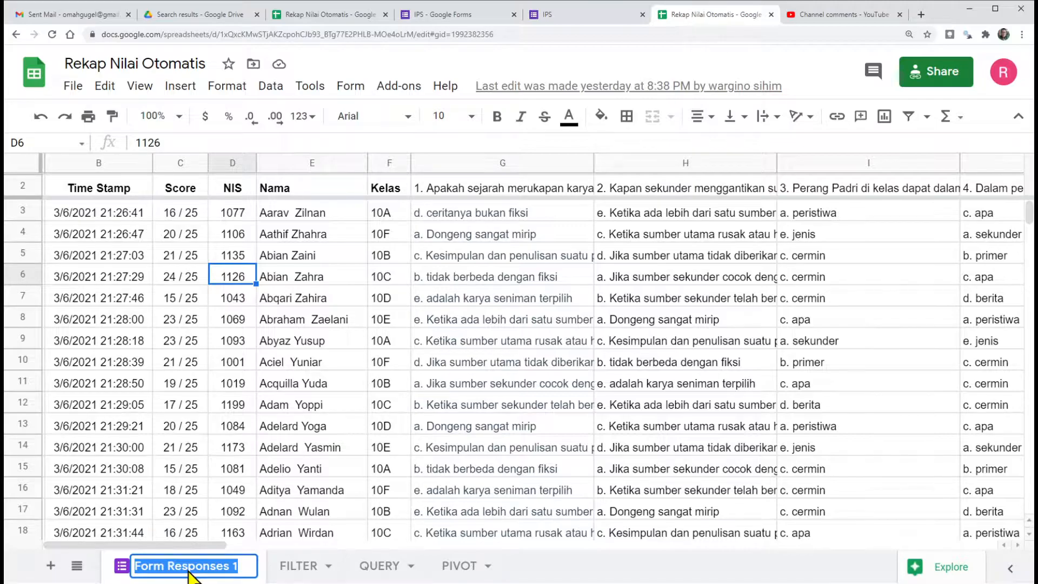
pyautogui.write('Jwb')
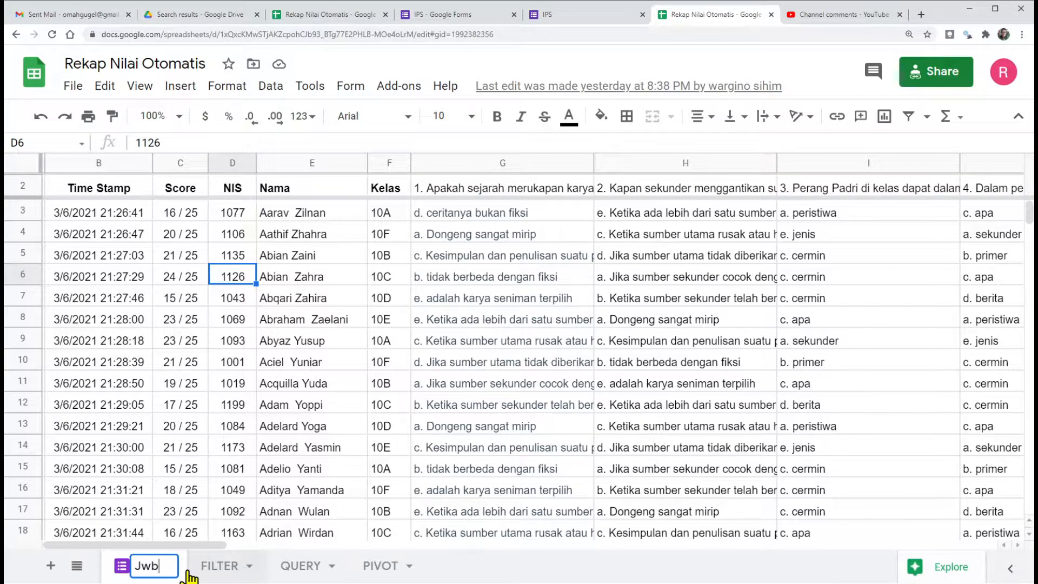
pyautogui.click(203, 427)
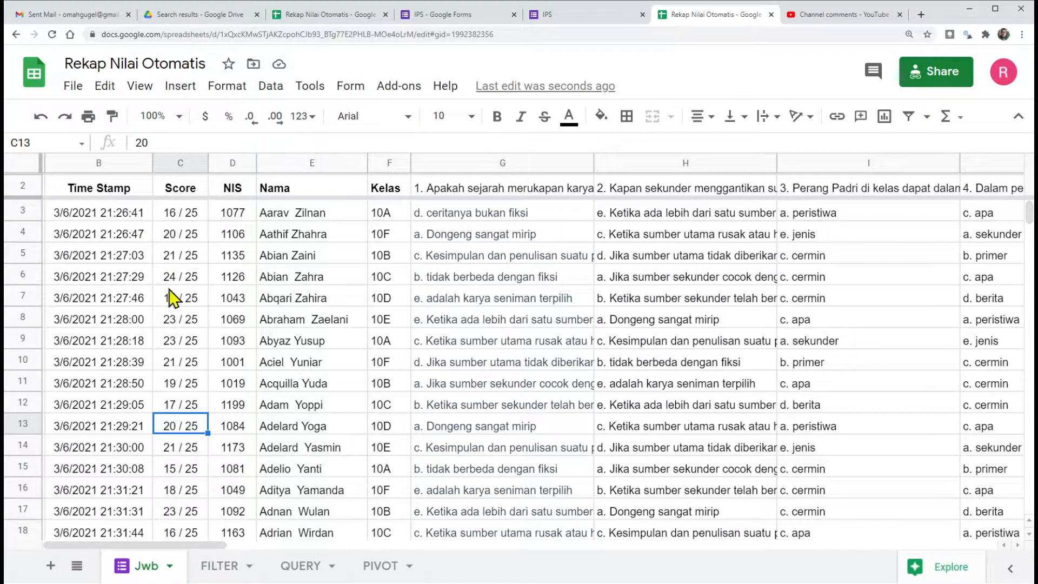
pyautogui.click(222, 568)
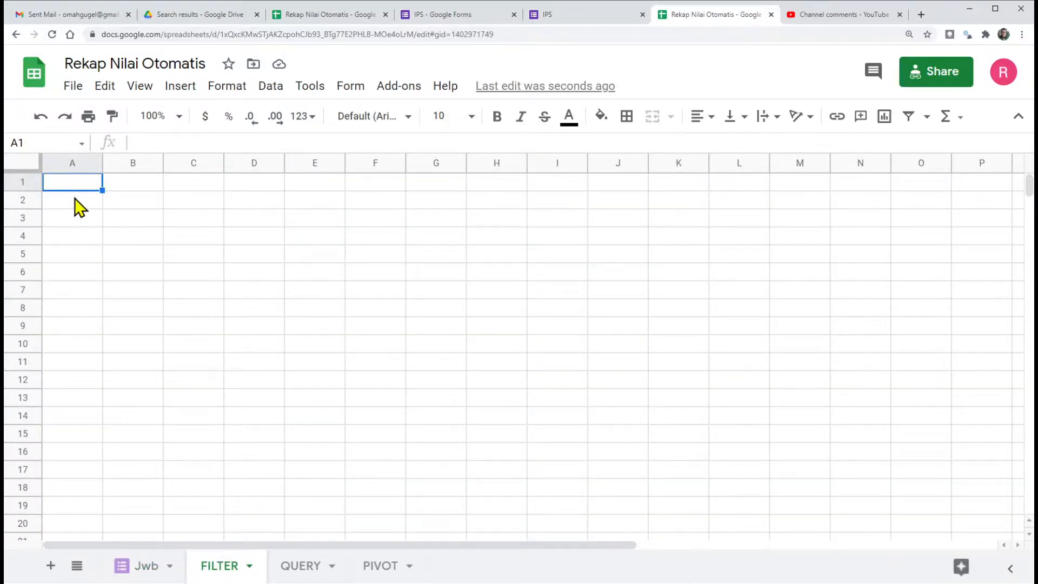
# Step: Begin a FILTER formula in cell A3 of the FILTER sheet and read the function's argument help
pyautogui.click(87, 204)
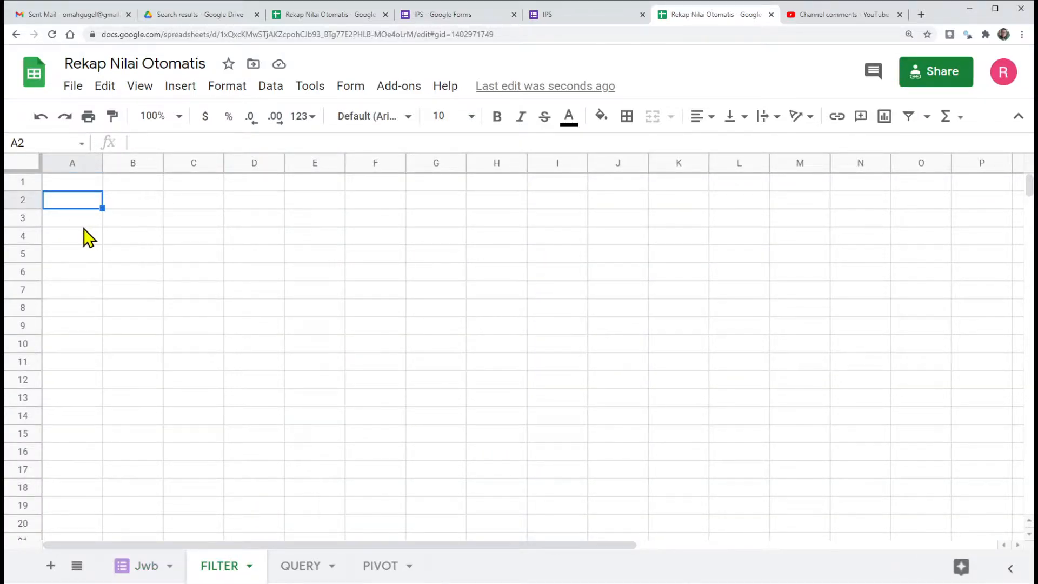
pyautogui.click(87, 221)
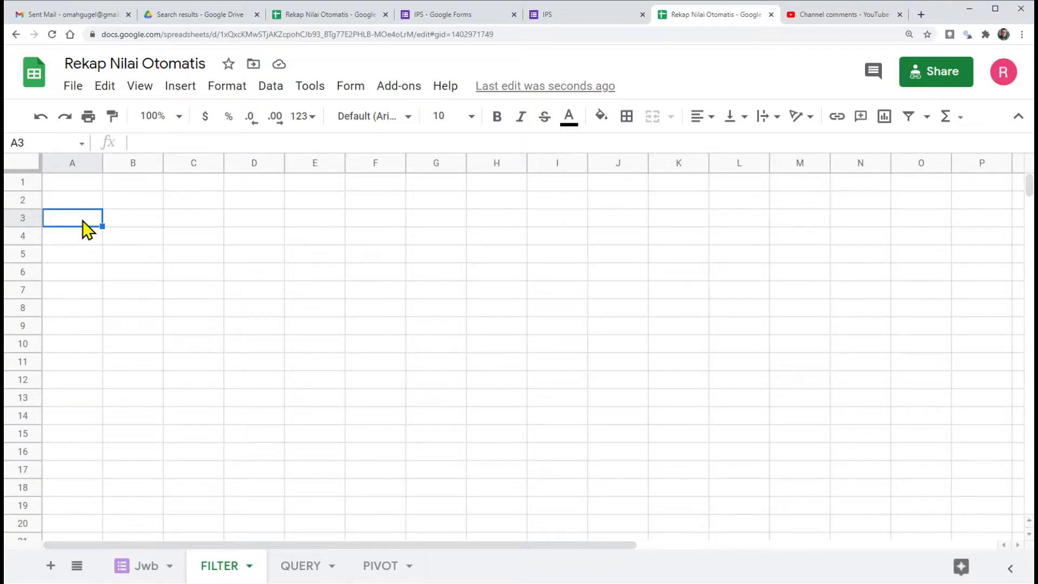
pyautogui.write('=')
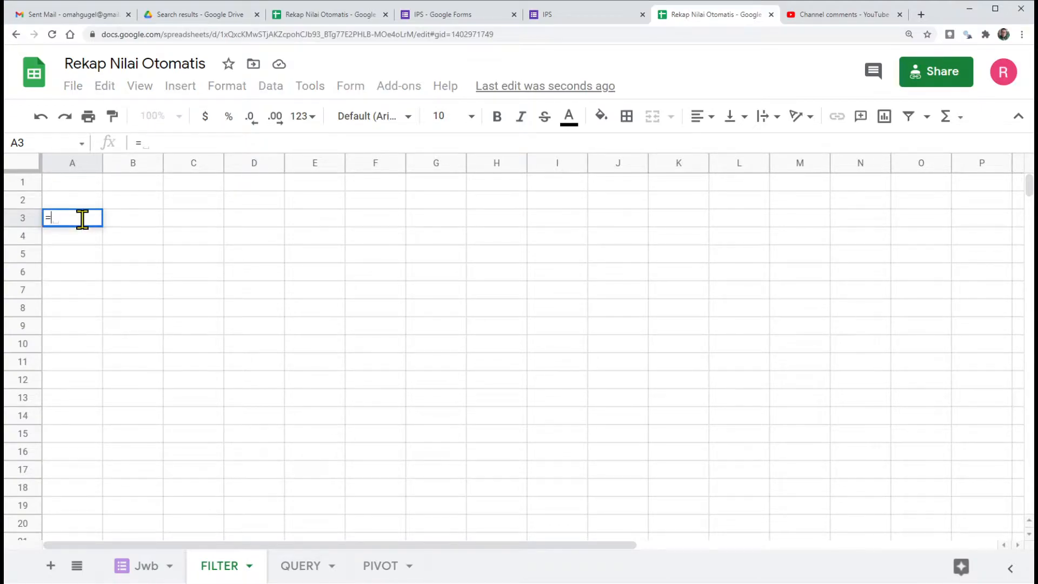
pyautogui.write('filt')
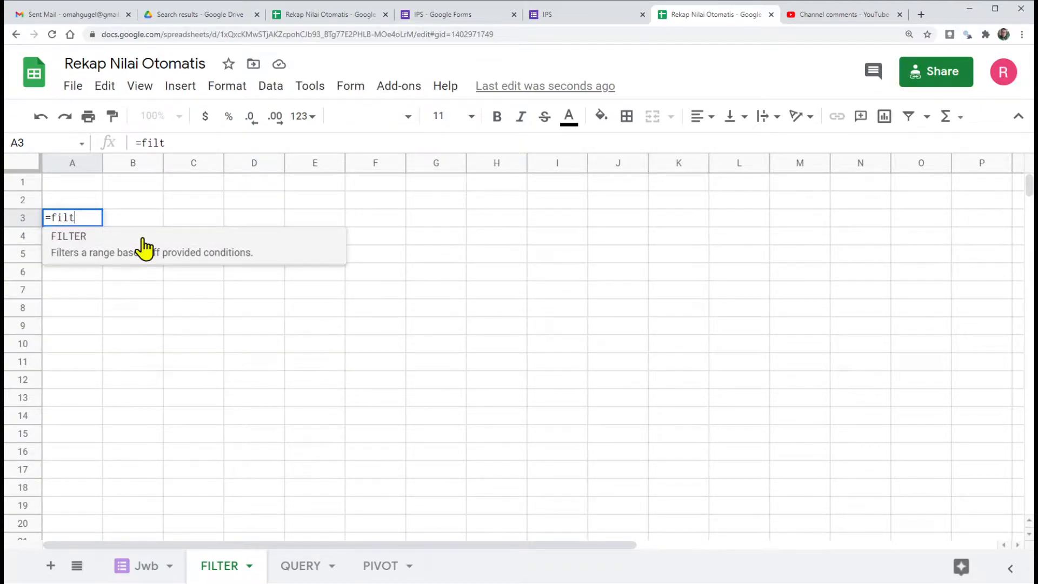
pyautogui.click(85, 243)
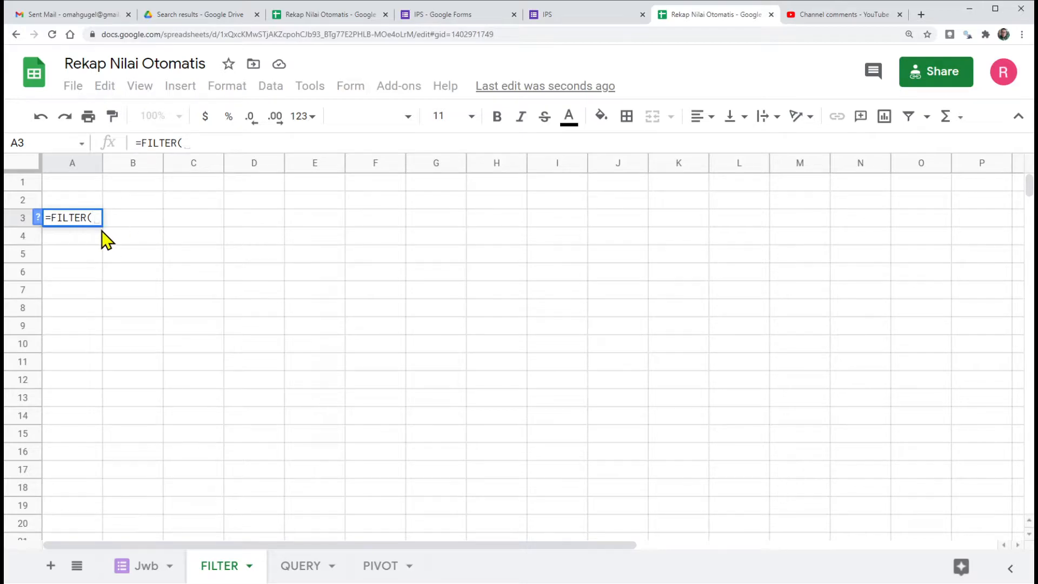
pyautogui.click(37, 219)
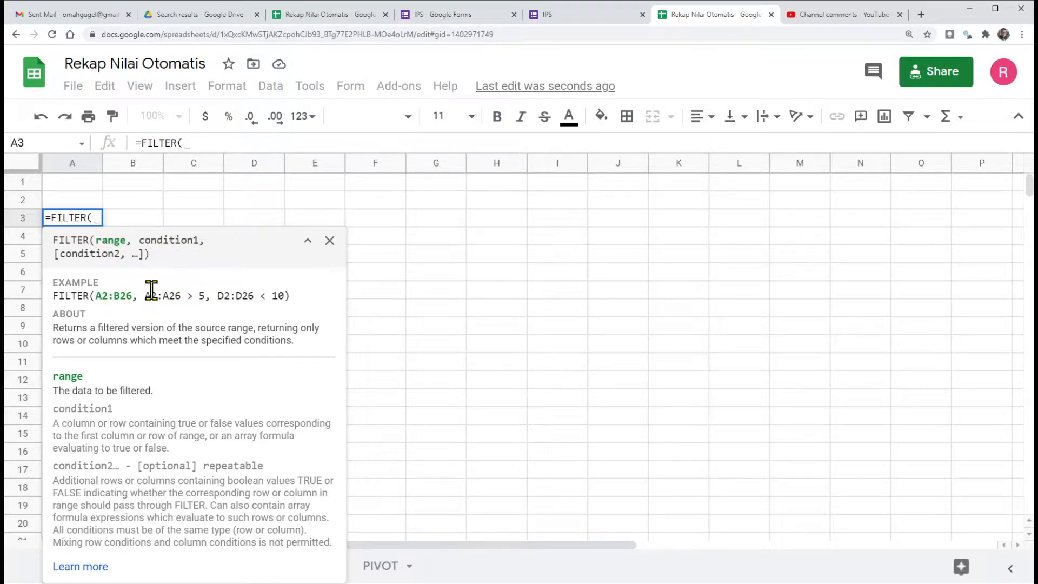
pyautogui.click(329, 240)
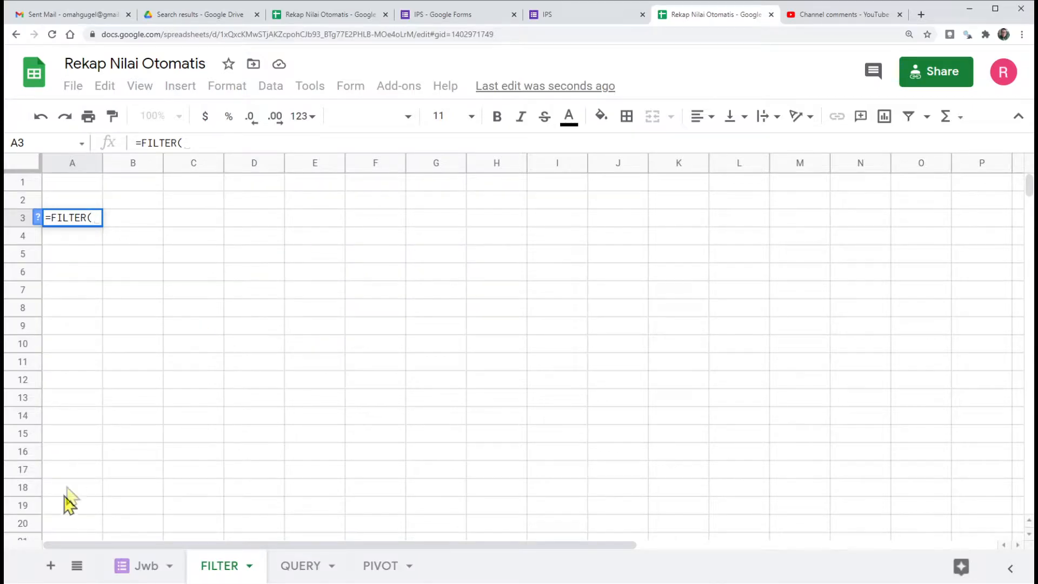
# Step: Set the formula's data range to the Score through Kelas columns of the Jwb sheet as the open-ended range Jwb!C3:F
pyautogui.click(145, 566)
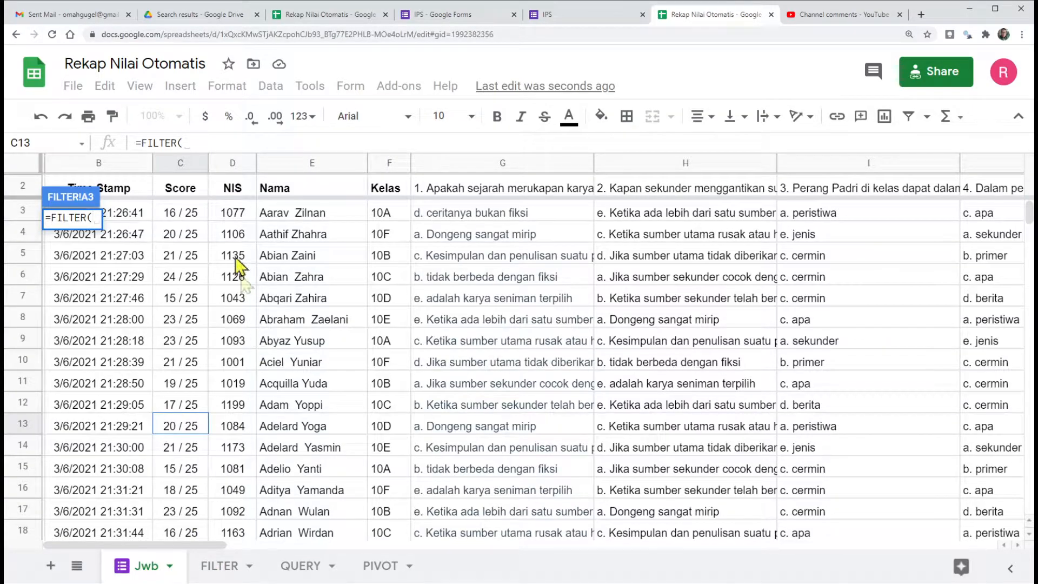
pyautogui.click(167, 209)
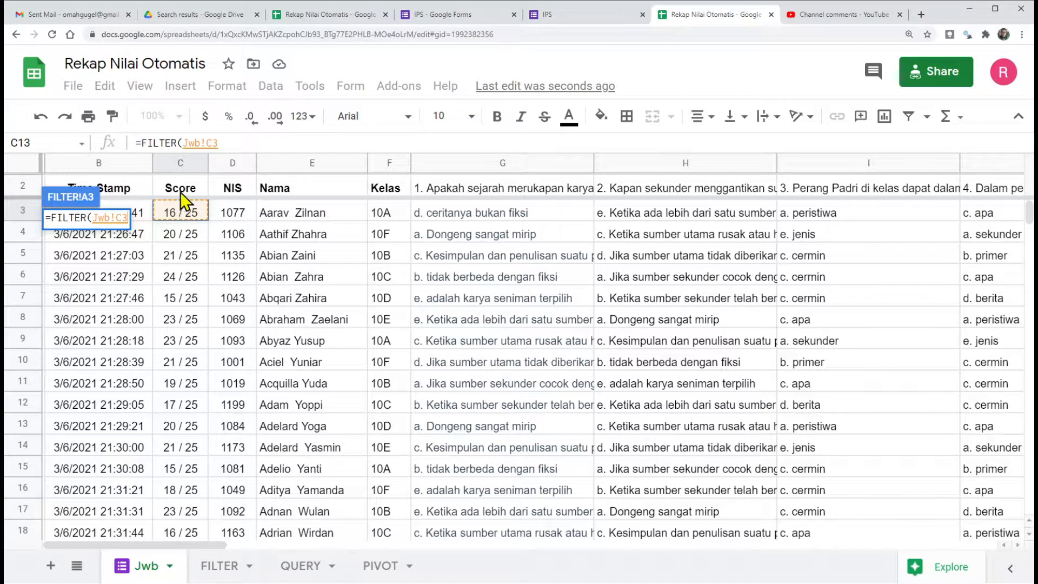
pyautogui.keyDown('shift'); pyautogui.click(392, 213); pyautogui.keyUp('shift')
pyautogui.moveTo(400, 238); pyautogui.dragTo(385, 321)
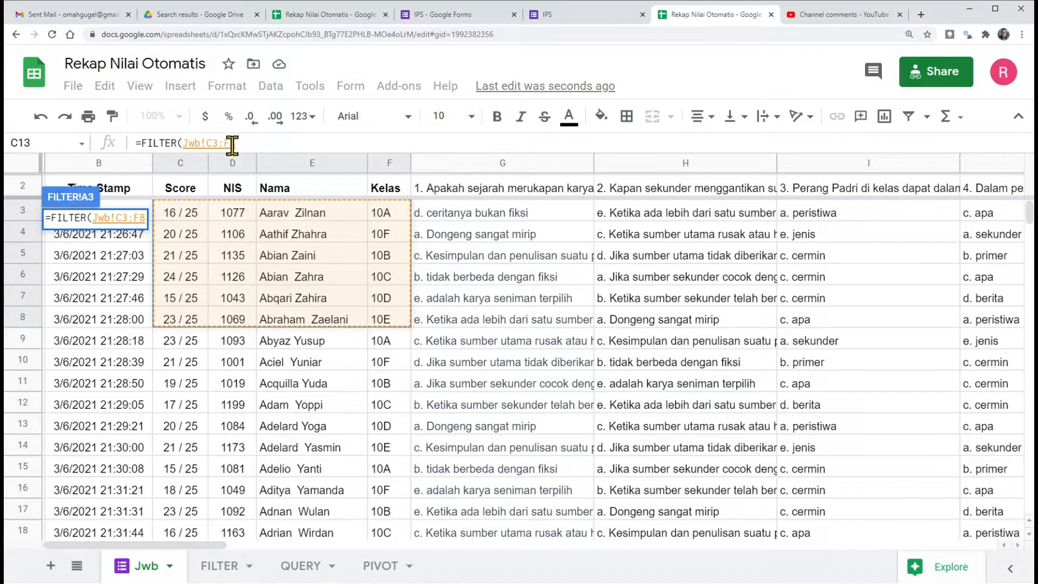
pyautogui.click(290, 145)
pyautogui.press('BackSpace')
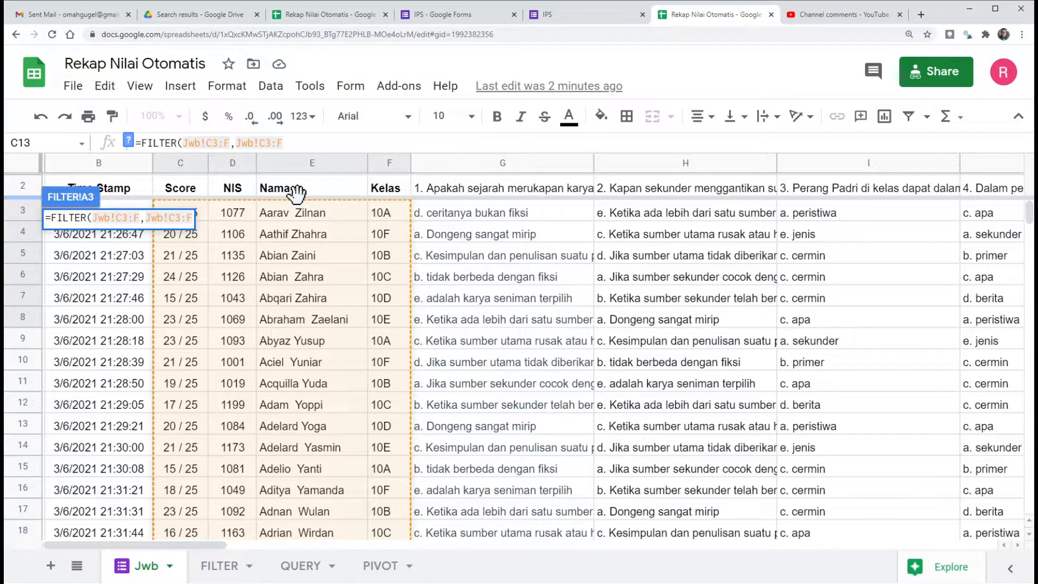
# Step: Complete the FILTER formula with the condition Jwb!F3:F<>"" and fit column C's width to the names
pyautogui.press('BackSpace')
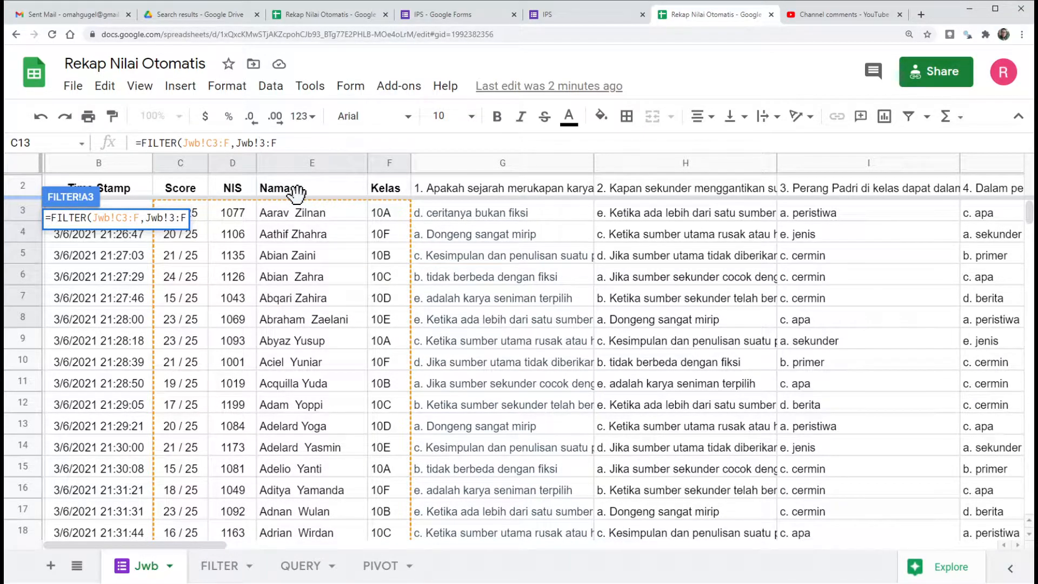
pyautogui.write('F')
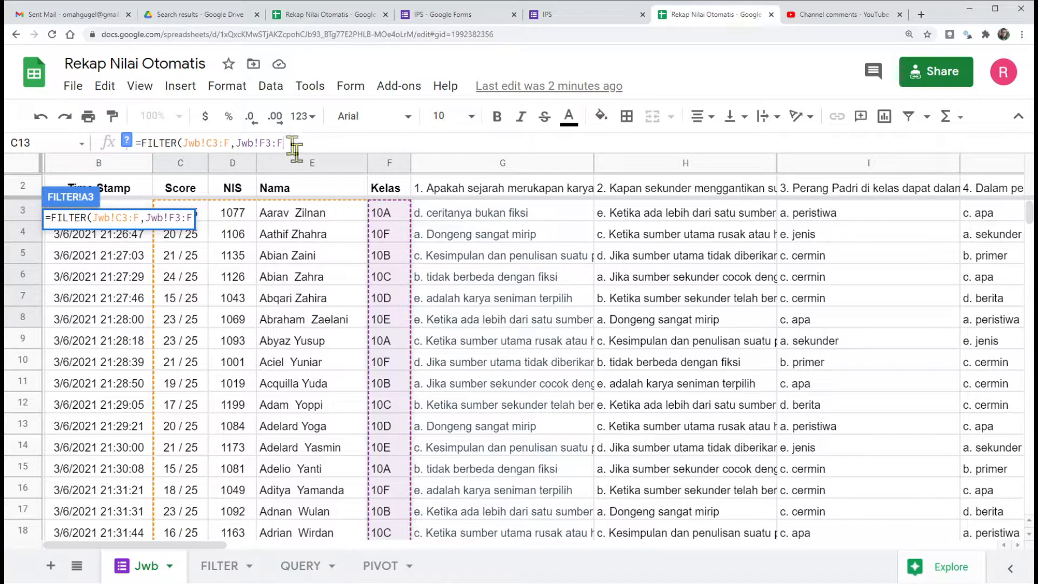
pyautogui.write('<>"")')
pyautogui.press('Return')
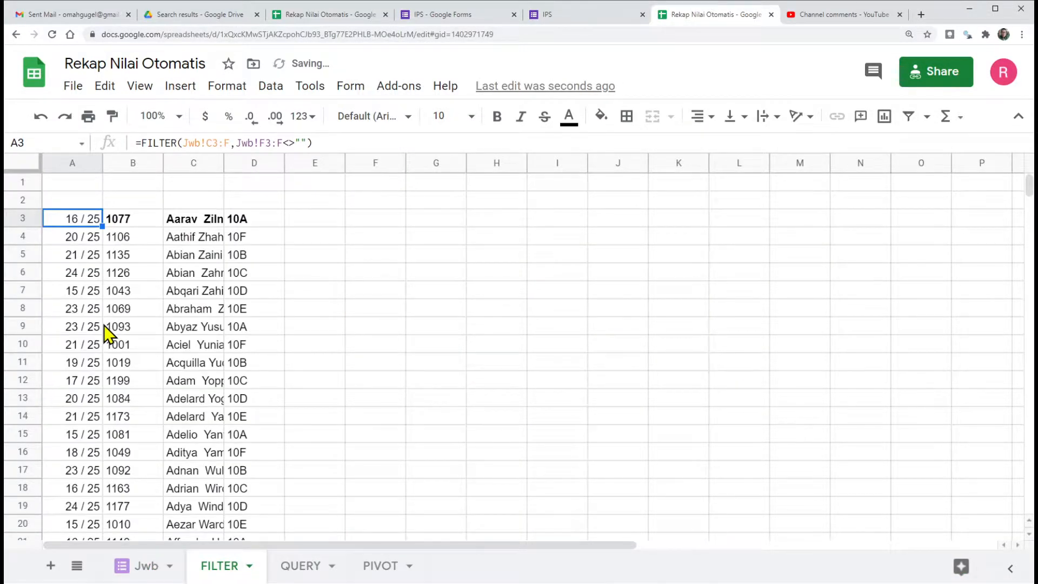
pyautogui.doubleClick(222, 159)
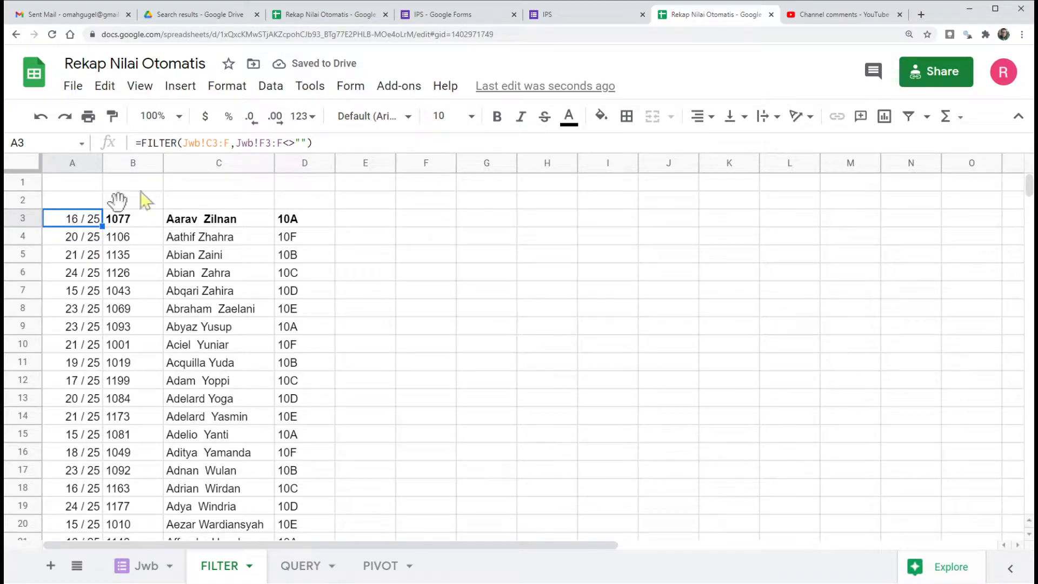
# Step: Compare the Score, NIS, Nama and Kelas columns of the Jwb sheet with the rows listed on the FILTER sheet
pyautogui.click(136, 565)
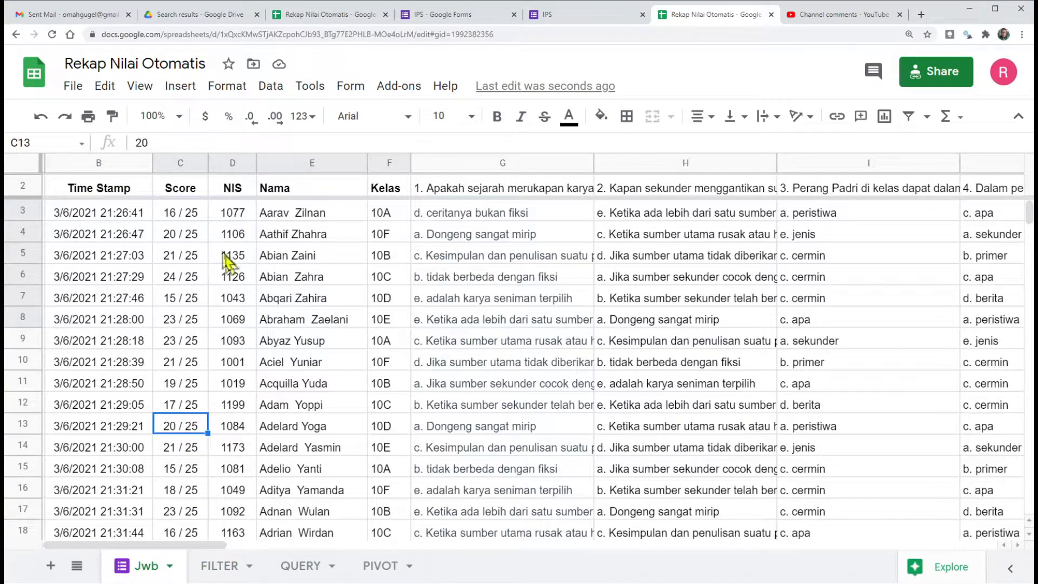
pyautogui.click(180, 164)
pyautogui.click(234, 163)
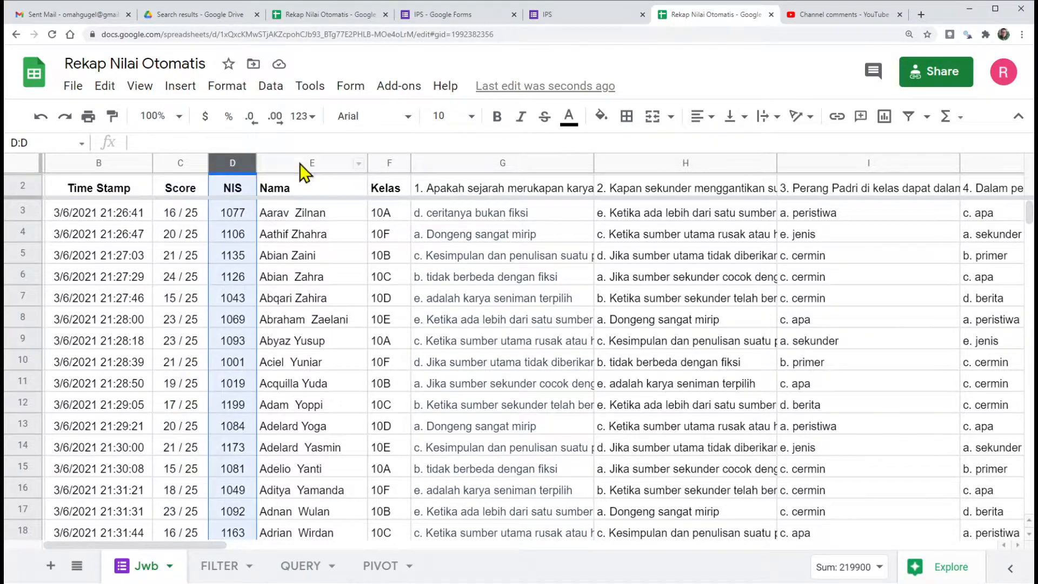
pyautogui.click(311, 164)
pyautogui.click(395, 162)
pyautogui.click(222, 566)
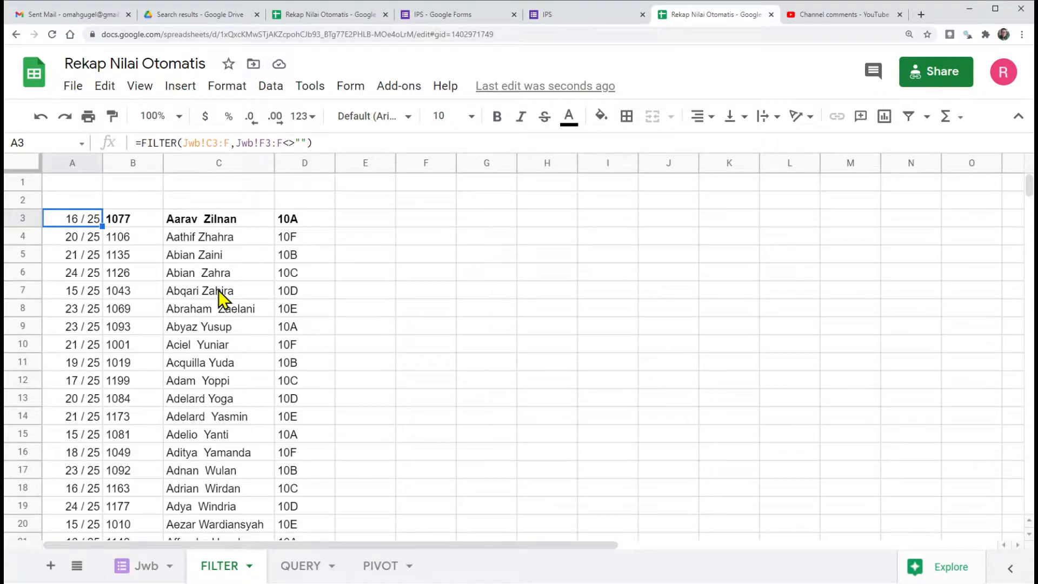
pyautogui.scroll(-4, 218, 290)
pyautogui.scroll(-20, 218, 290)
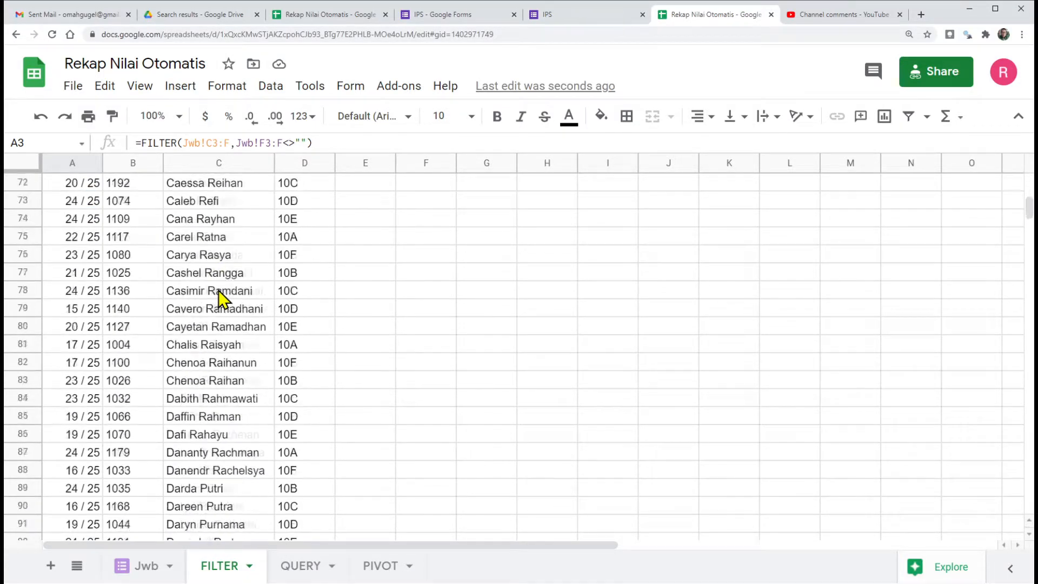
pyautogui.scroll(-20, 218, 290)
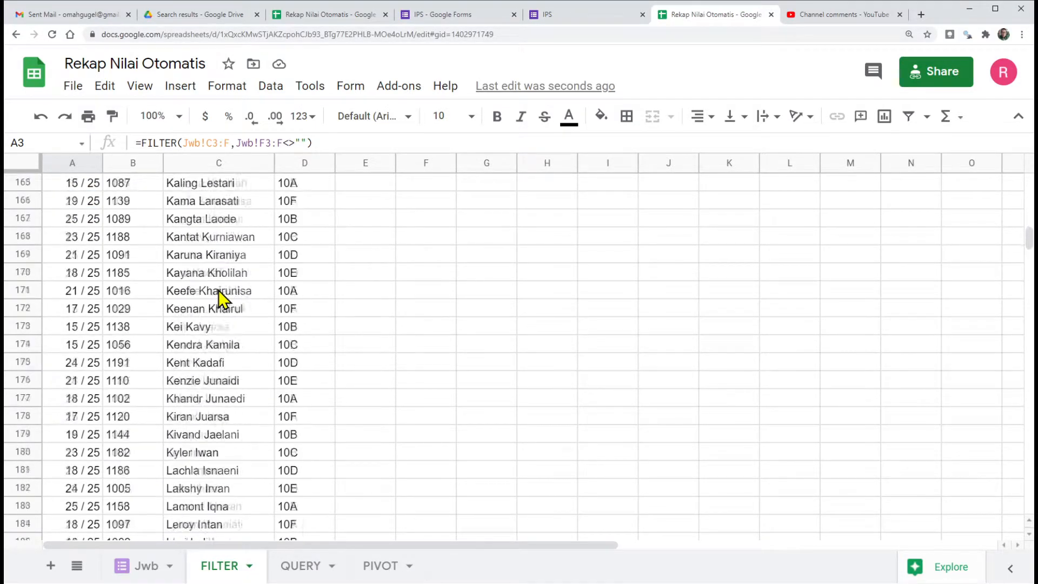
pyautogui.scroll(13, 218, 290)
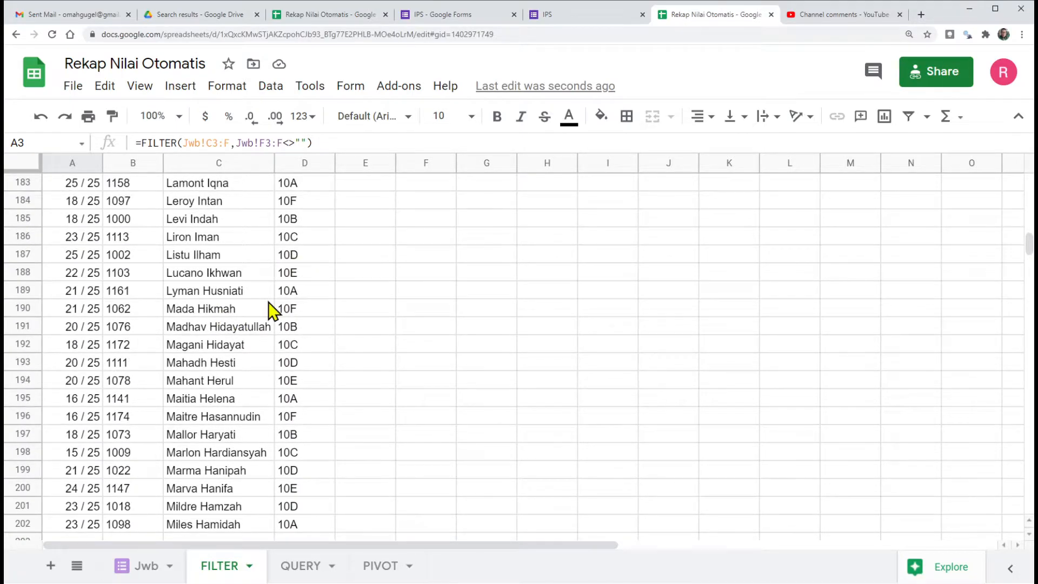
pyautogui.scroll(20, 269, 311)
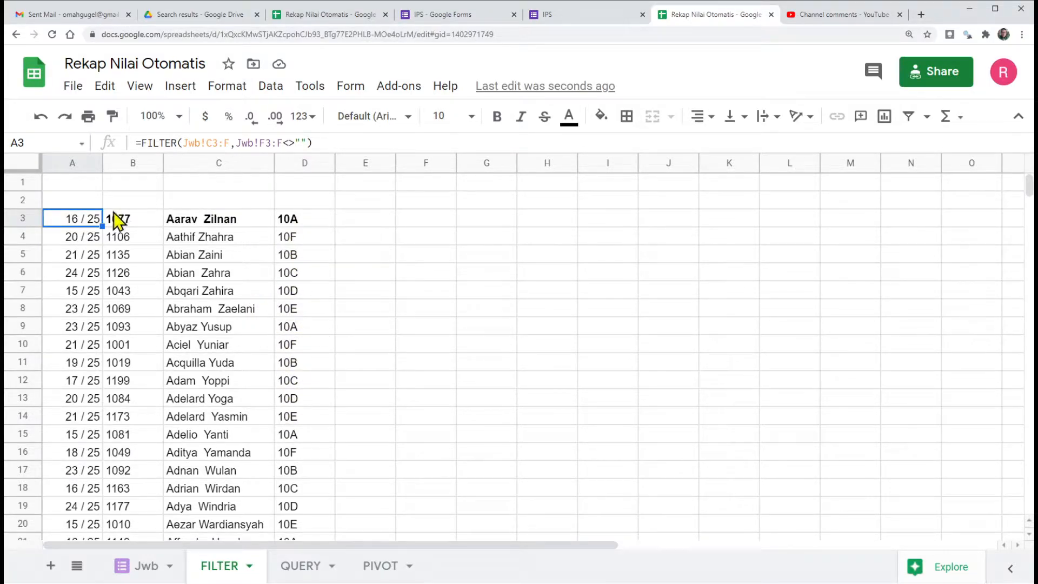
# Step: Put a SORT function around the FILTER formula in A3 and read the SORT argument help
pyautogui.click(141, 143)
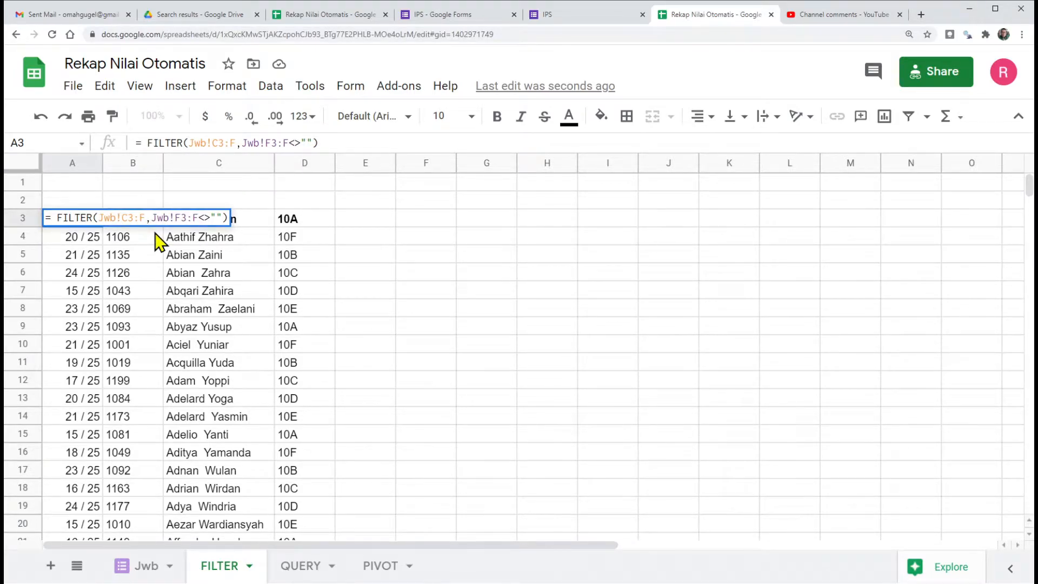
pyautogui.write('Sort')
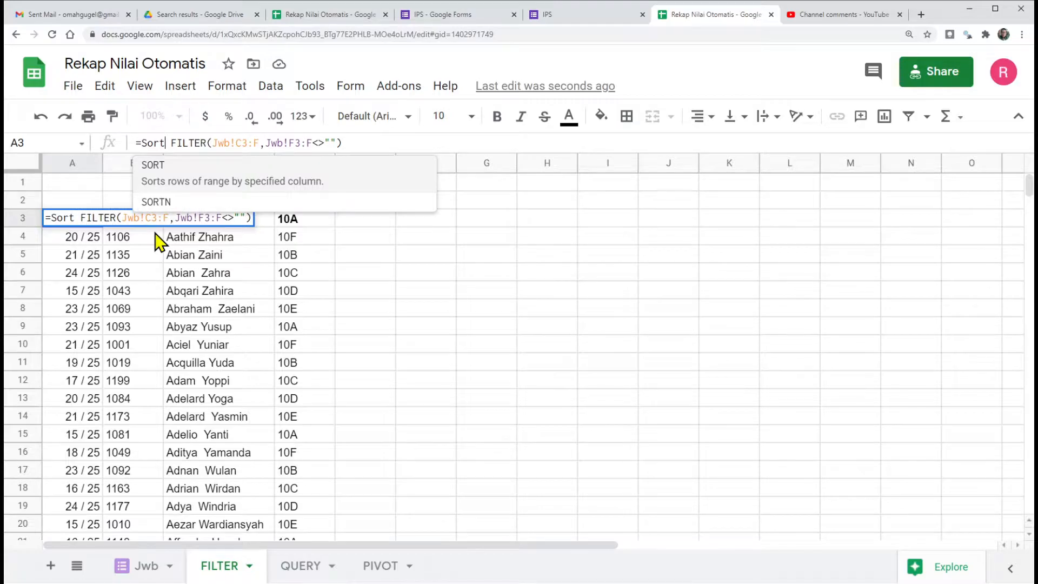
pyautogui.write('(')
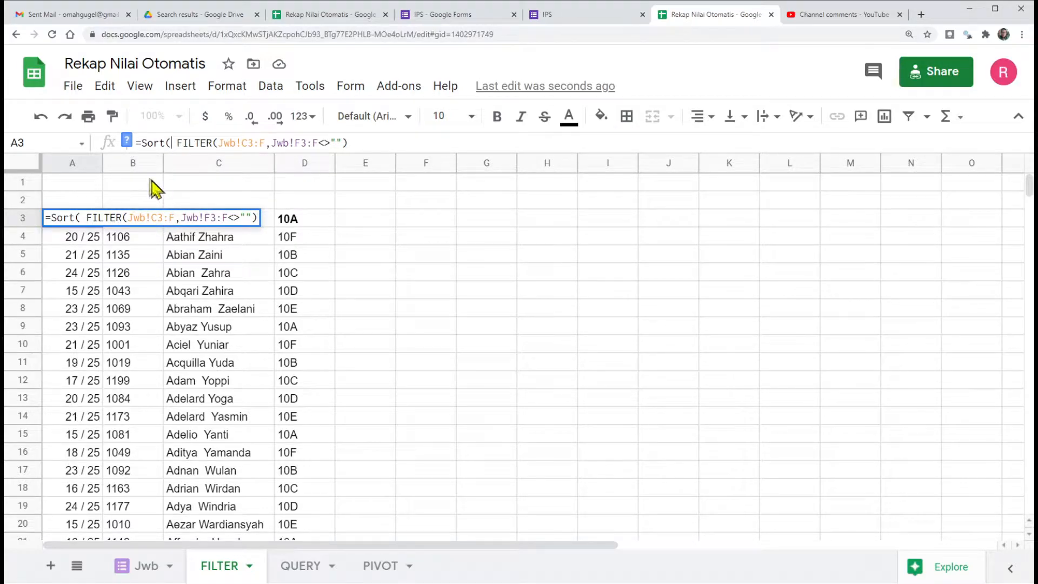
pyautogui.click(127, 142)
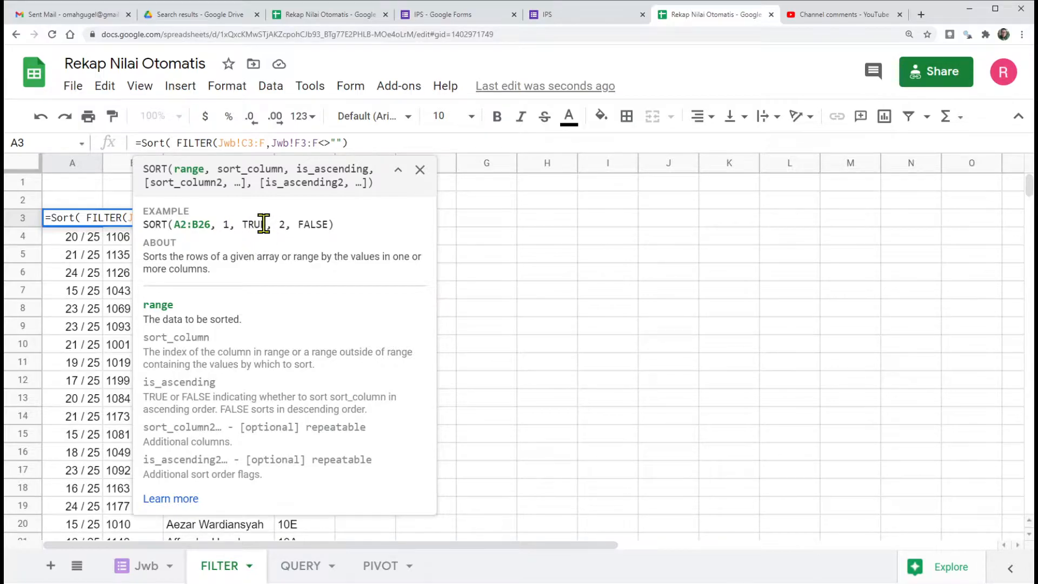
pyautogui.click(421, 171)
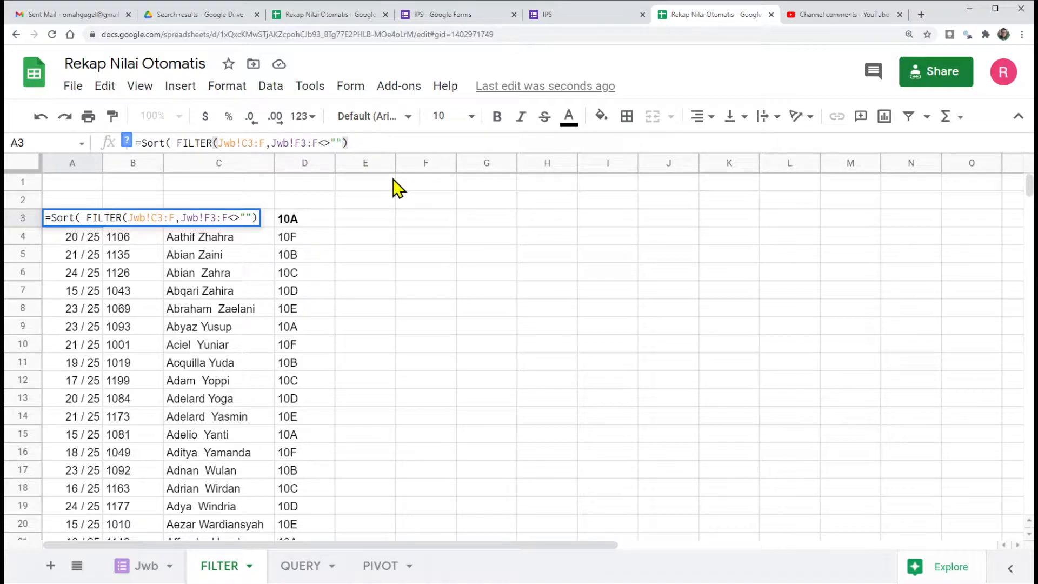
# Step: Finish the SORT formula with sort column 4 and False for descending order
pyautogui.write(',')
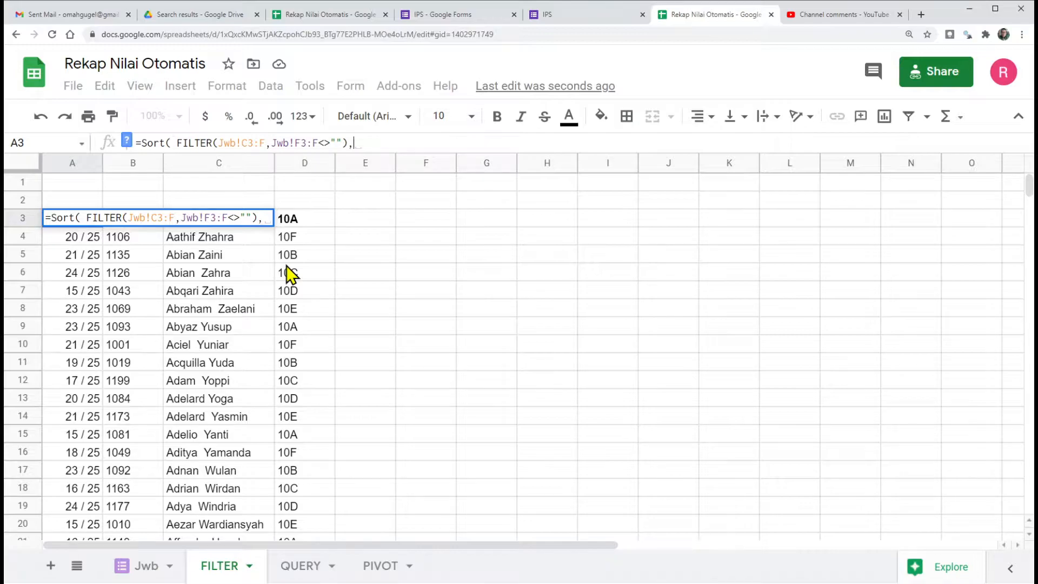
pyautogui.write('4')
pyautogui.write(',False')
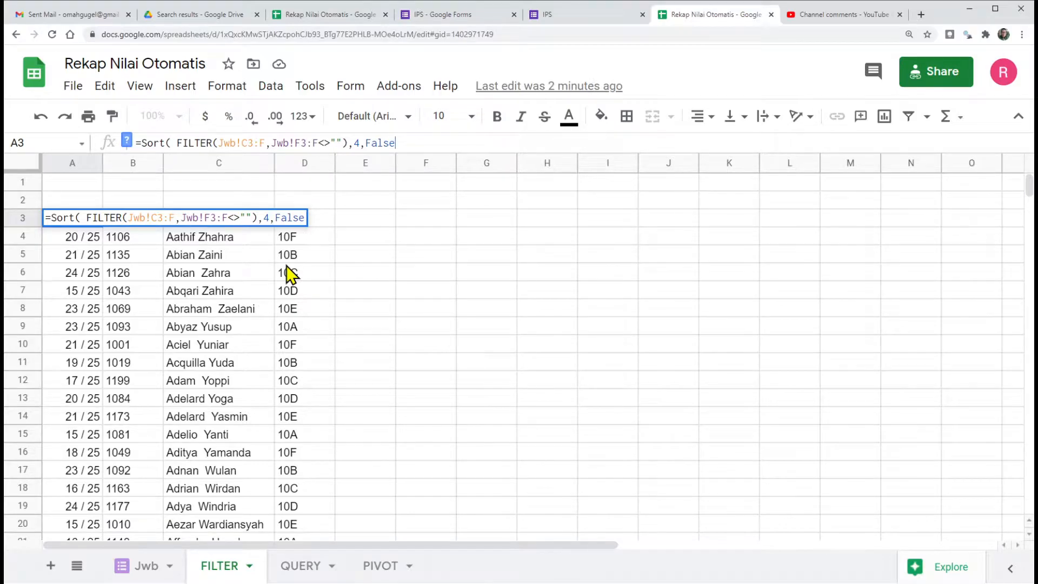
pyautogui.write(')')
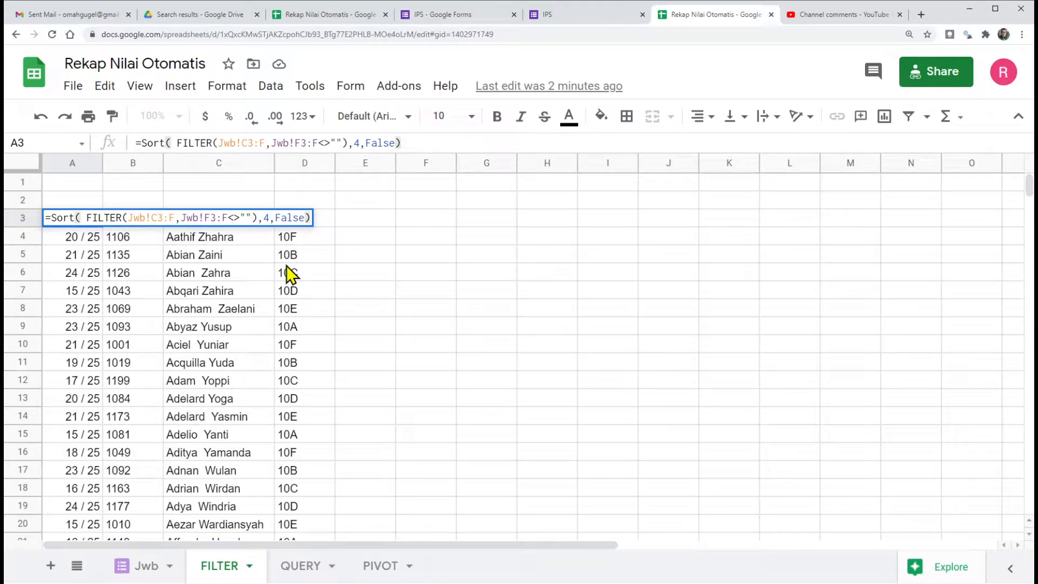
pyautogui.press('Return')
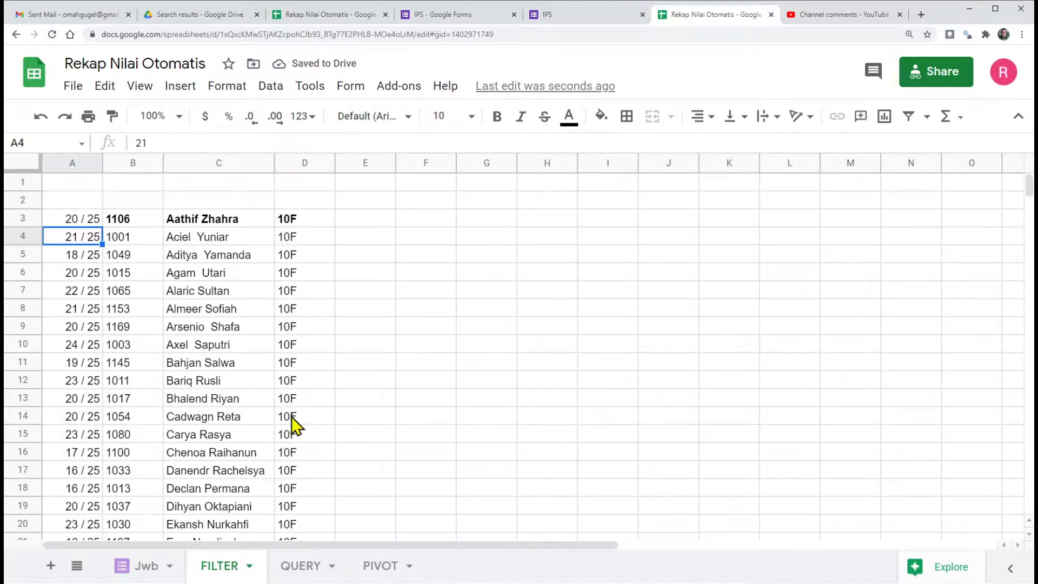
# Step: Check the order of the classes in column D of the sorted recap and view the formula in A3
pyautogui.click(292, 414)
pyautogui.click(289, 220)
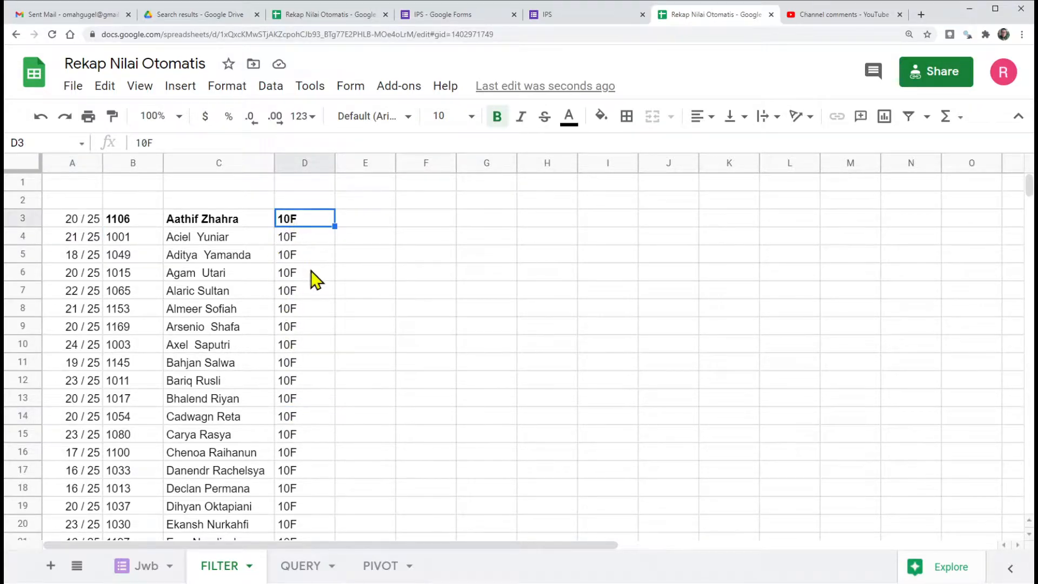
pyautogui.scroll(-20, 295, 243)
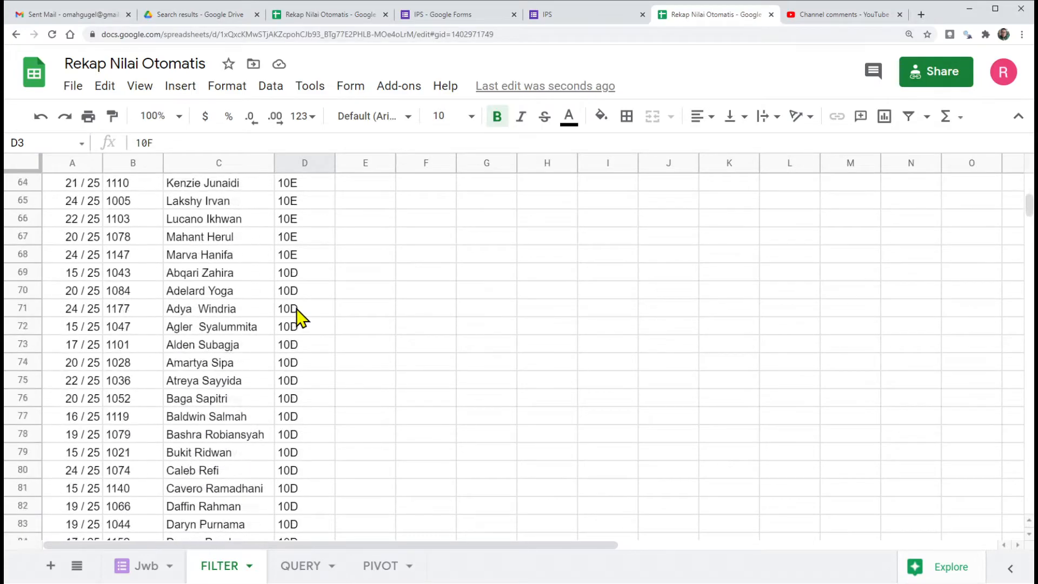
pyautogui.scroll(20, 296, 309)
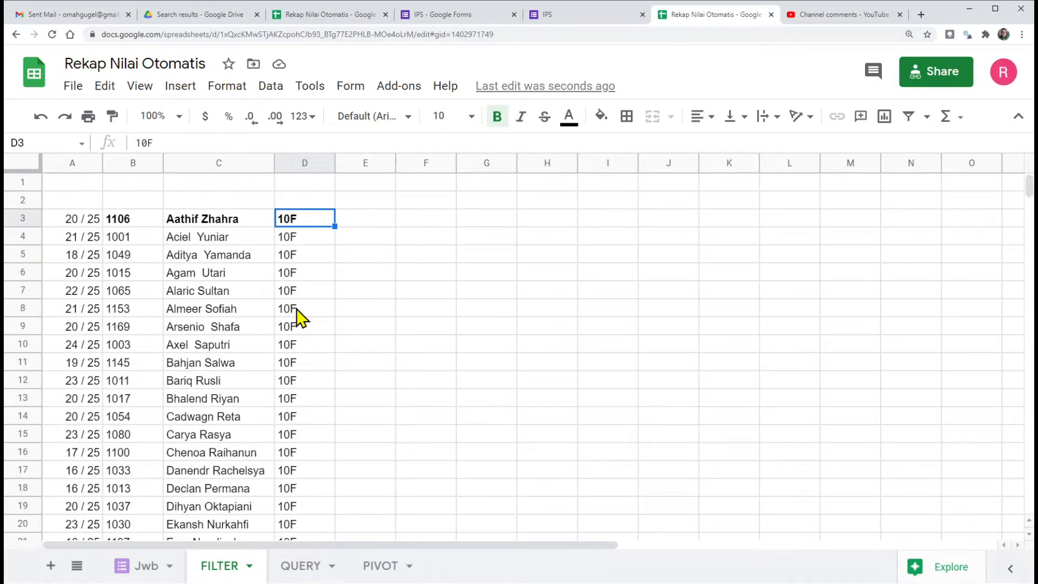
pyautogui.click(73, 222)
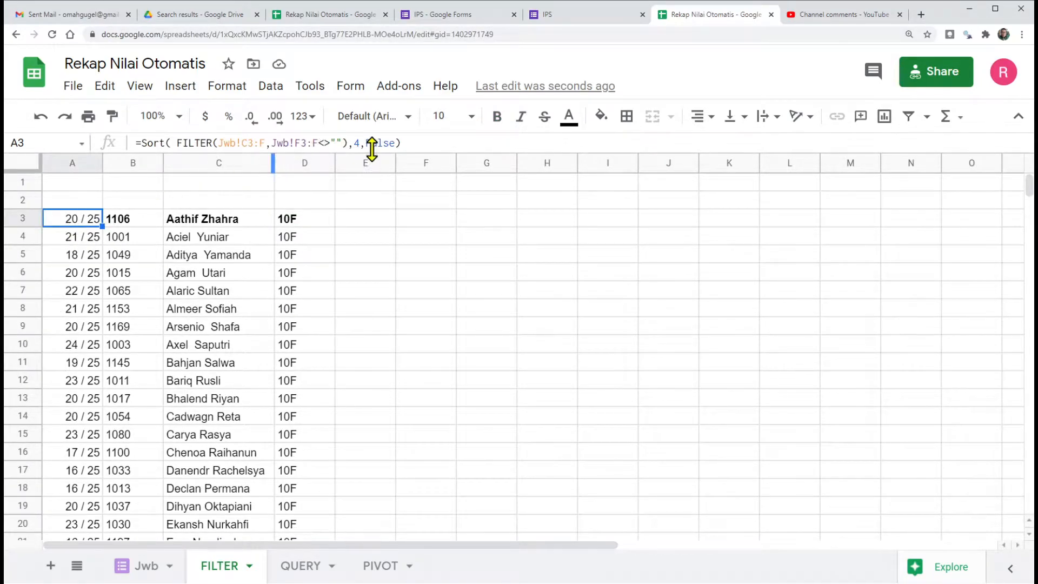
# Step: Change the SORT order in the A3 formula to TRUE for ascending and check the order of the classes in column D
pyautogui.moveTo(367, 143); pyautogui.dragTo(401, 142)
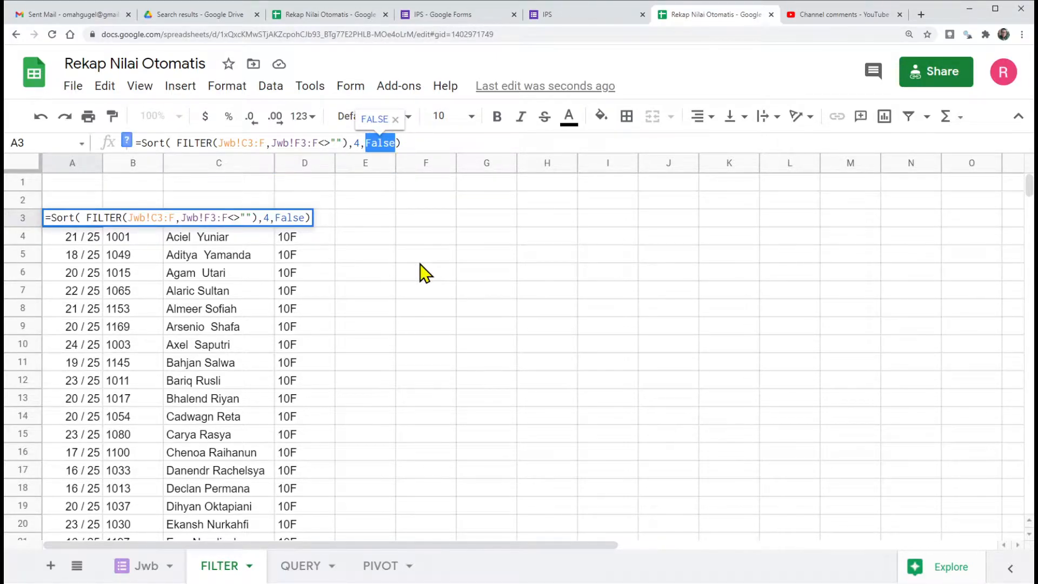
pyautogui.write('tRUE')
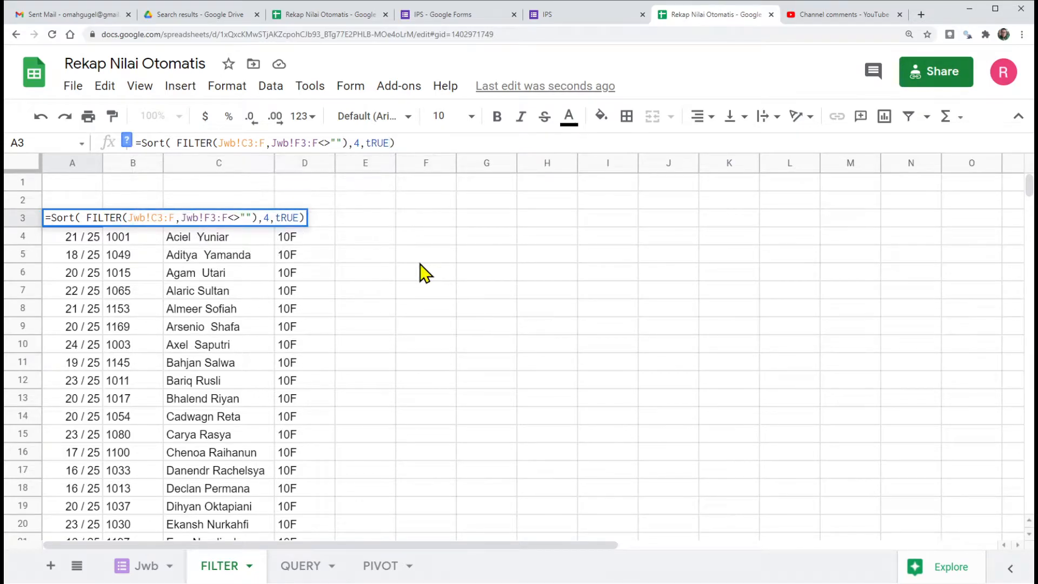
pyautogui.press('Return')
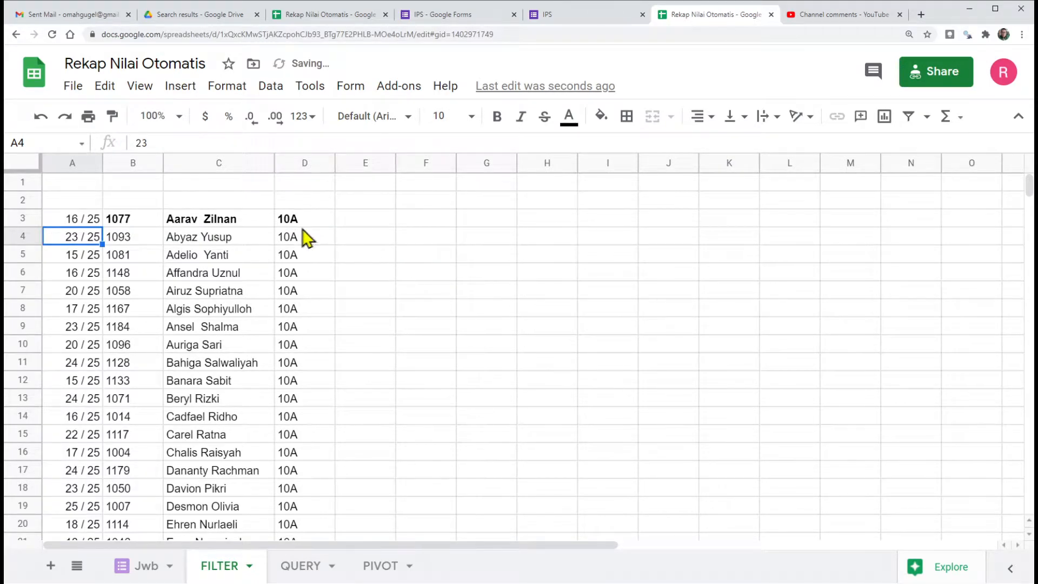
pyautogui.scroll(-1, 289, 292)
pyautogui.scroll(-14, 290, 292)
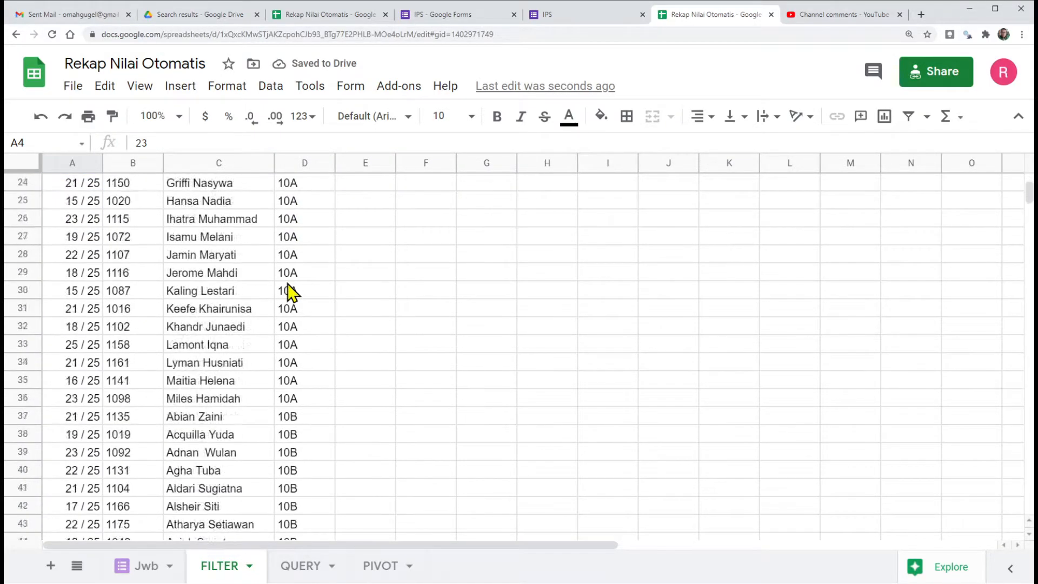
pyautogui.scroll(6, 289, 291)
pyautogui.scroll(9, 289, 292)
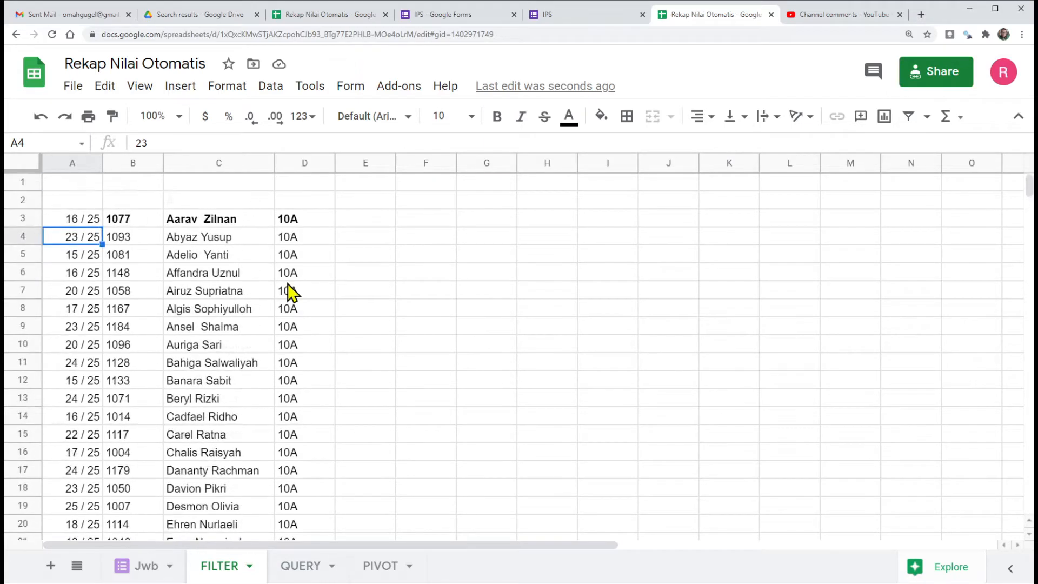
# Step: Insert an empty row above the formula row at row 3 of the FILTER sheet
pyautogui.click(66, 215)
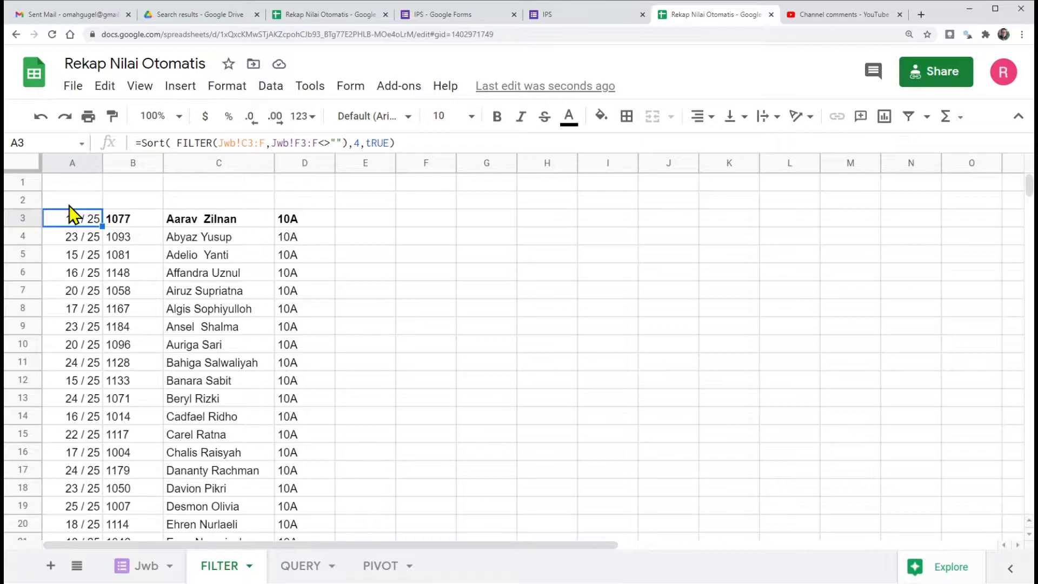
pyautogui.hotkey('alt', 'i')
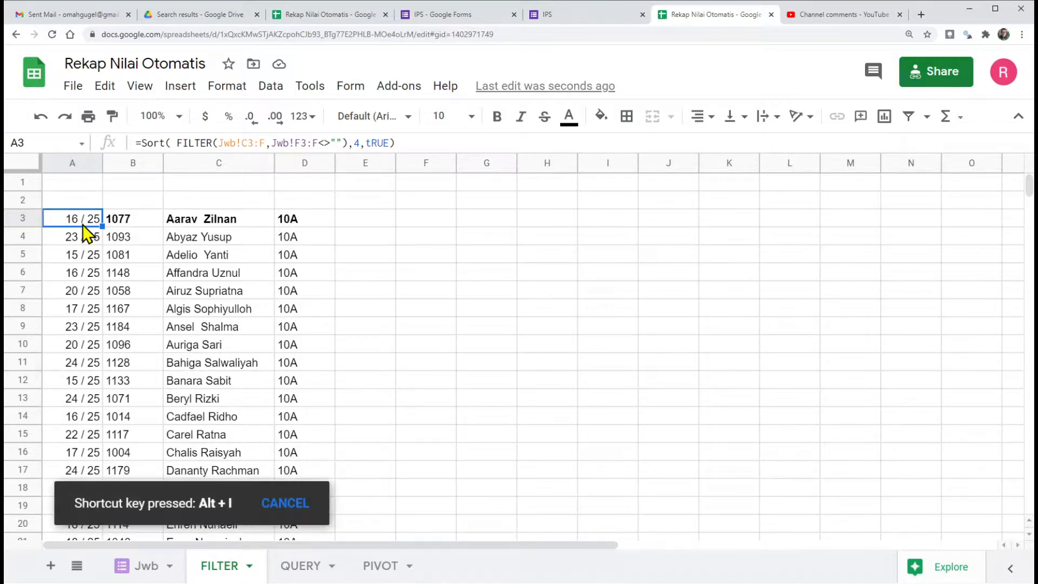
pyautogui.press('r')
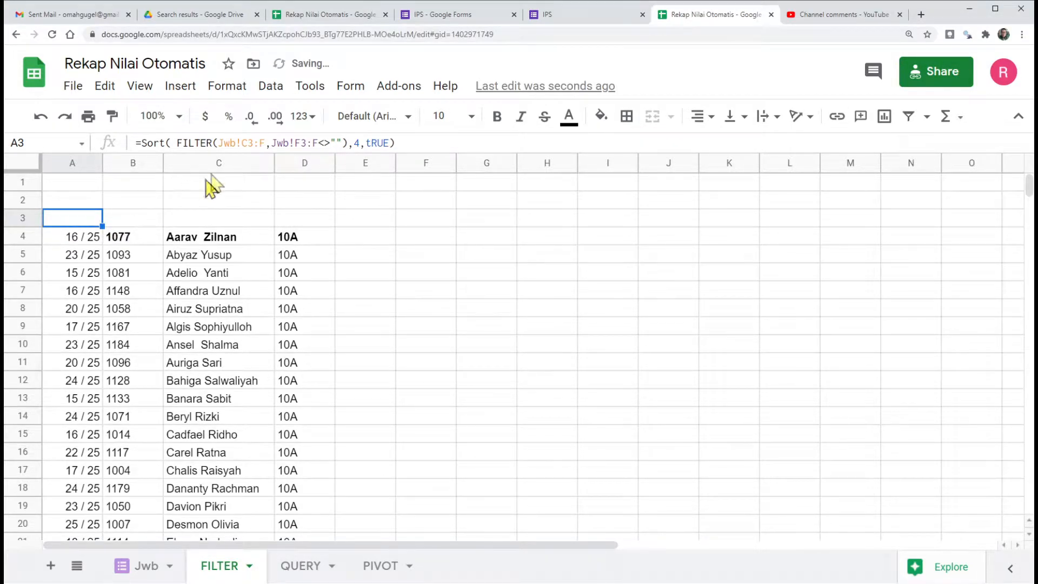
# Step: Copy headings B2:F2 from the finished recap spreadsheet, paste only their values at A3 of the practice sheet, and widen column E
pyautogui.click(327, 15)
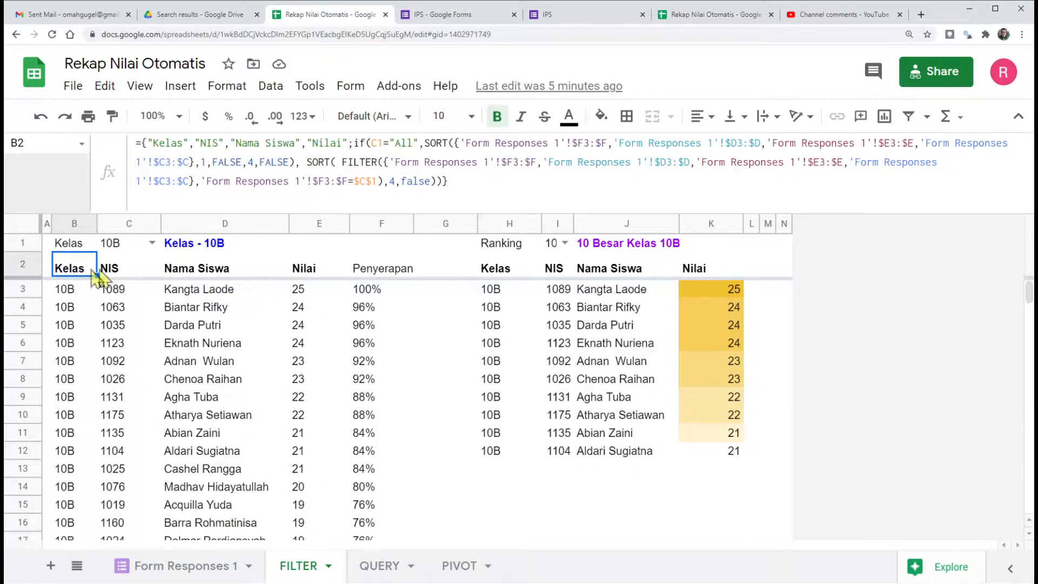
pyautogui.moveTo(65, 270); pyautogui.dragTo(394, 270)
pyautogui.hotkey('ctrl', 'c')
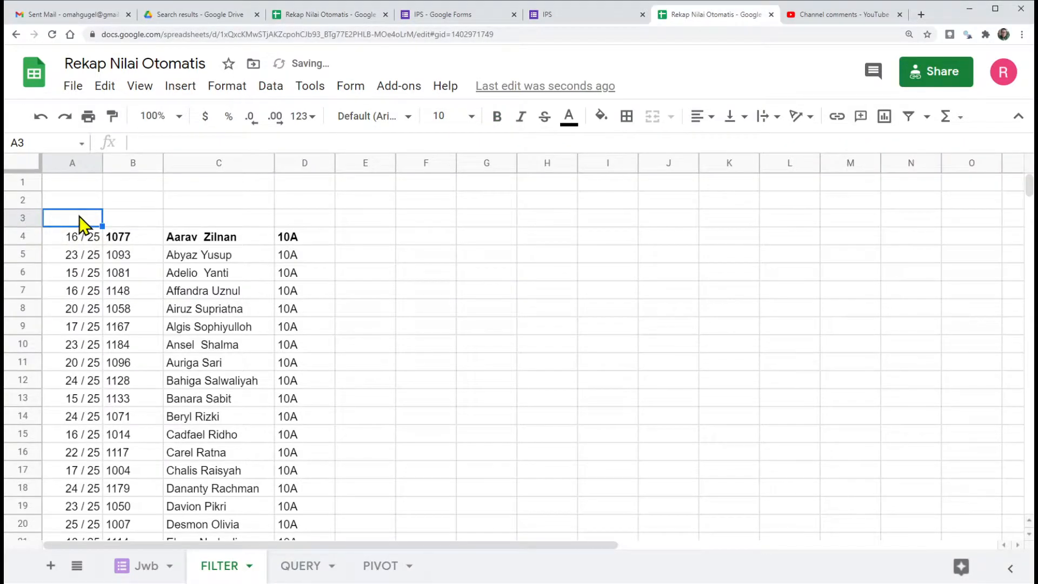
pyautogui.rightClick(80, 222)
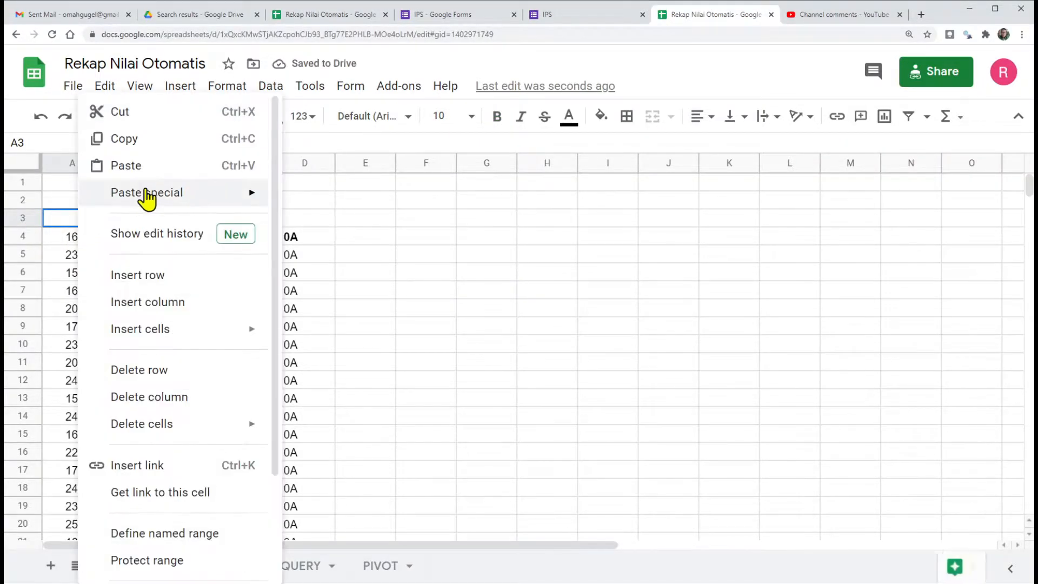
pyautogui.moveTo(149, 199)
pyautogui.click(340, 199)
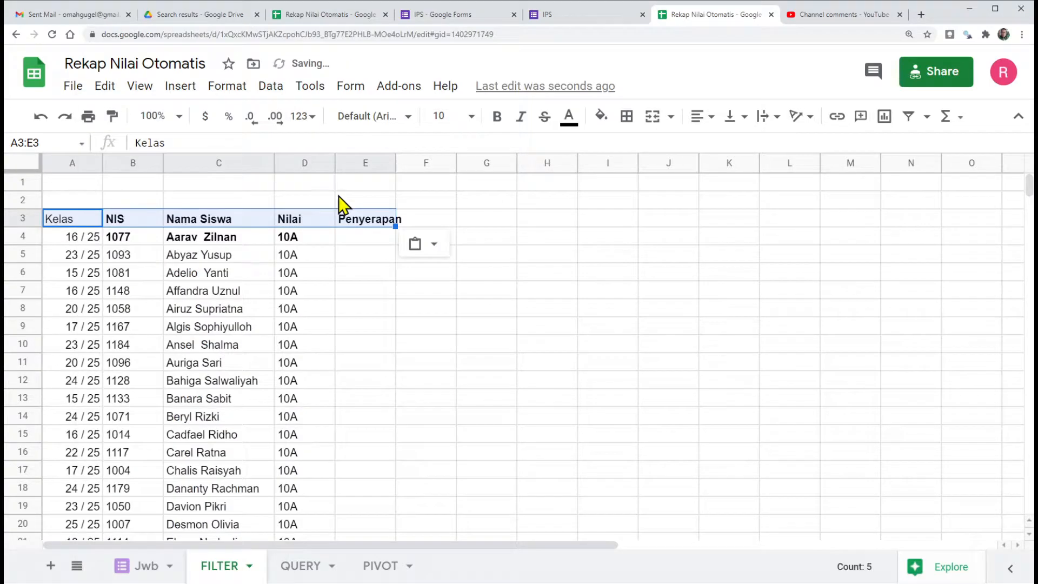
pyautogui.moveTo(395, 163); pyautogui.dragTo(415, 162)
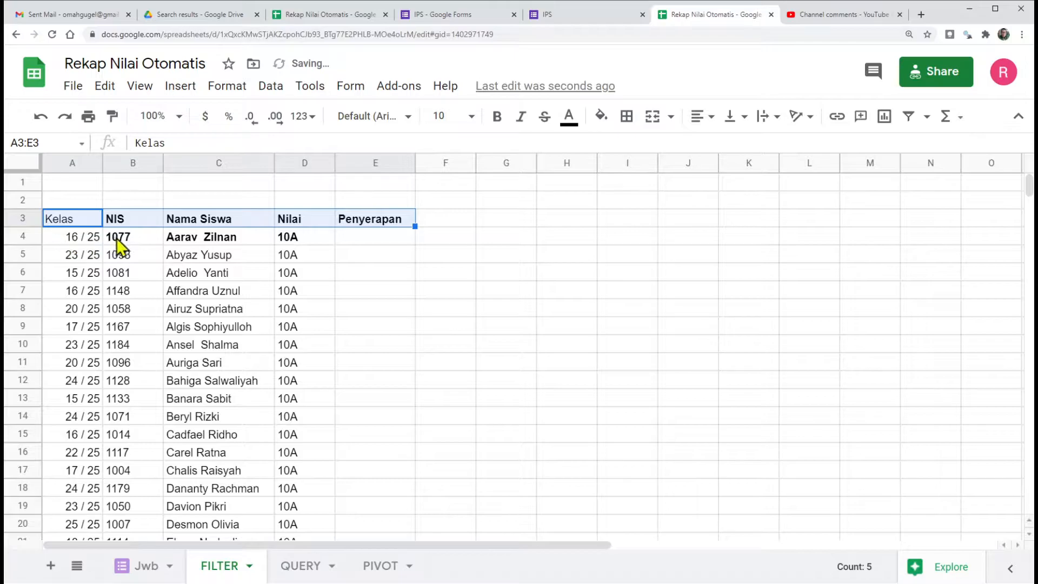
# Step: Remove the bold formatting from row 4, the first row of the sorted data
pyautogui.click(22, 236)
pyautogui.click(497, 117)
pyautogui.click(497, 117)
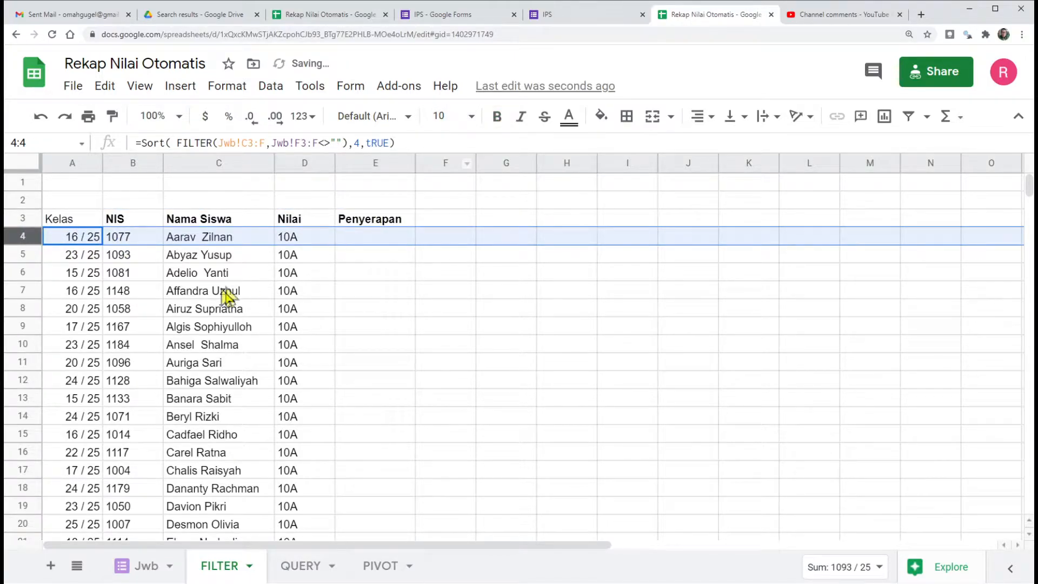
pyautogui.click(146, 277)
# Step: Review the headings in row 3 from Kelas to Penyerapan and make the Kelas heading in A3 bold
pyautogui.click(65, 221)
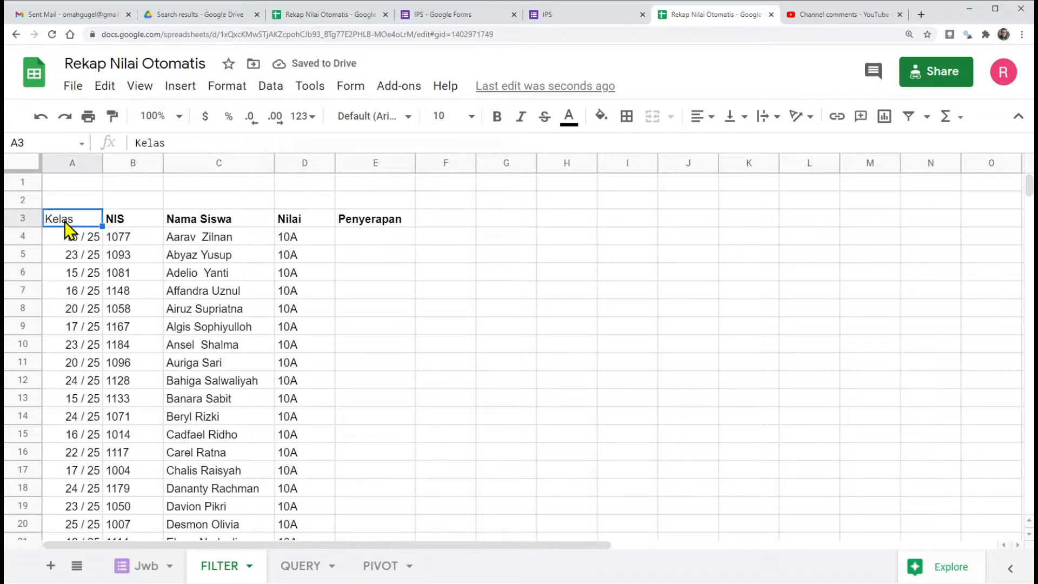
pyautogui.click(119, 221)
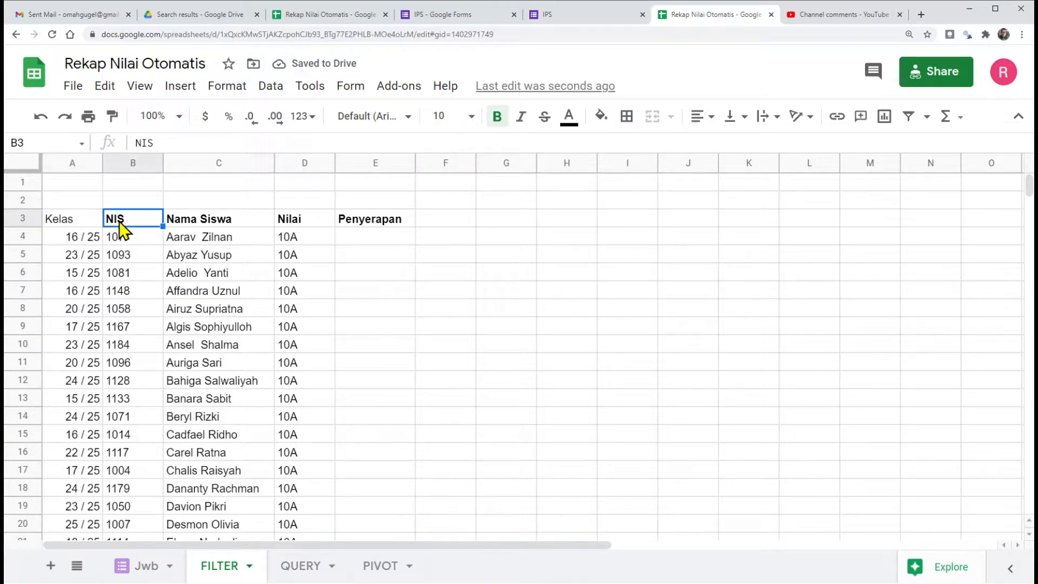
pyautogui.click(202, 225)
pyautogui.click(301, 225)
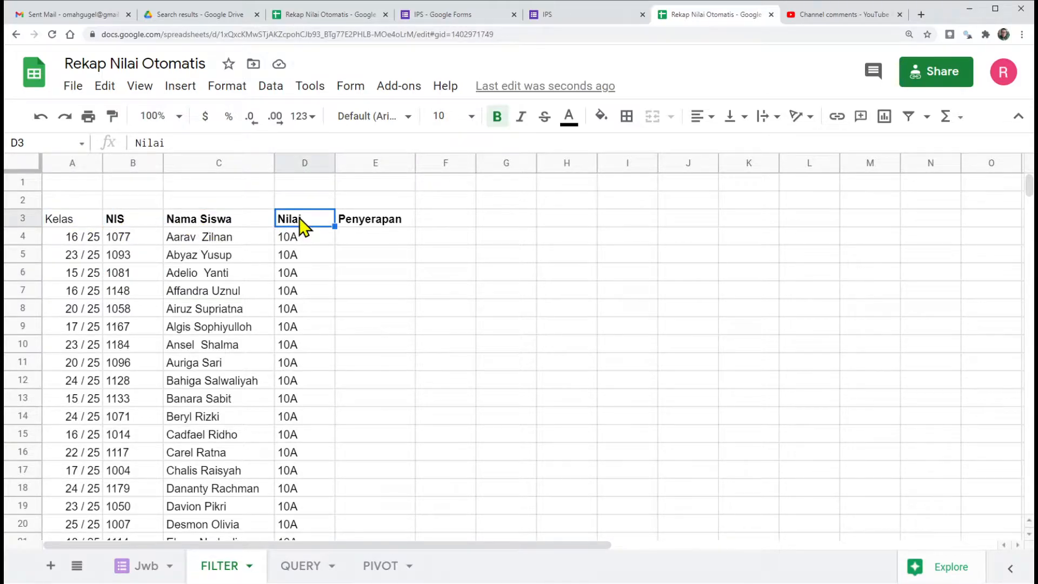
pyautogui.click(372, 219)
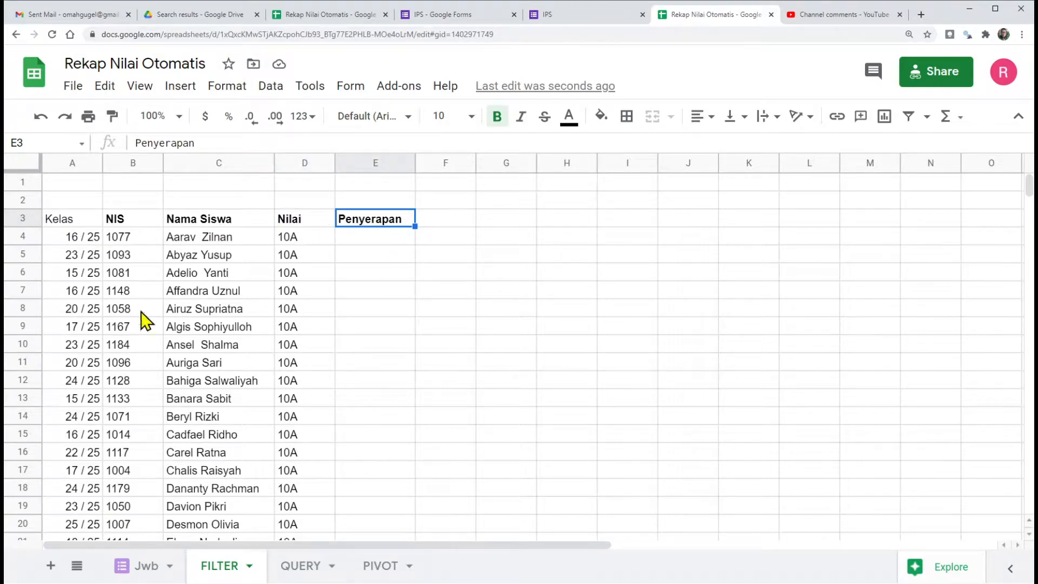
pyautogui.click(71, 222)
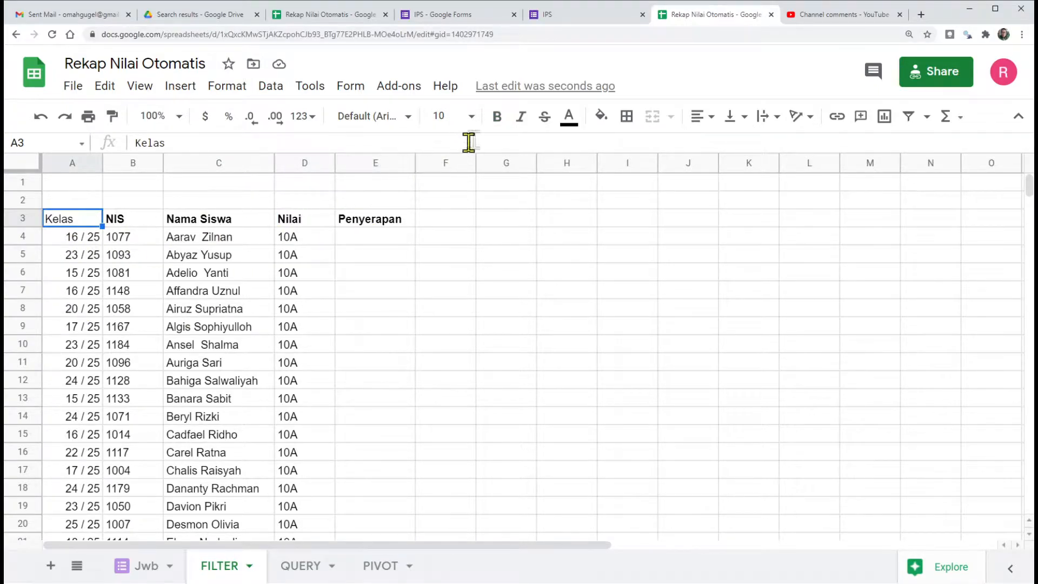
pyautogui.click(496, 116)
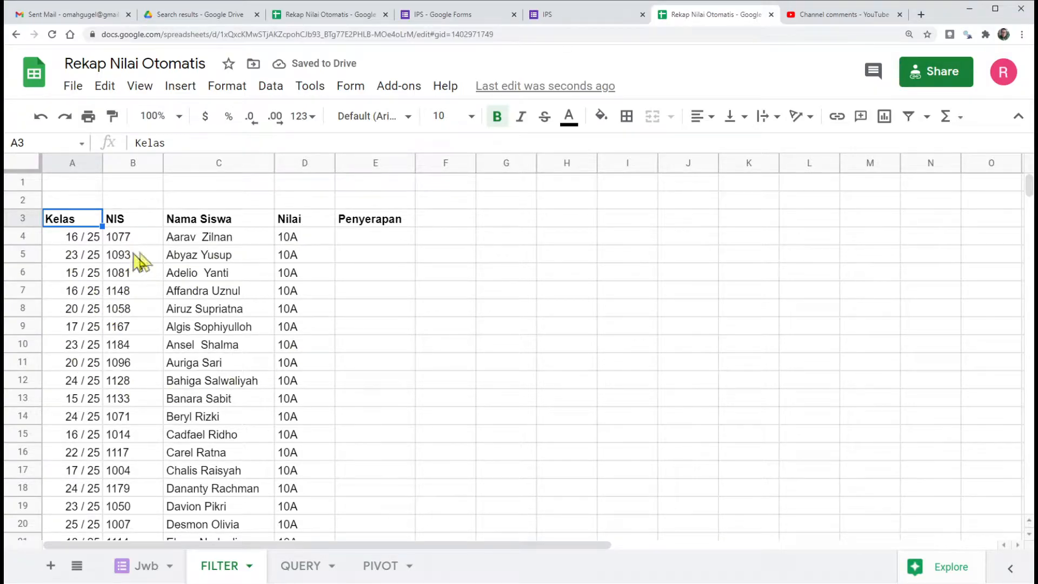
# Step: Compare the Kelas and Nilai headings with the data in A4 and D4
pyautogui.click(290, 240)
pyautogui.click(56, 241)
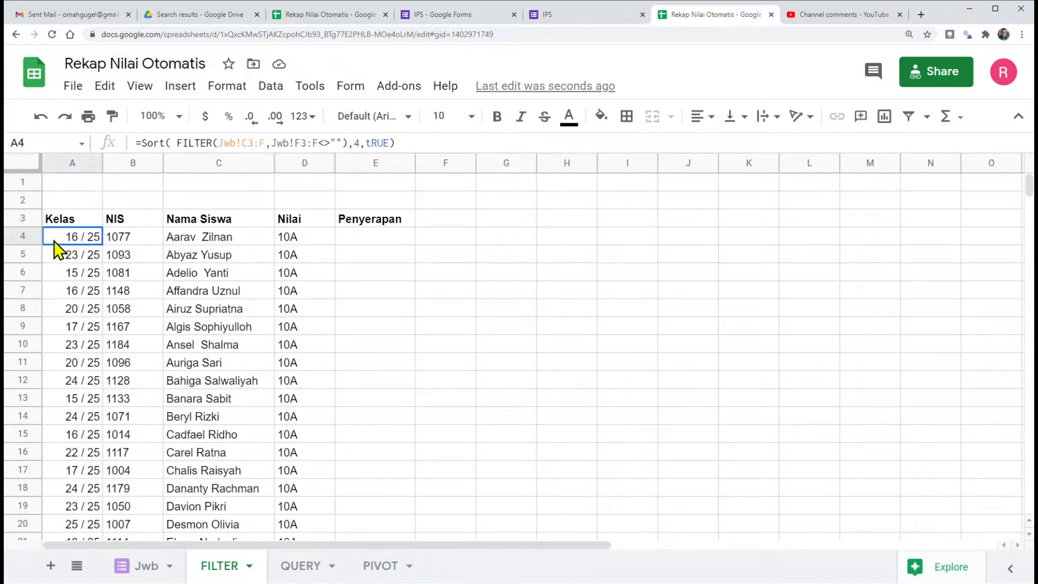
pyautogui.click(293, 242)
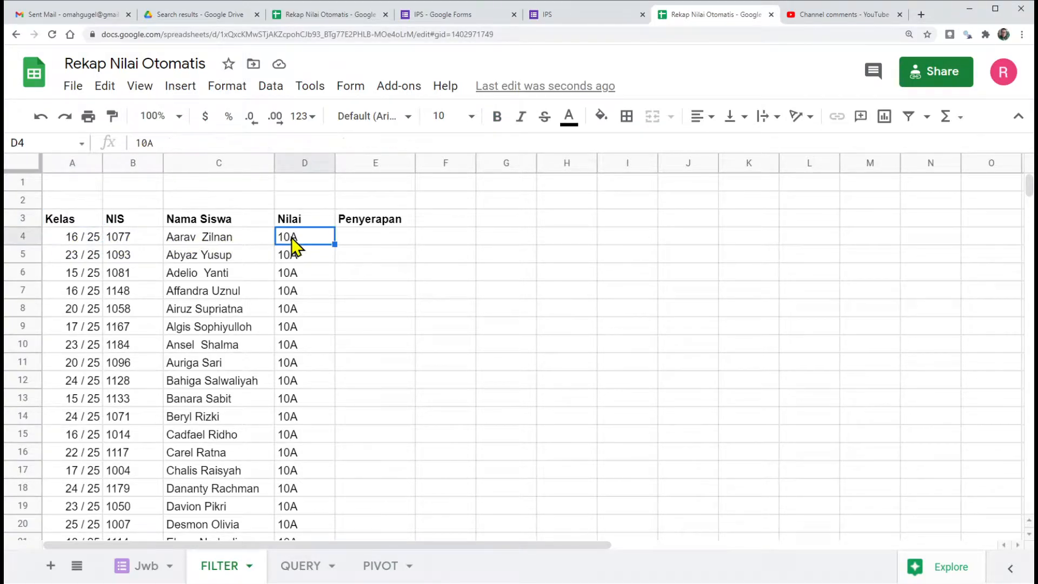
pyautogui.click(81, 242)
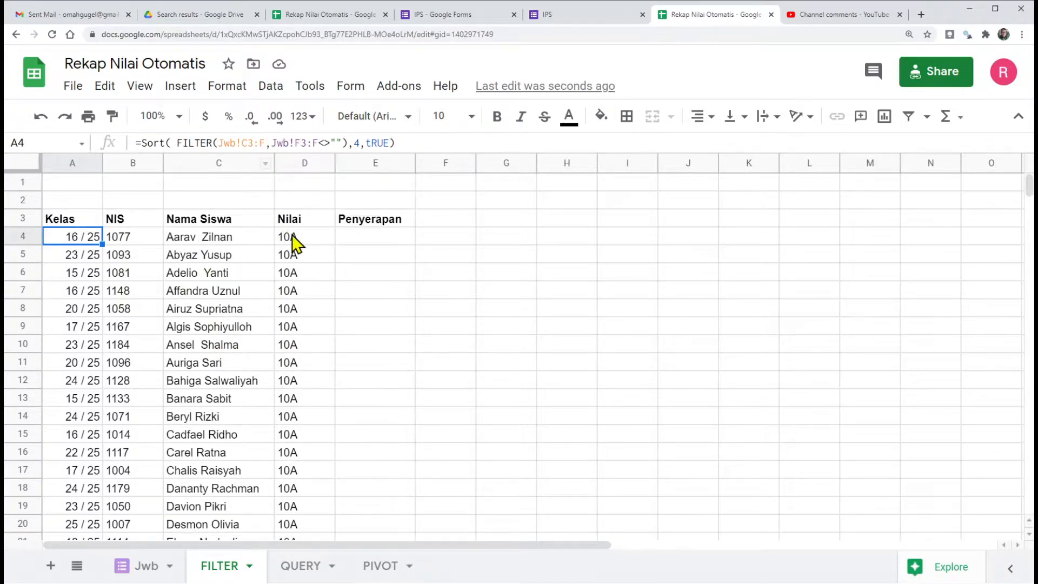
# Step: Open a curly-brace array in the FILTER range of the A4 formula with Jwb!F3:F as its first column
pyautogui.click(222, 143)
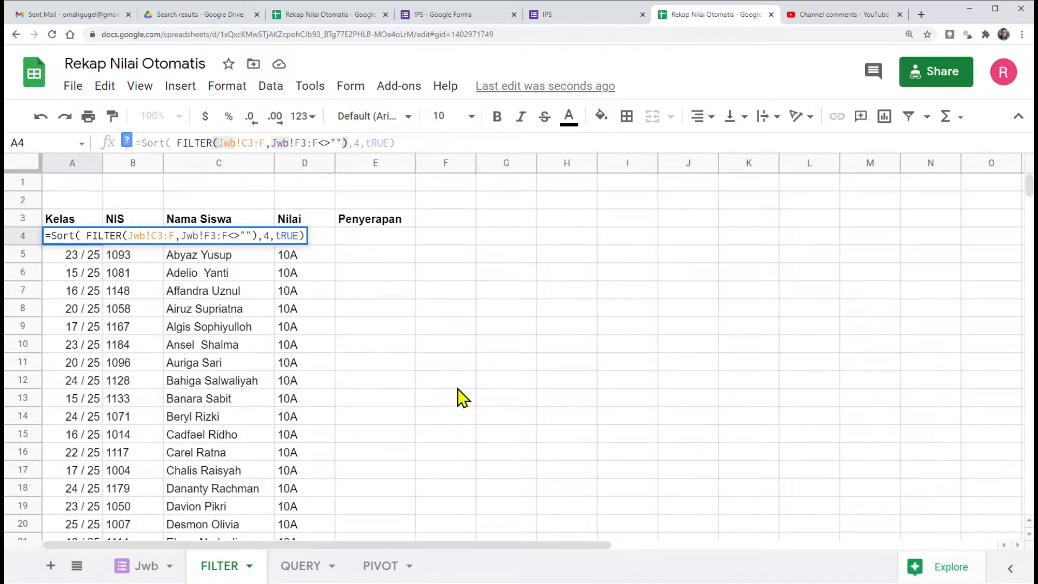
pyautogui.write('{')
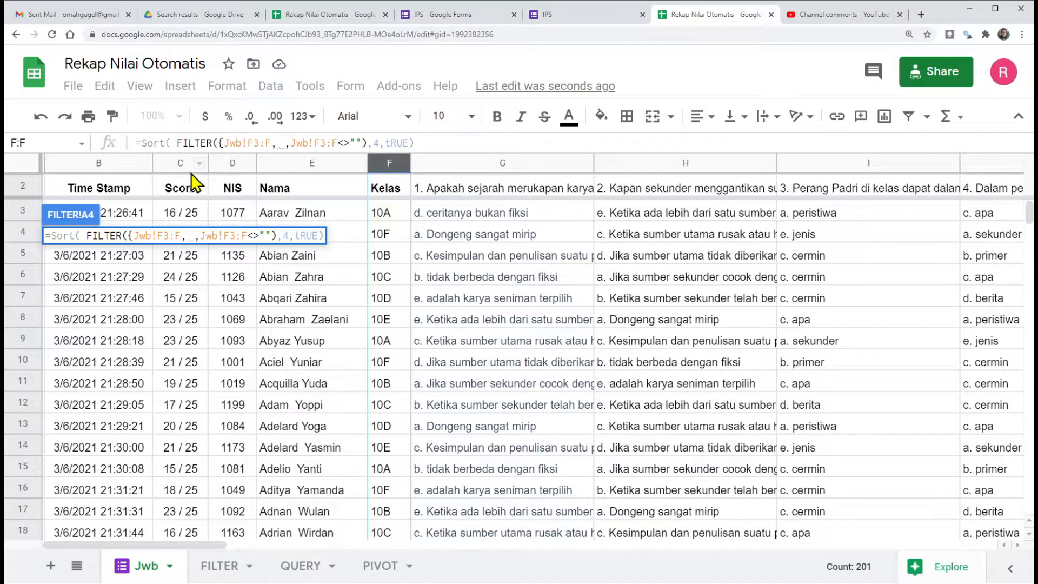
pyautogui.moveTo(225, 144); pyautogui.dragTo(271, 144)
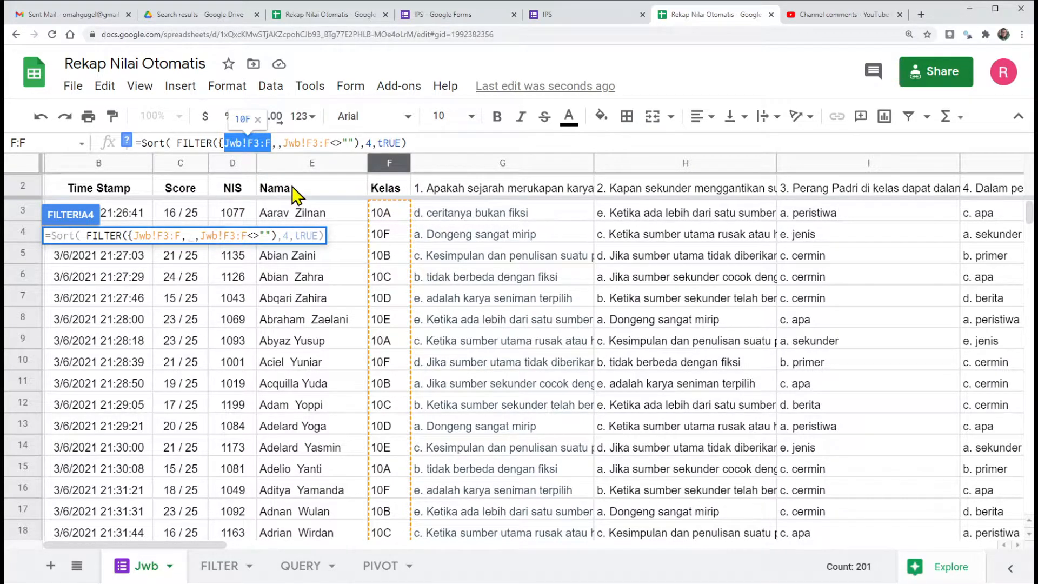
pyautogui.click(220, 568)
pyautogui.press('Return')
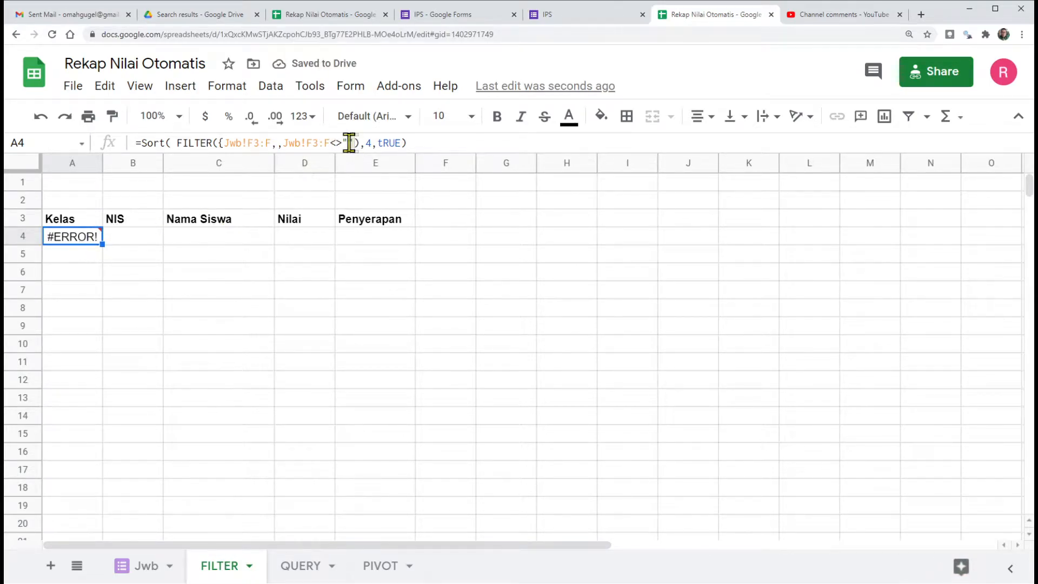
# Step: Copy Jwb!F3:F within the A4 formula and paste it as the array's second range
pyautogui.click(277, 142)
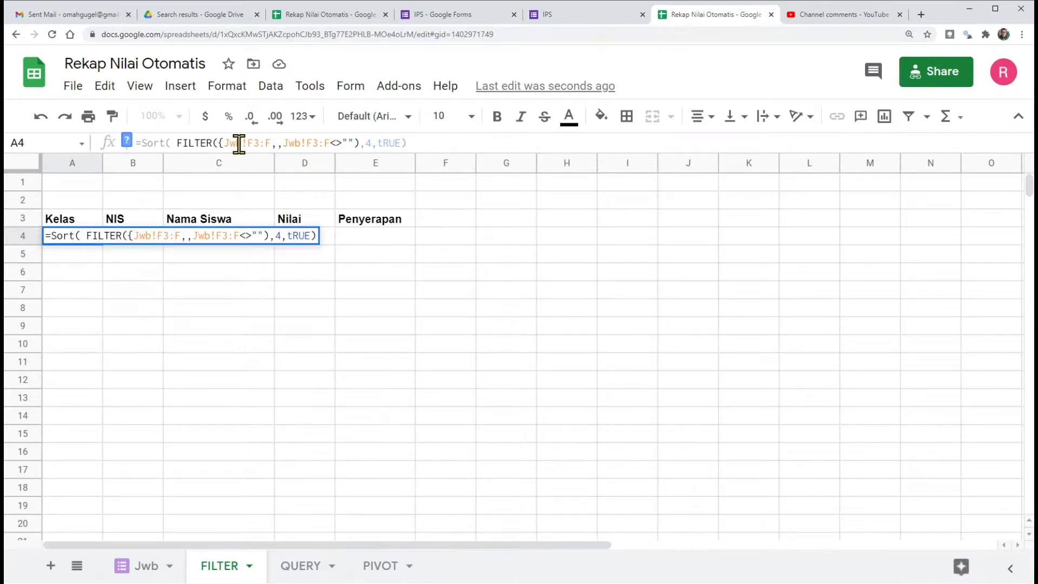
pyautogui.moveTo(226, 144); pyautogui.dragTo(271, 146)
pyautogui.hotkey('ctrl', 'c')
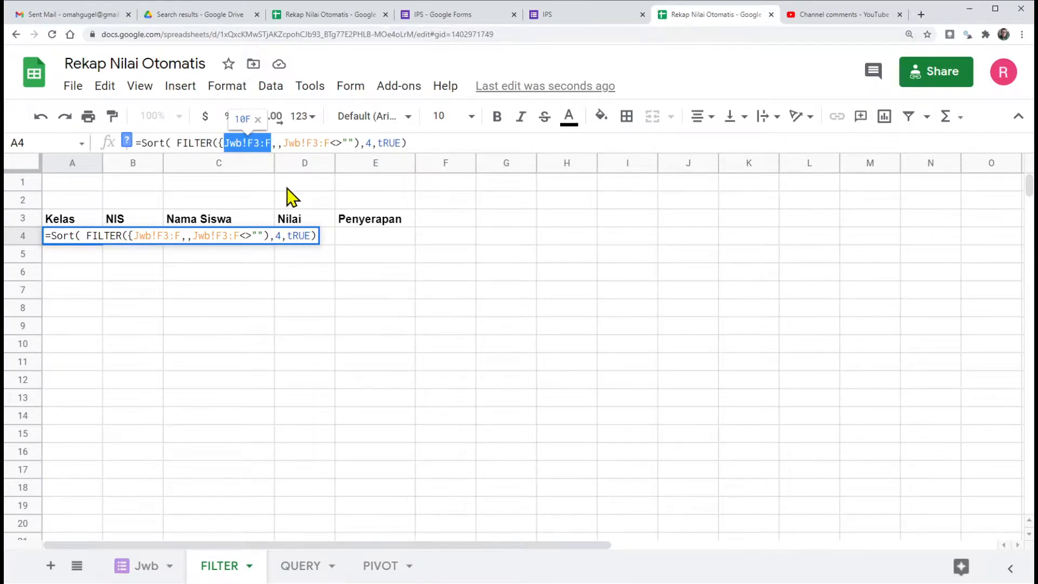
pyautogui.click(277, 143)
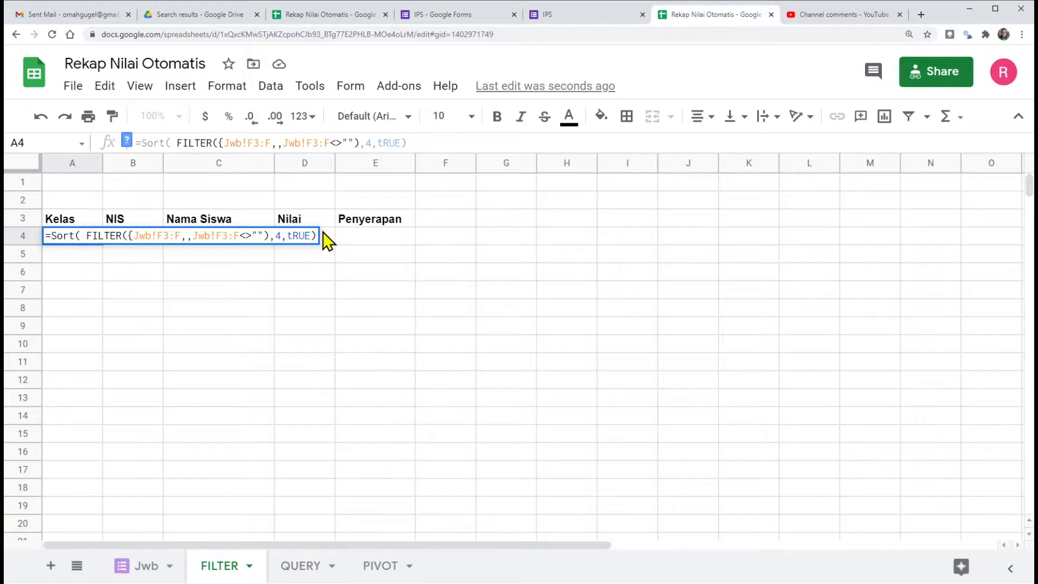
pyautogui.hotkey('ctrl', 'v')
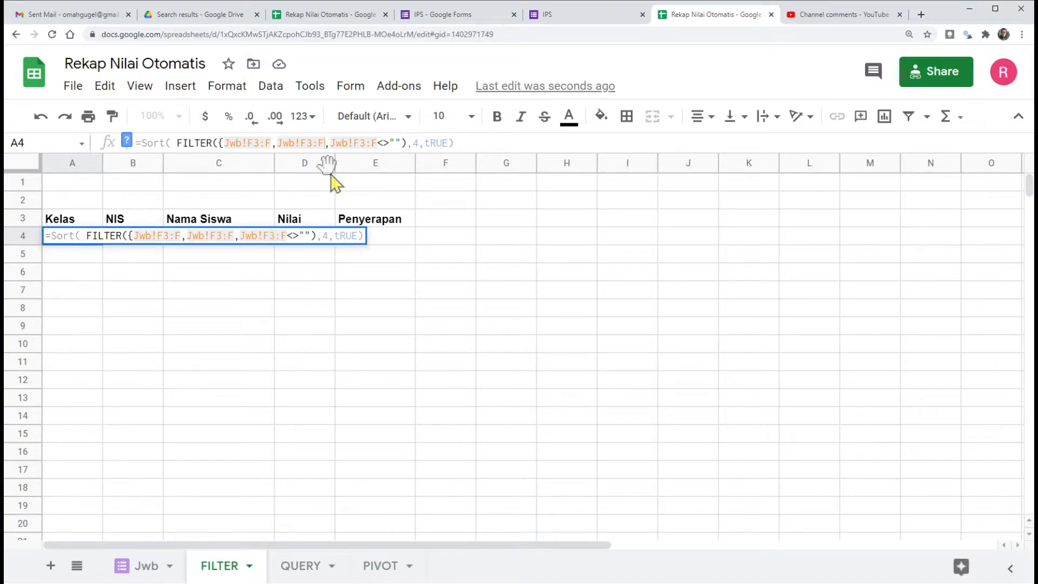
# Step: Check the NIS and Nama columns in the Jwb sheet and change the A4 formula's second array range to Jwb!D3:E
pyautogui.click(137, 566)
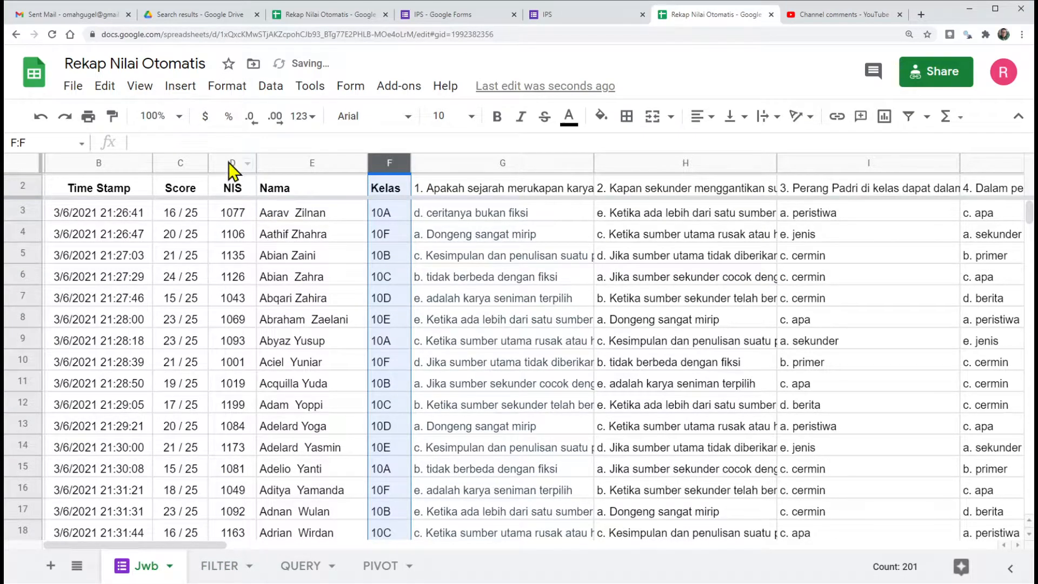
pyautogui.click(222, 568)
pyautogui.click(301, 142)
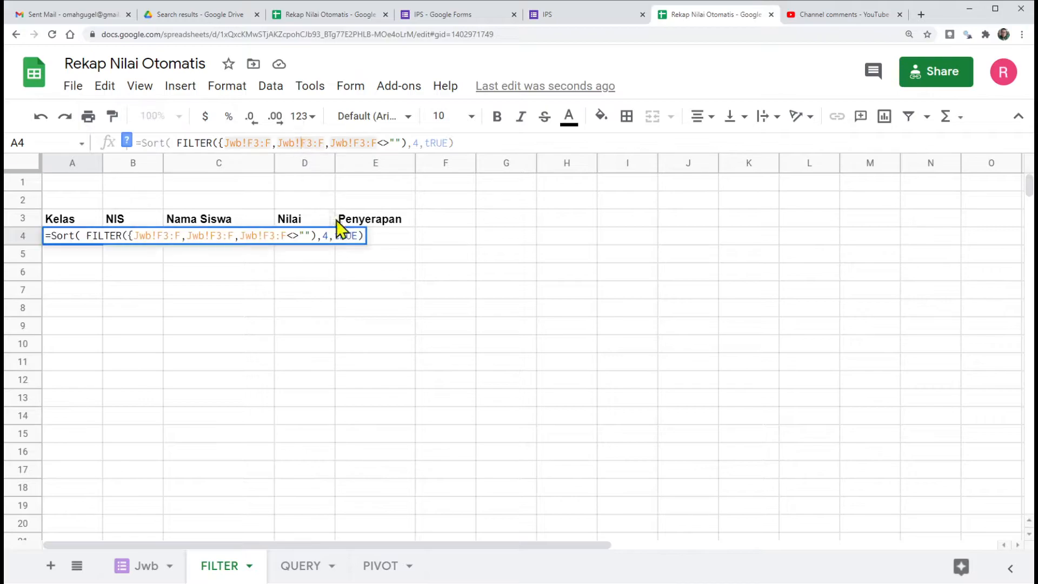
pyautogui.write('d')
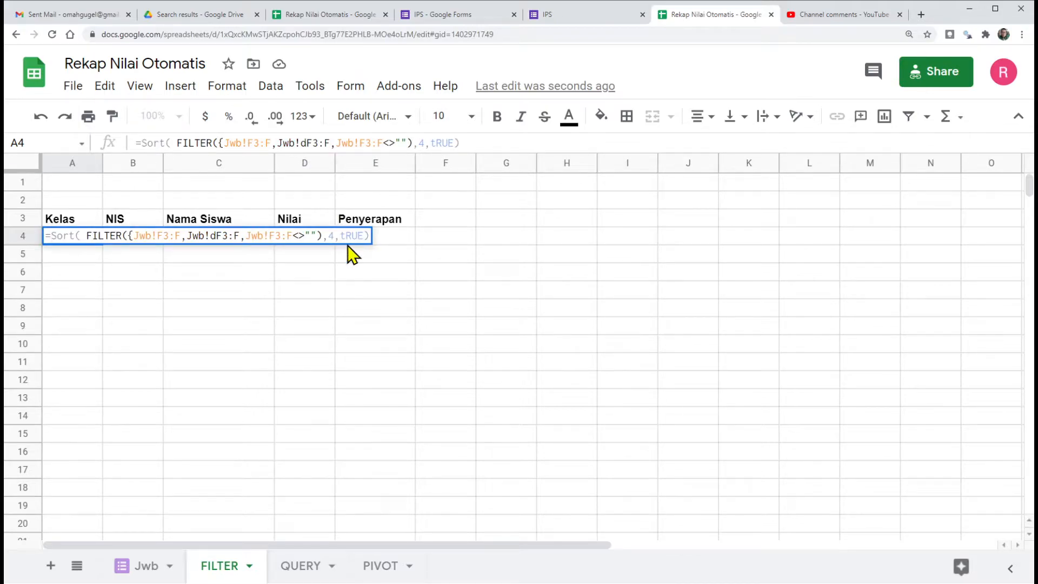
pyautogui.press('BackSpace')
pyautogui.press('Delete')
pyautogui.write('D')
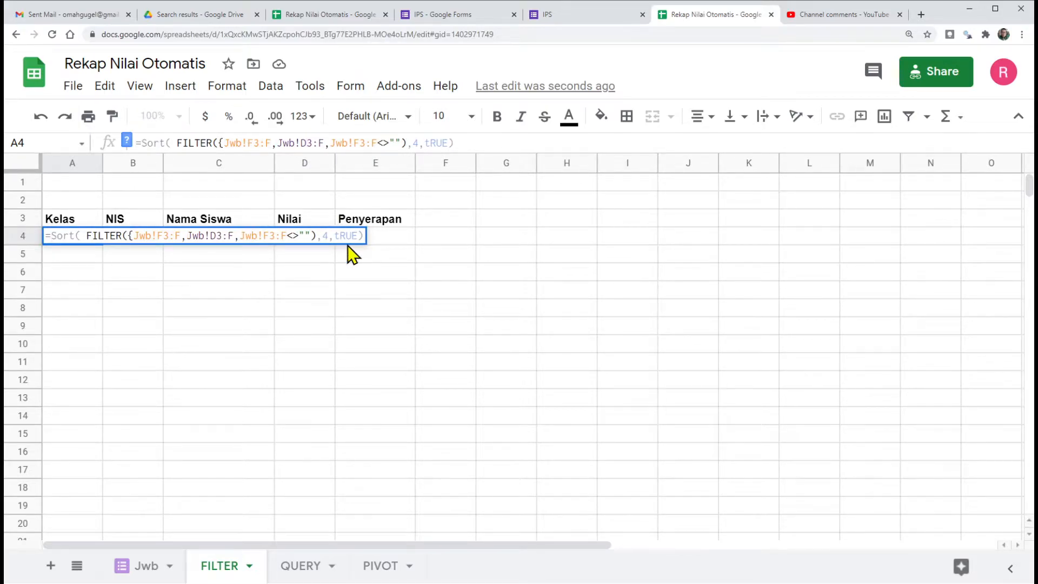
pyautogui.press('Right')
pyautogui.press('Right')
pyautogui.press('Right')
pyautogui.press('BackSpace')
pyautogui.write('E')
pyautogui.press('Right')
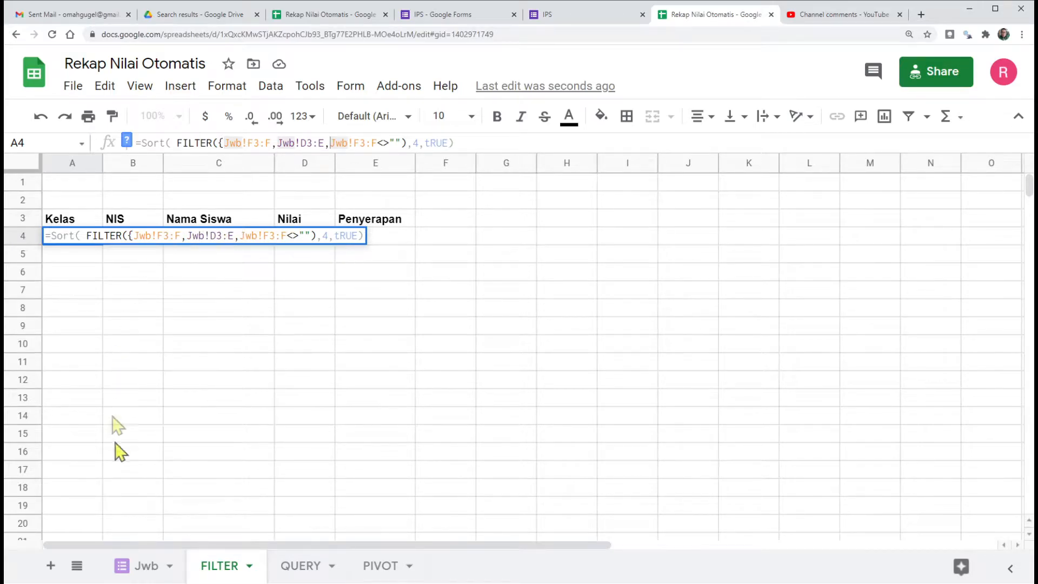
# Step: Add Jwb!C3:C as the third array range in the A4 formula, close the curly brace before the filter condition and enter the formula
pyautogui.click(135, 566)
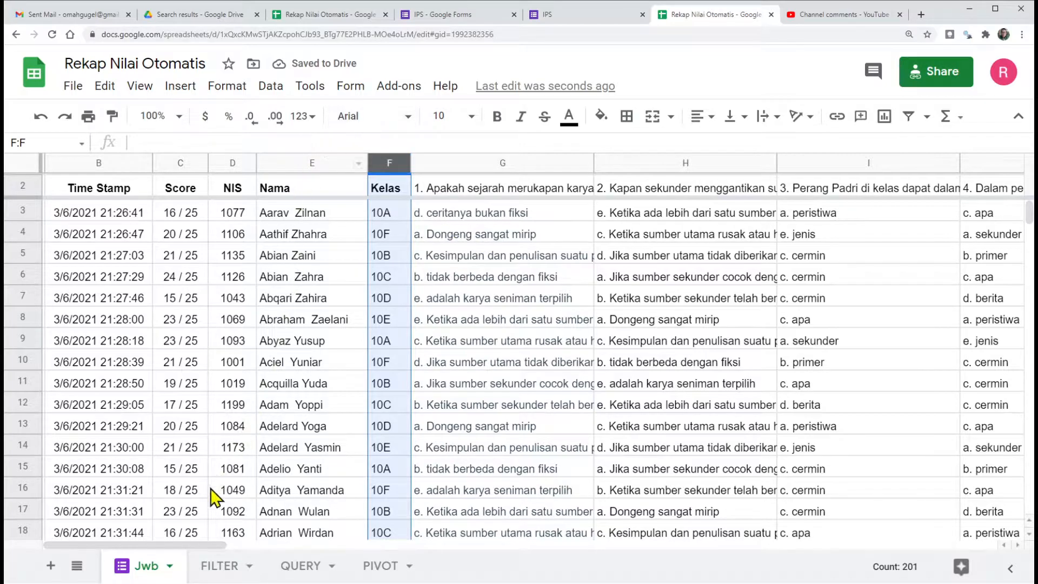
pyautogui.click(219, 567)
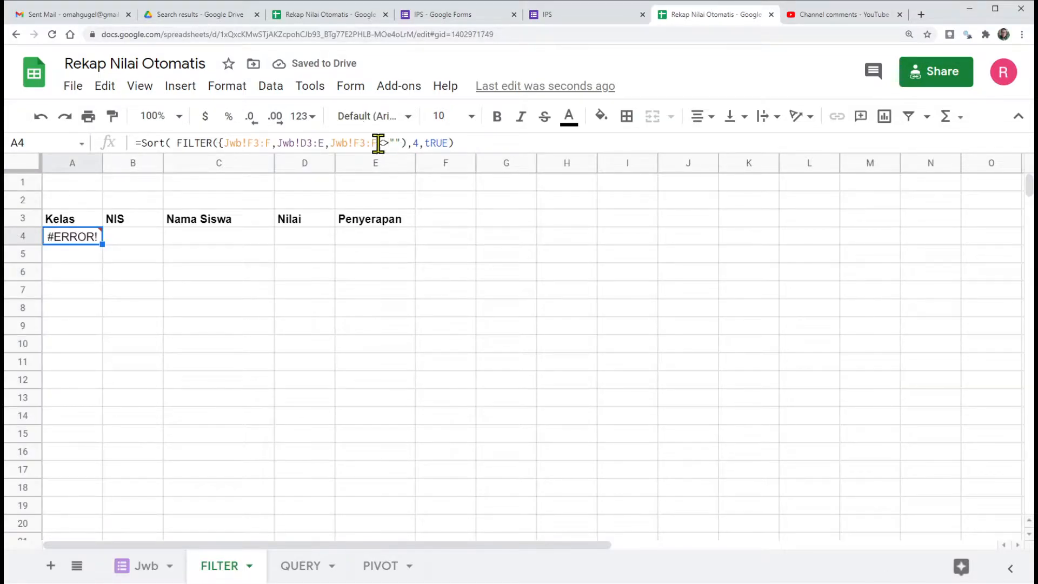
pyautogui.click(329, 143)
pyautogui.write('Jwb!F3:F')
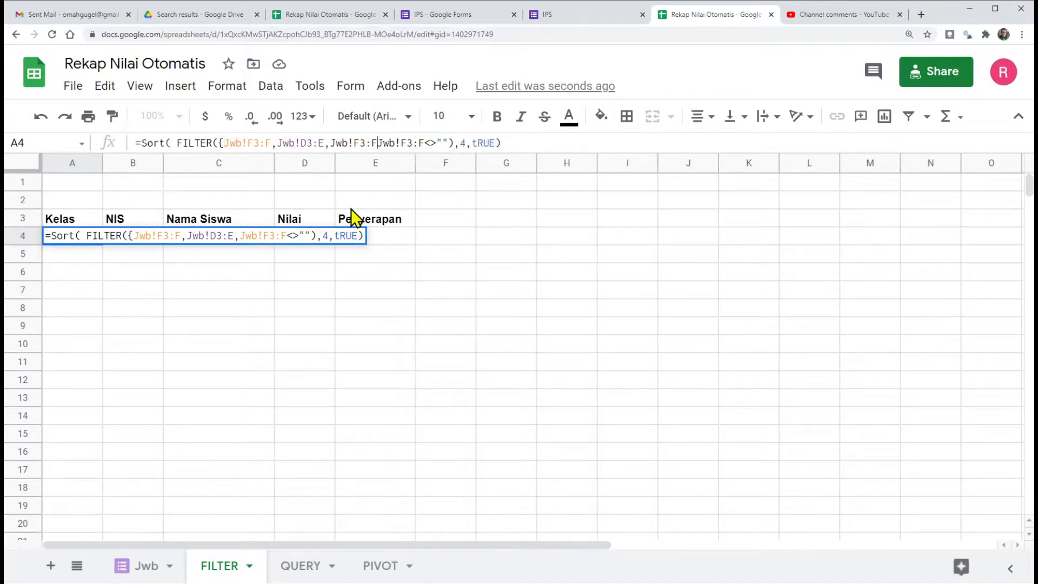
pyautogui.click(355, 144)
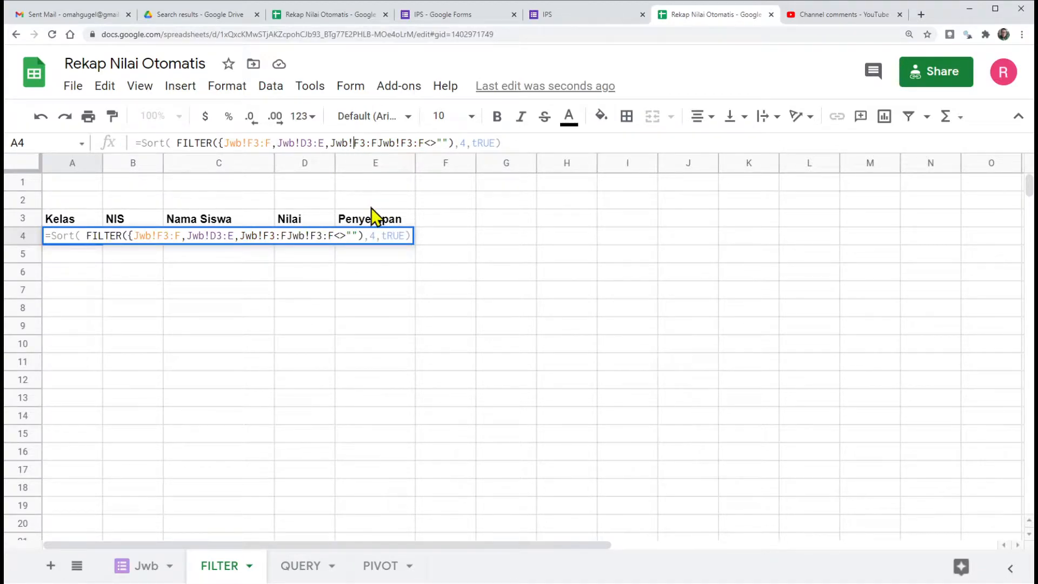
pyautogui.press('Delete')
pyautogui.write('C')
pyautogui.press('Delete')
pyautogui.write('C}')
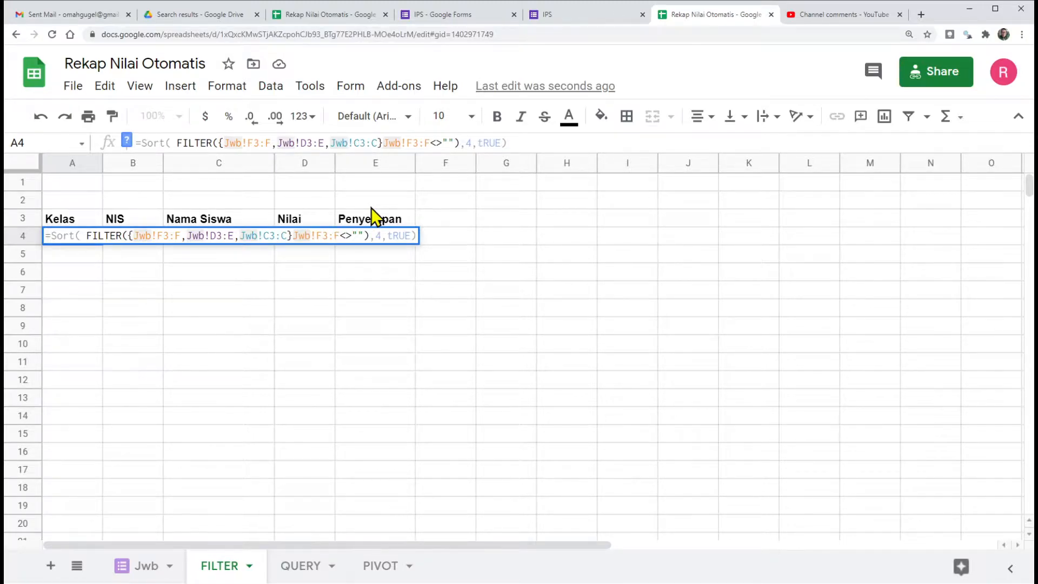
pyautogui.write(',')
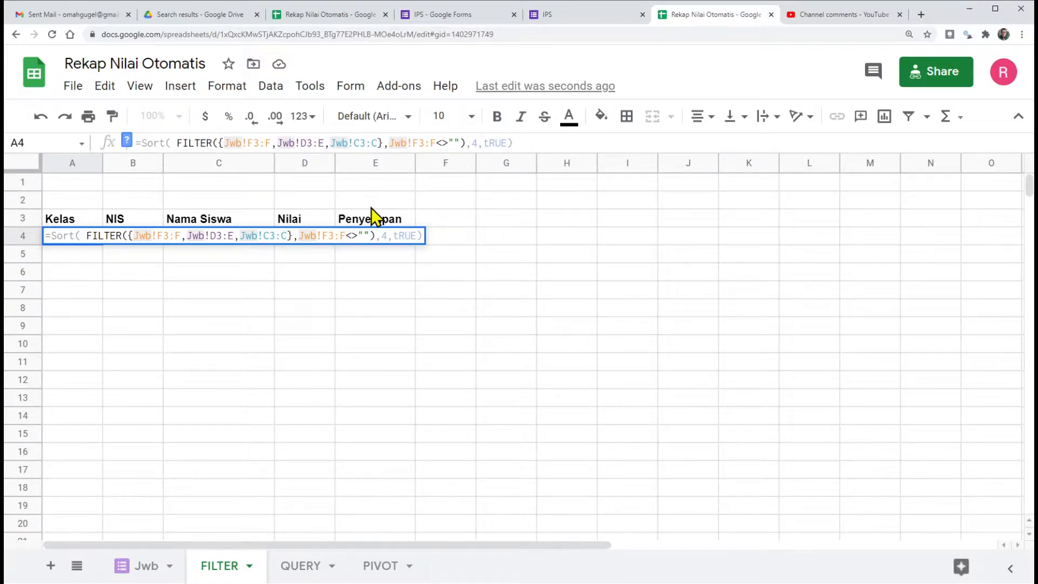
pyautogui.press('Return')
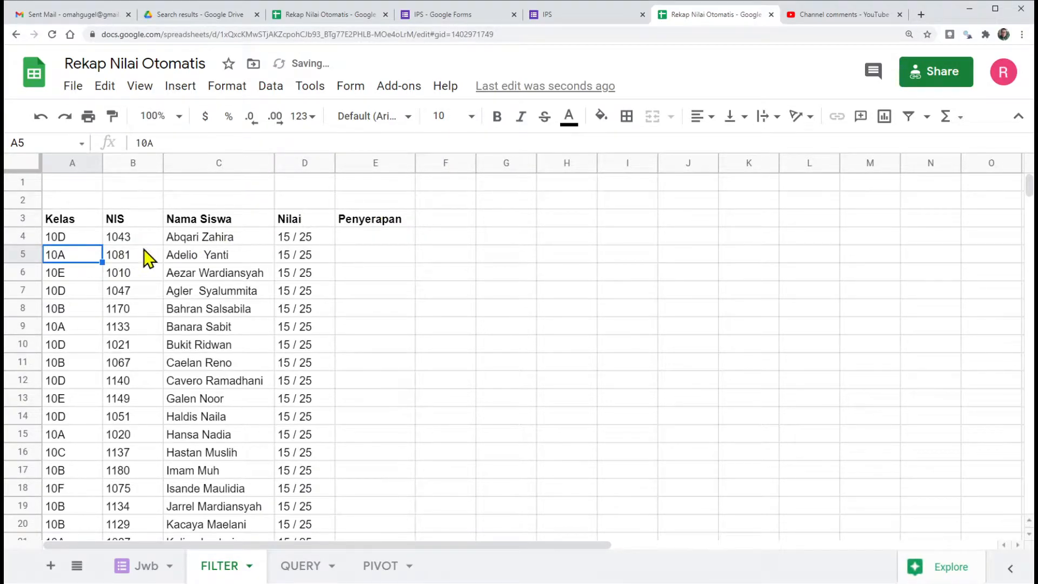
# Step: Compare each array range in the A4 formula with the Kelas, NIS, Nama and Score columns in the Jwb sheet
pyautogui.click(64, 241)
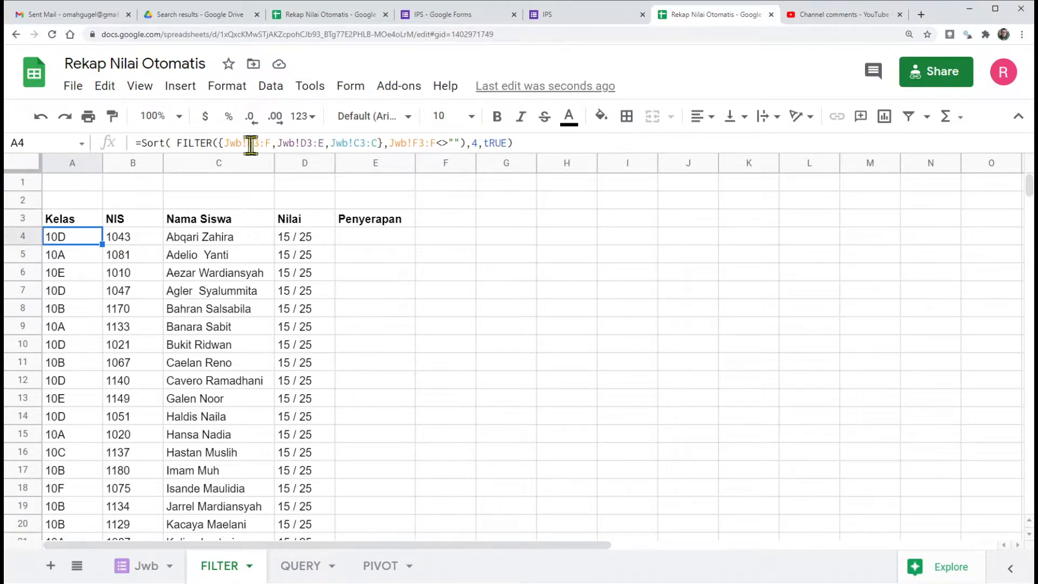
pyautogui.click(139, 566)
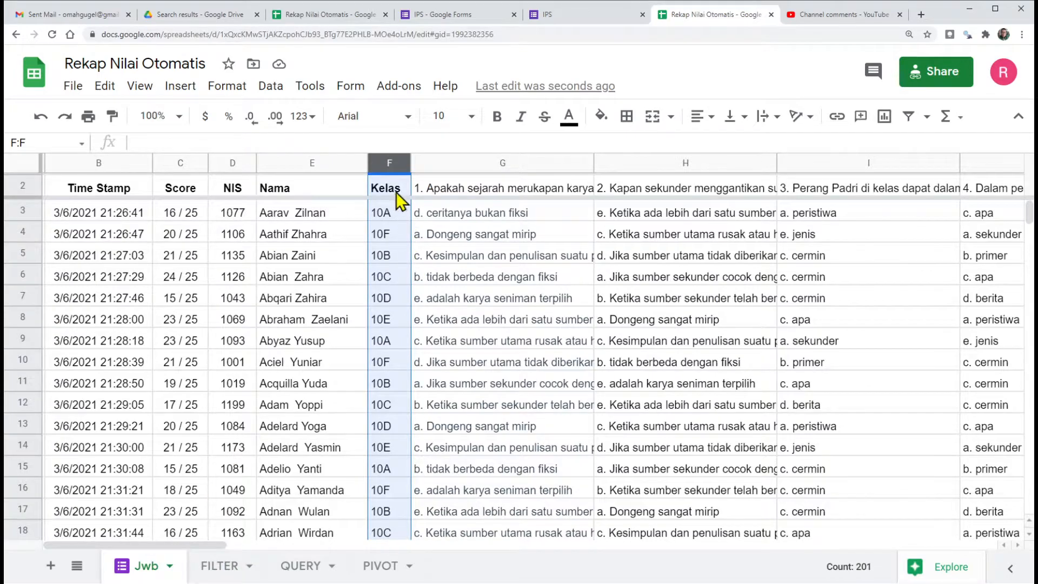
pyautogui.click(219, 566)
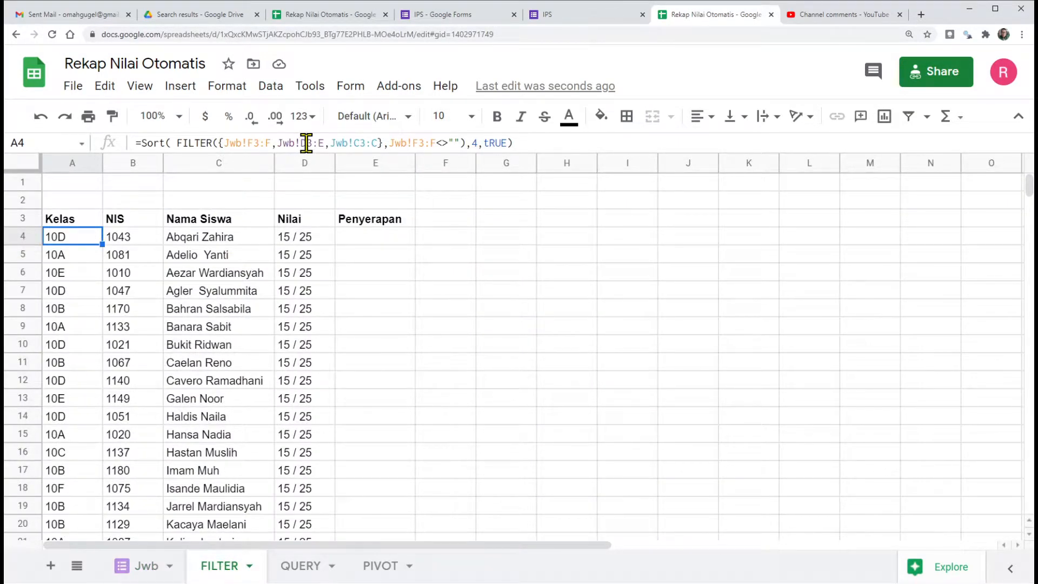
pyautogui.click(152, 567)
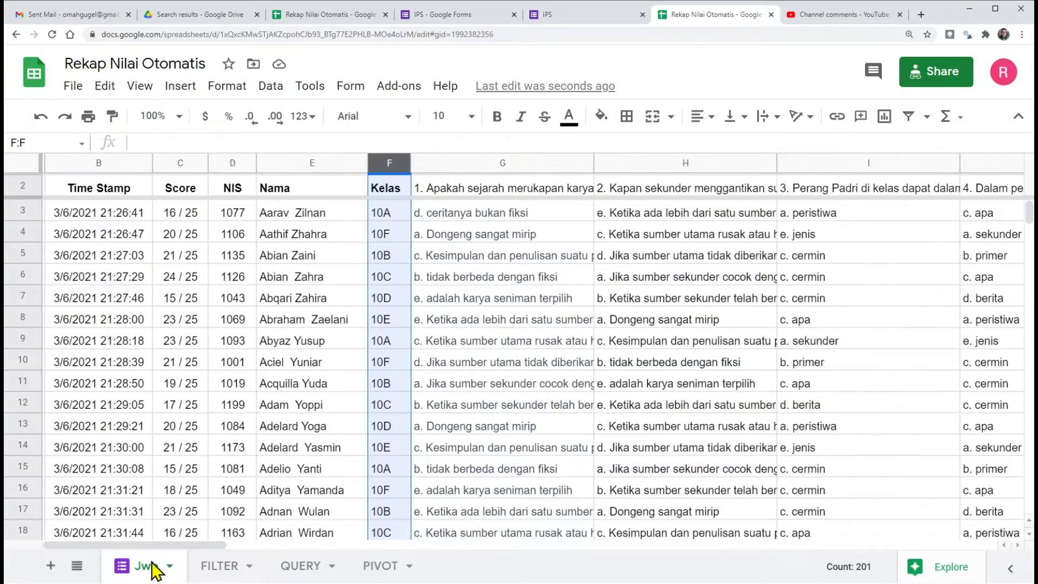
pyautogui.moveTo(232, 170); pyautogui.dragTo(301, 158)
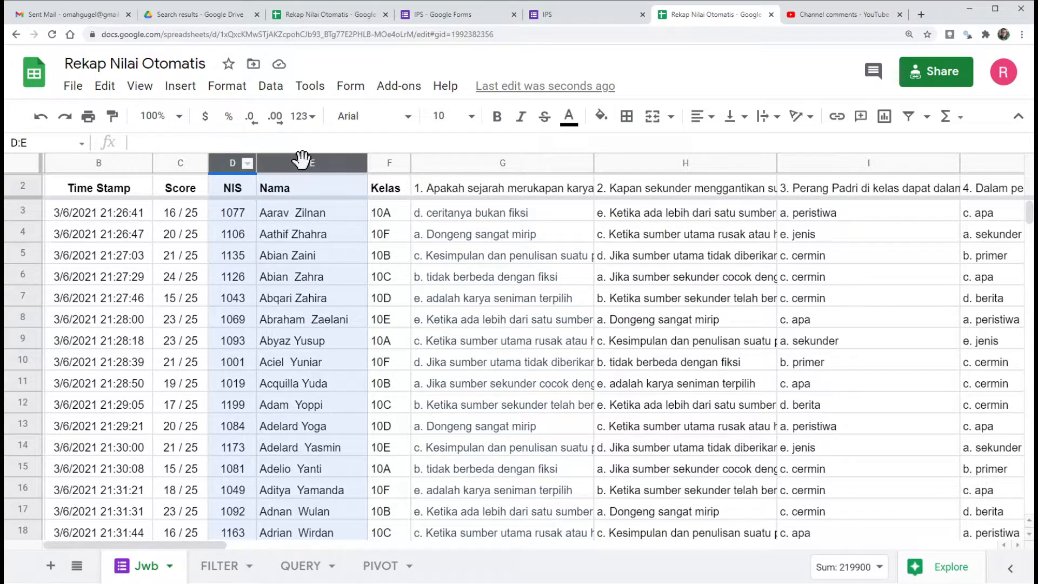
pyautogui.click(220, 565)
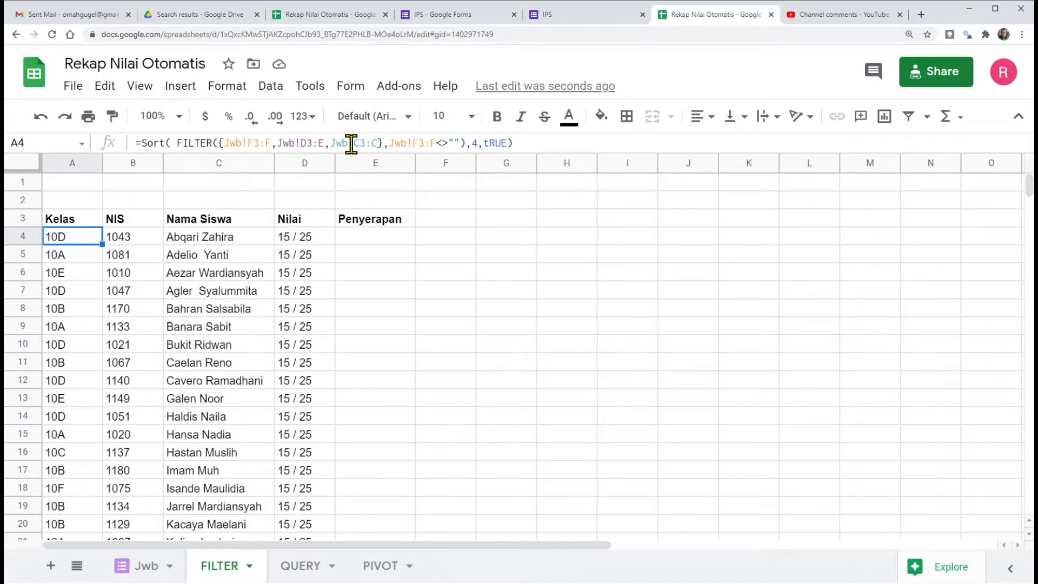
pyautogui.click(158, 568)
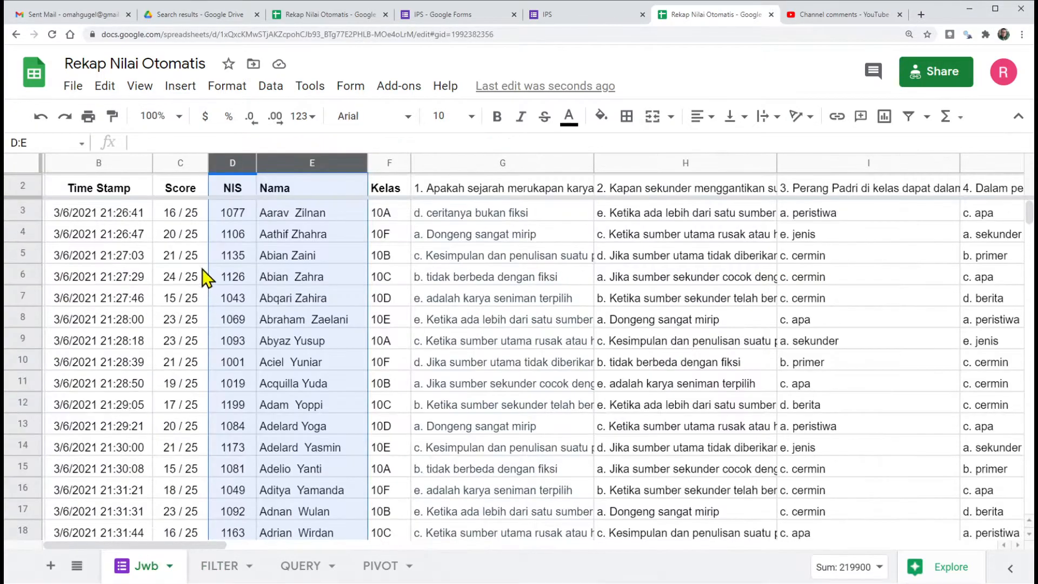
pyautogui.click(182, 163)
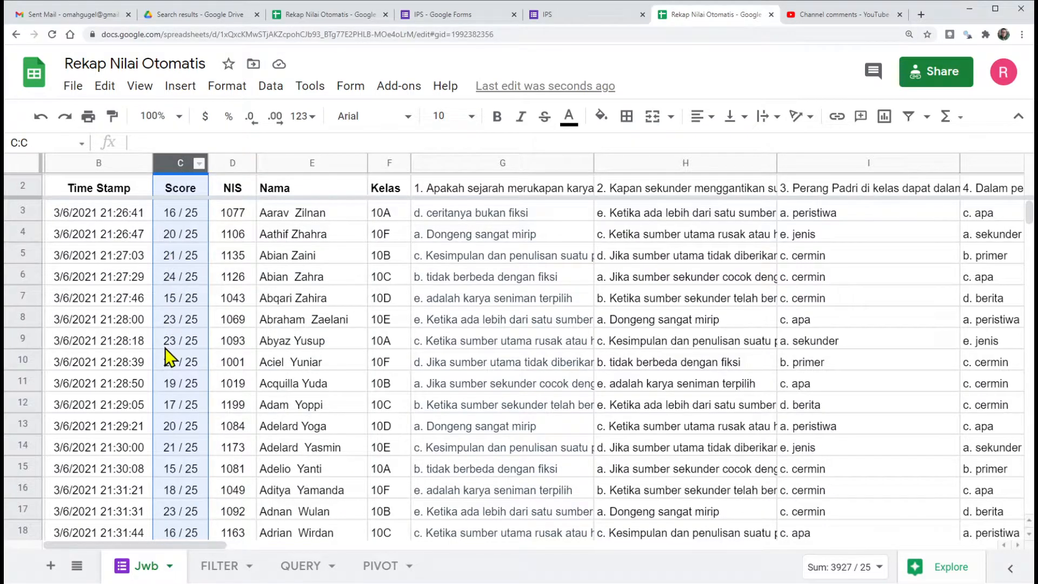
pyautogui.click(221, 565)
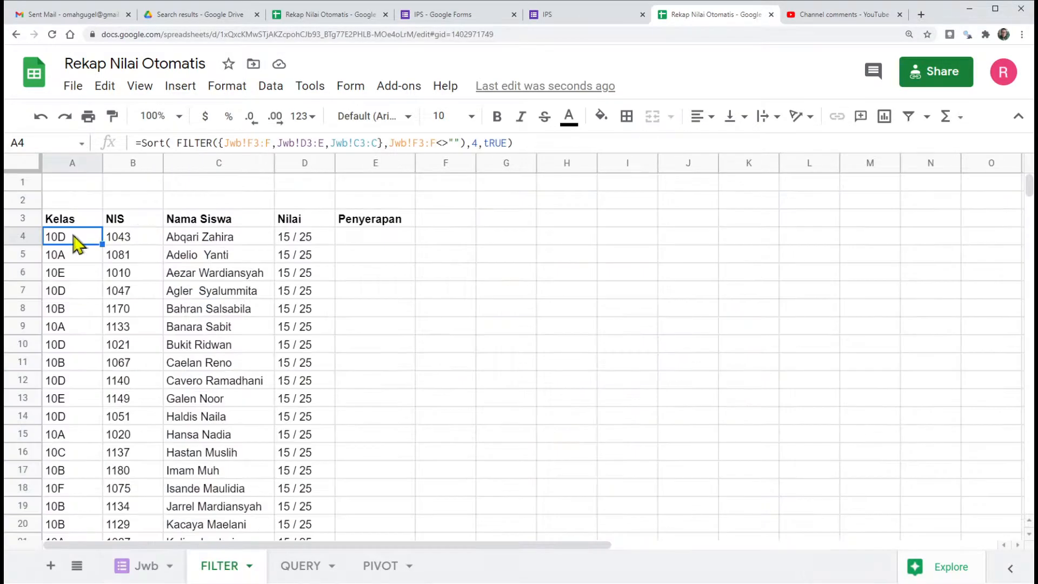
# Step: Change the SORT column index in the A4 formula to 1 so the recap is ordered by Kelas
pyautogui.scroll(-2, 192, 258)
pyautogui.scroll(-3, 192, 258)
pyautogui.scroll(5, 192, 255)
pyautogui.doubleClick(474, 143)
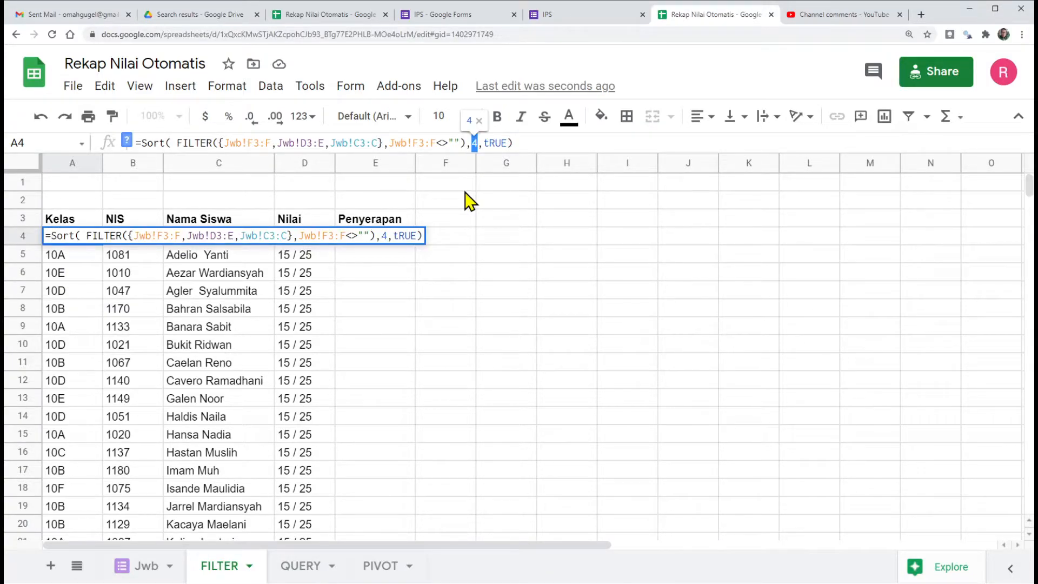
pyautogui.write('1')
pyautogui.press('Return')
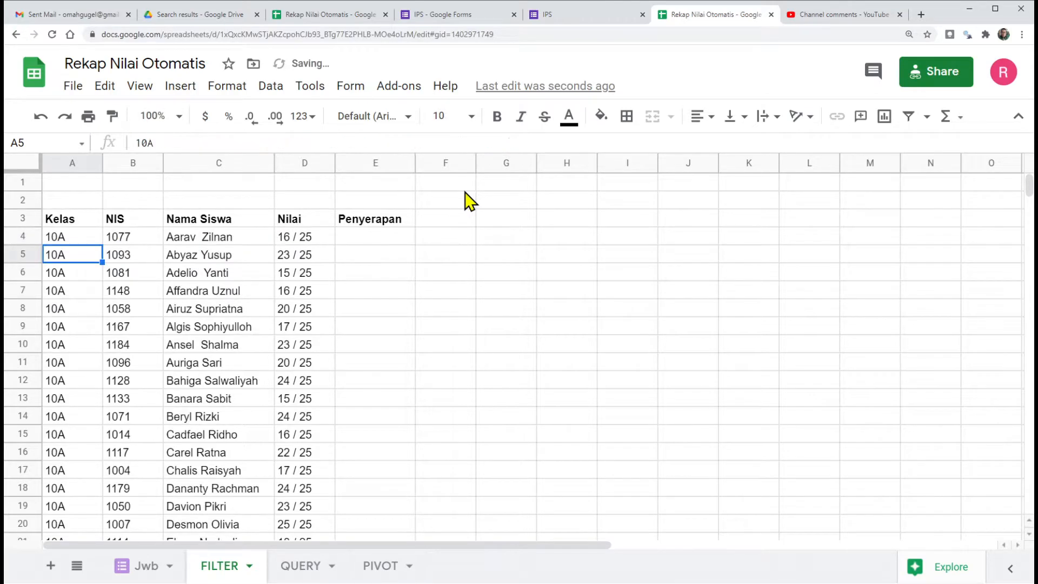
# Step: Examine how the recap rows are grouped by Kelas and compare them with the response order in the Jwb sheet
pyautogui.click(63, 236)
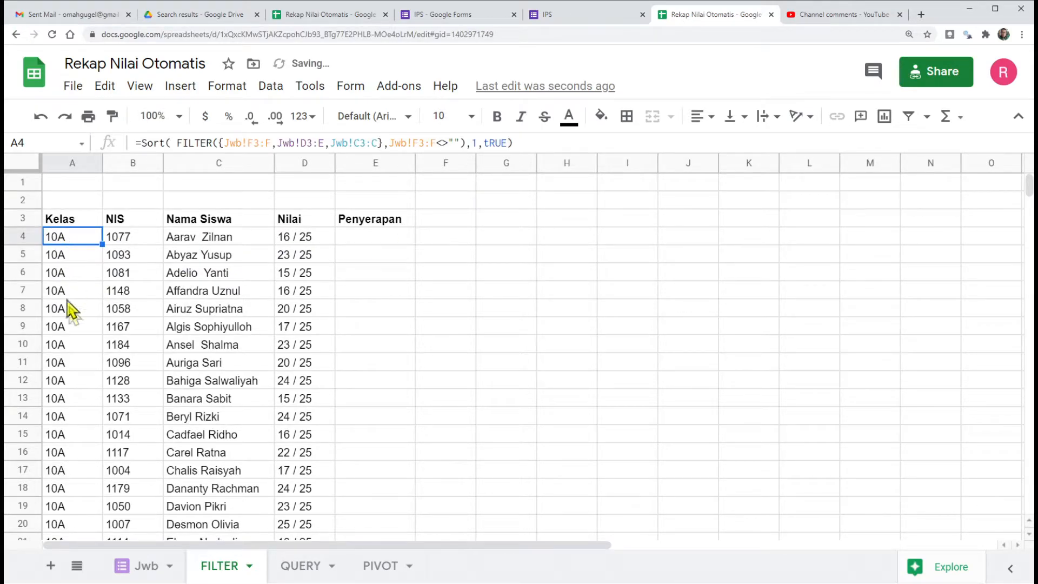
pyautogui.scroll(-3, 71, 308)
pyautogui.scroll(-20, 70, 316)
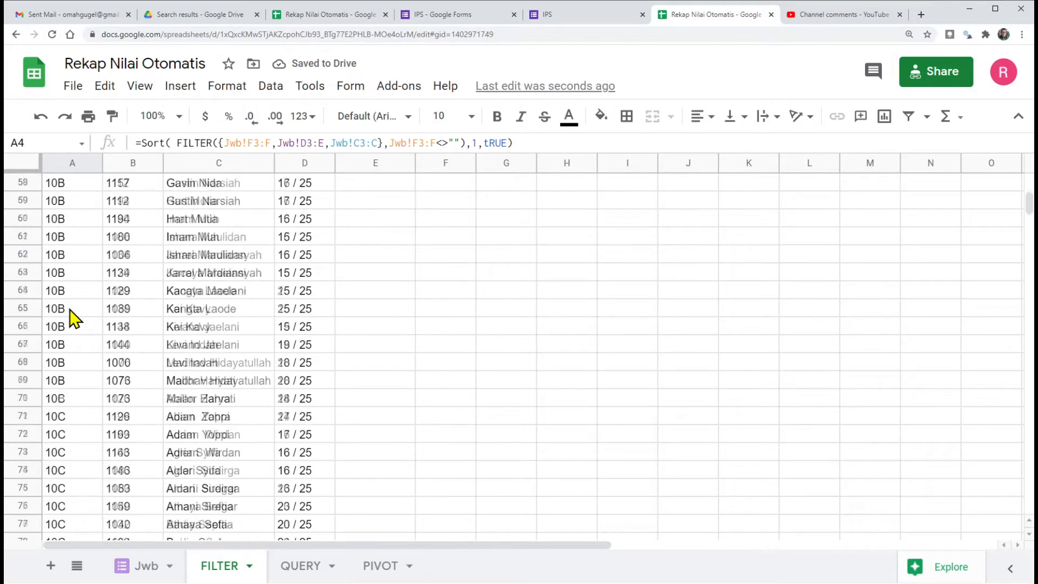
pyautogui.scroll(20, 70, 316)
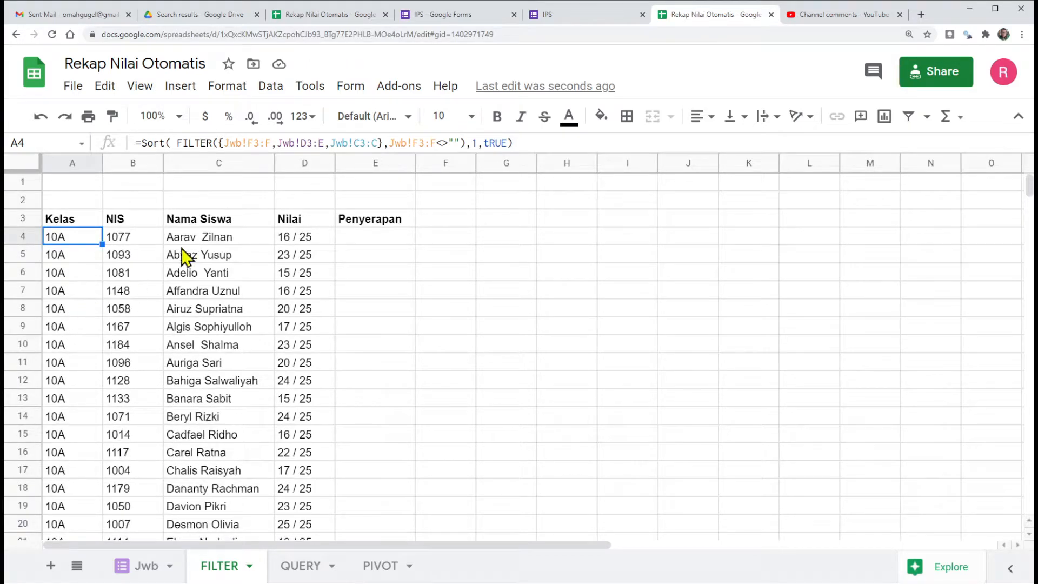
pyautogui.click(146, 574)
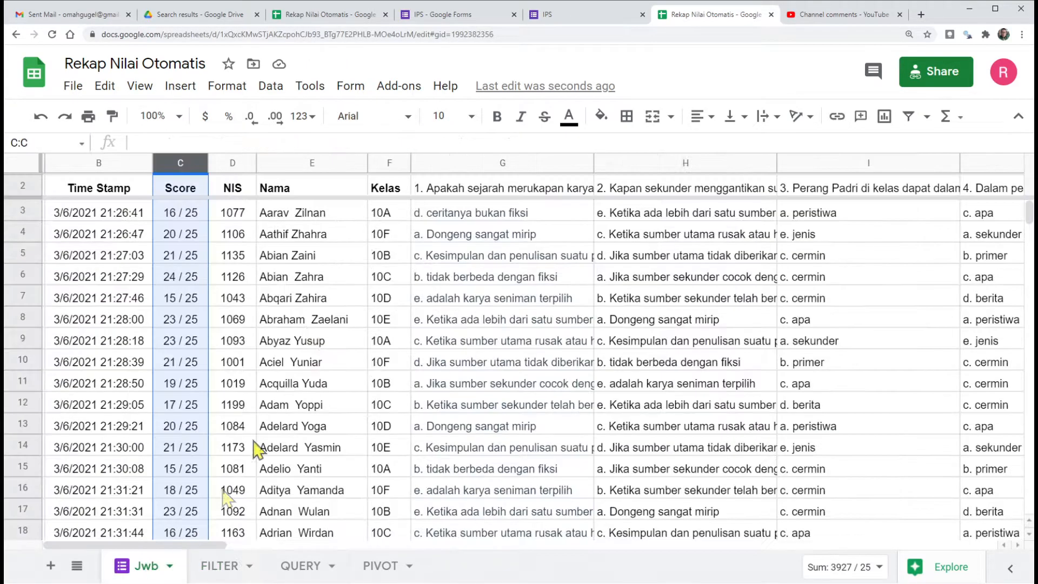
pyautogui.click(268, 273)
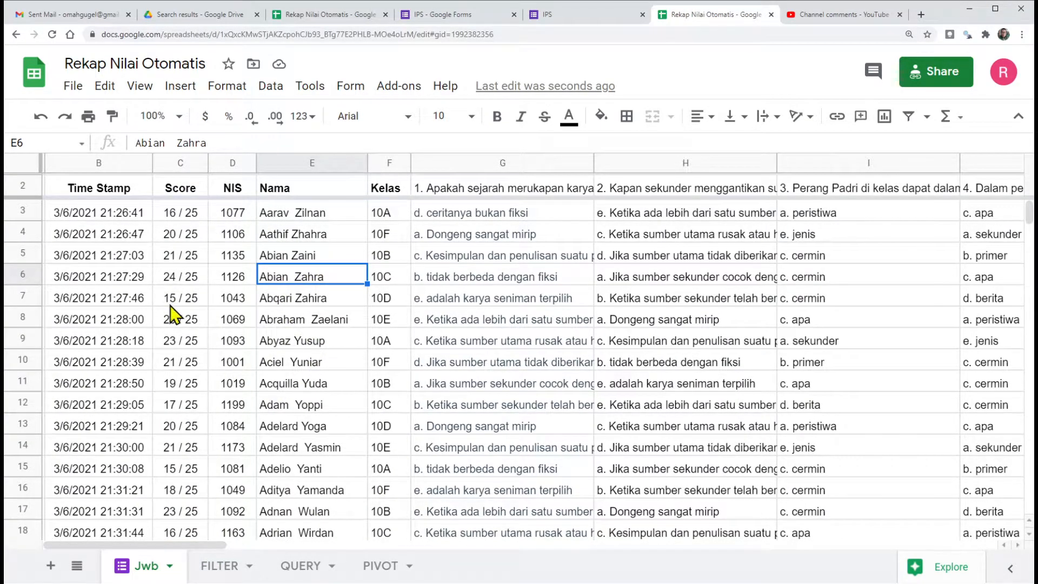
pyautogui.click(430, 15)
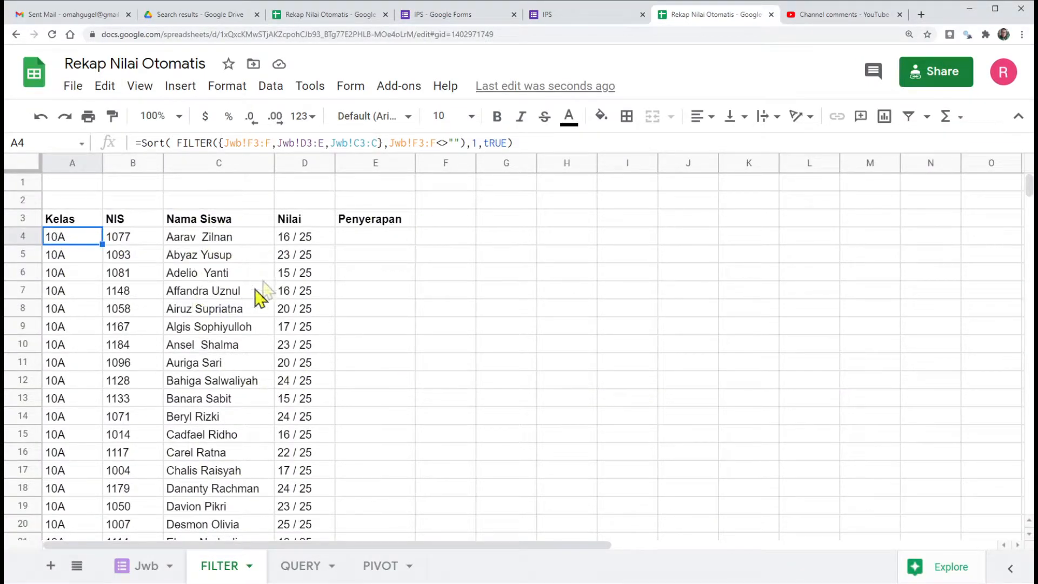
pyautogui.scroll(-20, 154, 281)
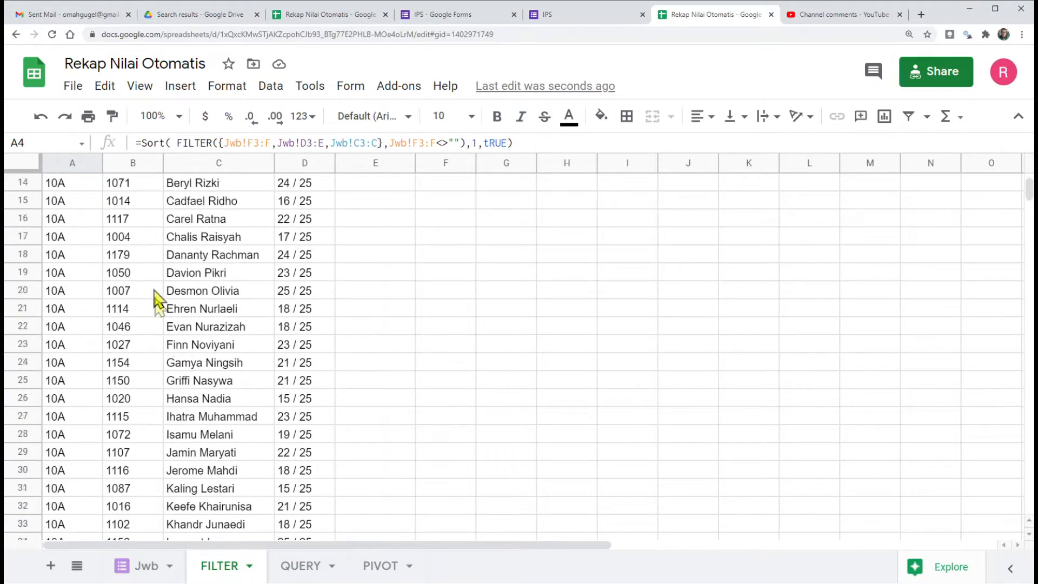
pyautogui.scroll(-20, 161, 326)
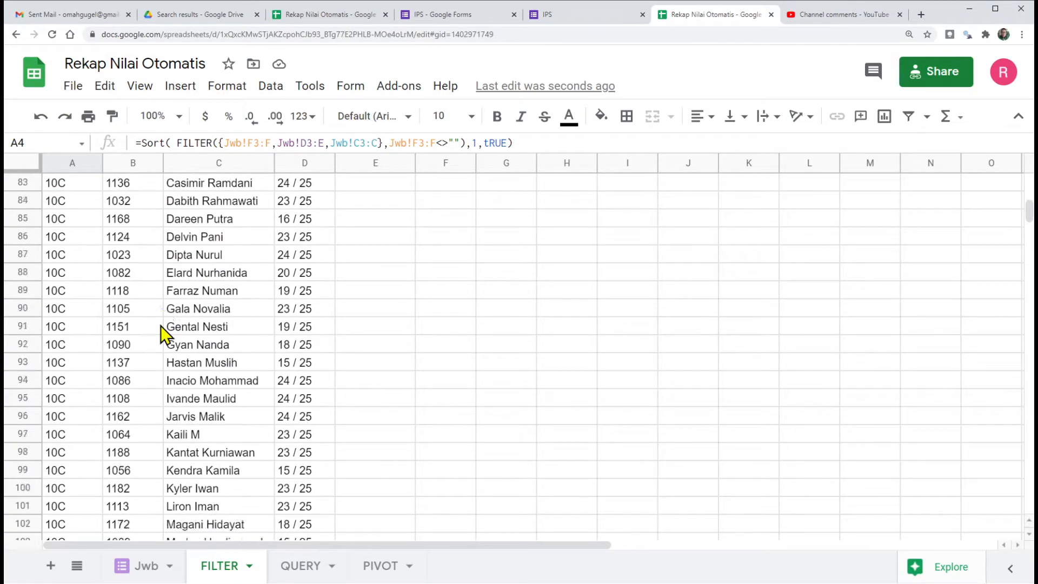
pyautogui.scroll(-5, 66, 297)
pyautogui.scroll(20, 66, 297)
pyautogui.scroll(6, 66, 296)
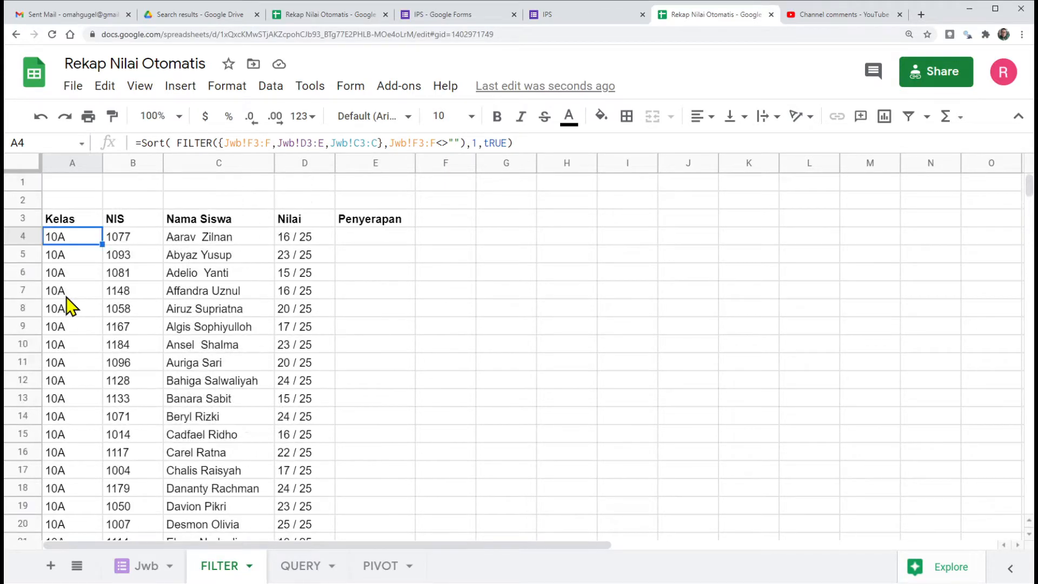
# Step: Add data validation to cell B1 of the FILTER sheet, using a list from the range Jwb!F3:F
pyautogui.click(149, 191)
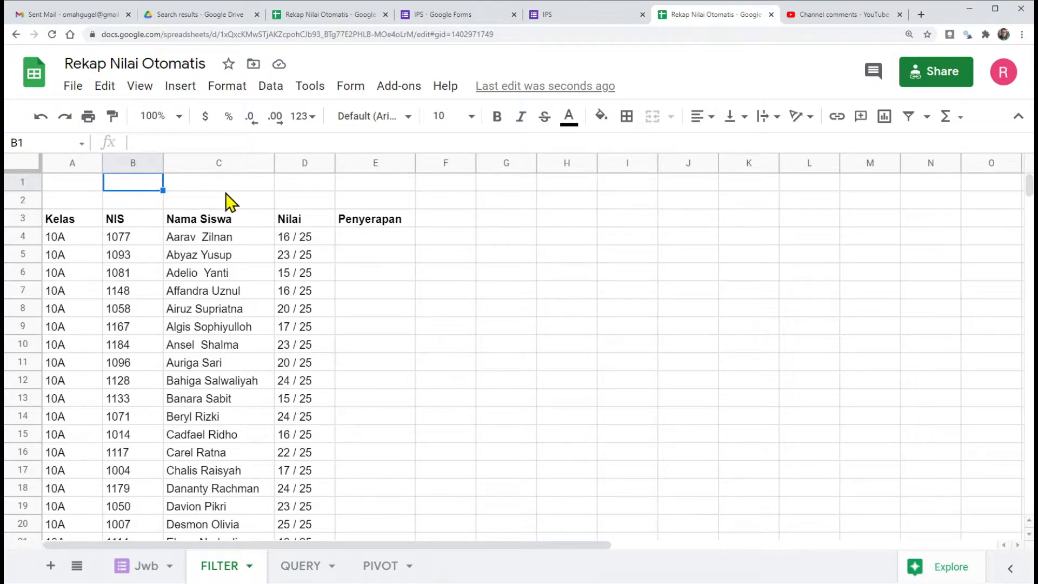
pyautogui.click(207, 186)
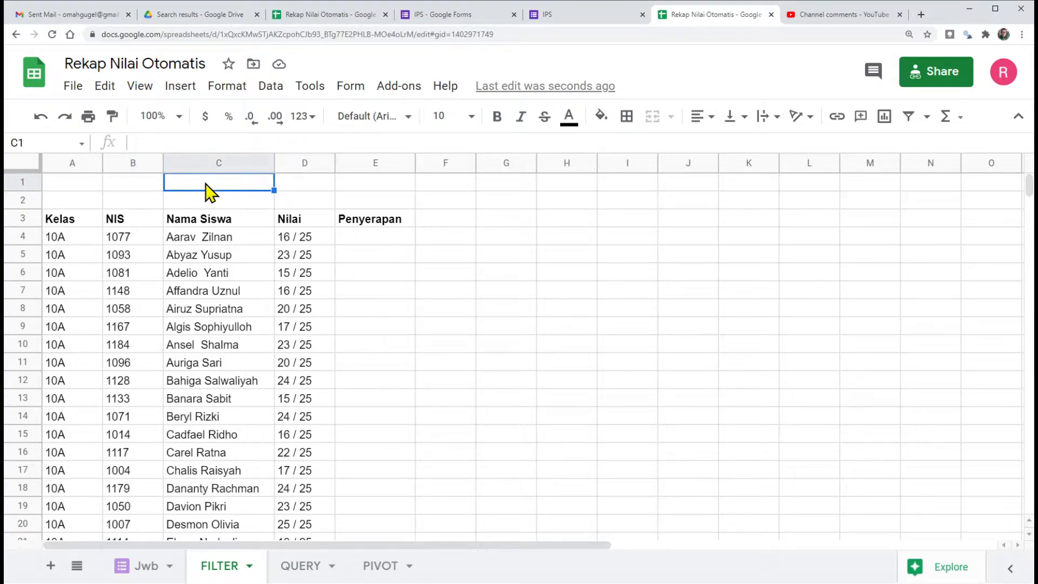
pyautogui.click(154, 181)
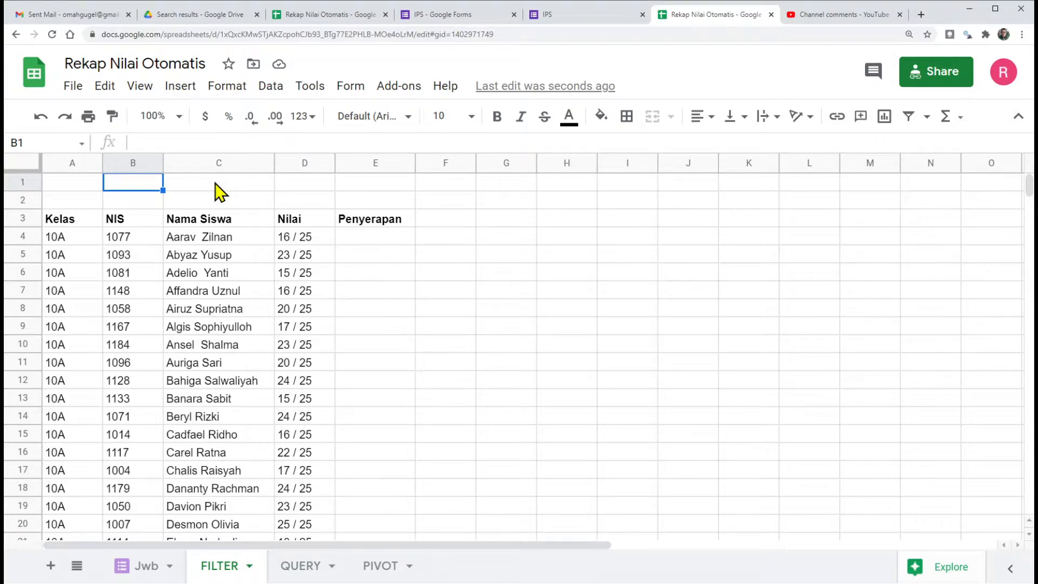
pyautogui.click(269, 87)
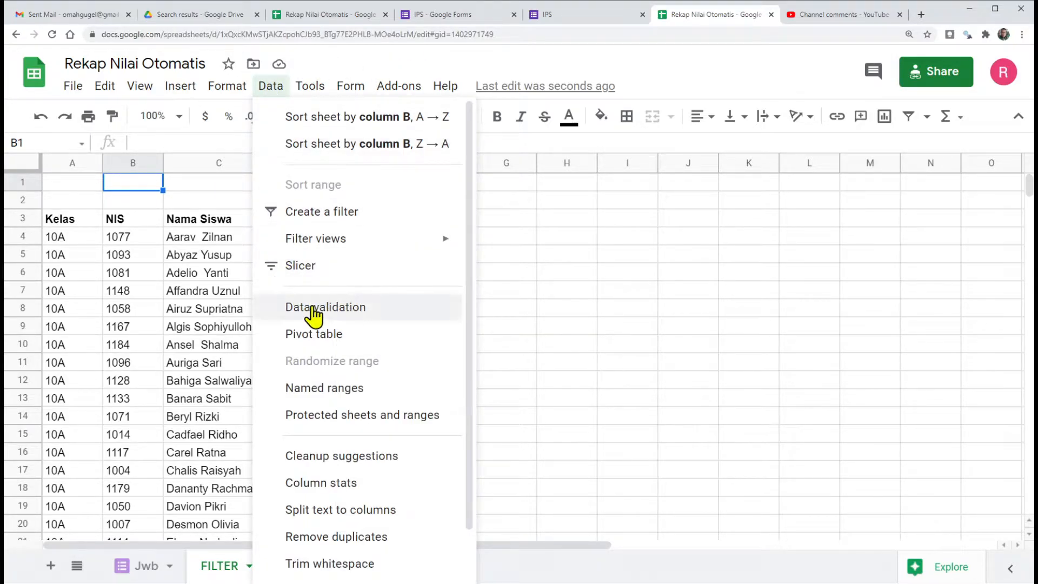
pyautogui.click(314, 307)
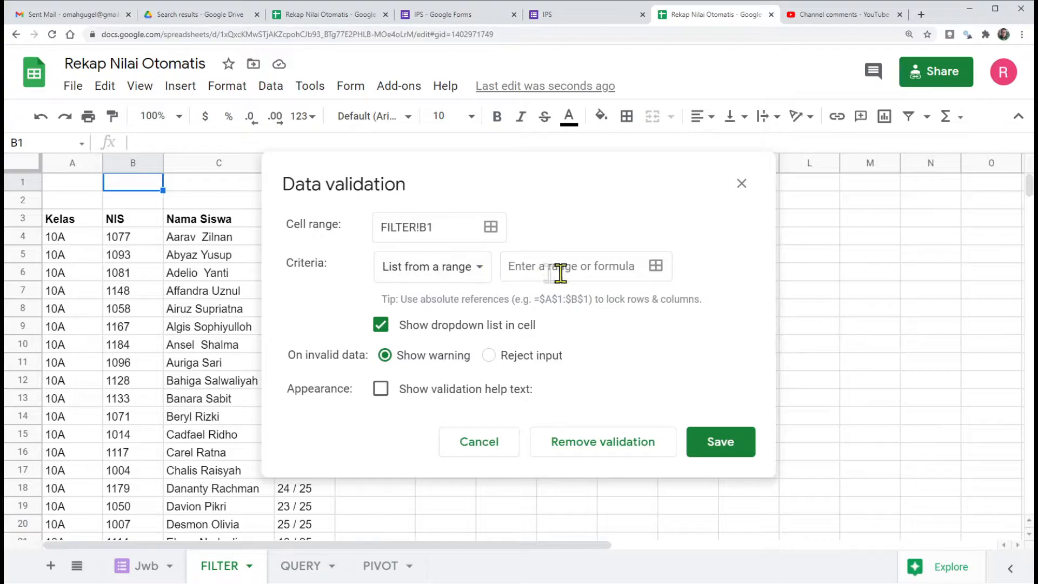
pyautogui.click(656, 266)
pyautogui.click(368, 232)
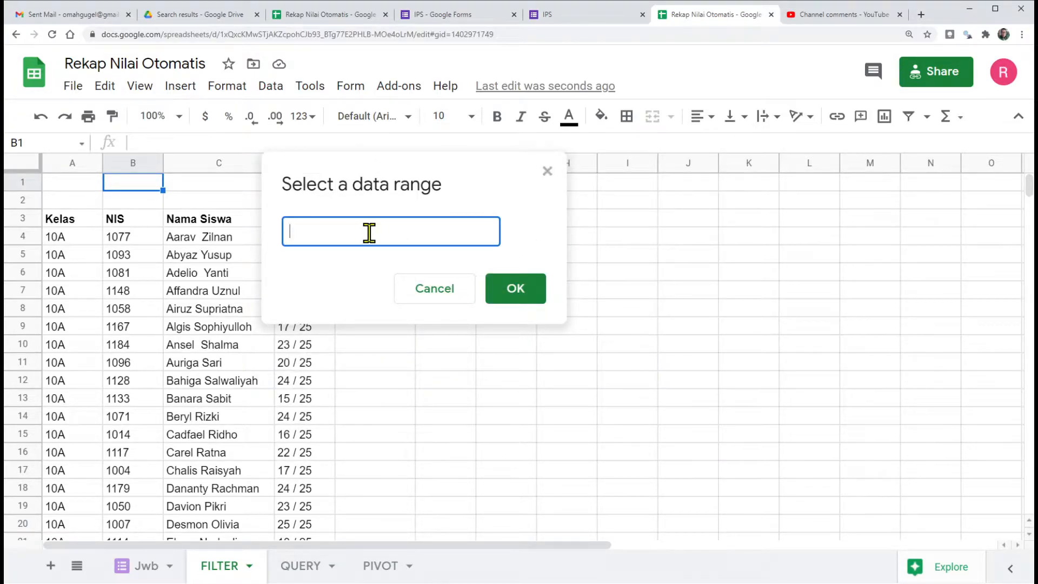
pyautogui.click(139, 566)
pyautogui.moveTo(330, 163); pyautogui.dragTo(633, 192)
pyautogui.moveTo(385, 212); pyautogui.dragTo(386, 358)
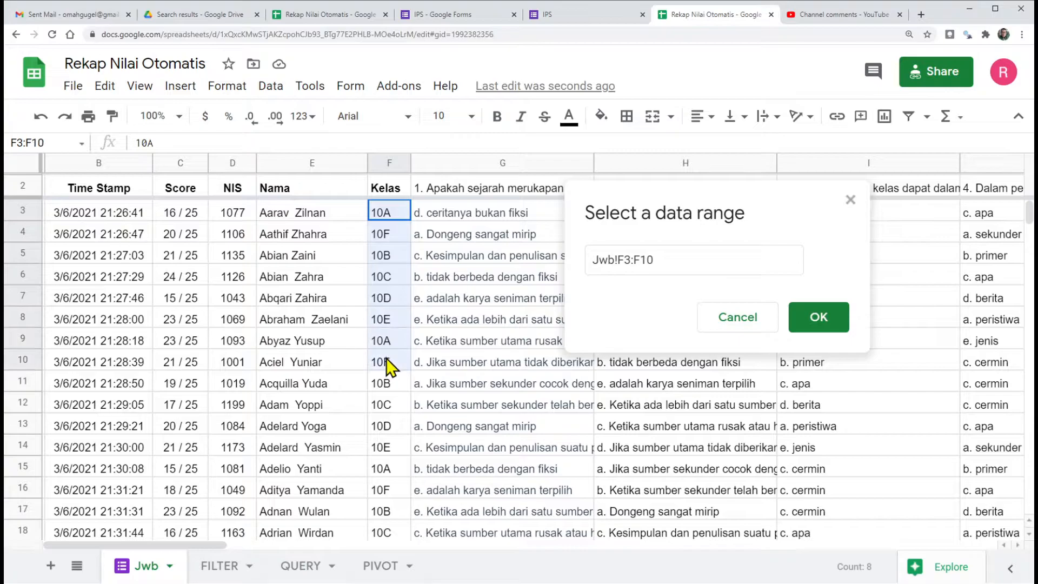
pyautogui.moveTo(642, 259); pyautogui.dragTo(698, 260)
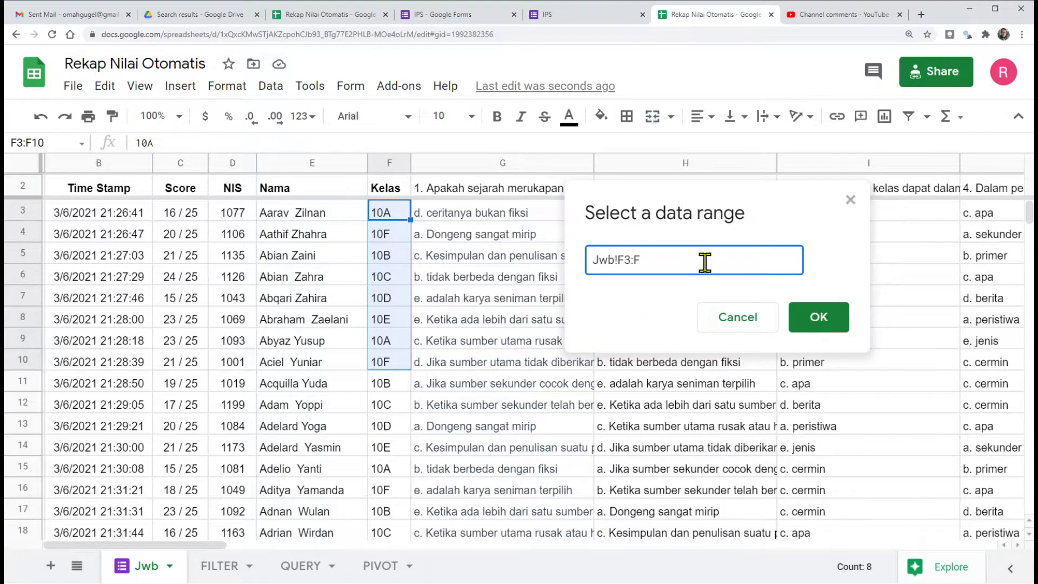
pyautogui.click(822, 320)
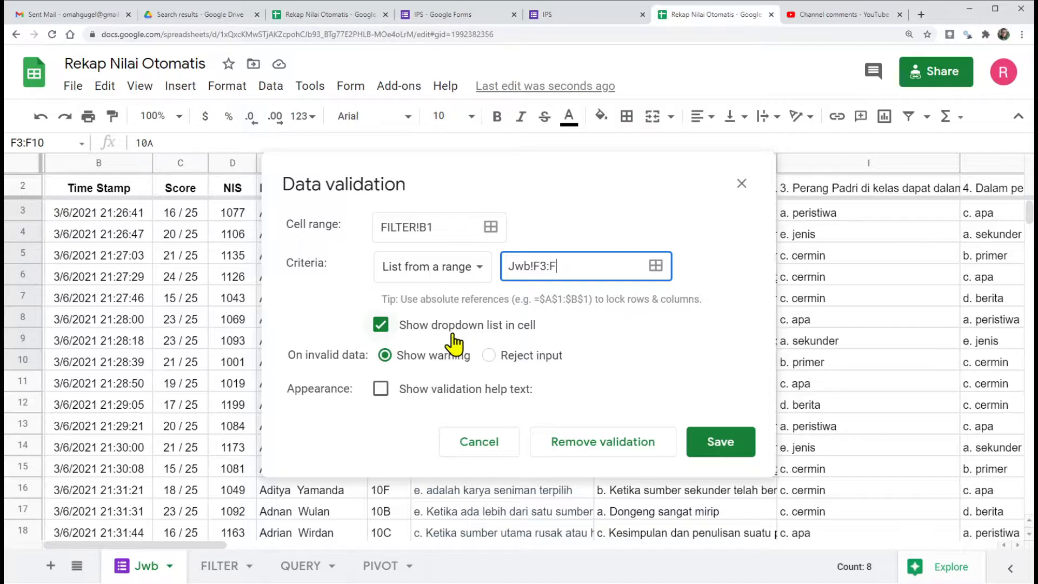
# Step: Set the B1 validation to reject invalid input, save it and check the class choices in the FILTER sheet's B1
pyautogui.click(488, 356)
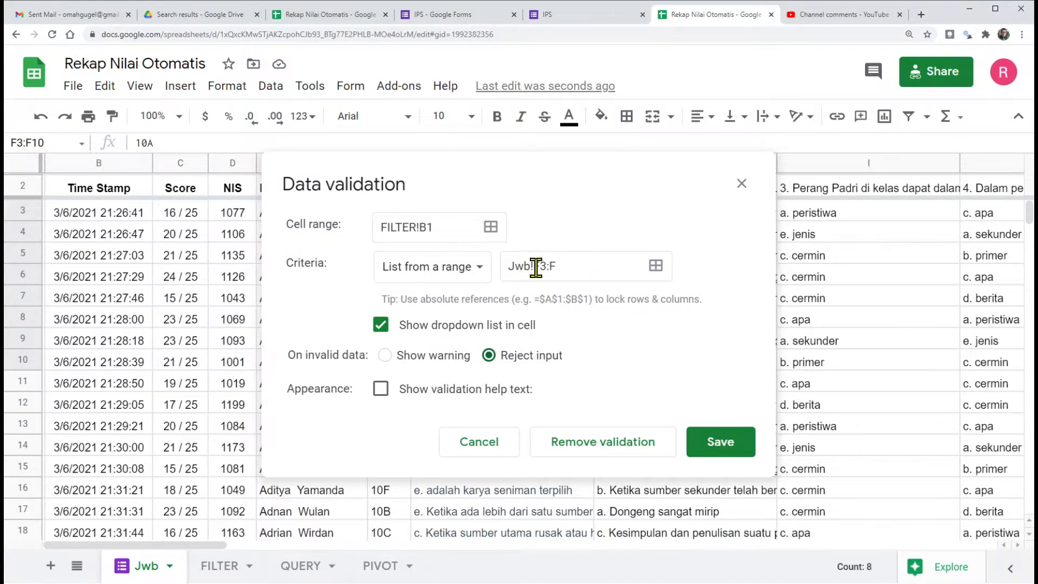
pyautogui.click(722, 444)
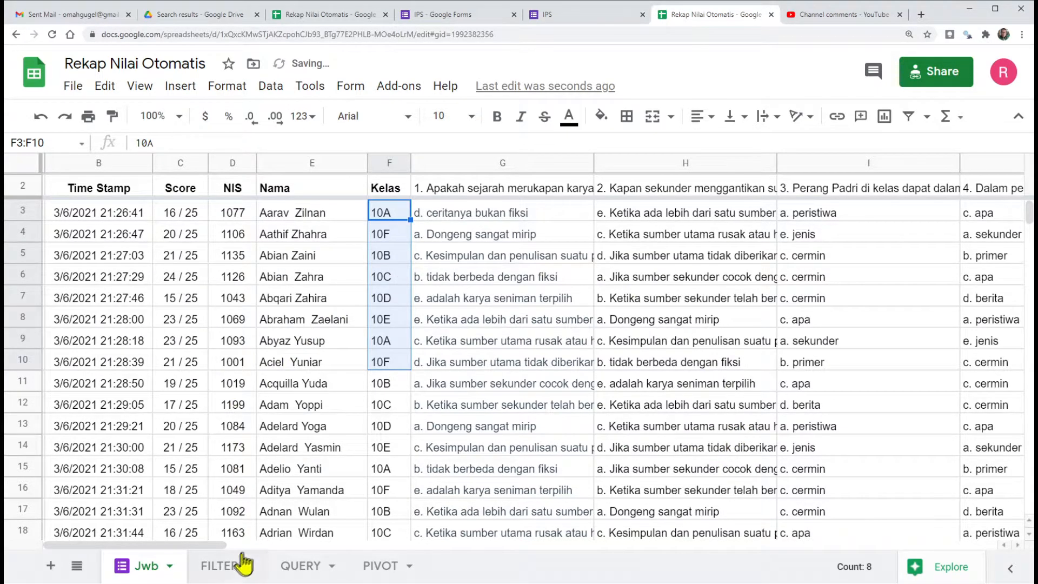
pyautogui.click(227, 565)
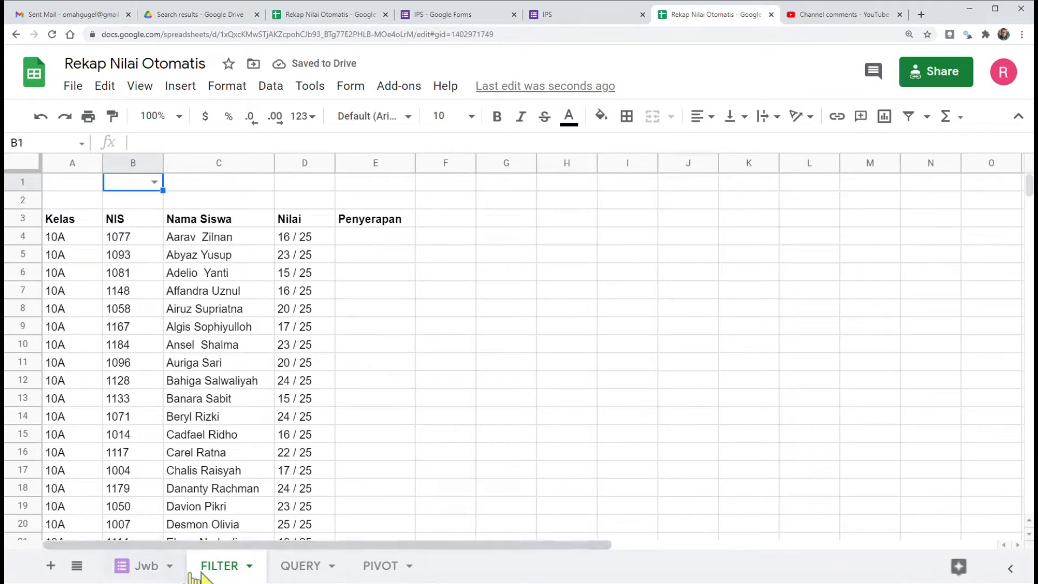
pyautogui.click(155, 183)
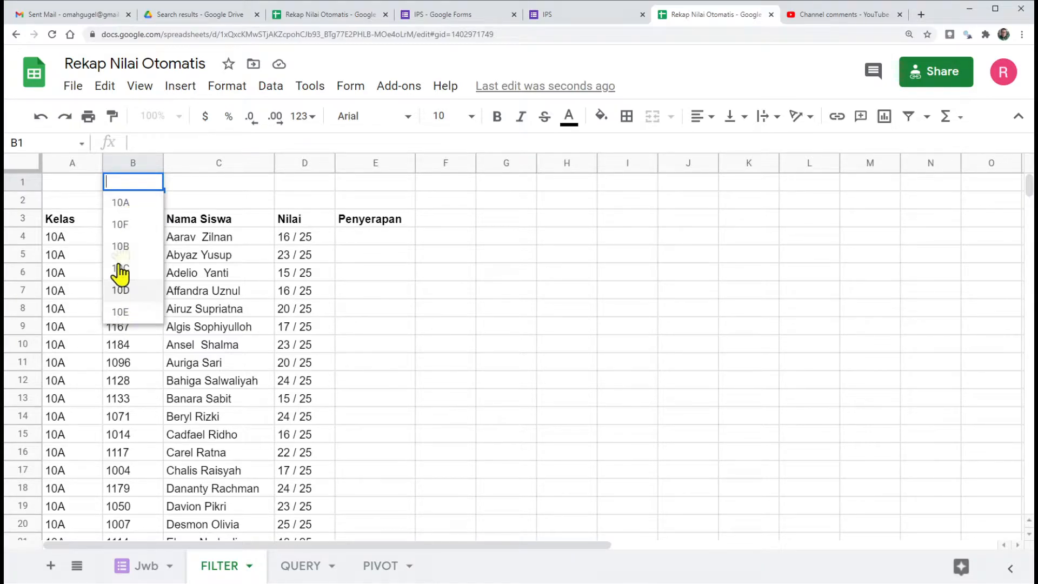
pyautogui.click(208, 189)
pyautogui.click(131, 189)
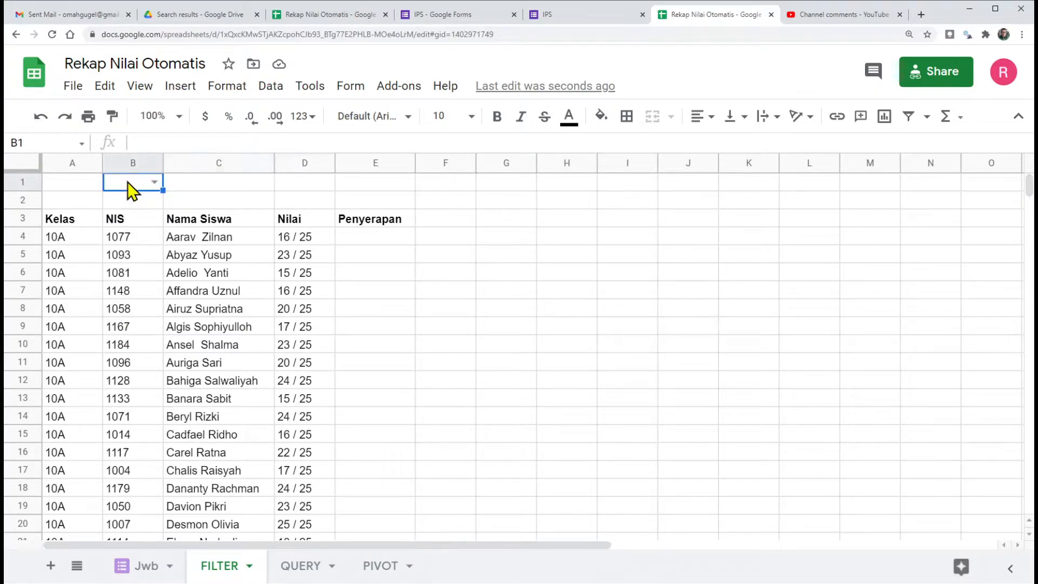
# Step: Change the B1 validation criteria to a list of items with All,10A,10B,10C,10D,10E,10F and save it
pyautogui.click(271, 87)
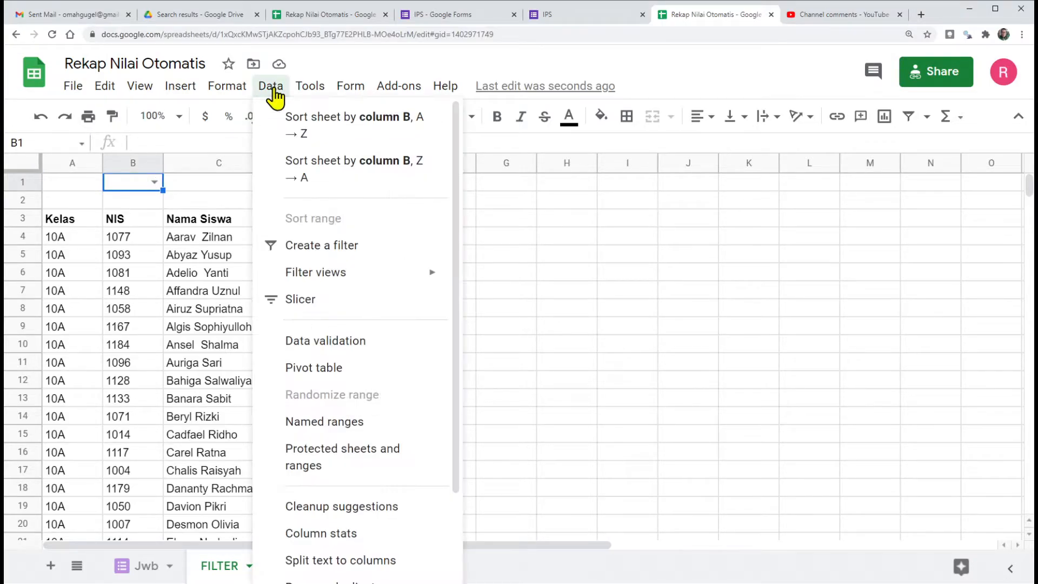
pyautogui.click(312, 309)
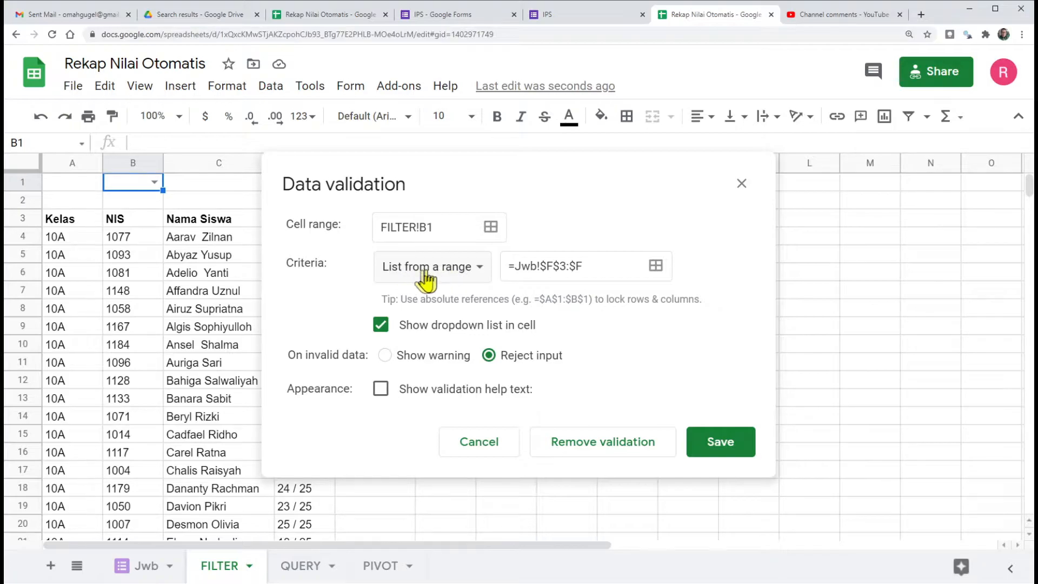
pyautogui.click(481, 275)
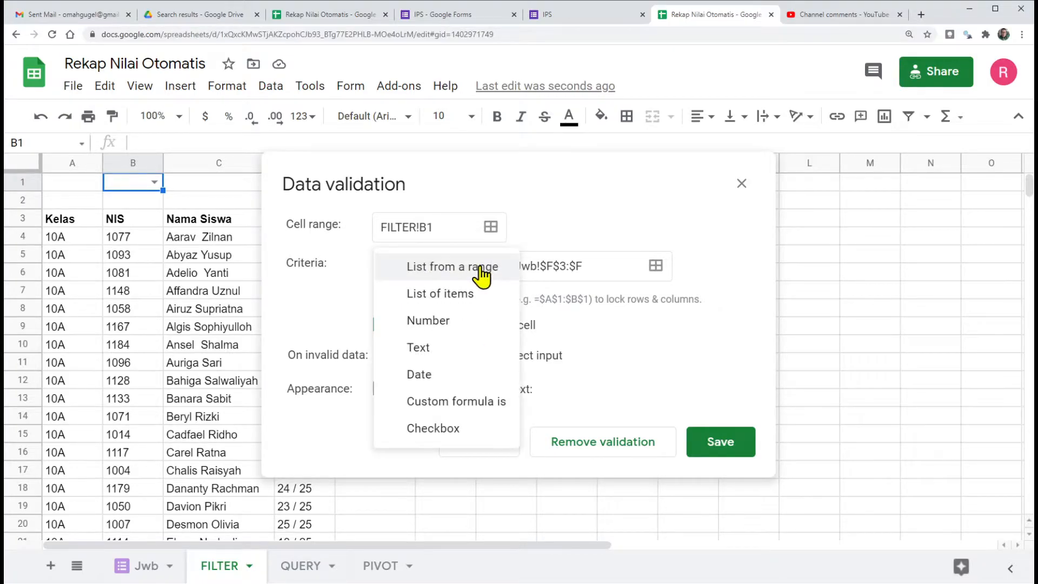
pyautogui.click(442, 294)
pyautogui.click(510, 267)
pyautogui.write('a')
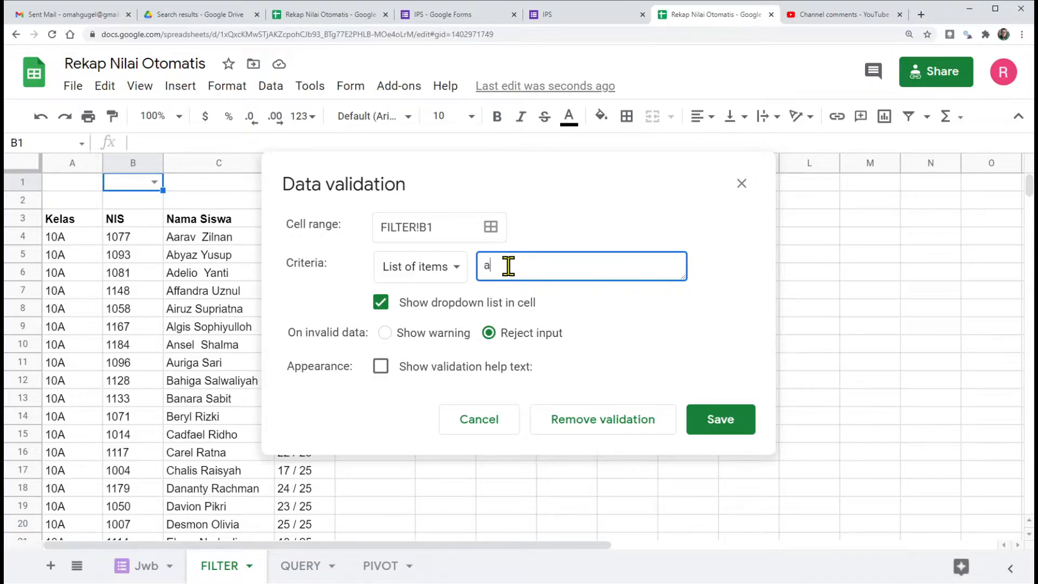
pyautogui.press('BackSpace')
pyautogui.write('All,10A,10B,10C,10D,10E,10F')
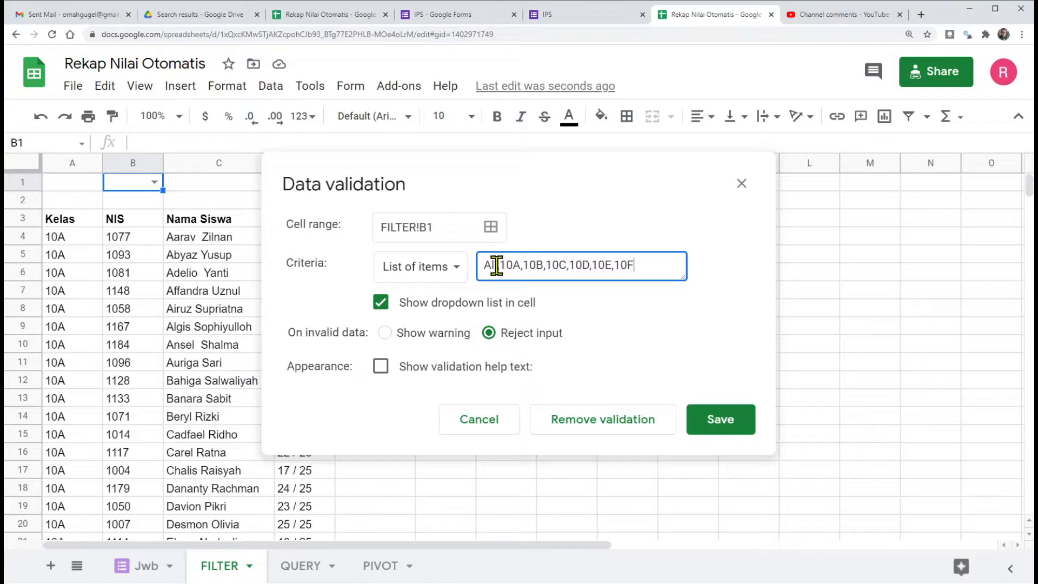
pyautogui.click(725, 420)
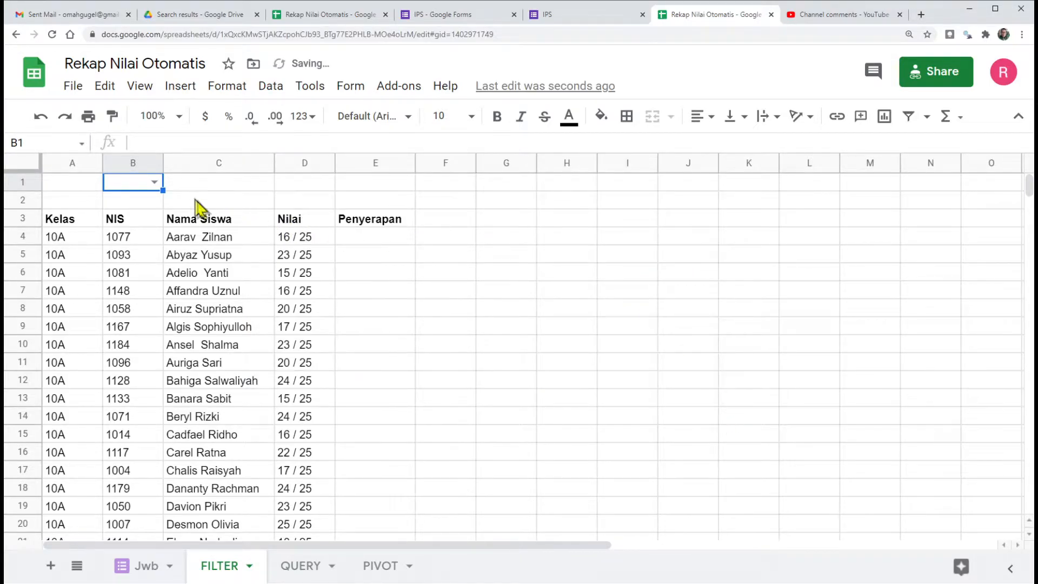
# Step: Review the class choices in B1, try 10A and set the cell to 10C
pyautogui.click(155, 183)
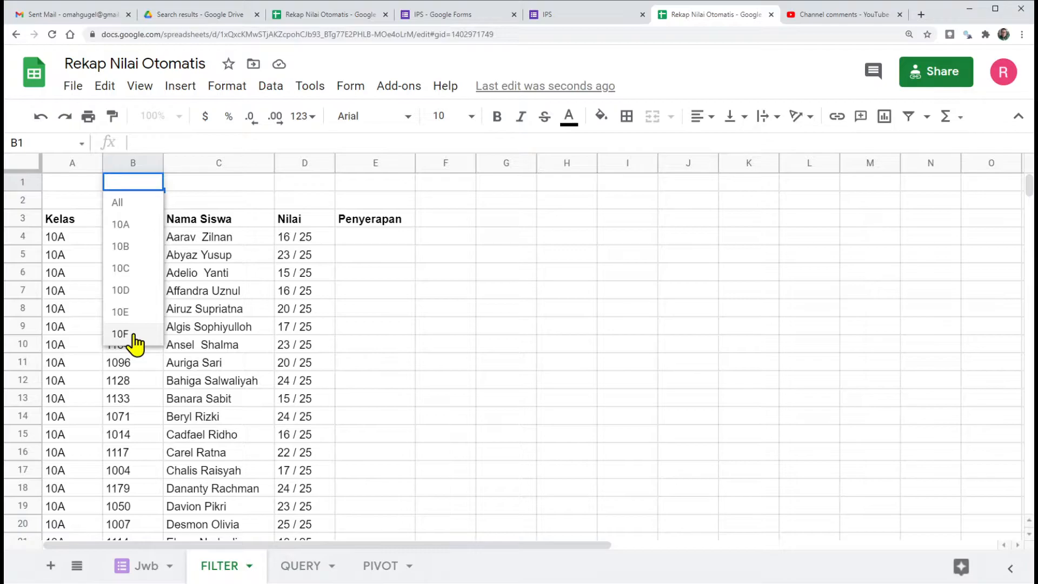
pyautogui.click(200, 273)
pyautogui.click(153, 183)
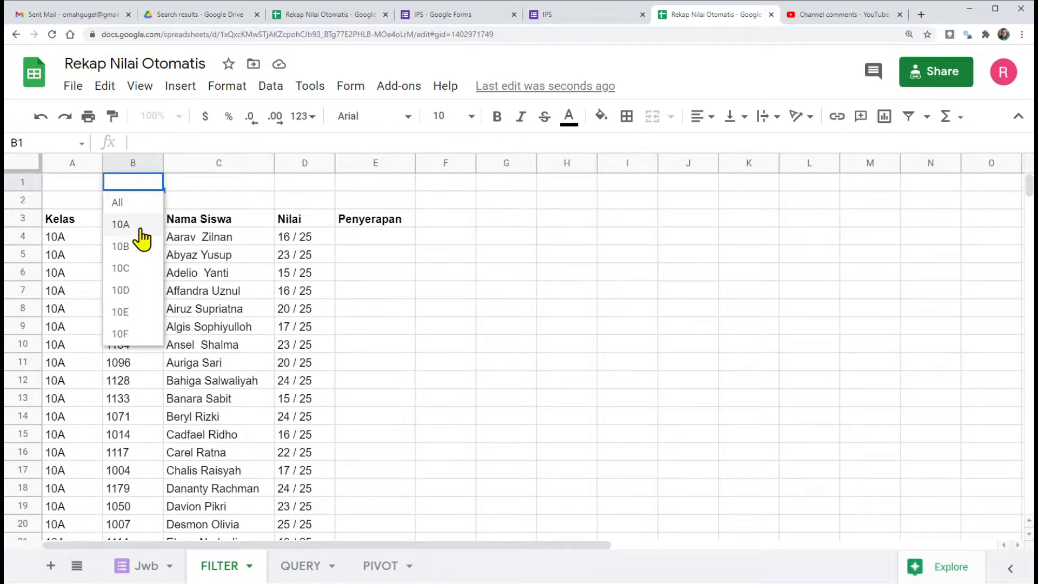
pyautogui.click(142, 225)
pyautogui.click(154, 184)
pyautogui.click(121, 269)
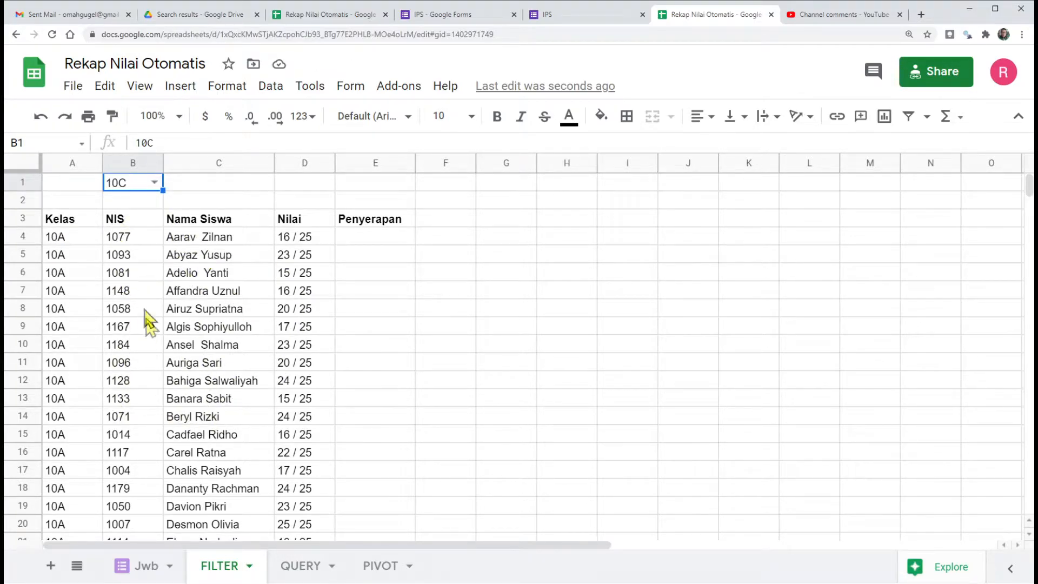
# Step: Replace the filter condition in the A4 formula with Jwb!F3:F=$B$1 so the recap follows the class chosen in B1
pyautogui.click(66, 238)
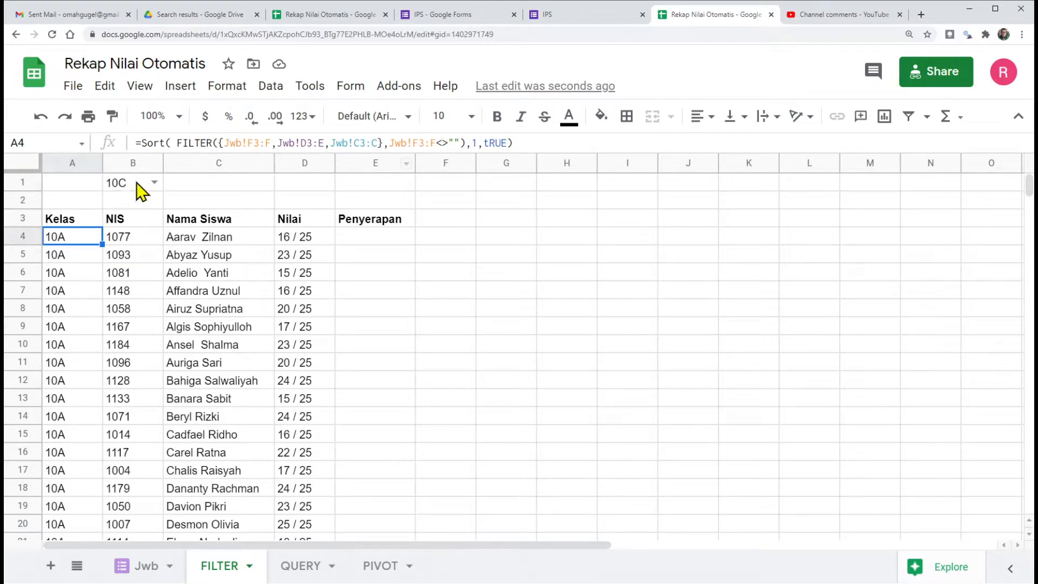
pyautogui.click(437, 143)
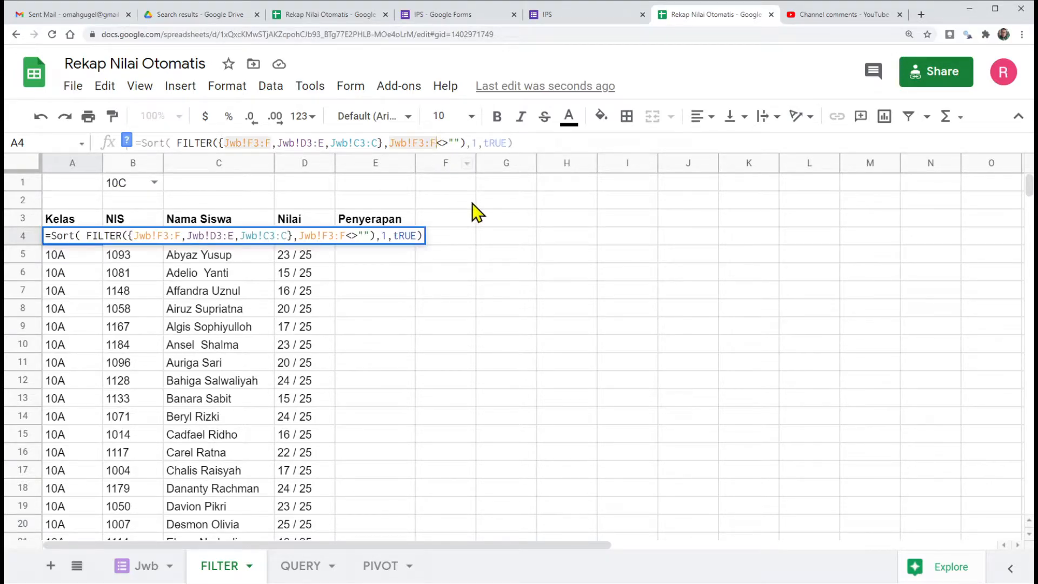
pyautogui.hotkey('shift', 'Right')
pyautogui.hotkey('shift', 'Right')
pyautogui.hotkey('shift', 'Right')
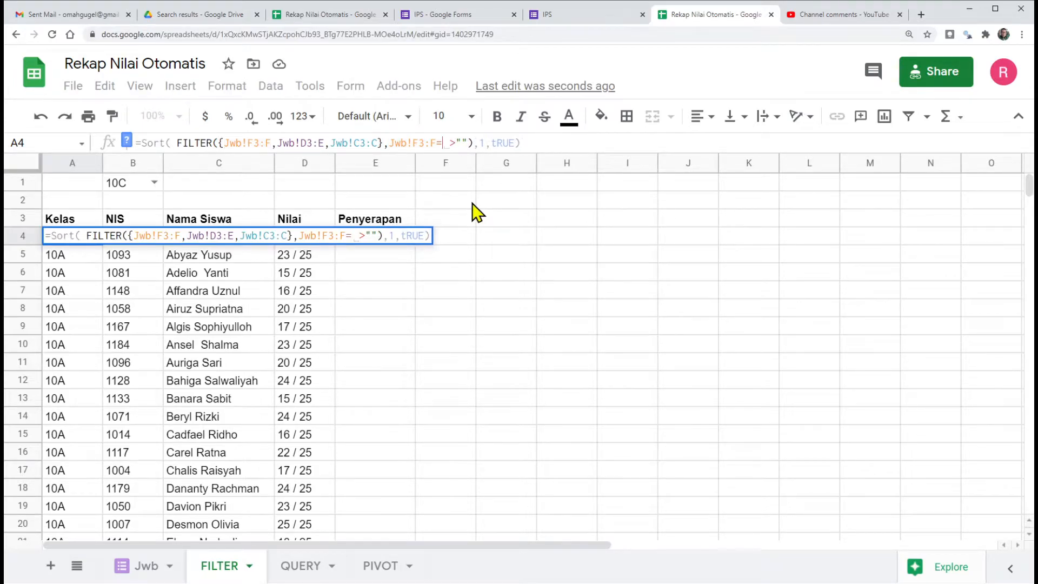
pyautogui.write('=')
pyautogui.press('Delete')
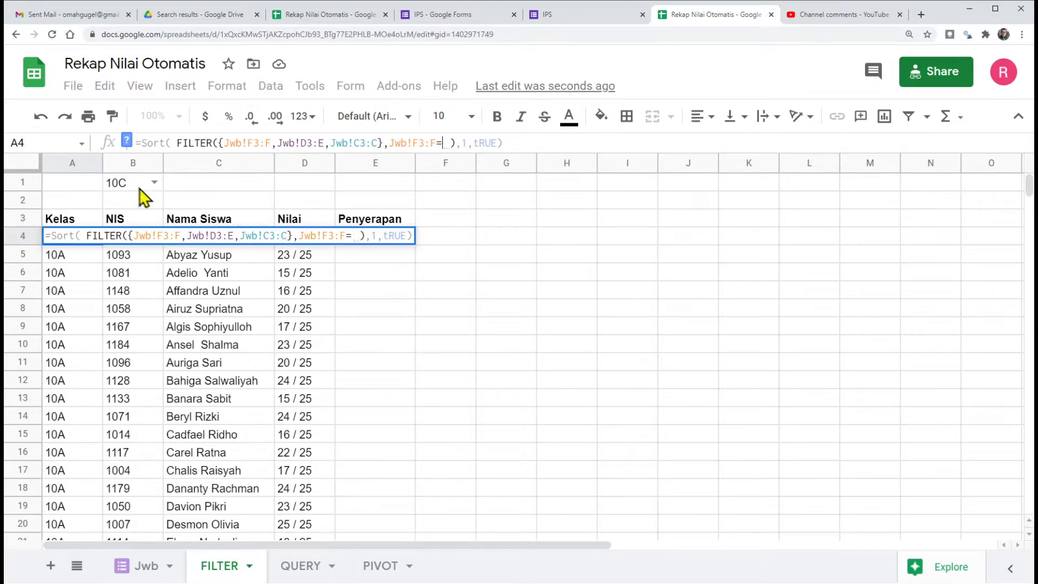
pyautogui.click(133, 192)
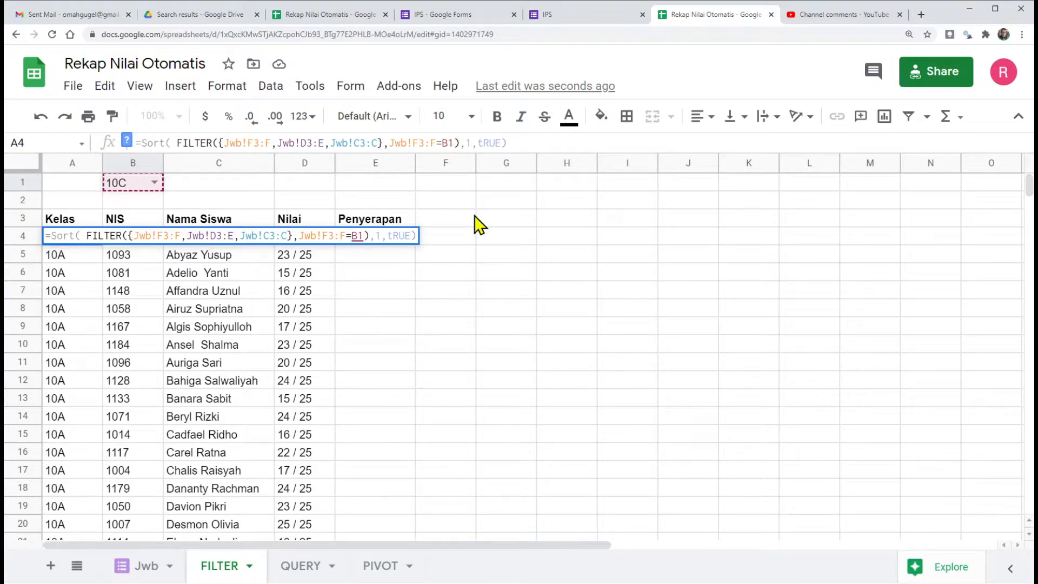
pyautogui.press('F4')
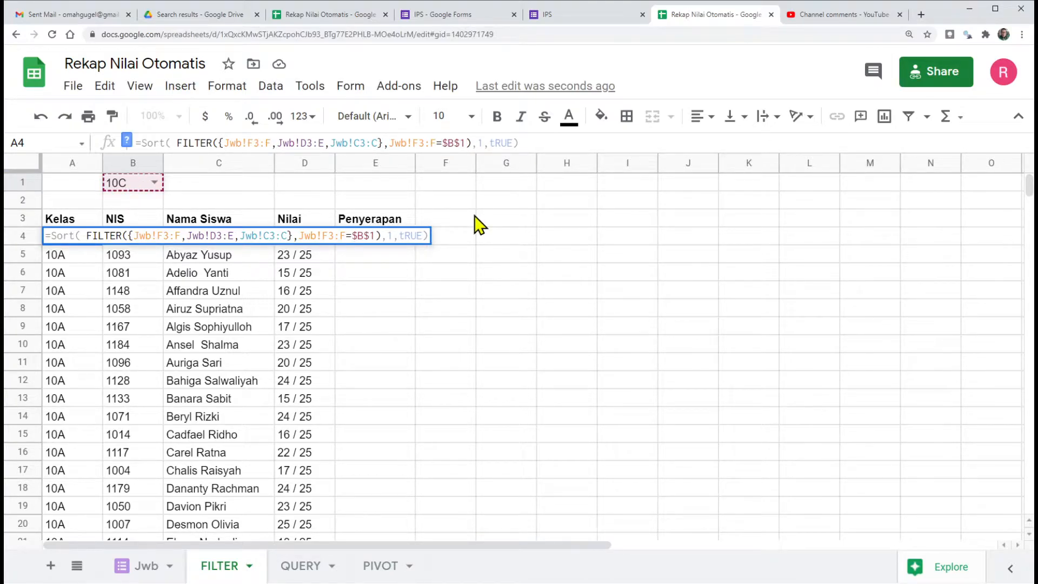
pyautogui.press('Return')
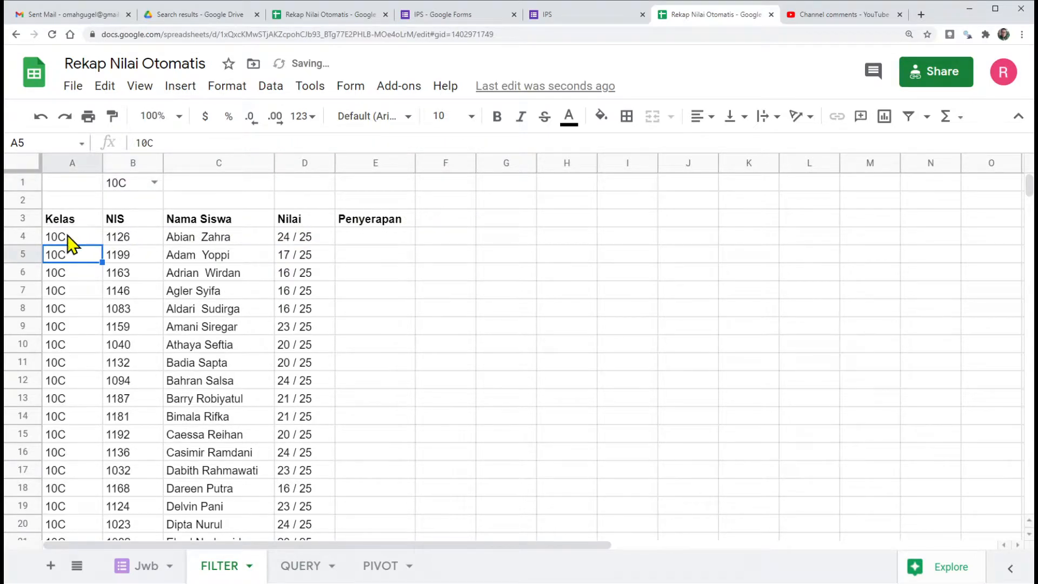
# Step: Test the recap with other classes in B1, including 10E, and set B1 to All
pyautogui.click(154, 183)
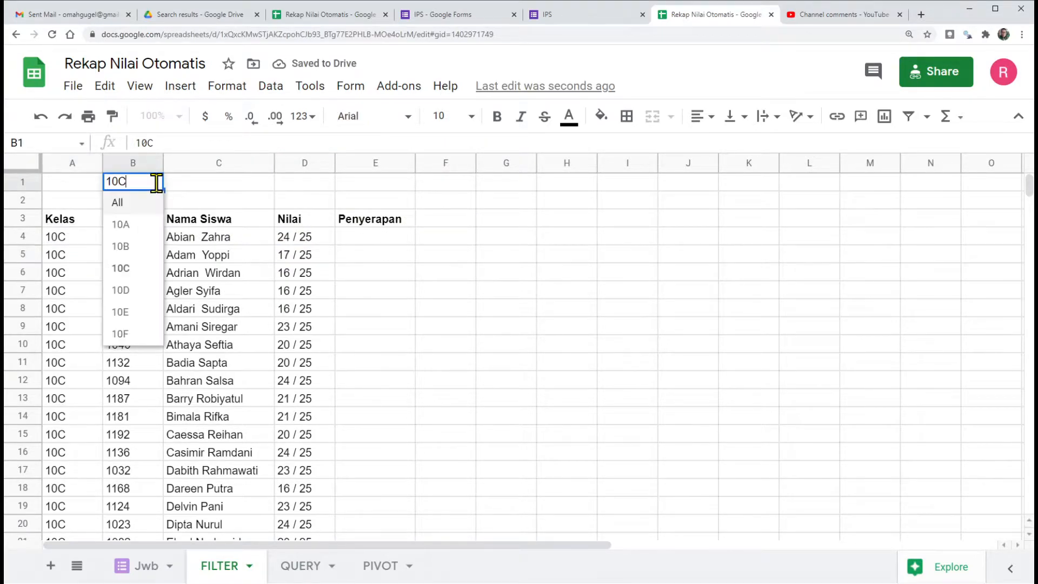
pyautogui.click(144, 228)
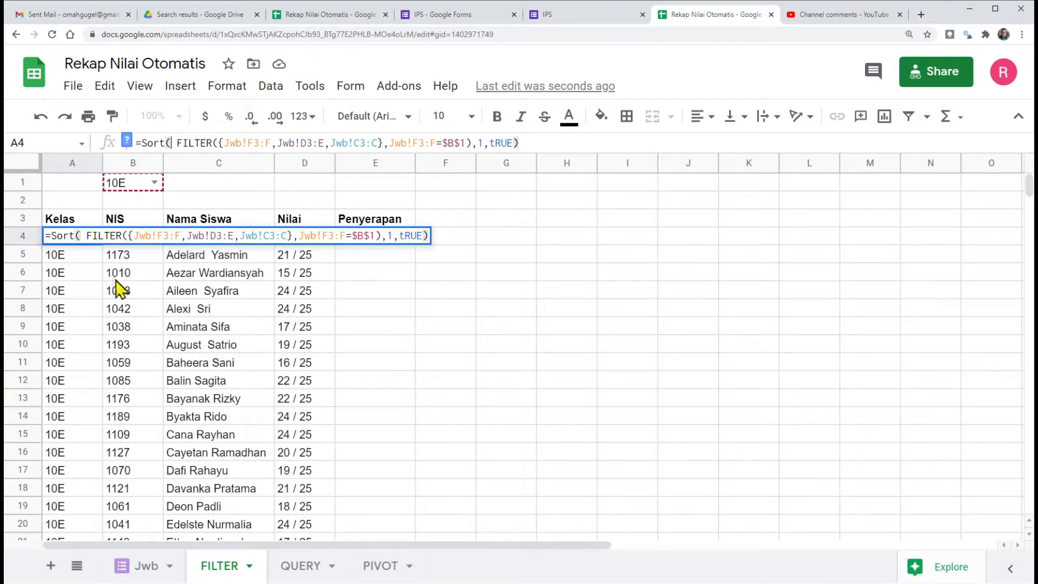
pyautogui.press('Escape')
pyautogui.click(155, 183)
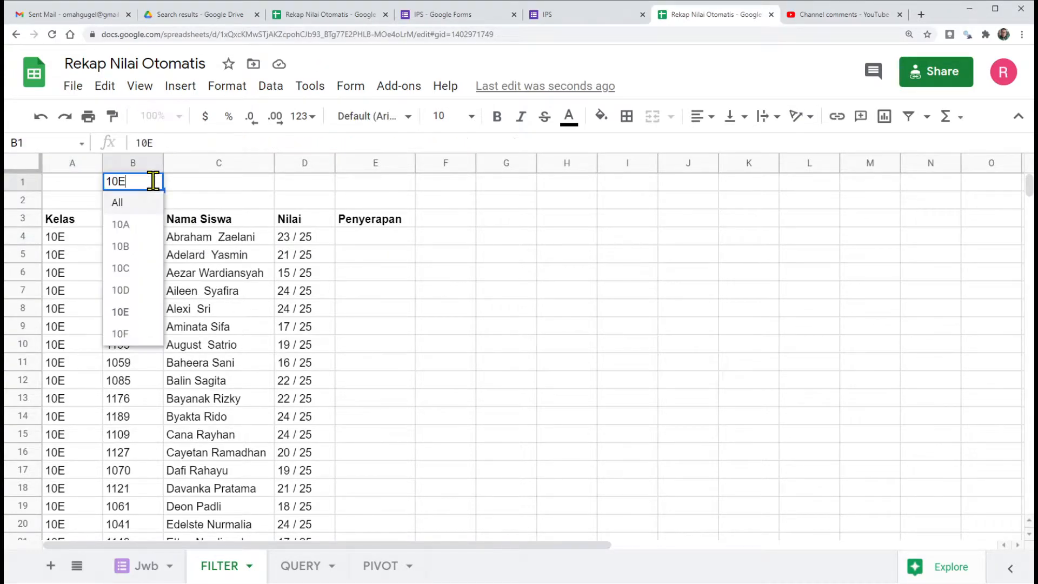
pyautogui.click(116, 203)
# Step: Check the class values in the Kelas column of the Jwb response sheet
pyautogui.click(138, 566)
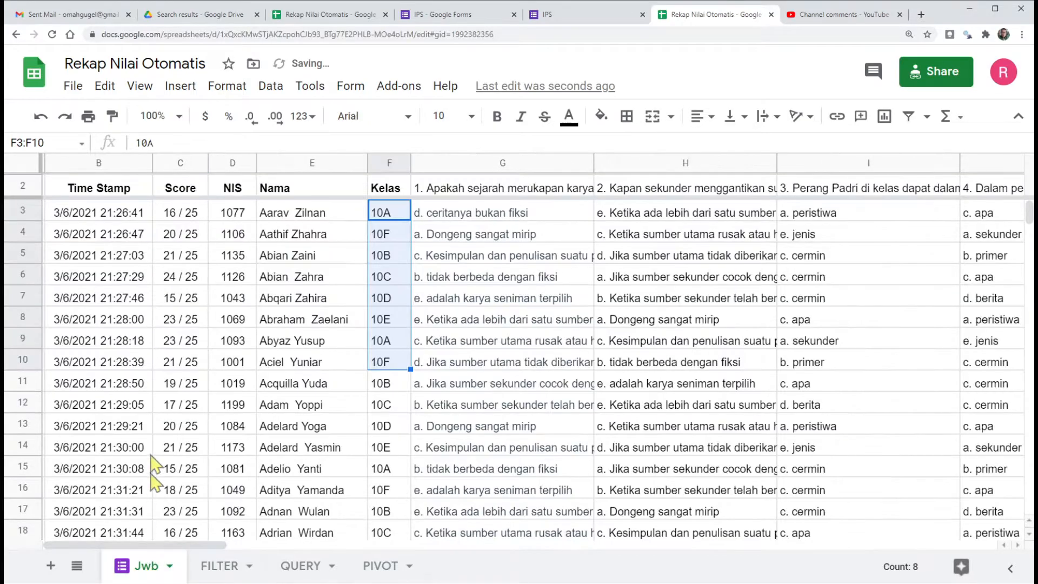
pyautogui.click(383, 255)
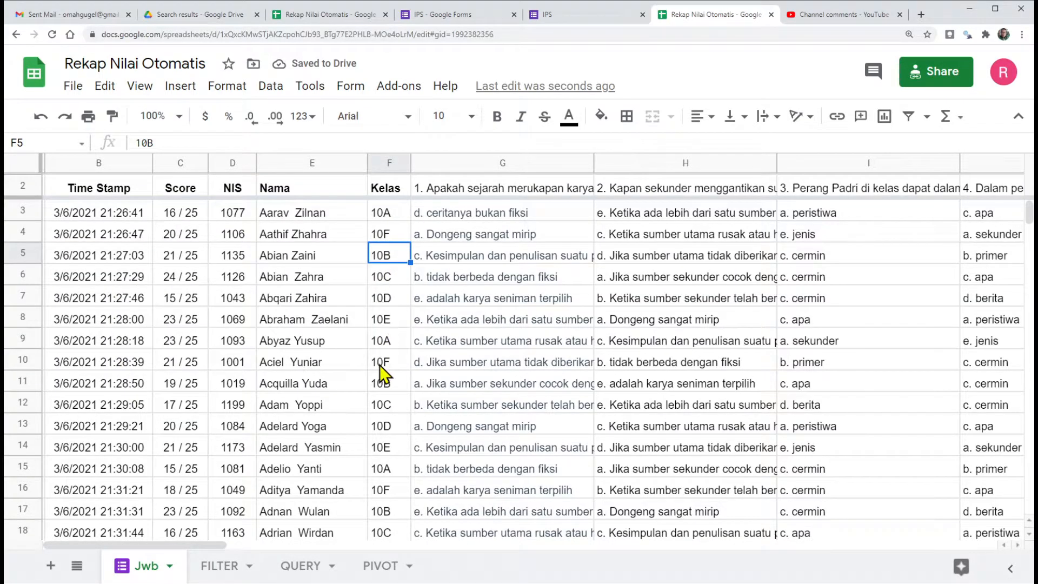
pyautogui.scroll(-10, 387, 249)
pyautogui.scroll(5, 388, 249)
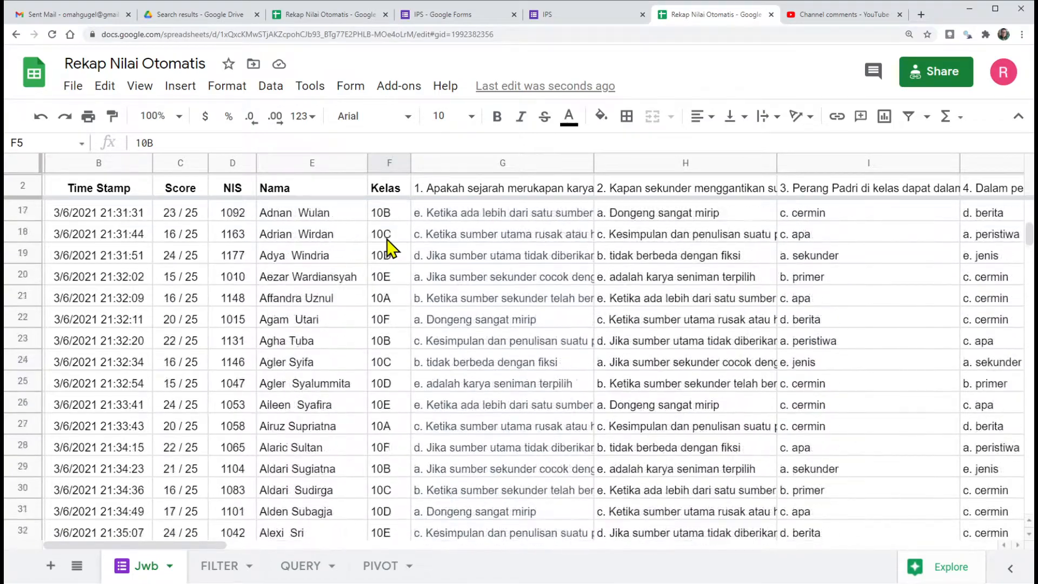
pyautogui.scroll(5, 388, 249)
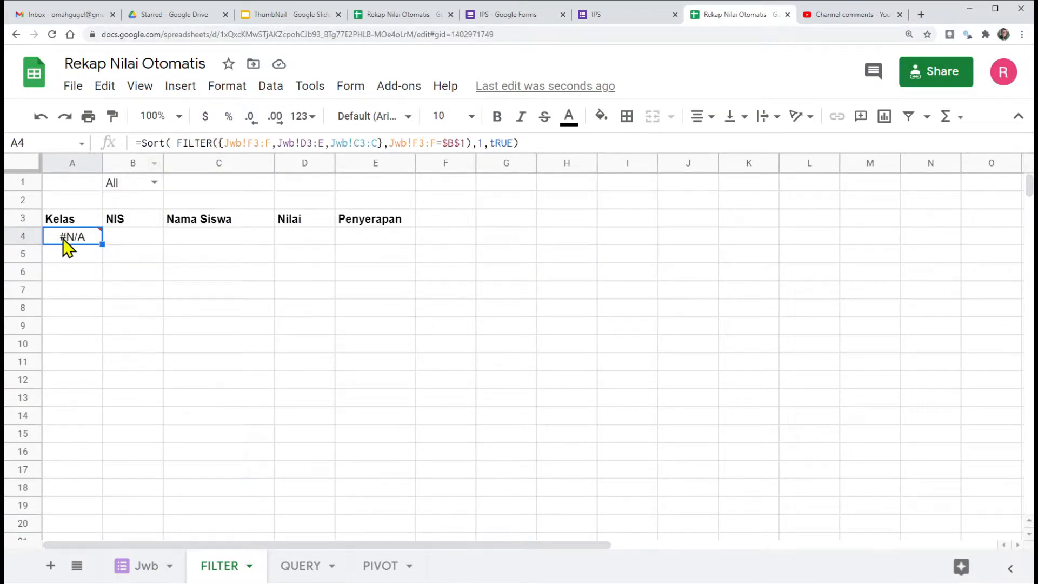
# Step: Begin the A4 formula on the FILTER sheet with if(B1="All", ahead of the existing Sort expression
pyautogui.moveTo(66, 239)
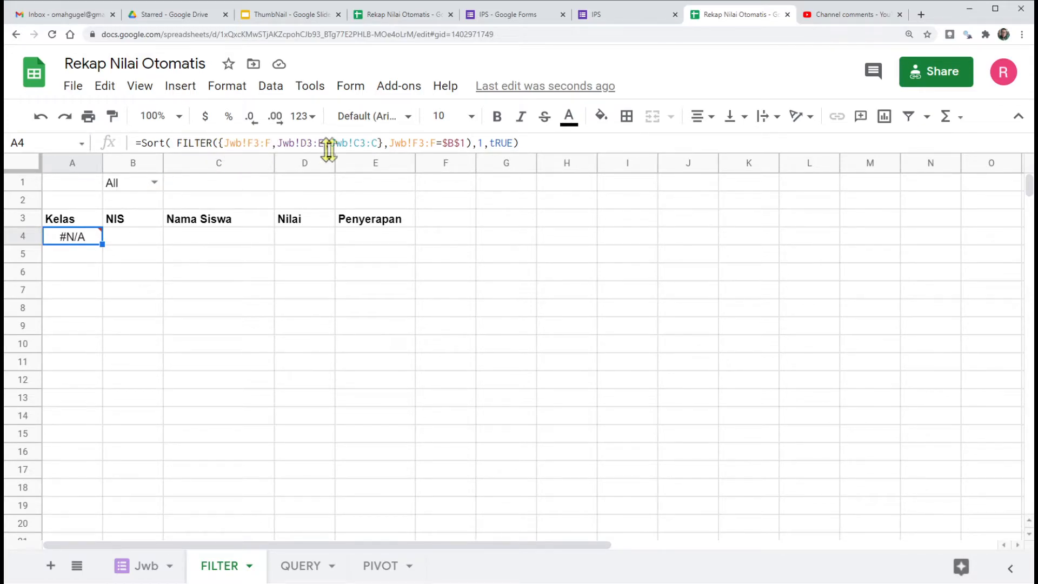
pyautogui.click(142, 143)
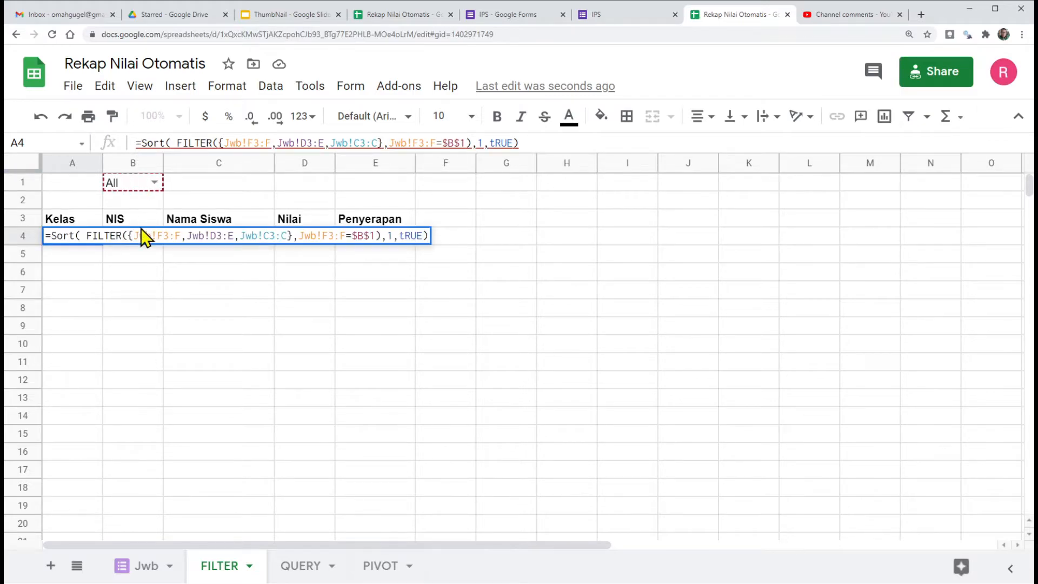
pyautogui.write('if ')
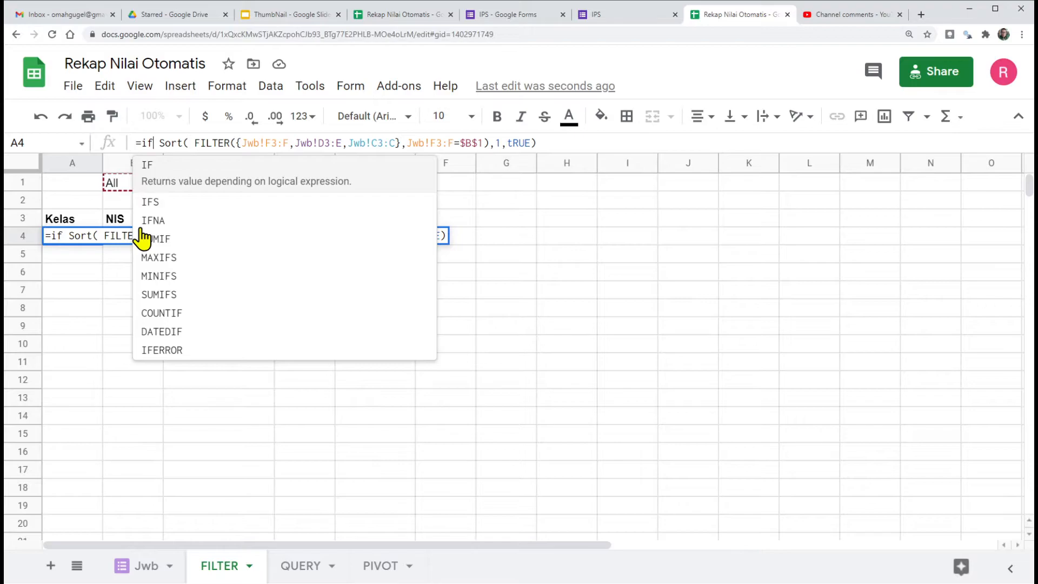
pyautogui.write('(')
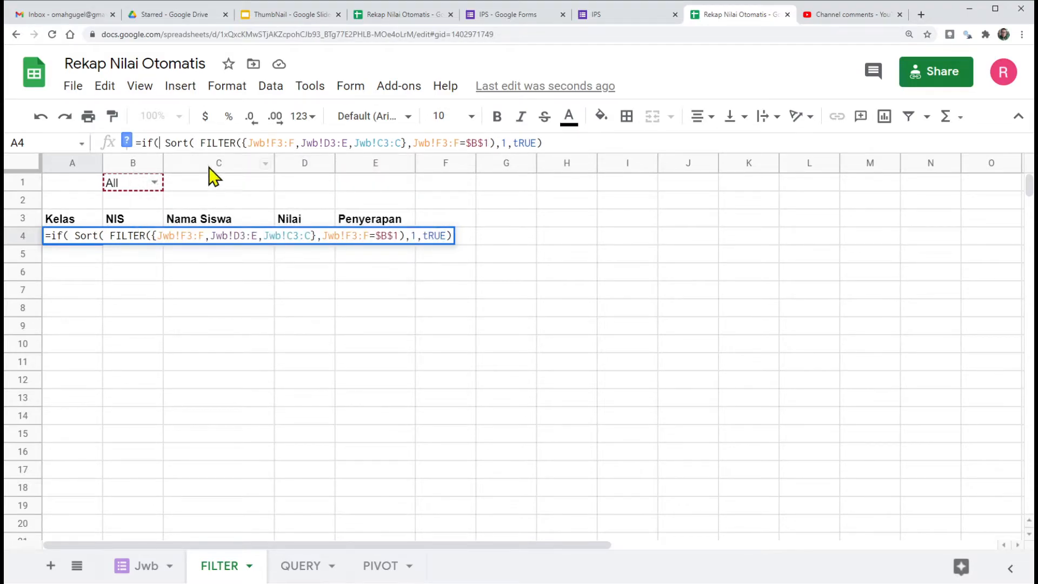
pyautogui.click(124, 186)
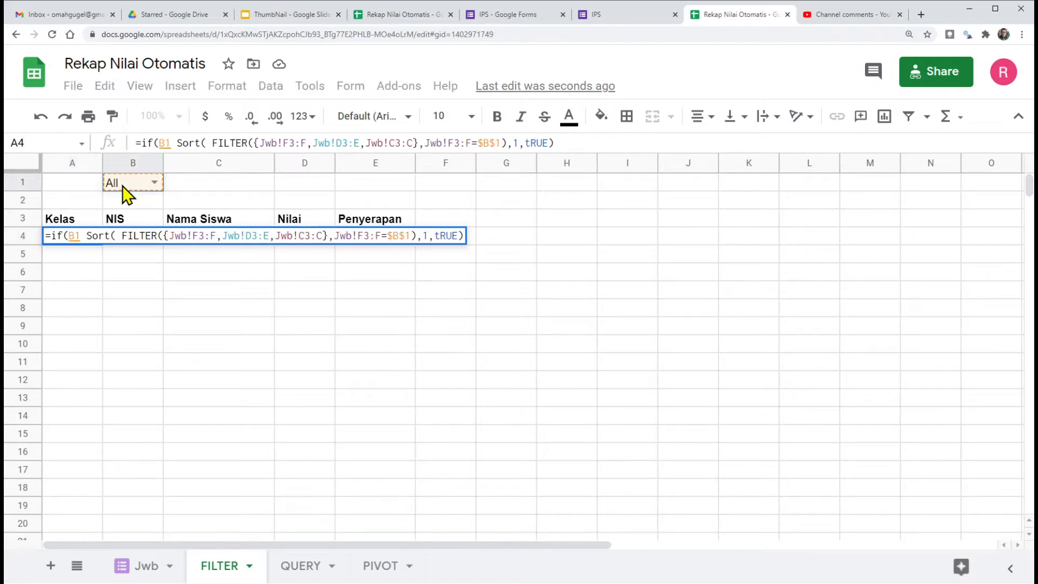
pyautogui.write('=')
pyautogui.write('"All')
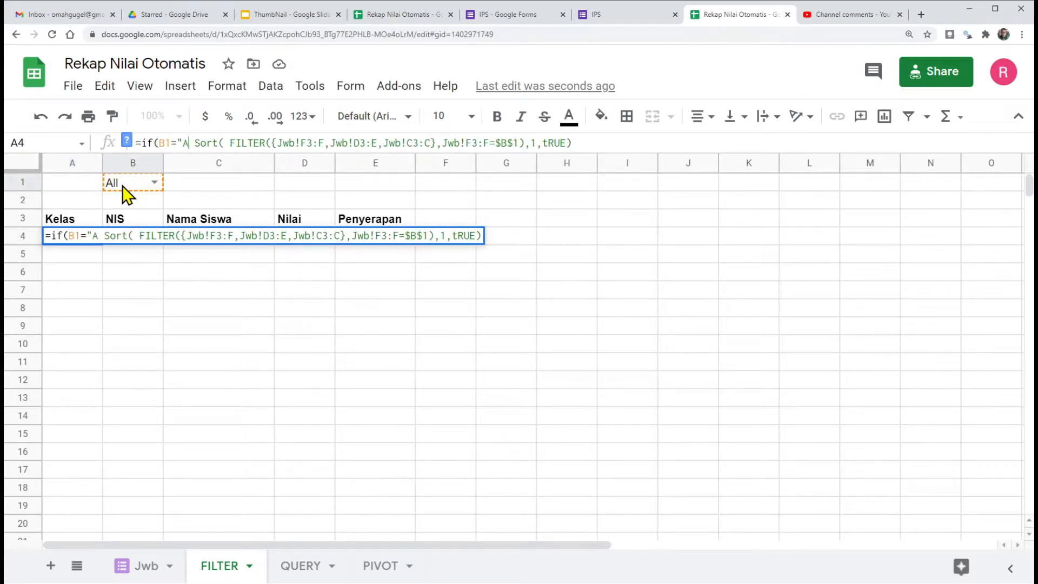
pyautogui.write('"')
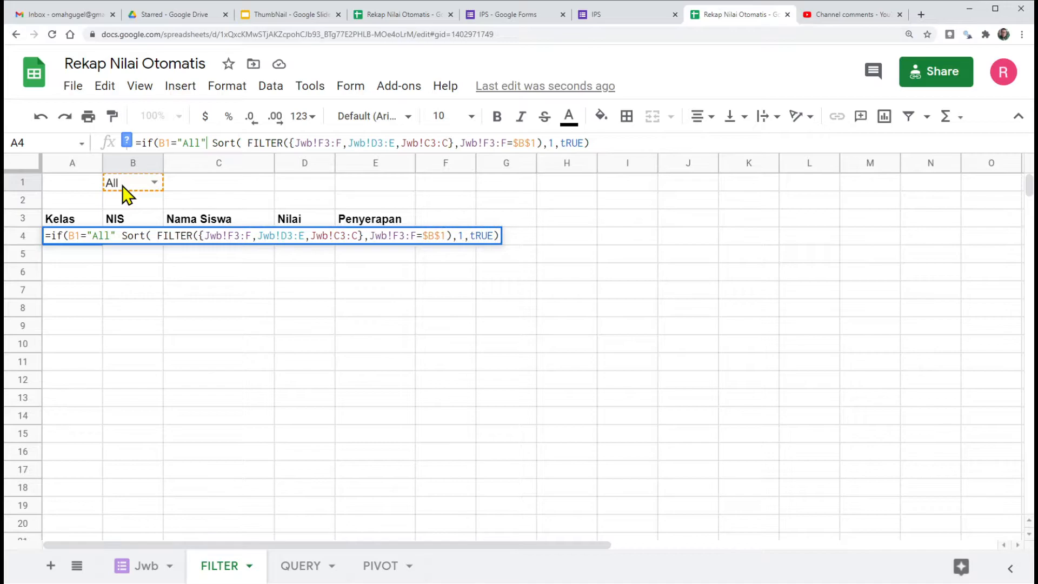
pyautogui.write(',')
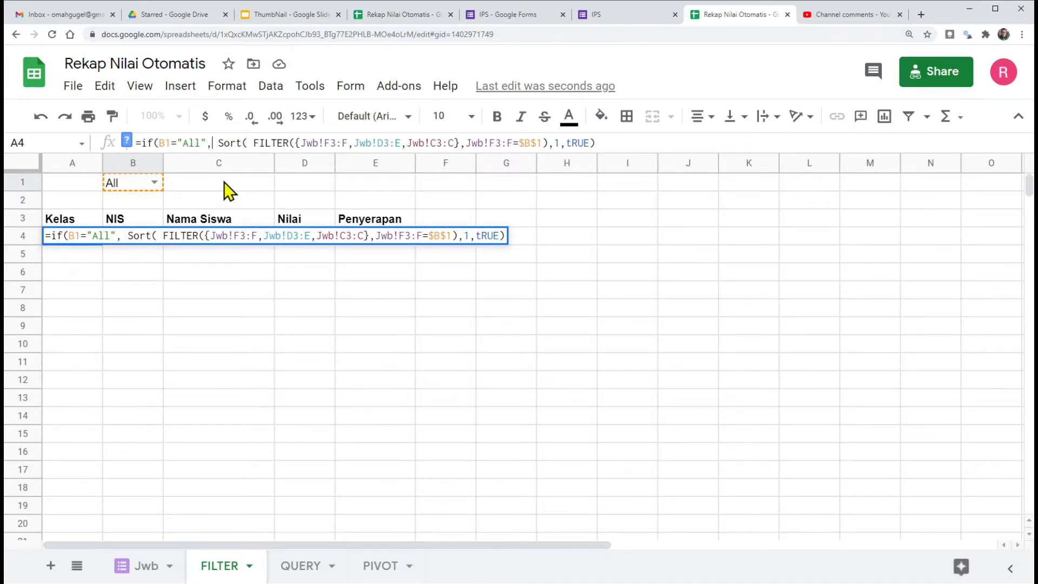
# Step: Insert a copy of Sort( FILTER({Jwb!F3:F,Jwb!D3:E,Jwb!C3:C} plus a comma as the IF formula's true branch, ahead of the original Sort
pyautogui.moveTo(218, 144); pyautogui.dragTo(461, 146)
pyautogui.hotkey('ctrl', 'c')
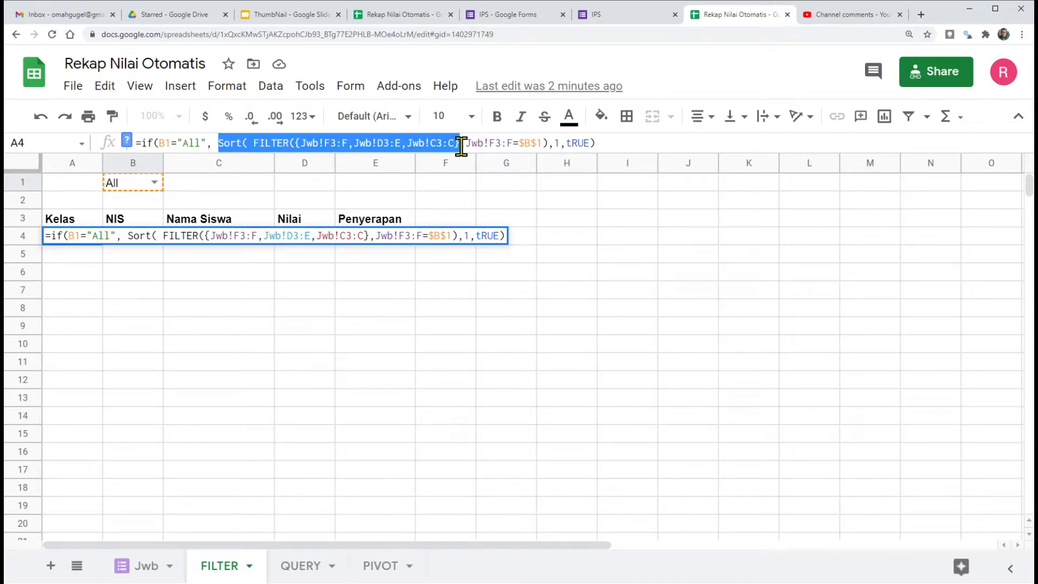
pyautogui.click(211, 144)
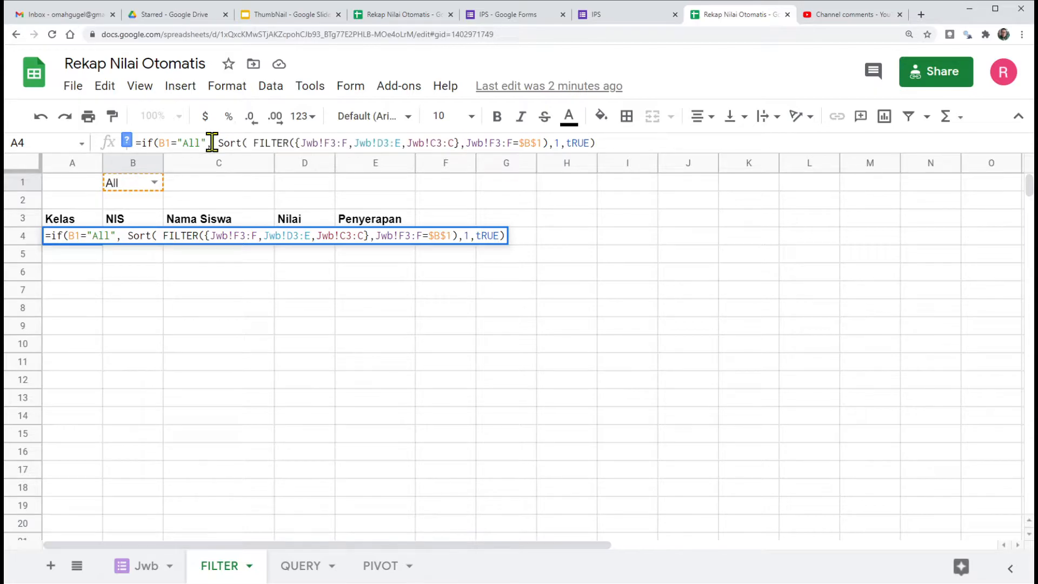
pyautogui.hotkey('ctrl', 'v')
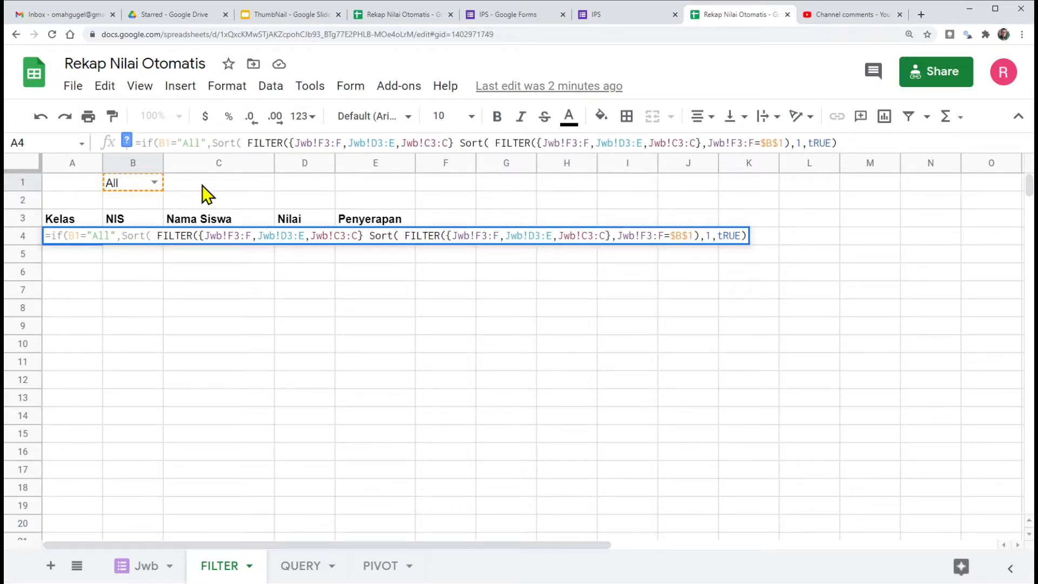
pyautogui.write(',')
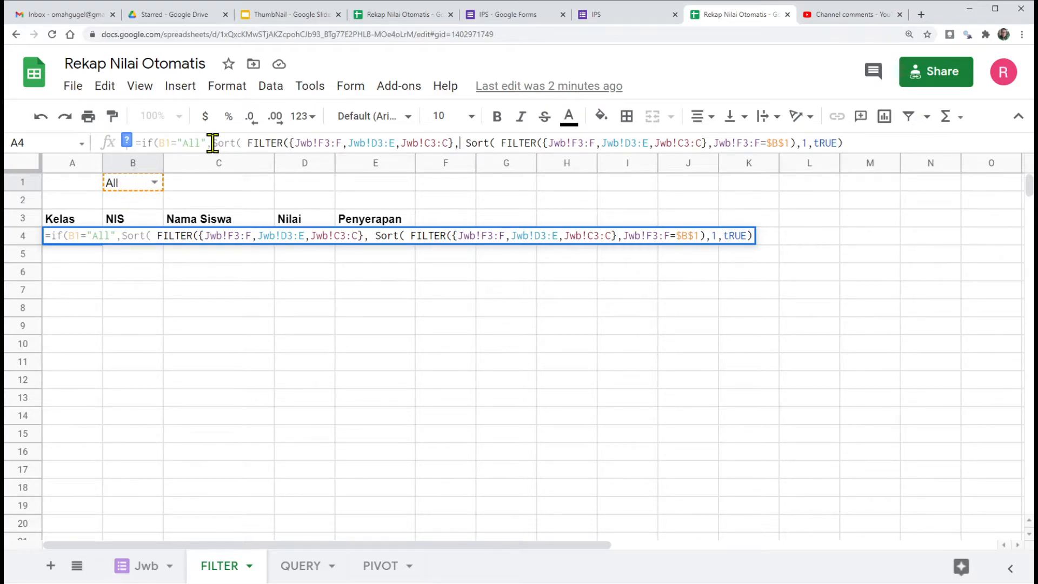
# Step: Remove FILTER( from the copied Sort and complete its arguments with 1,True and a closing parenthesis
pyautogui.moveTo(248, 143); pyautogui.dragTo(286, 144)
pyautogui.press('Delete')
pyautogui.press('Delete')
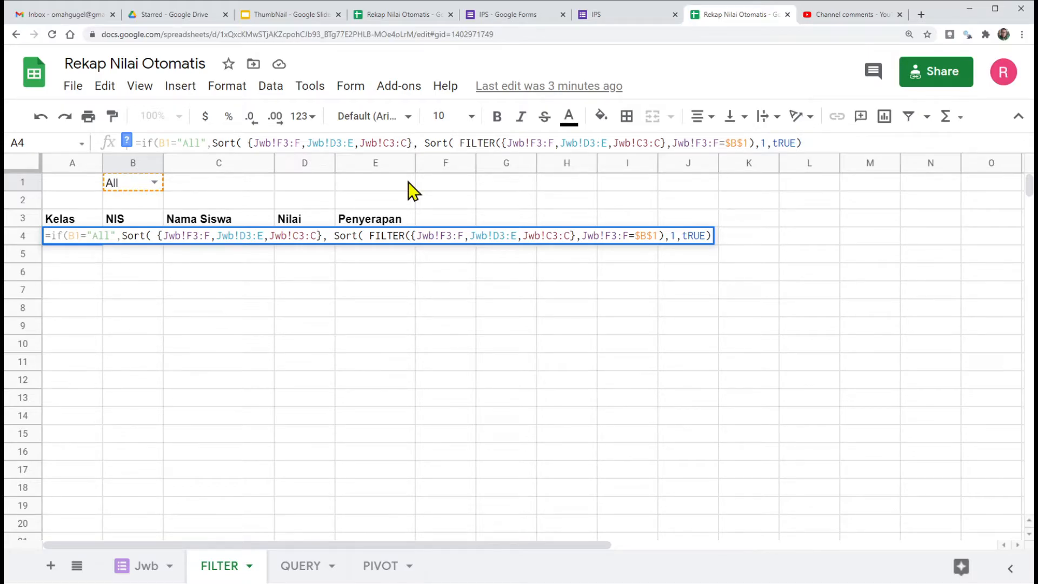
pyautogui.write(',')
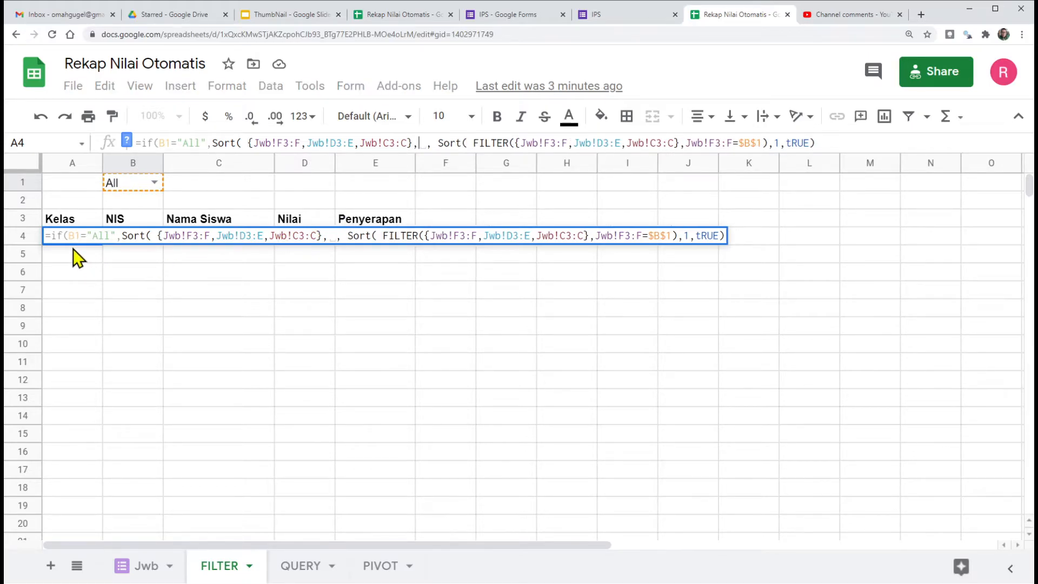
pyautogui.write('1')
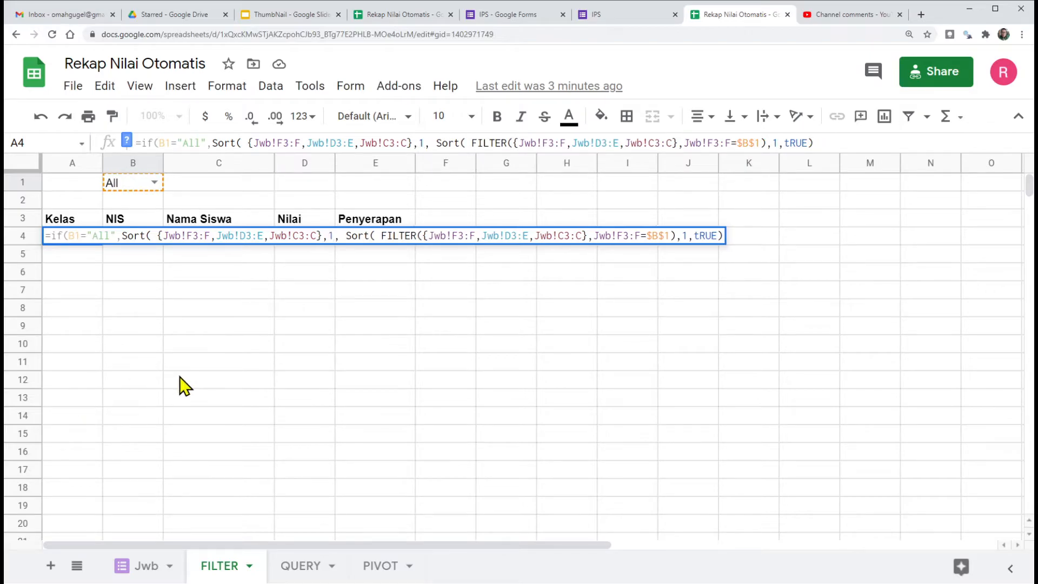
pyautogui.write(', ')
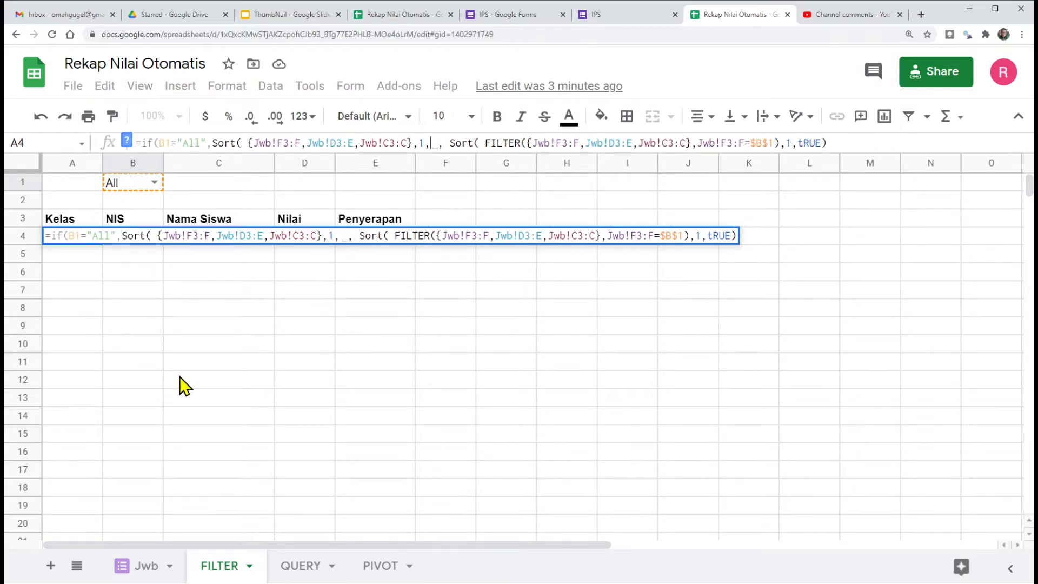
pyautogui.write('True')
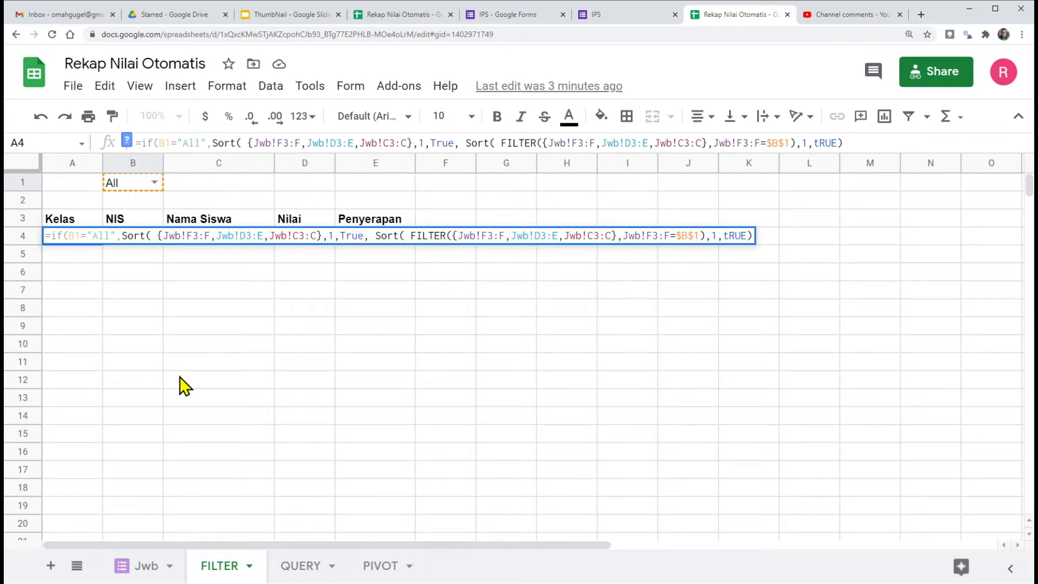
pyautogui.write(')')
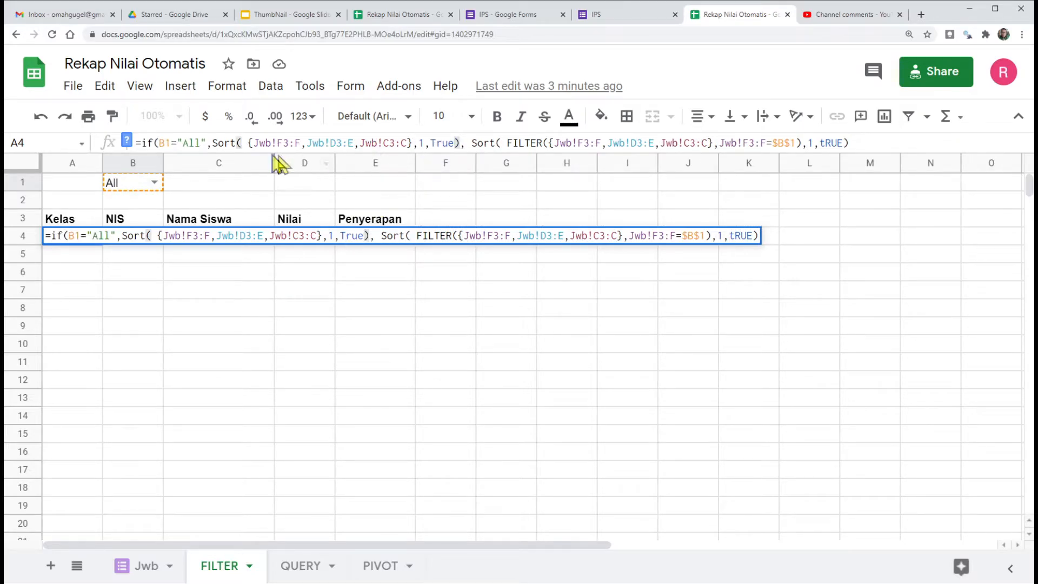
pyautogui.moveTo(212, 143); pyautogui.dragTo(462, 144)
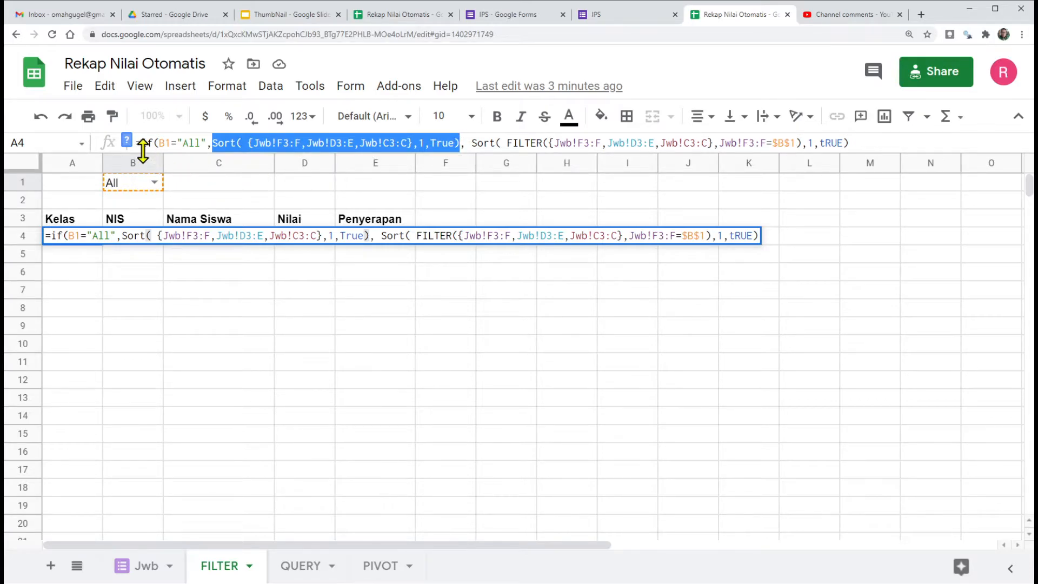
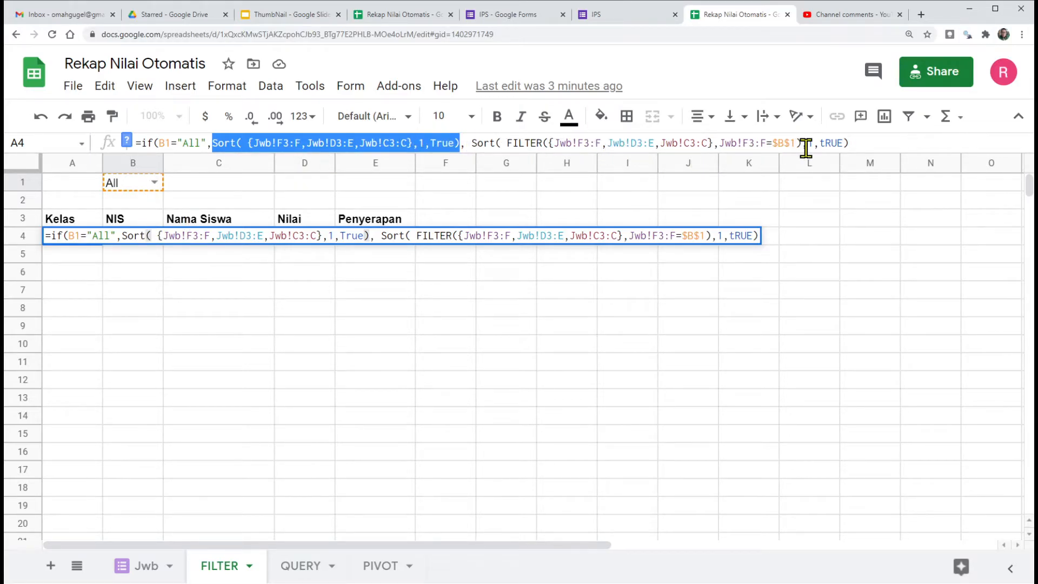
# Step: Enter the completed IF formula in A4 and check that the recap lists every class in order
pyautogui.click(853, 143)
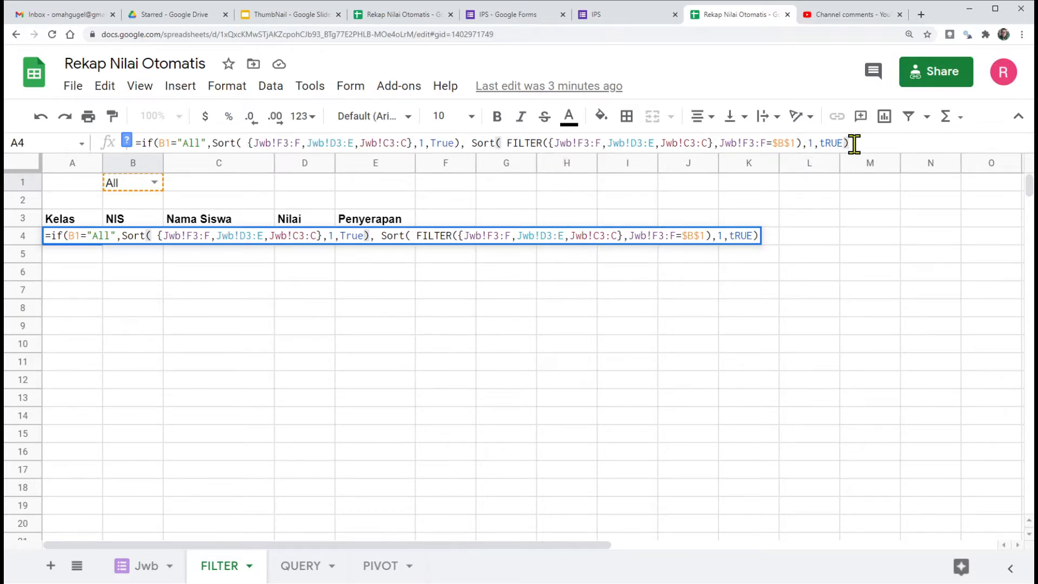
pyautogui.press('Return')
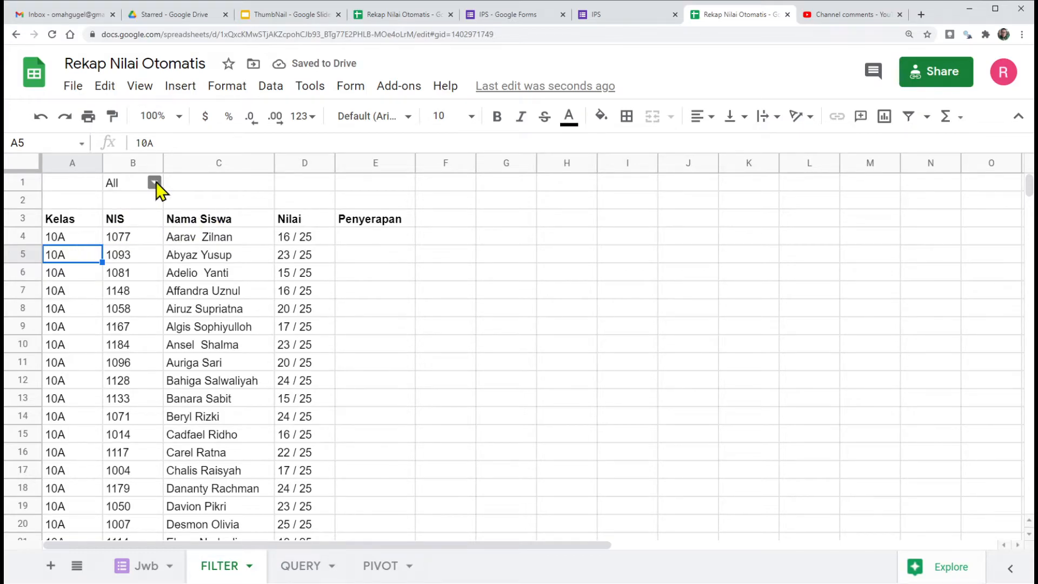
pyautogui.scroll(-13, 74, 246)
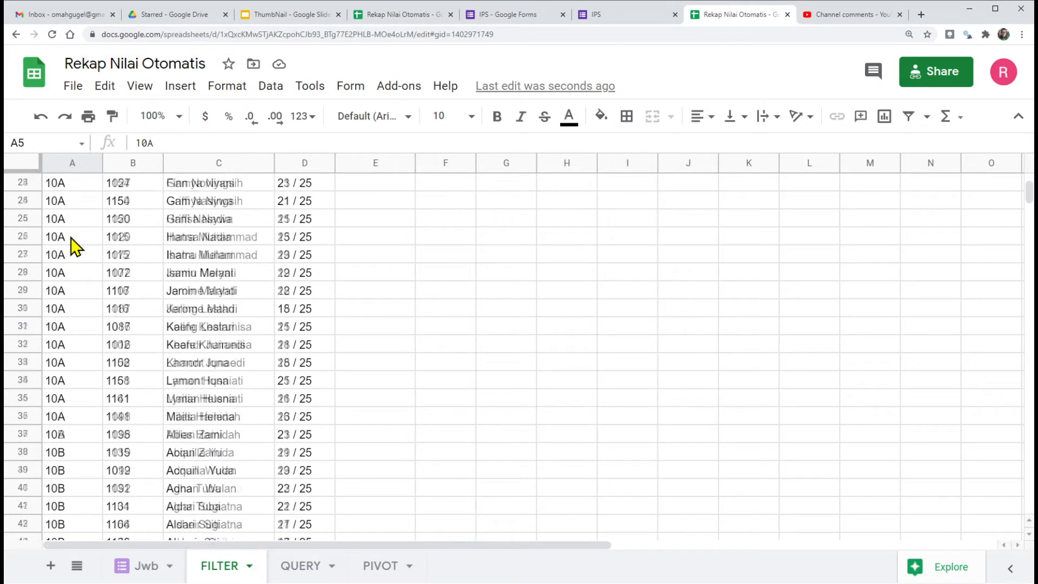
pyautogui.scroll(-9, 60, 291)
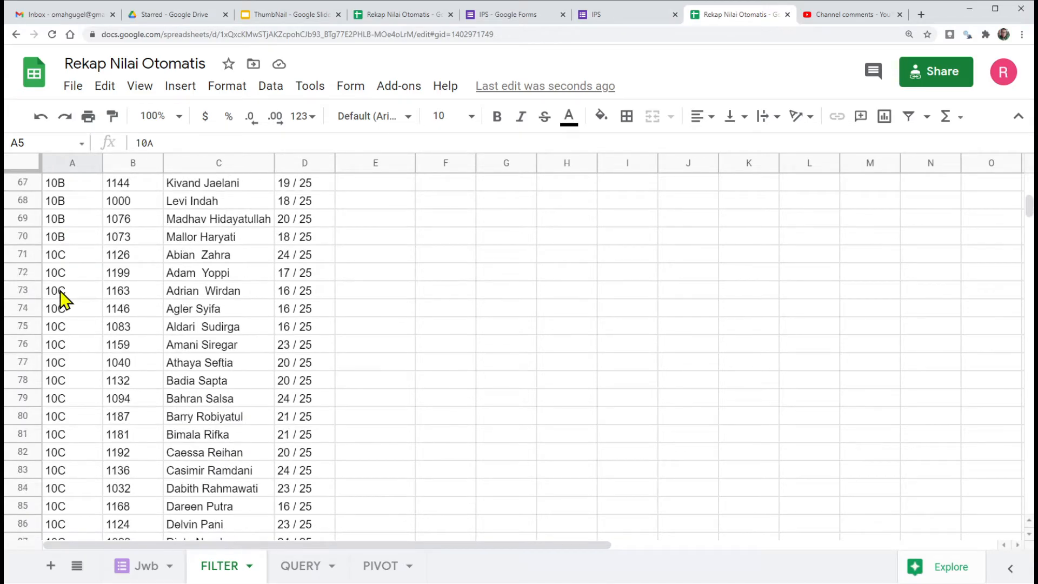
pyautogui.scroll(-6, 71, 360)
# Step: Freeze rows 1 to 3 of the FILTER sheet
pyautogui.scroll(20, 70, 359)
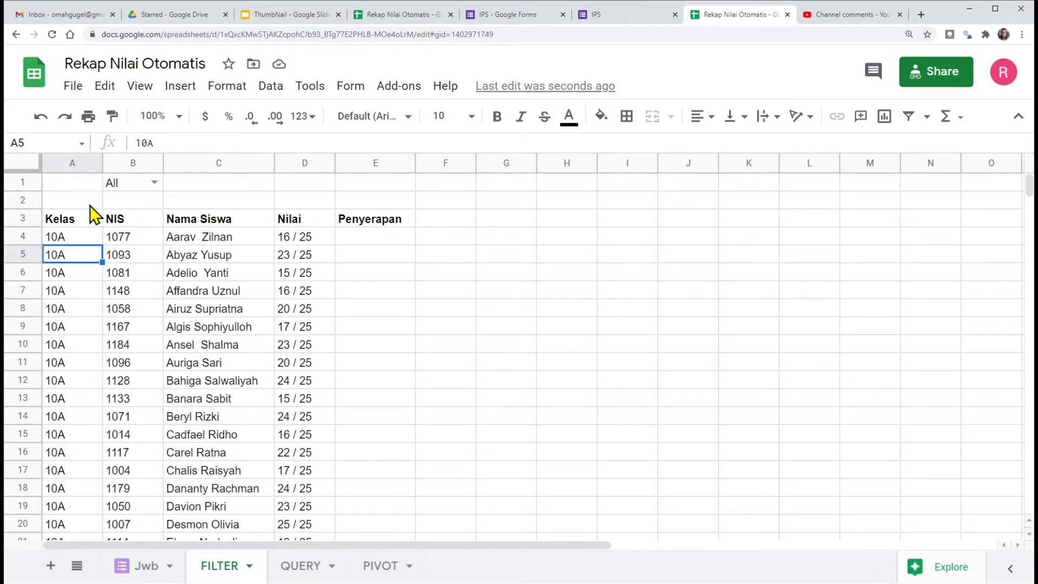
pyautogui.moveTo(30, 173); pyautogui.dragTo(30, 222)
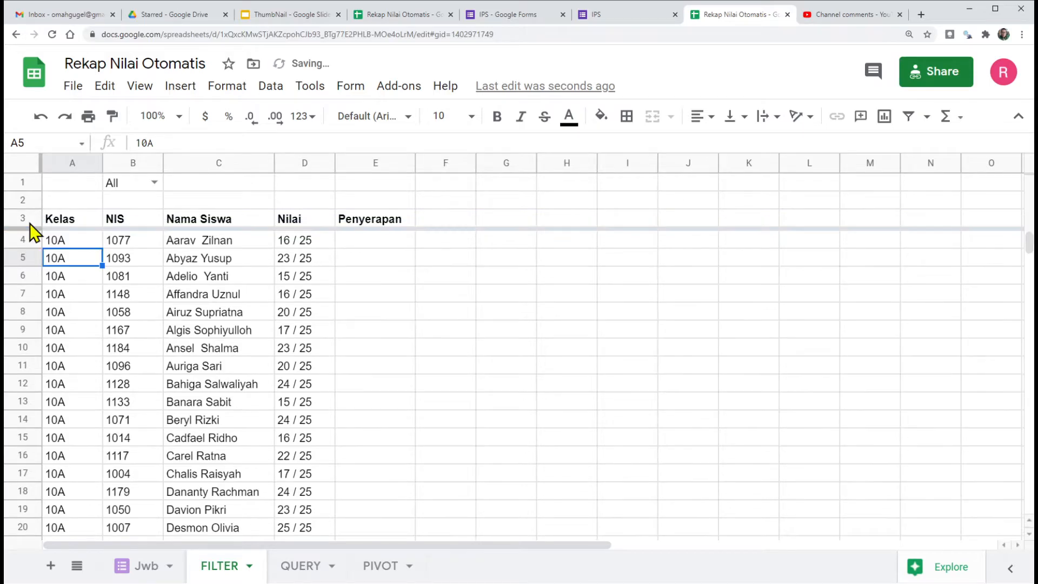
# Step: Test the class selector in B1 with 10A, 10B and 10D, set it back to All, and check the list
pyautogui.click(155, 183)
pyautogui.click(130, 224)
pyautogui.click(154, 182)
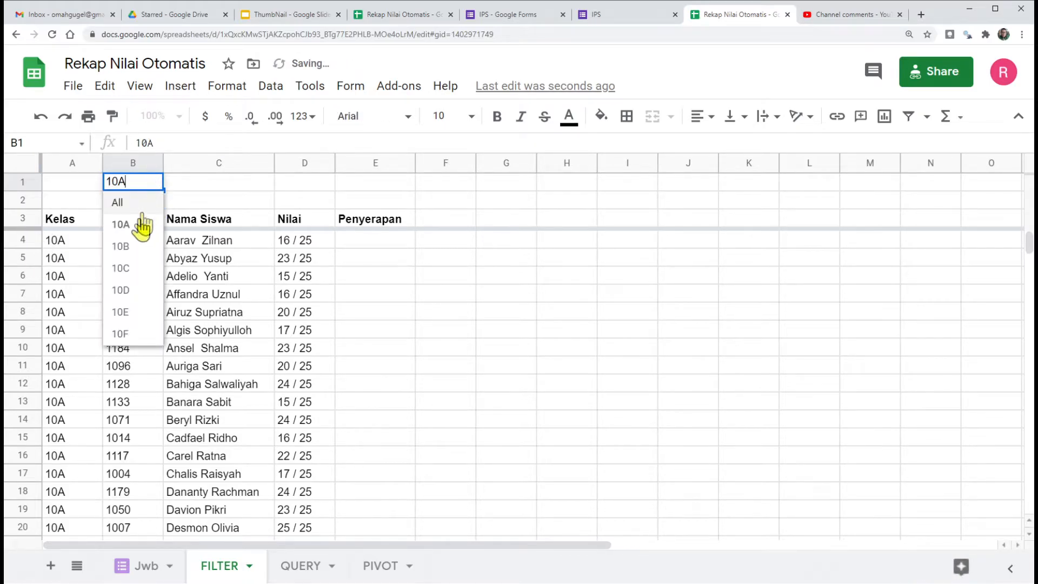
pyautogui.click(130, 244)
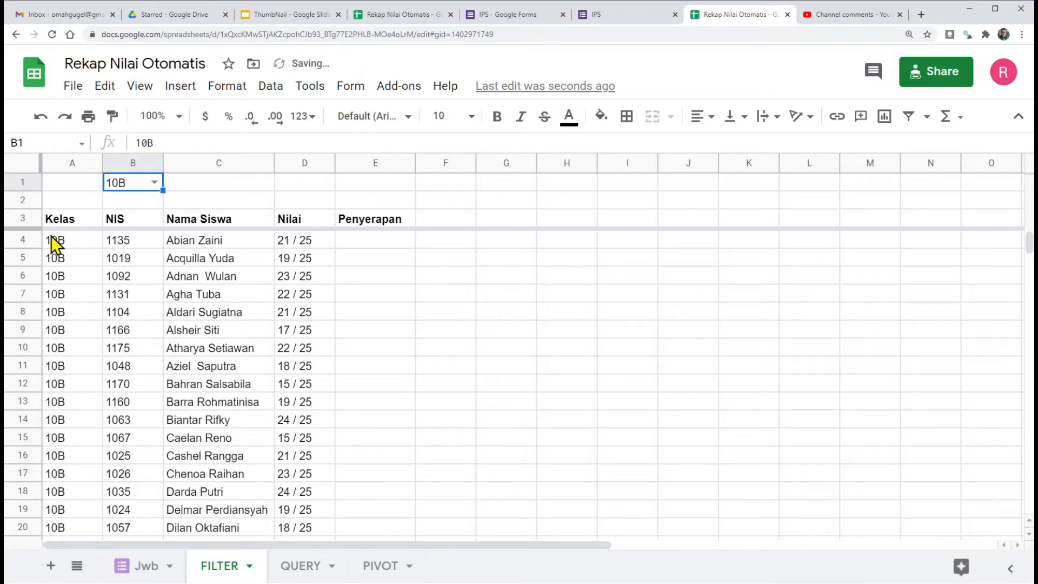
pyautogui.click(154, 183)
pyautogui.click(131, 292)
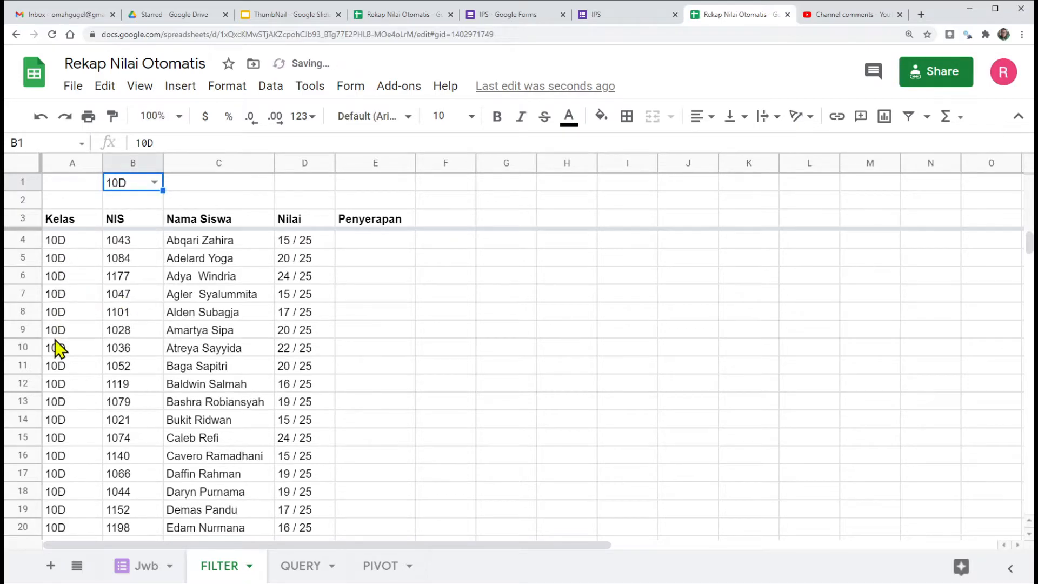
pyautogui.click(155, 184)
pyautogui.click(124, 202)
pyautogui.scroll(-9, 92, 295)
pyautogui.scroll(-9, 92, 295)
pyautogui.scroll(2, 92, 295)
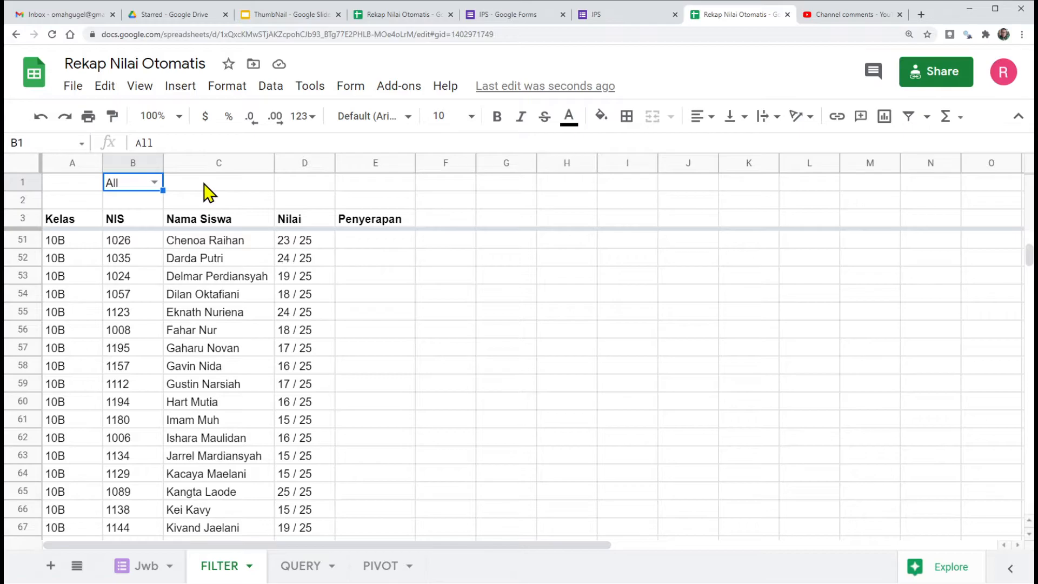
# Step: Enter the formula ="Kelas : "&B1 in C1 as a dynamic class title
pyautogui.click(195, 174)
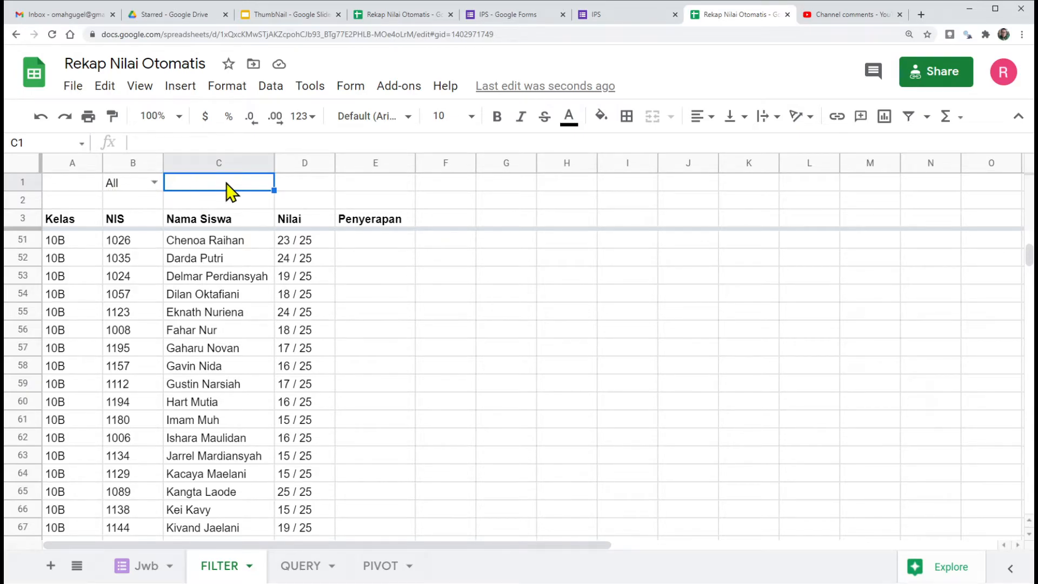
pyautogui.write('=')
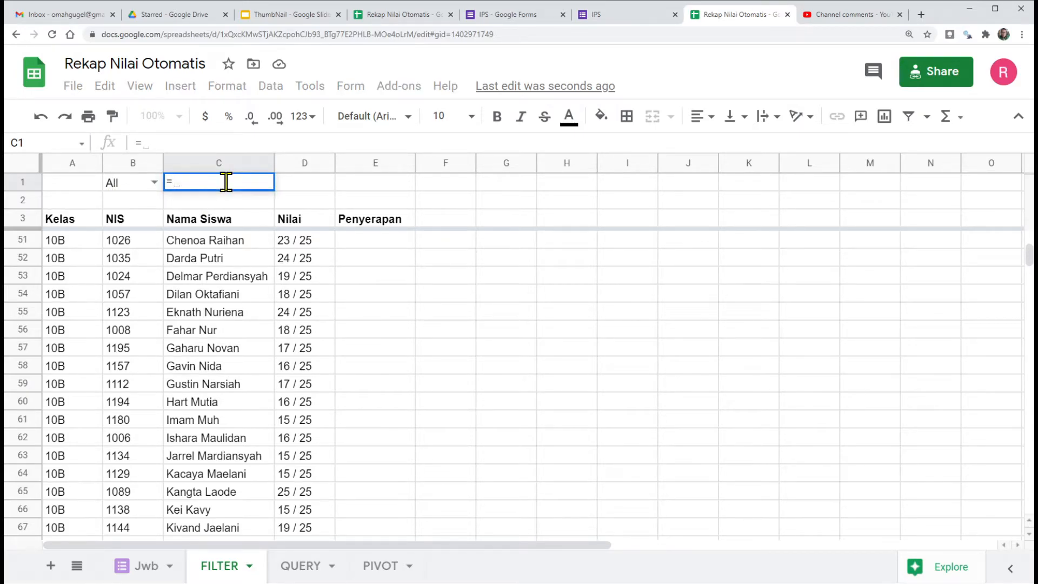
pyautogui.write('"')
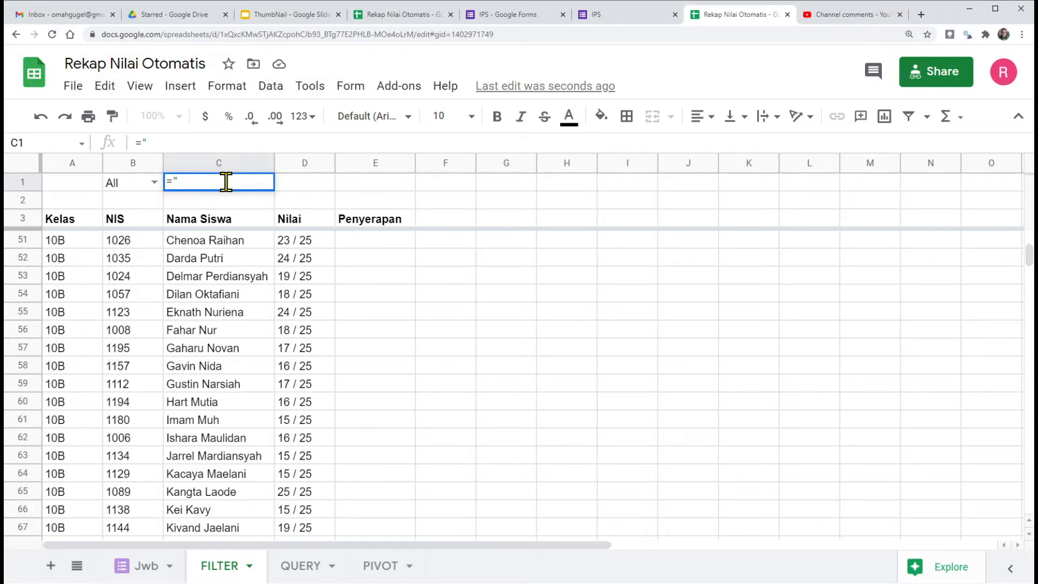
pyautogui.write('Kelas')
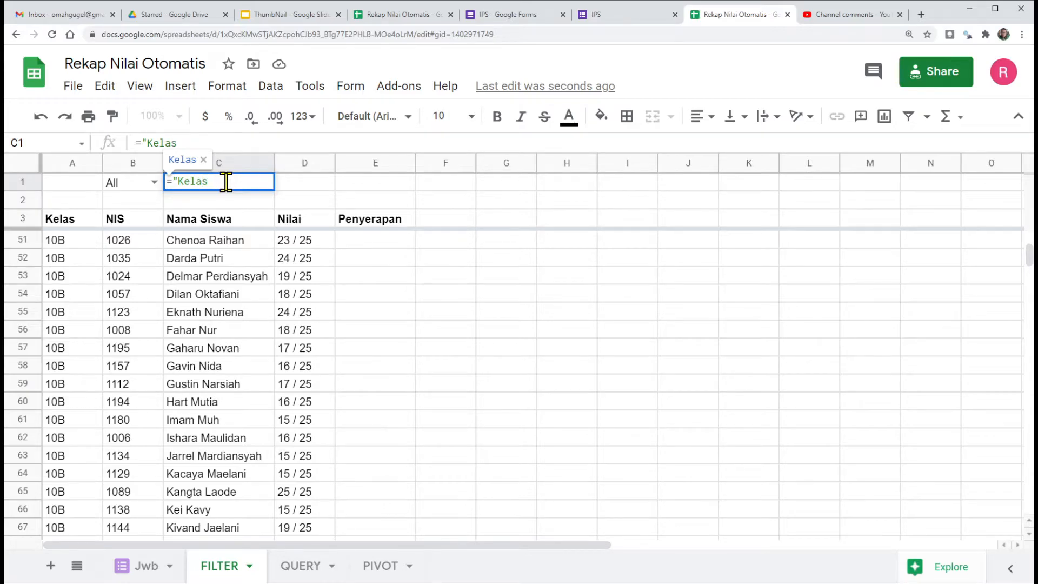
pyautogui.write(' :')
pyautogui.write('"&')
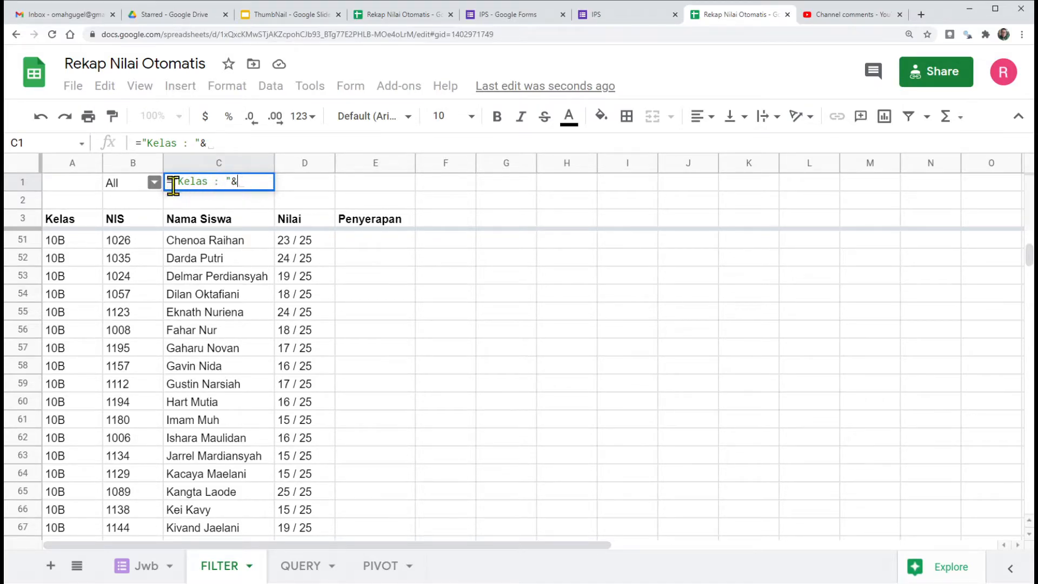
pyautogui.click(116, 186)
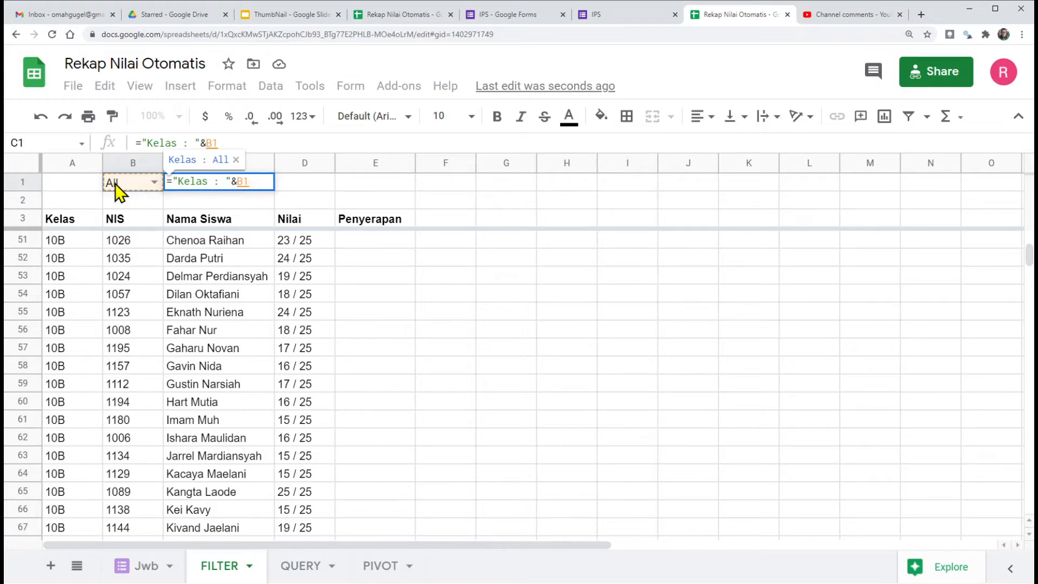
pyautogui.press('Return')
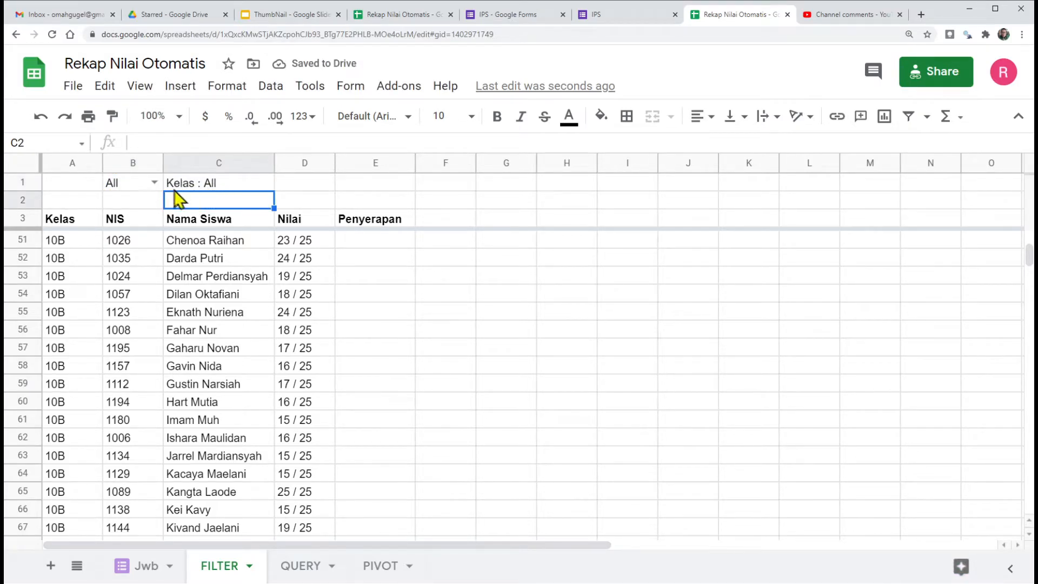
# Step: Test the C1 title by setting the class in B1 to 10A and then to 10C
pyautogui.click(155, 184)
pyautogui.click(124, 224)
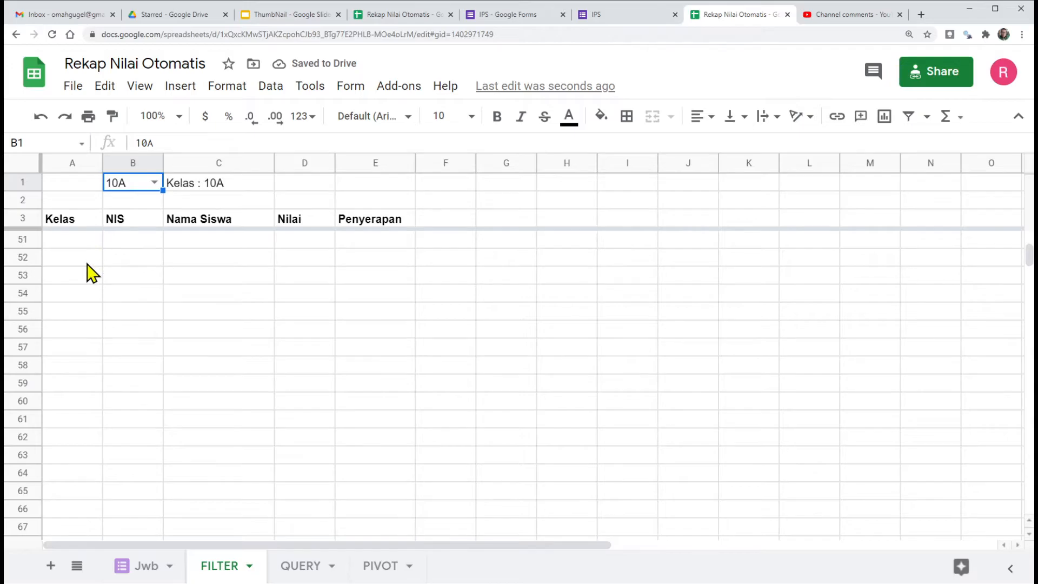
pyautogui.scroll(15, 87, 264)
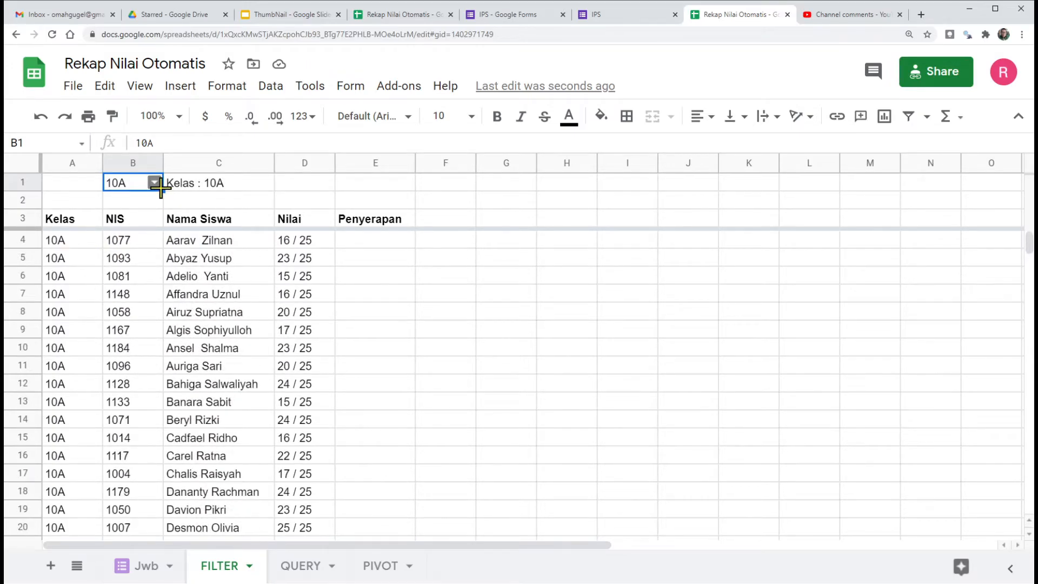
pyautogui.click(182, 187)
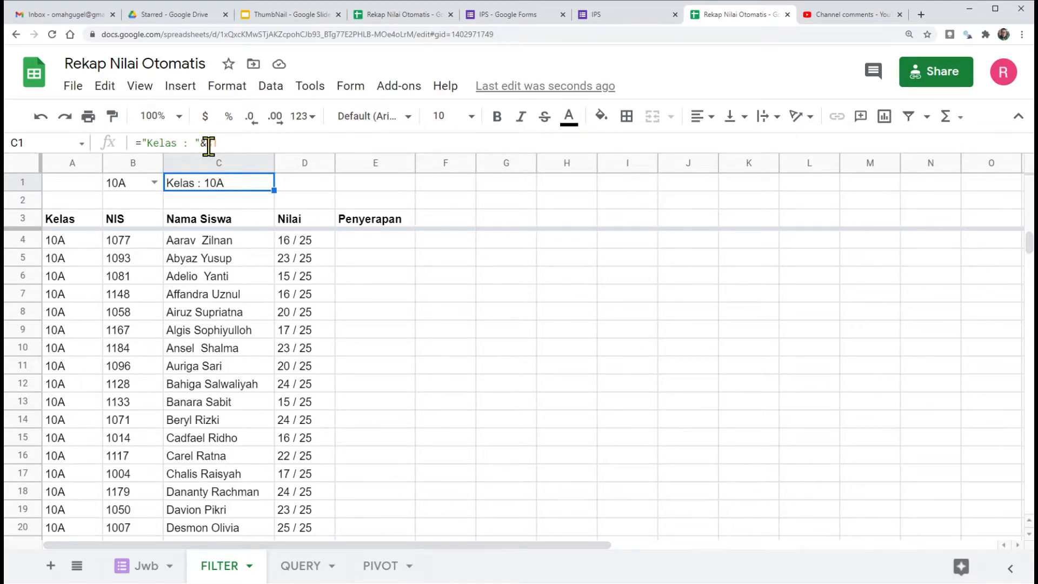
pyautogui.click(155, 182)
pyautogui.click(127, 270)
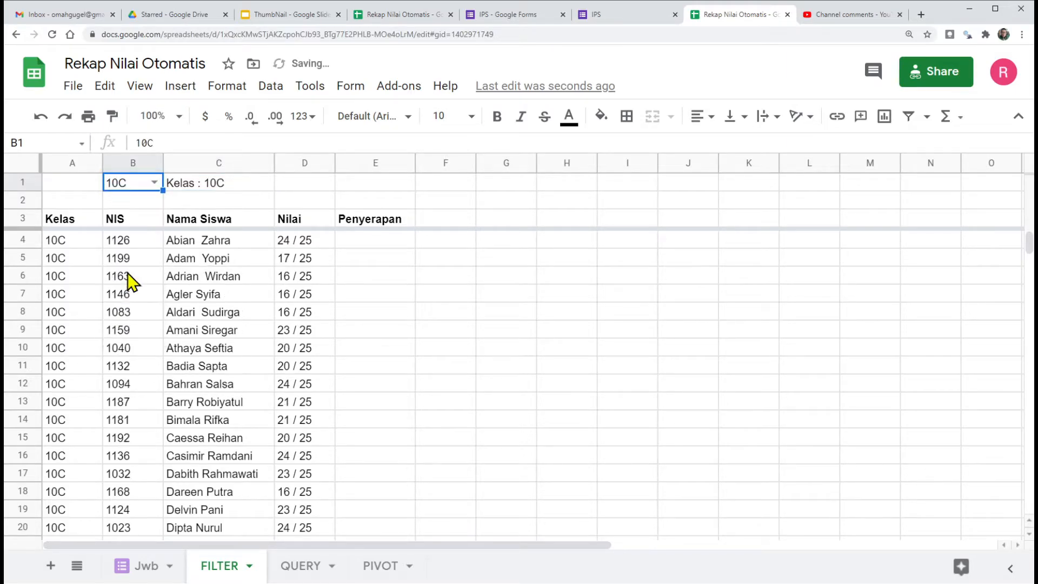
pyautogui.click(181, 186)
# Step: Check the ranking table in the finished example spreadsheet, then begin an ARRAY_CONSTRAIN formula in G4 of the working FILTER sheet
pyautogui.click(382, 14)
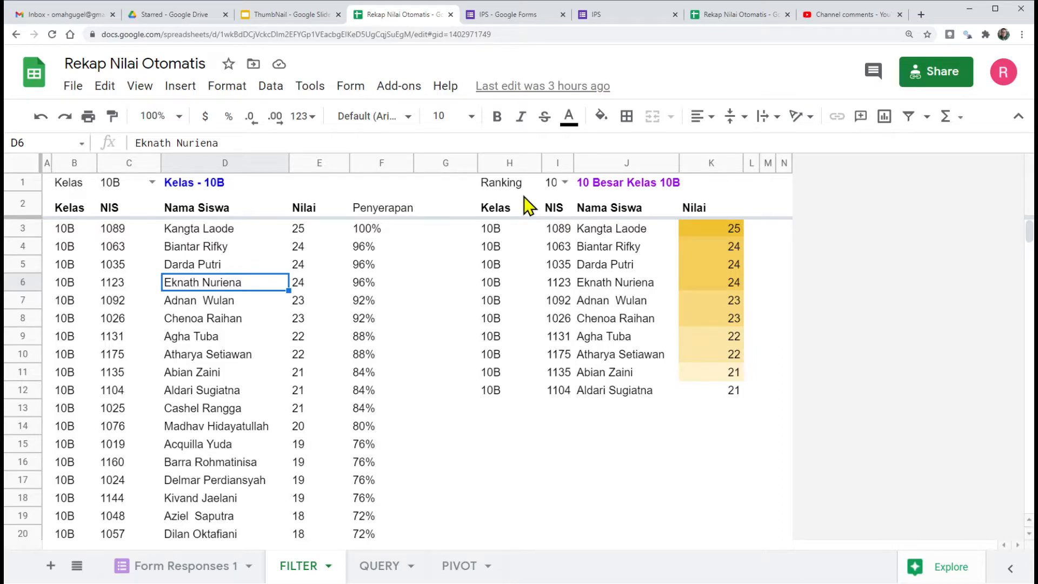
pyautogui.click(497, 217)
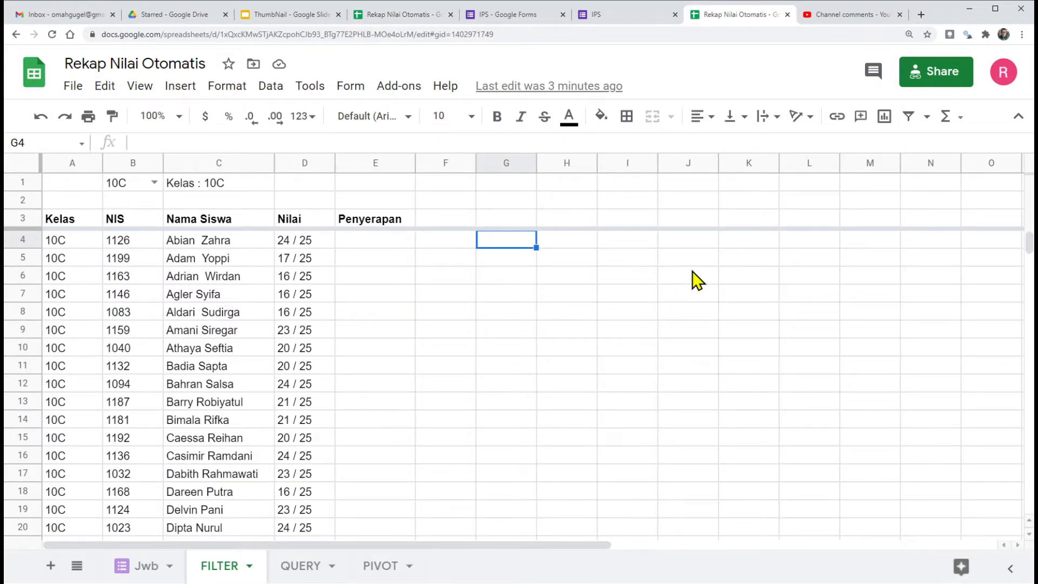
pyautogui.write('=arra')
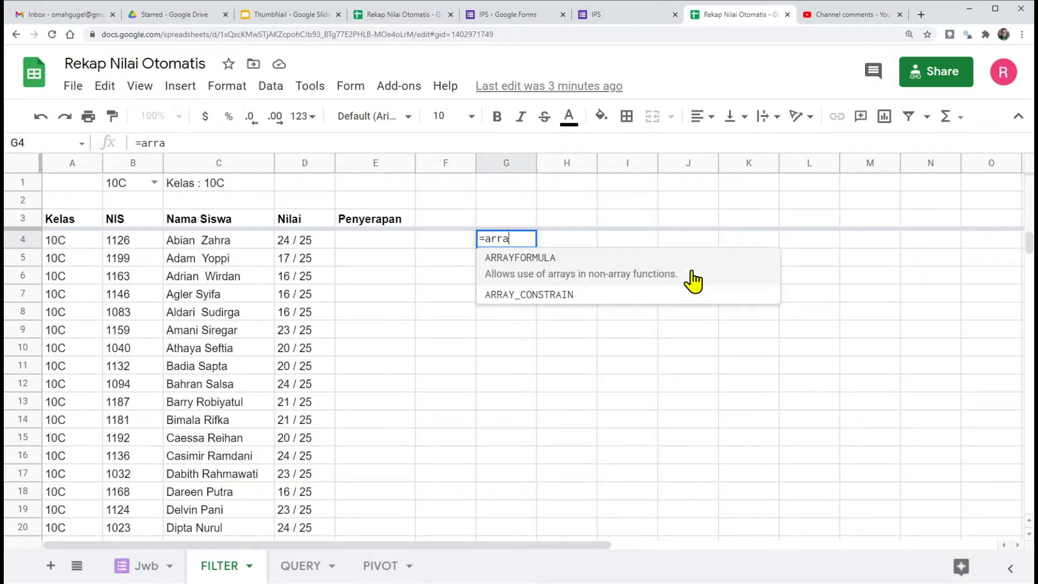
pyautogui.click(530, 285)
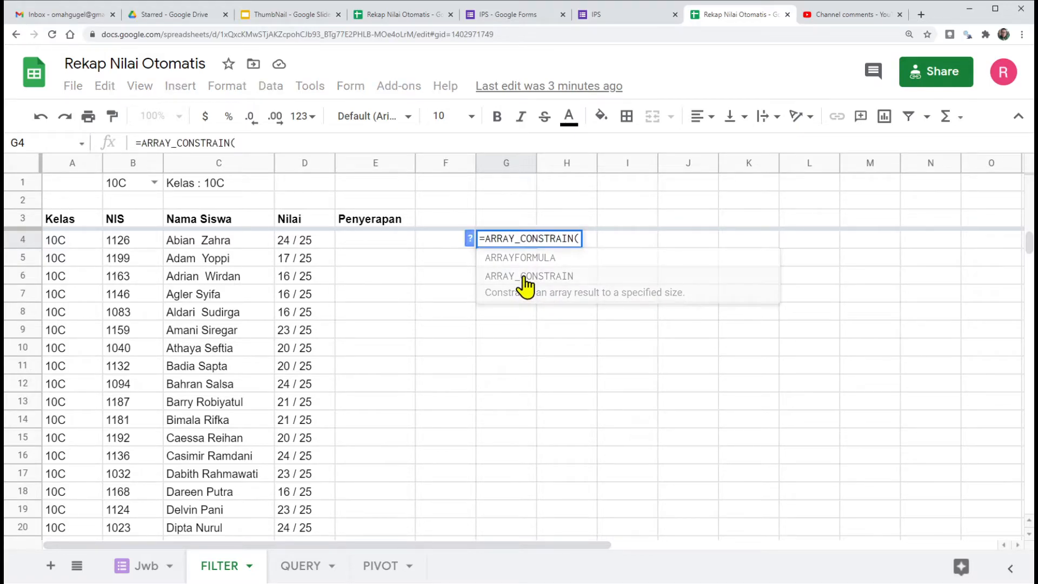
pyautogui.click(469, 238)
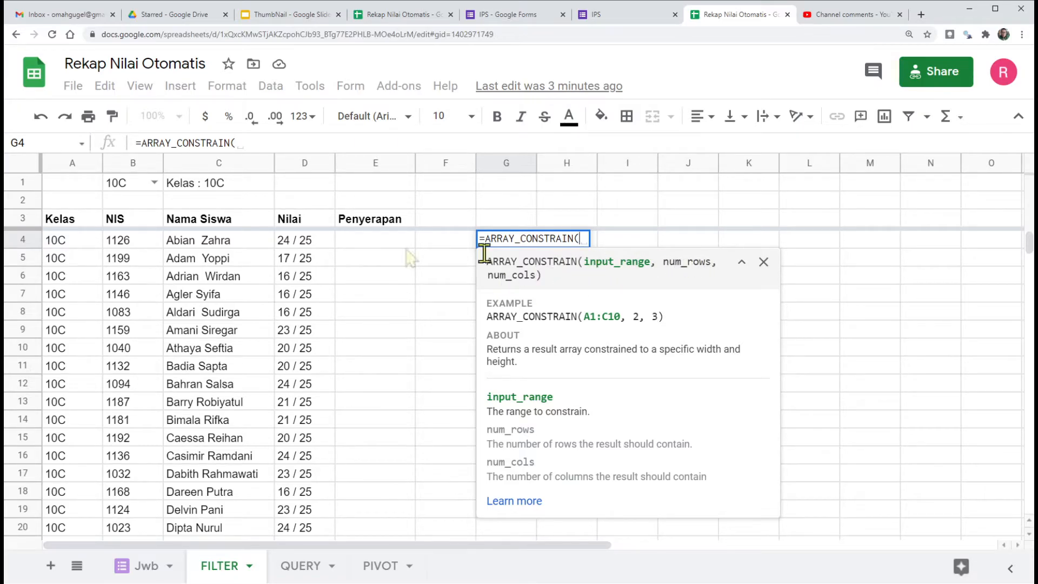
# Step: Complete the G4 formula with the input range A4:E, 10 rows and 4 columns, and enter it
pyautogui.moveTo(56, 242); pyautogui.dragTo(394, 334)
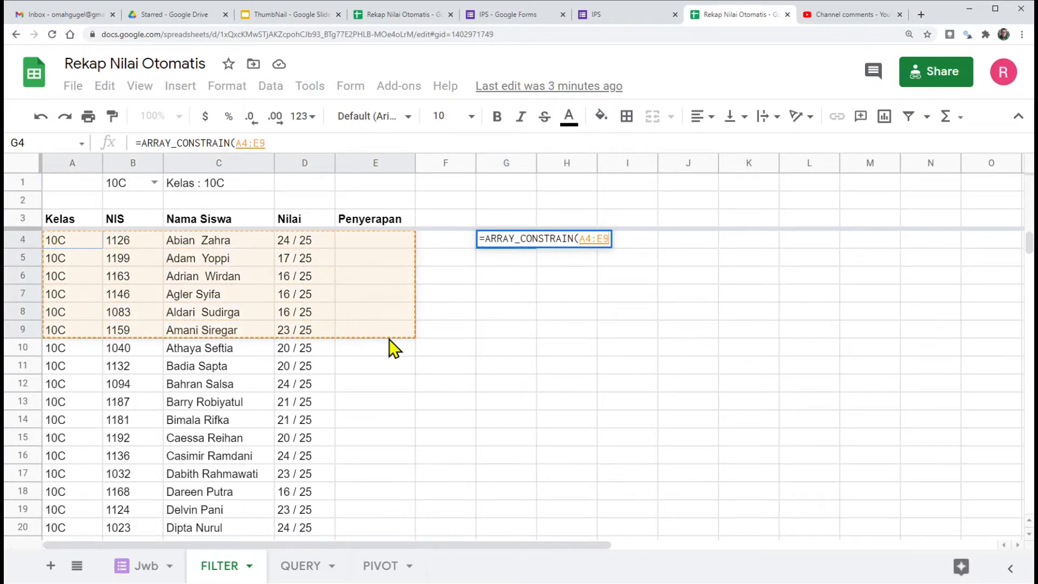
pyautogui.moveTo(602, 238); pyautogui.dragTo(610, 238)
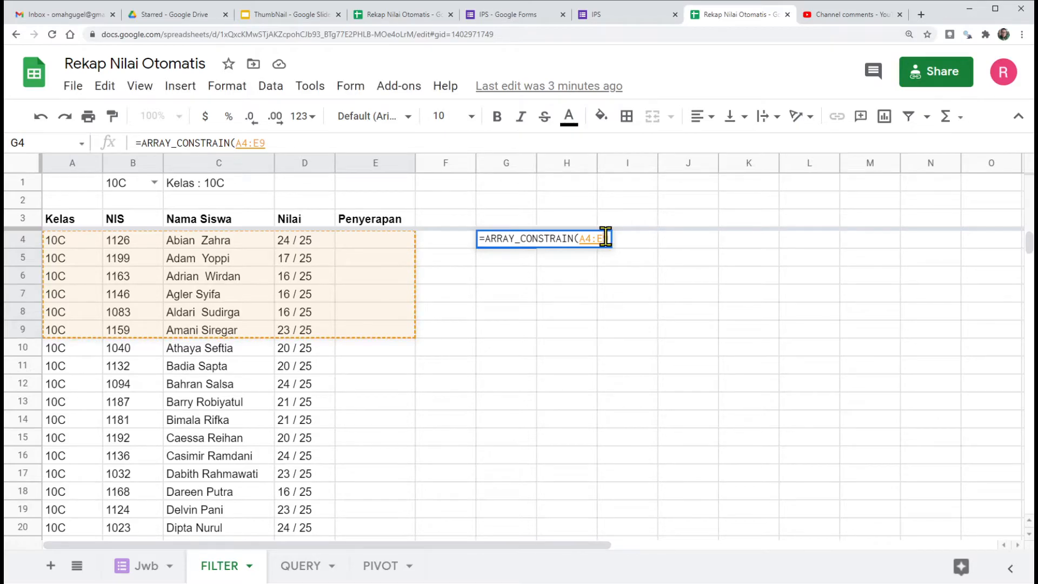
pyautogui.press('BackSpace')
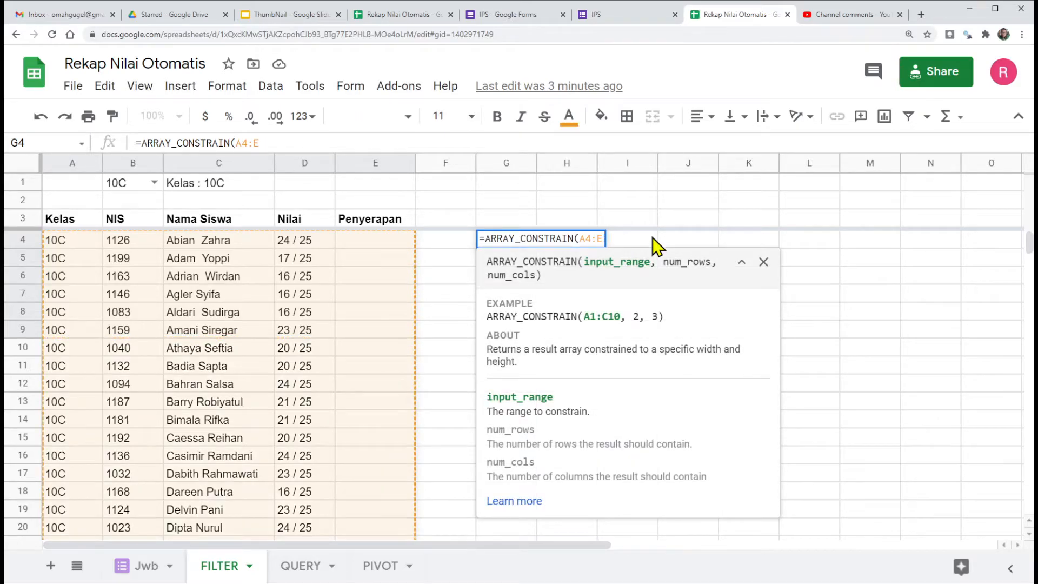
pyautogui.write(',')
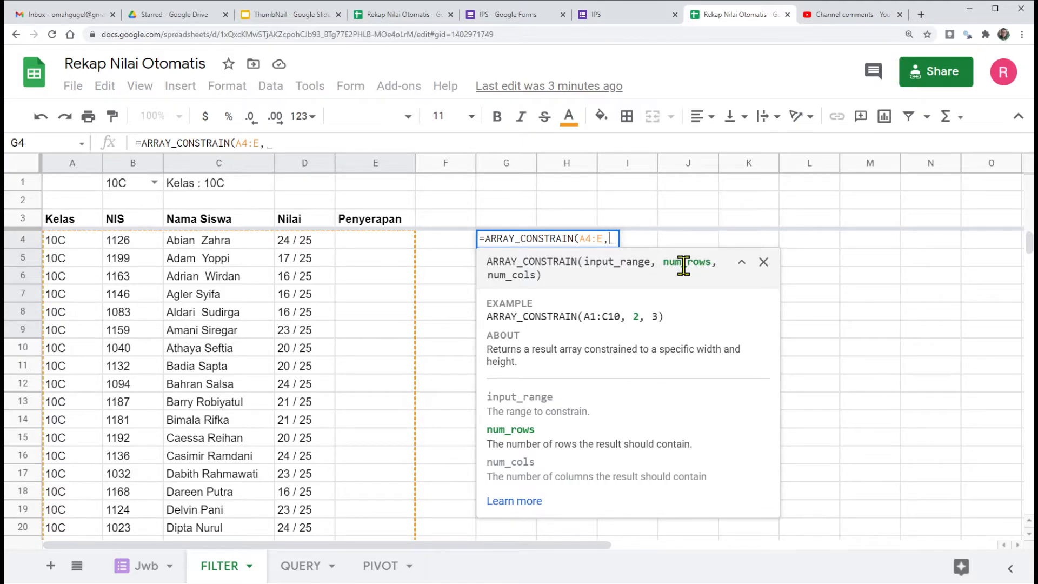
pyautogui.write('10')
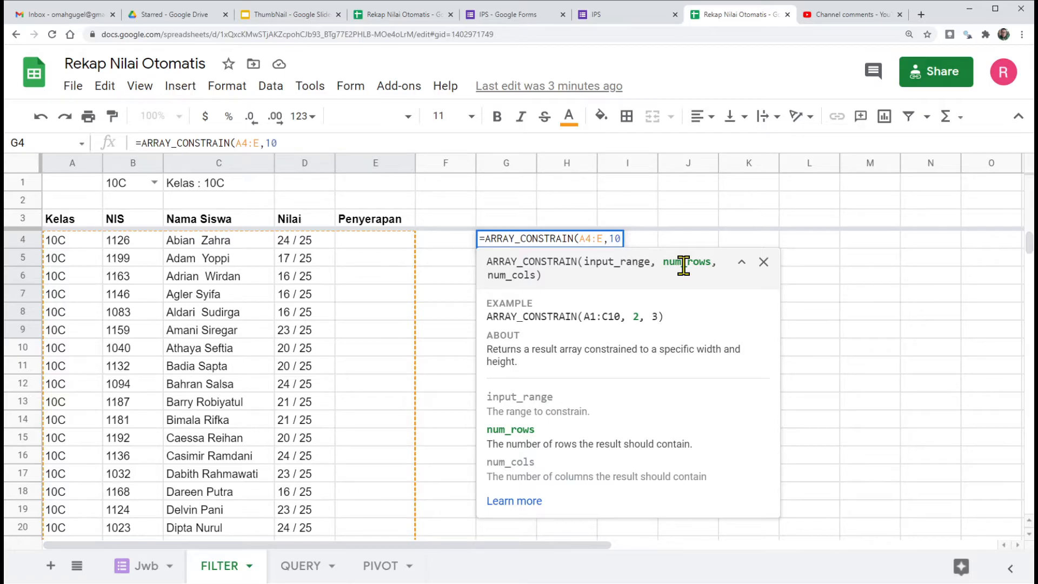
pyautogui.write(',')
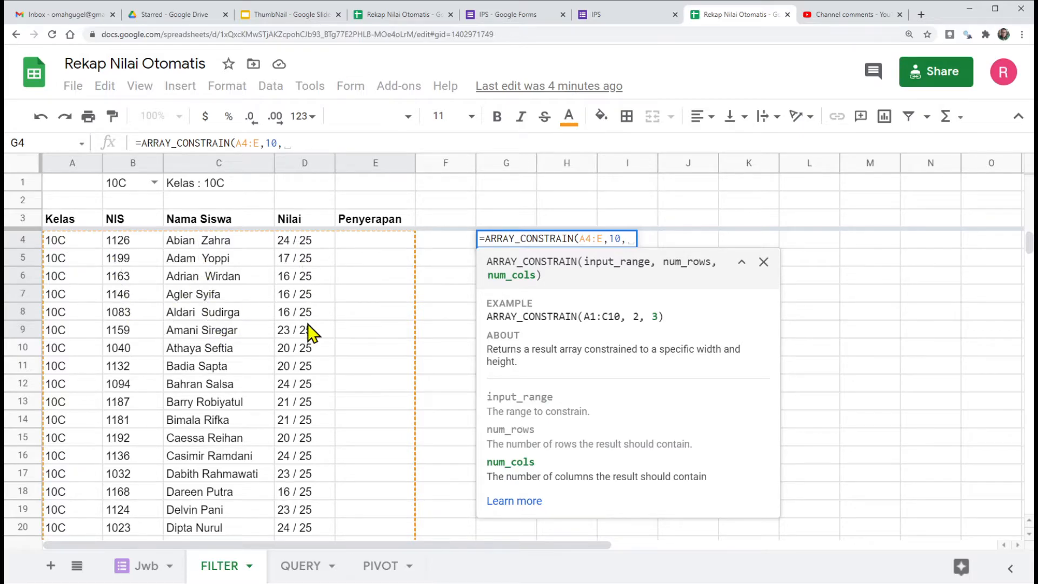
pyautogui.write('4')
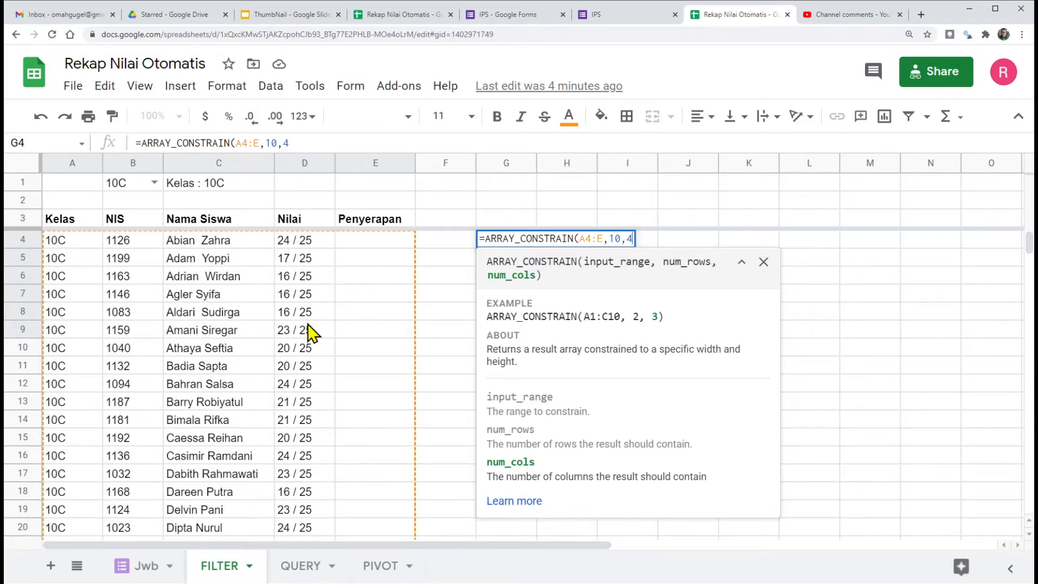
pyautogui.write(')')
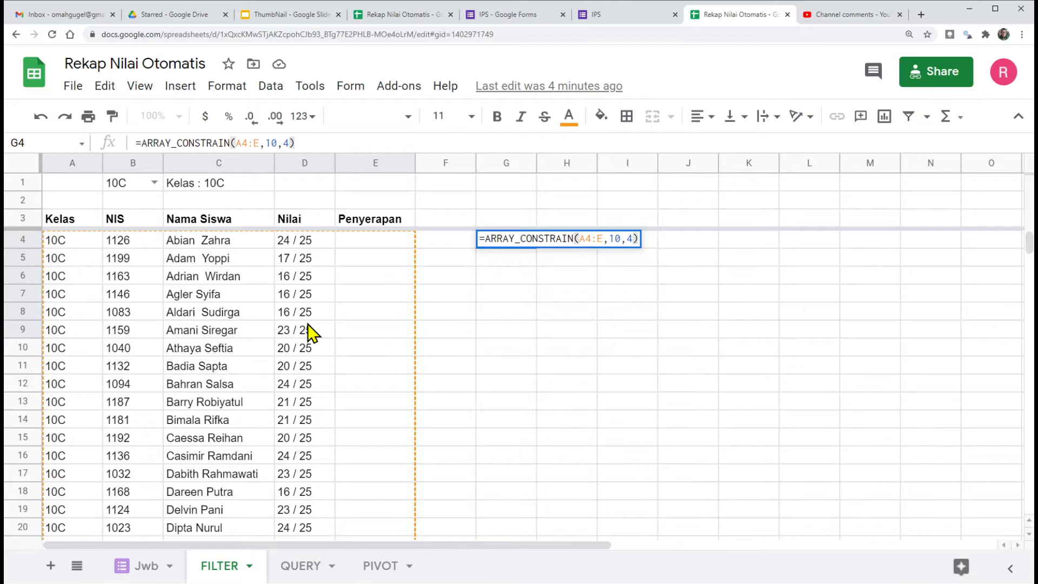
pyautogui.press('Return')
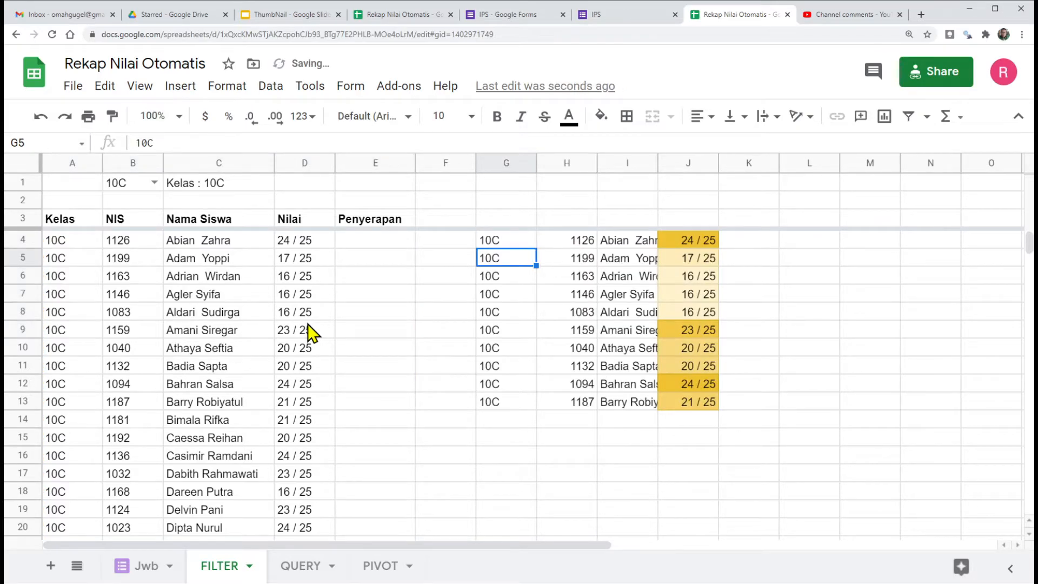
# Step: Set the number of rows in the G4 ARRAY_CONSTRAIN formula to 5
pyautogui.click(495, 238)
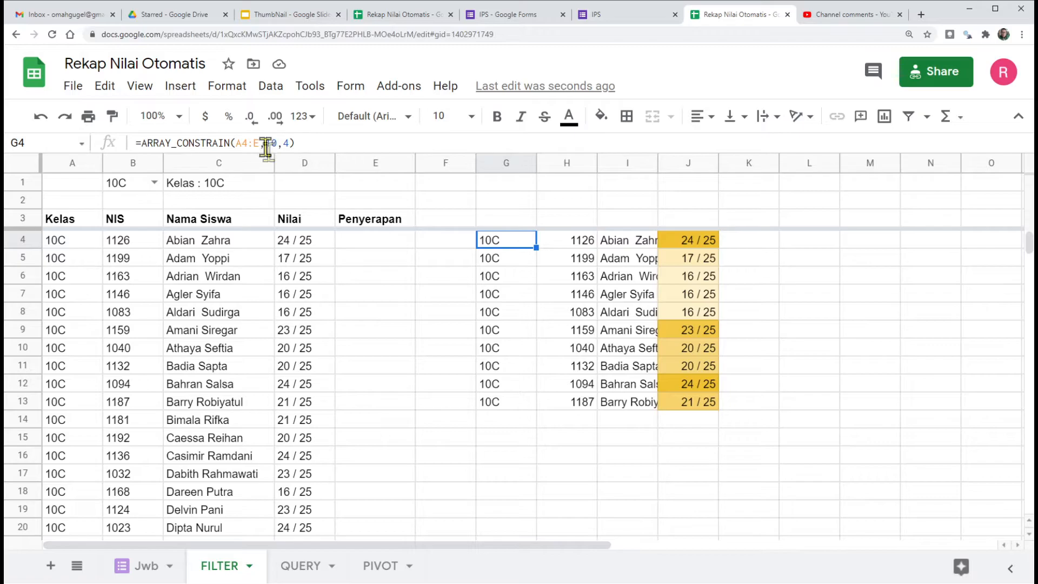
pyautogui.doubleClick(490, 242)
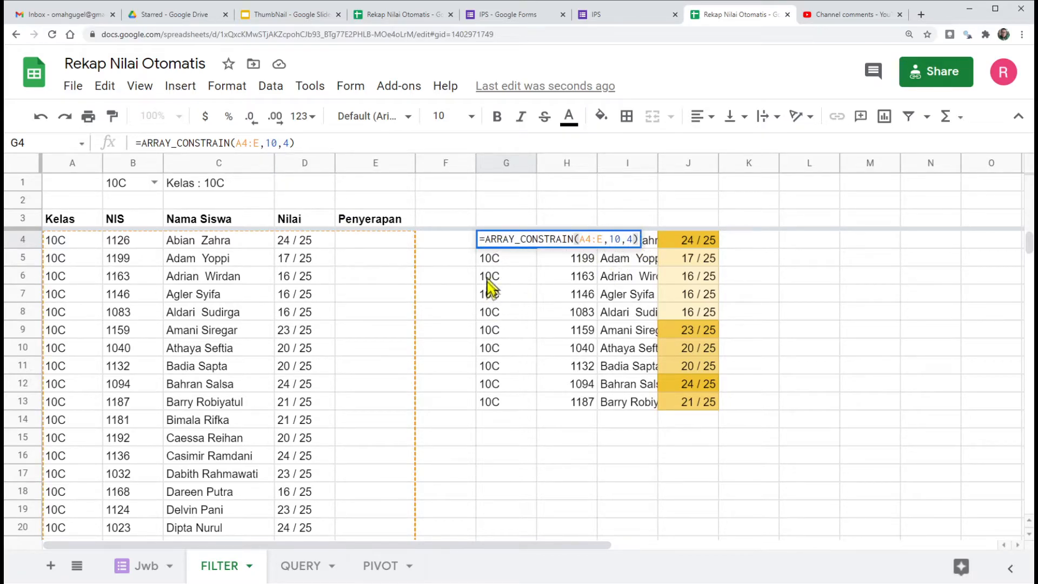
pyautogui.press('Escape')
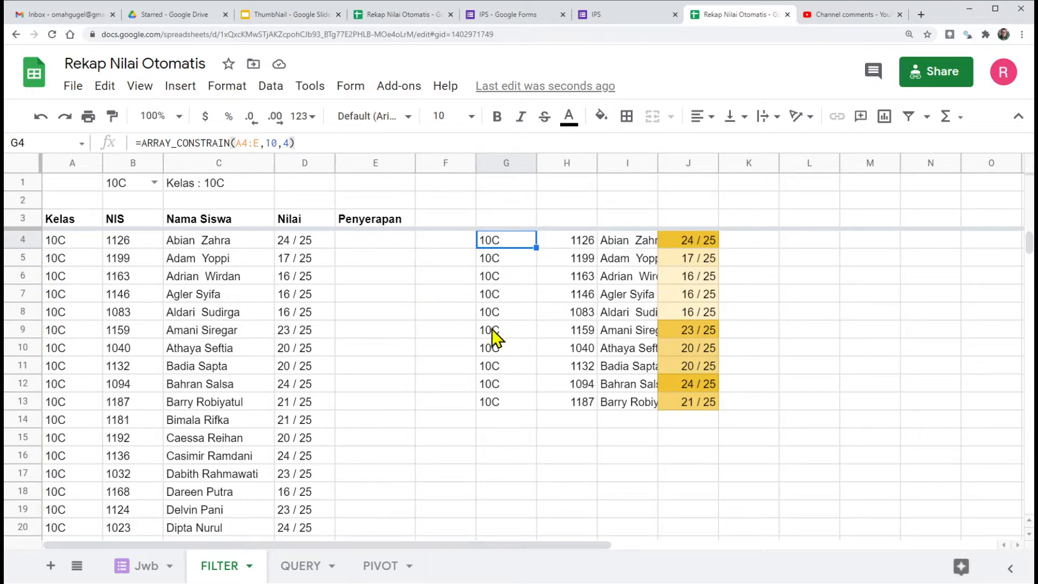
pyautogui.doubleClick(501, 239)
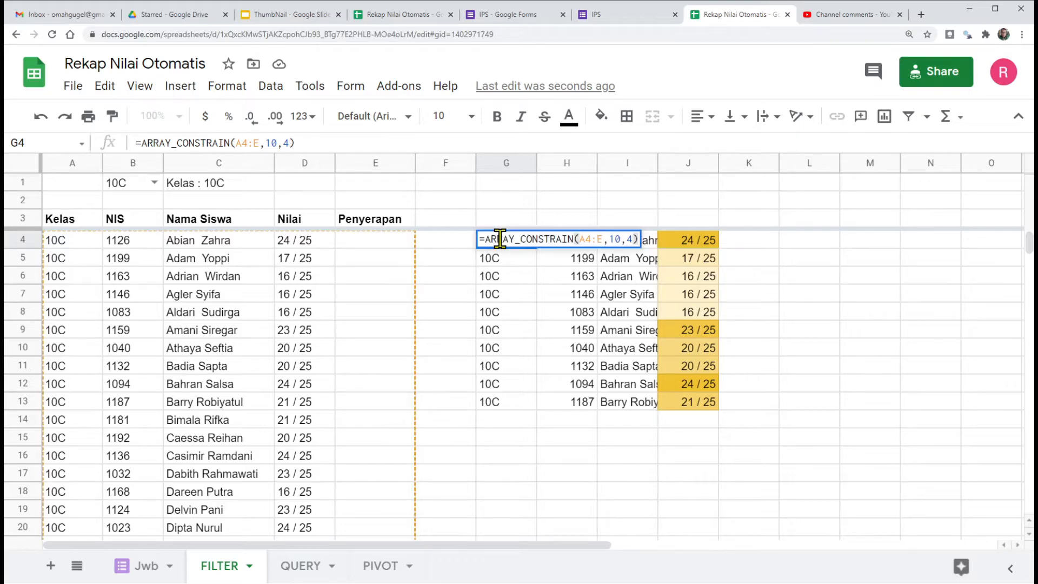
pyautogui.doubleClick(615, 239)
pyautogui.write('5')
pyautogui.press('Return')
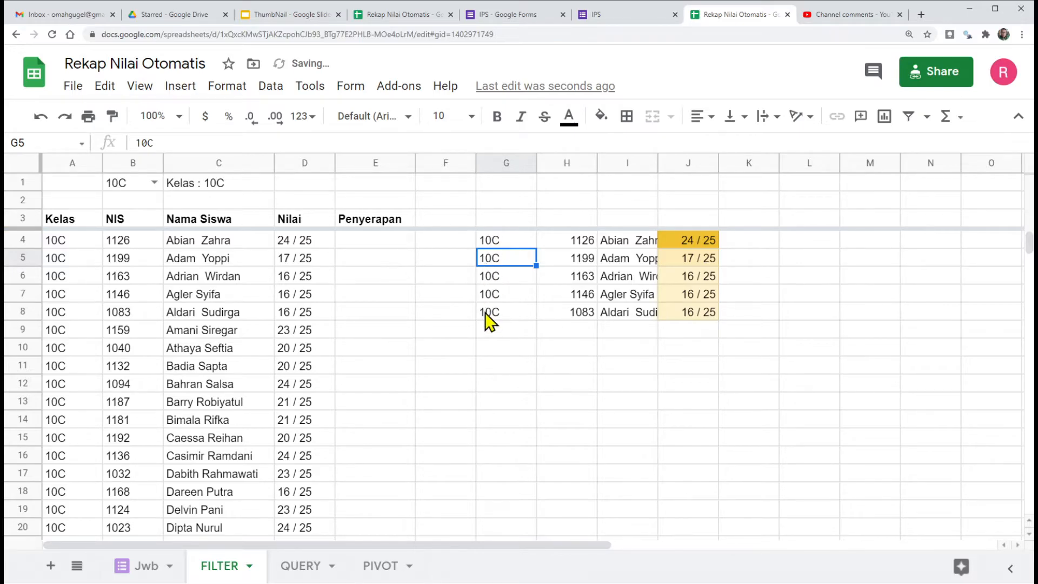
pyautogui.click(501, 241)
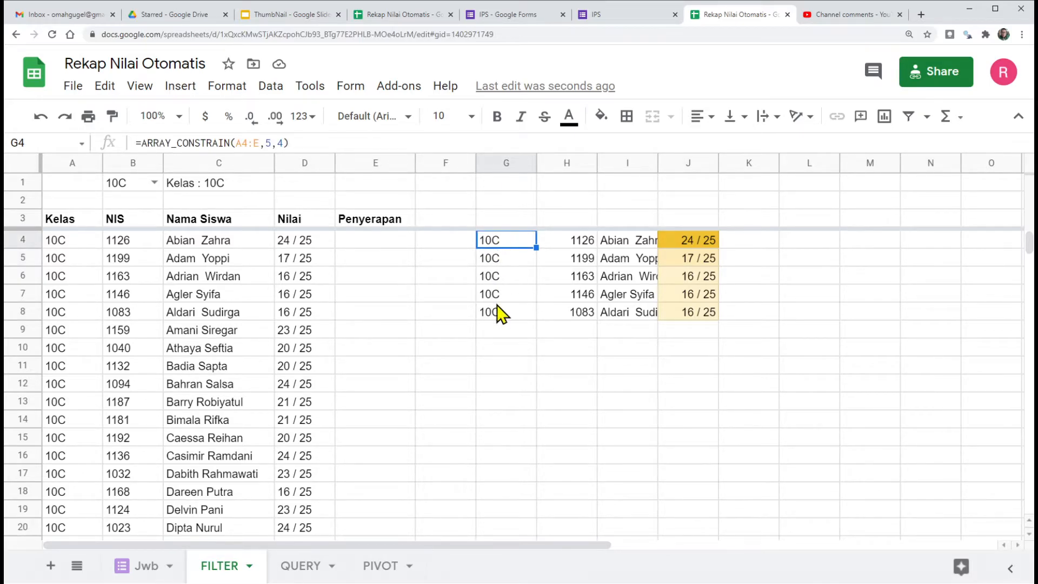
# Step: Add a dropdown to H1 by data validation with the list of items 3,5,10,15, rejecting invalid input, and check its options
pyautogui.click(558, 183)
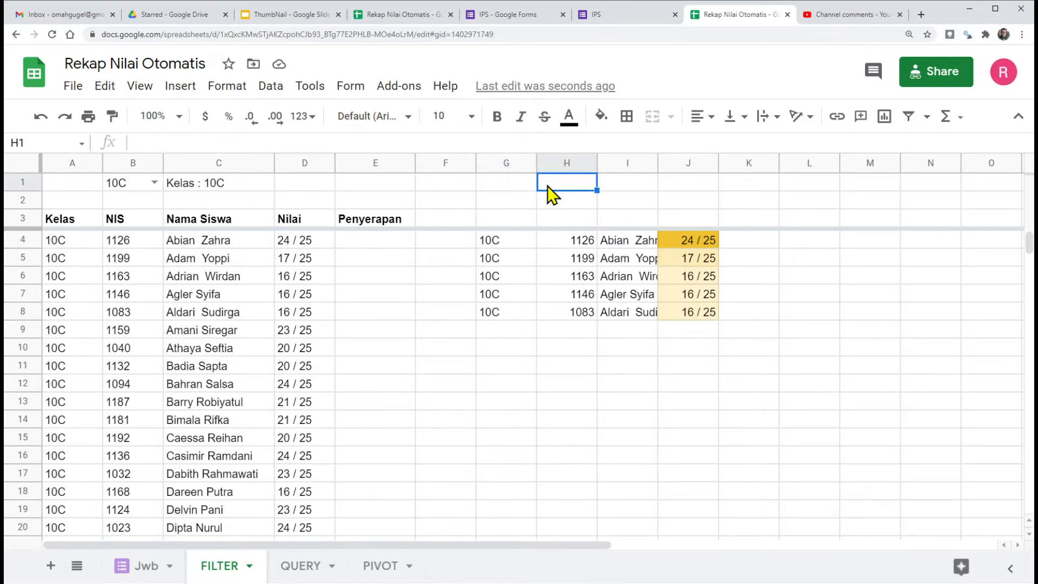
pyautogui.rightClick(551, 183)
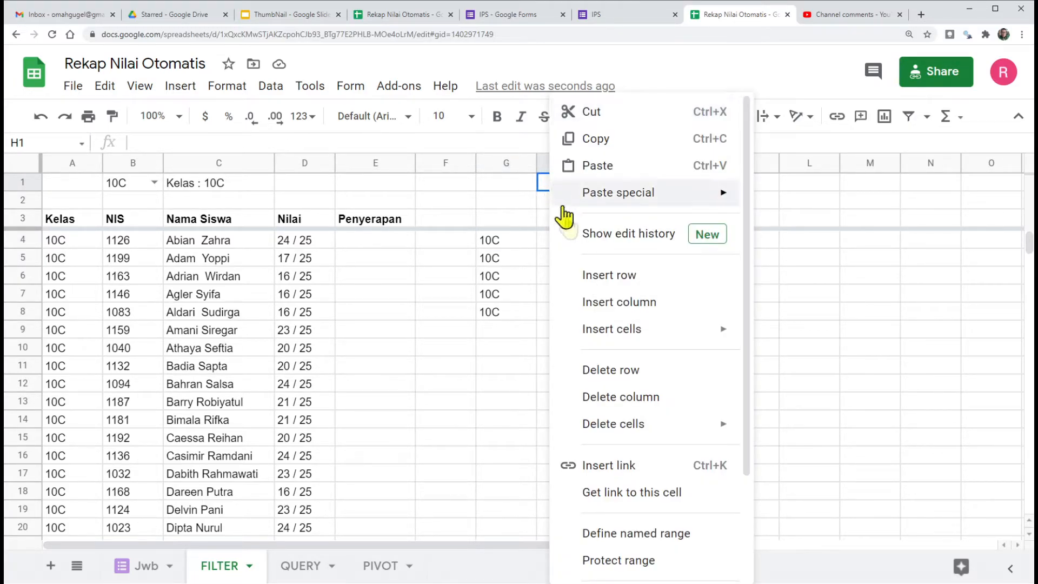
pyautogui.scroll(-3, 622, 459)
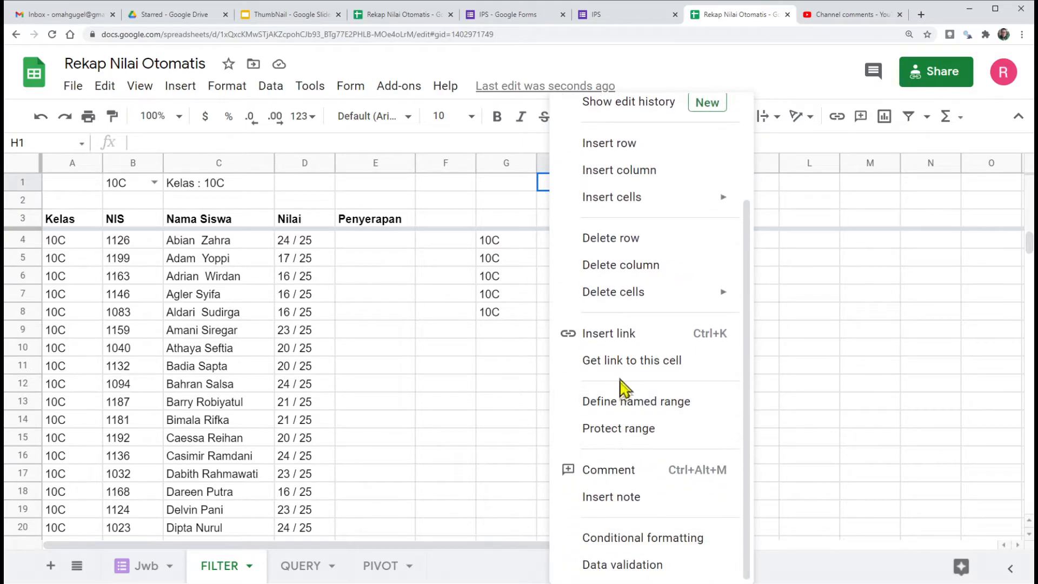
pyautogui.click(621, 564)
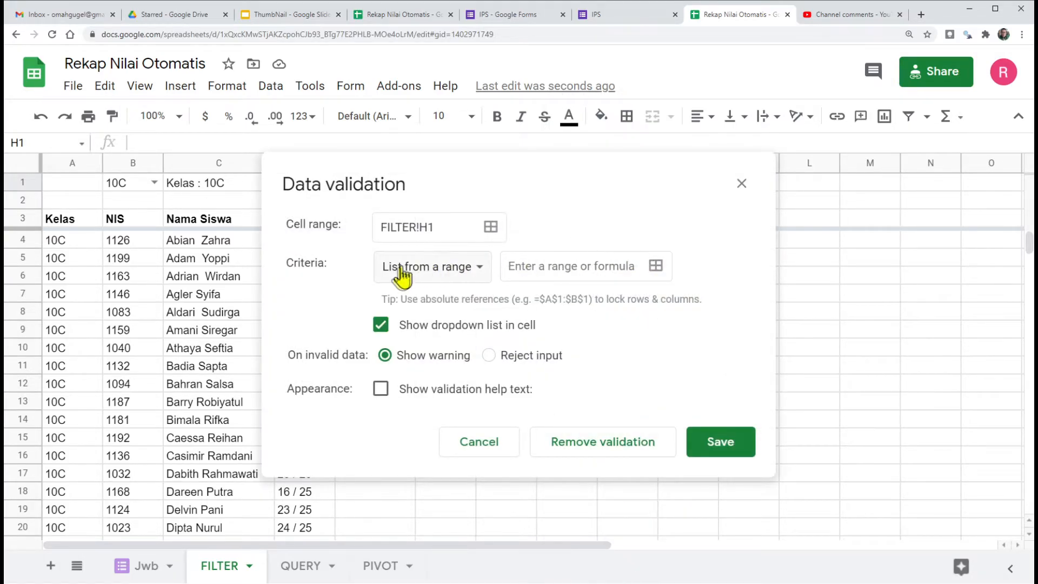
pyautogui.click(483, 269)
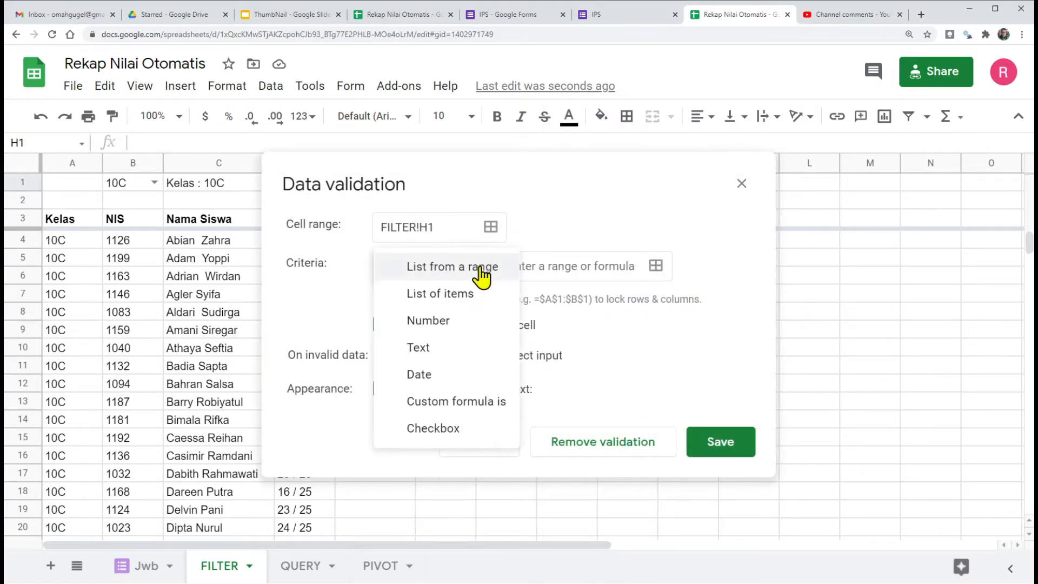
pyautogui.click(439, 294)
pyautogui.click(526, 264)
pyautogui.write('3,5,10,15')
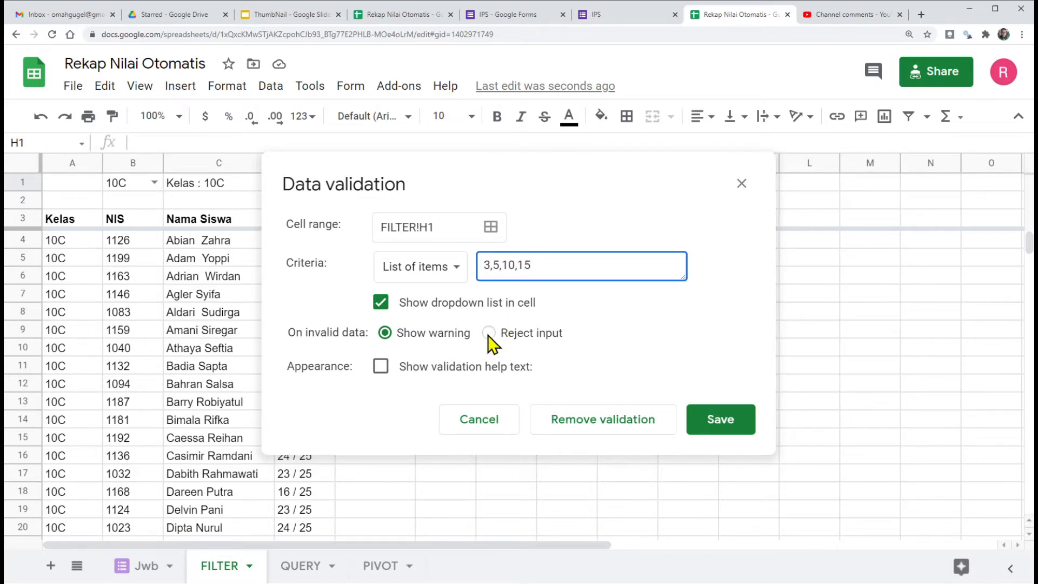
pyautogui.click(488, 333)
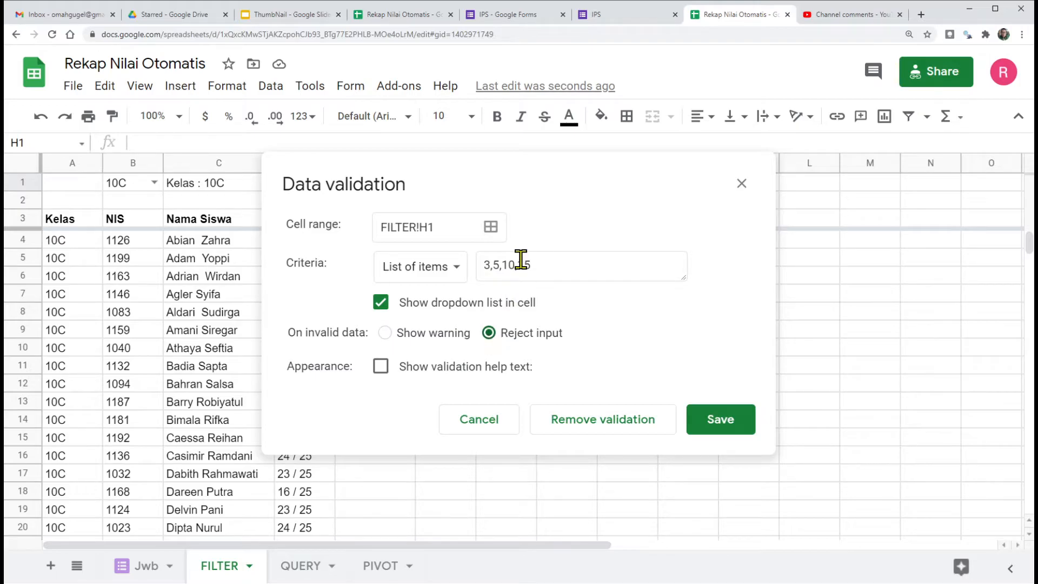
pyautogui.click(719, 424)
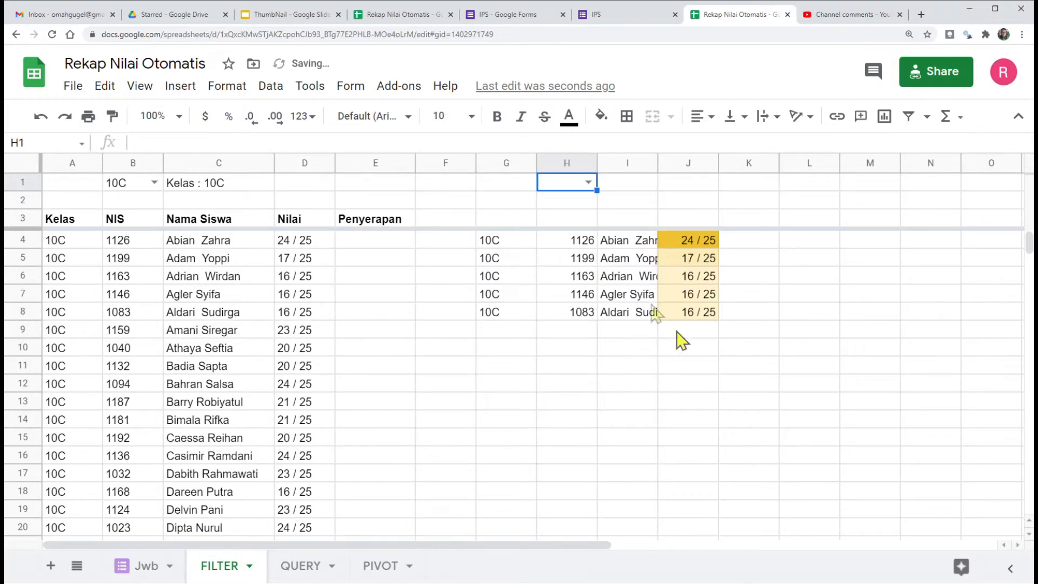
pyautogui.click(588, 182)
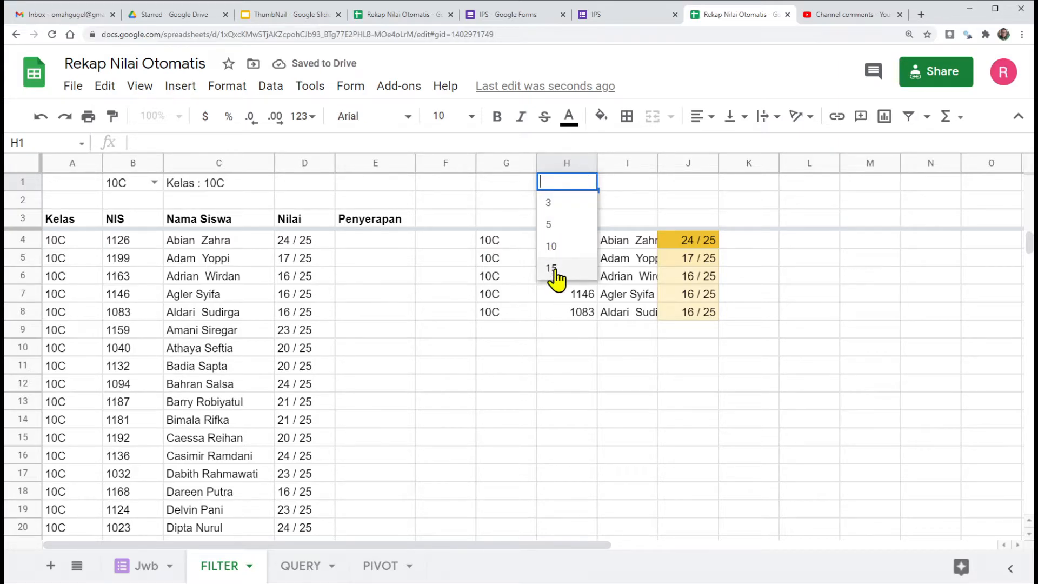
pyautogui.click(530, 332)
pyautogui.click(492, 247)
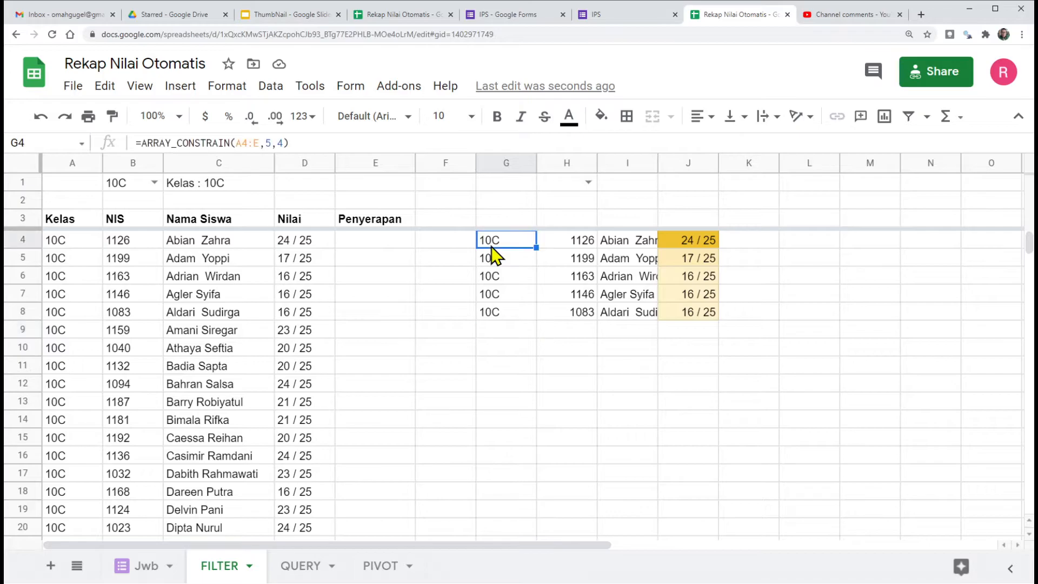
pyautogui.doubleClick(270, 143)
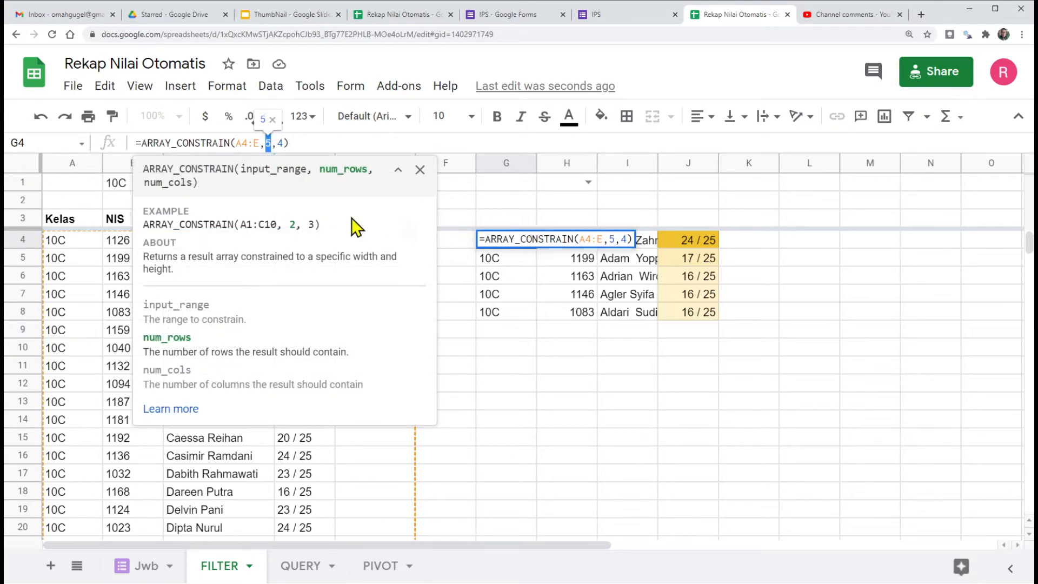
pyautogui.click(570, 192)
# Step: Replace the number of rows in the G4 ARRAY_CONSTRAIN formula with a reference to H1
pyautogui.click(489, 241)
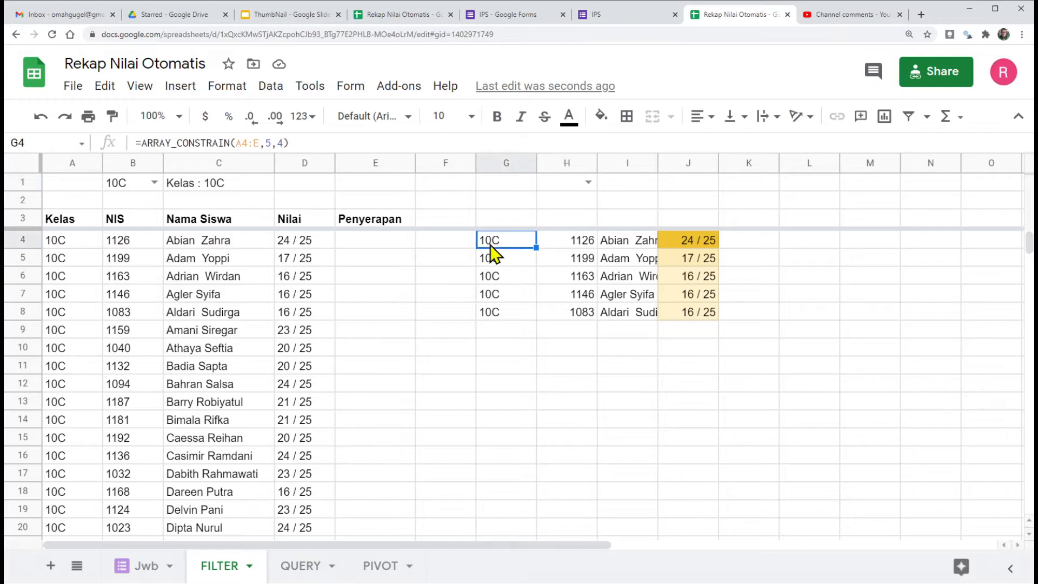
pyautogui.doubleClick(268, 142)
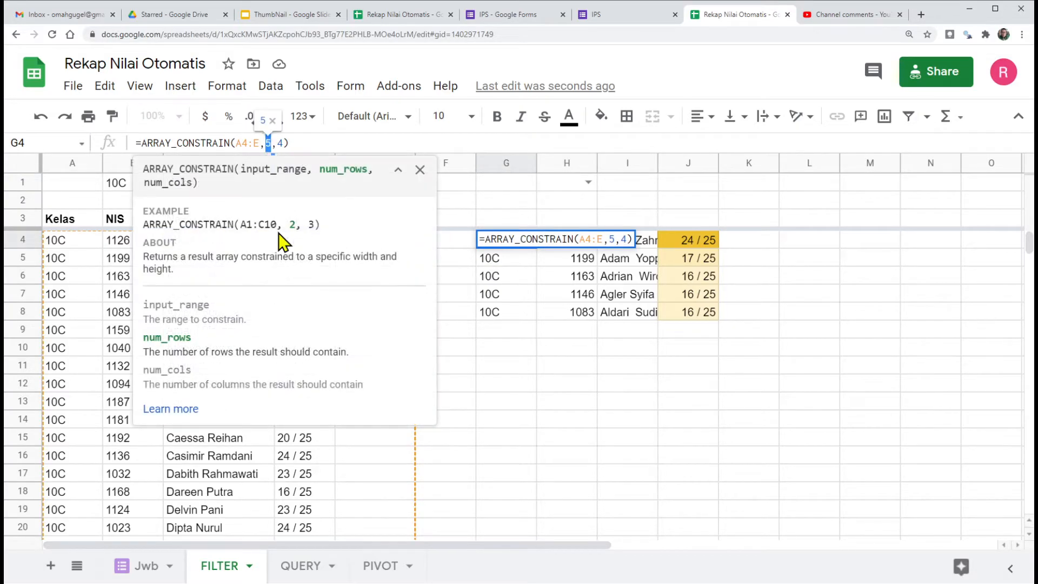
pyautogui.press('BackSpace')
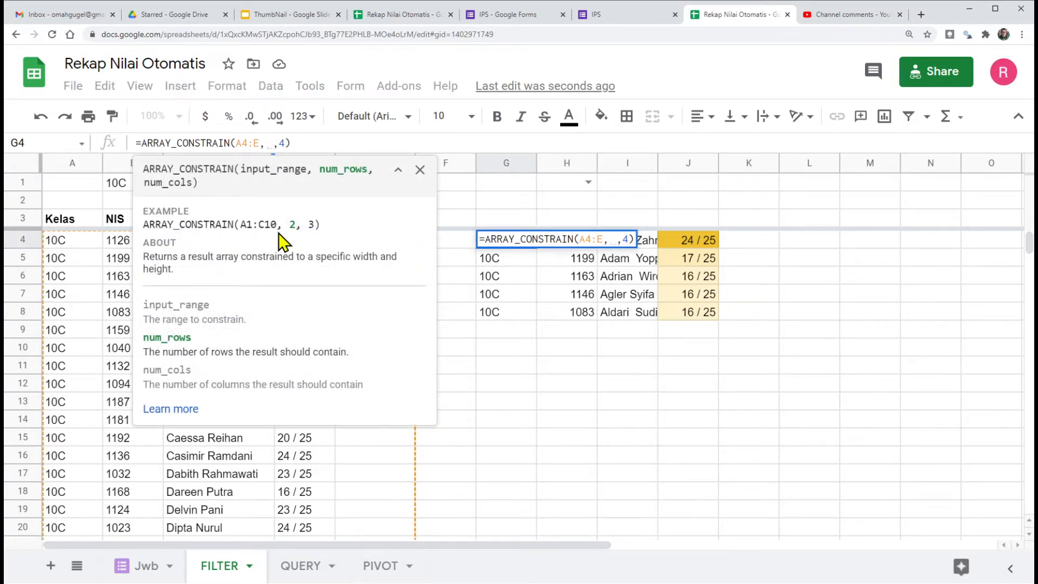
pyautogui.click(568, 193)
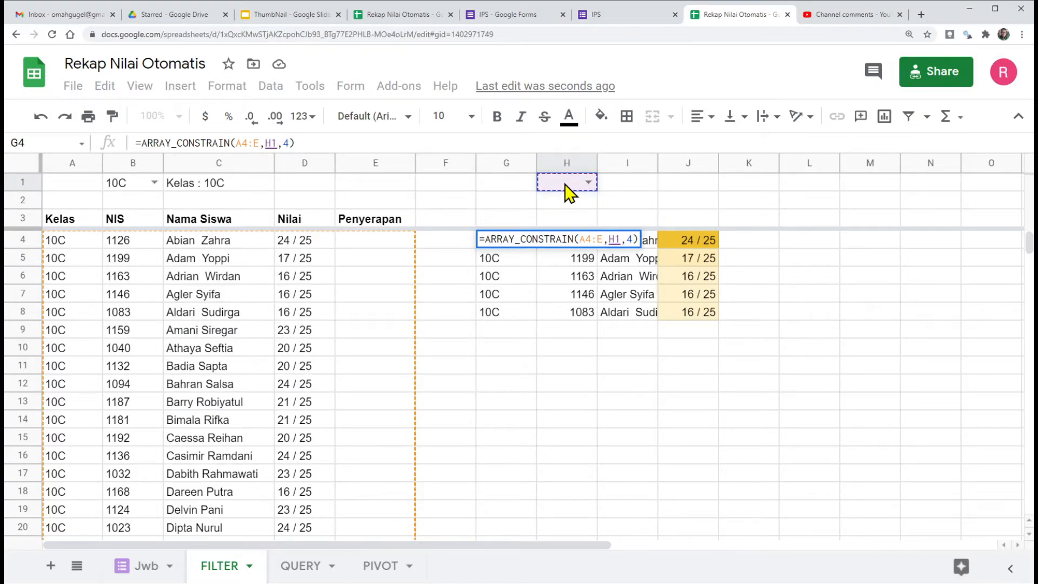
pyautogui.press('Return')
pyautogui.click(507, 243)
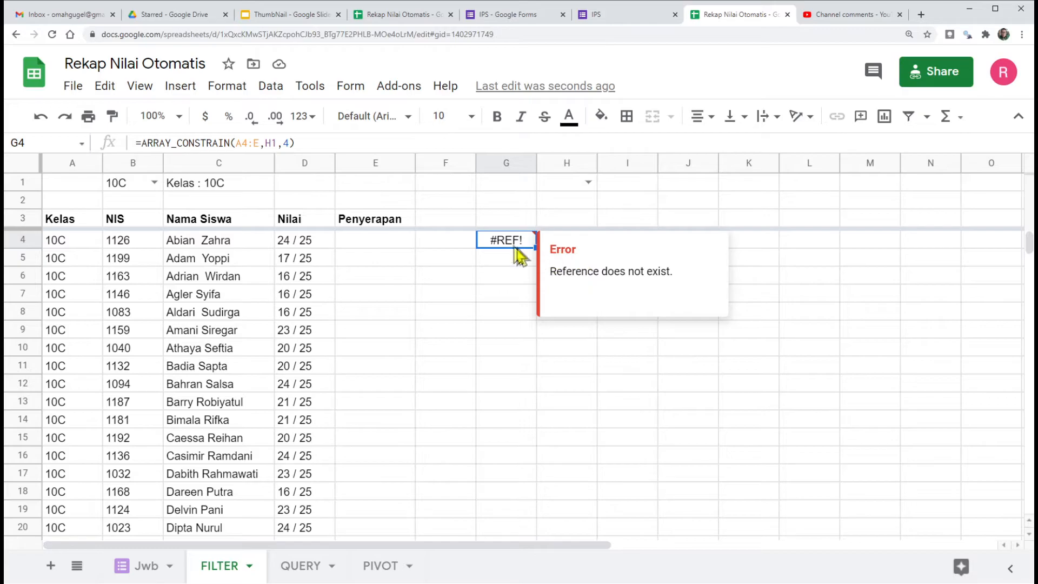
# Step: Test the ranking list by setting the row count in H1 to 3, 5 and finally 10
pyautogui.click(589, 185)
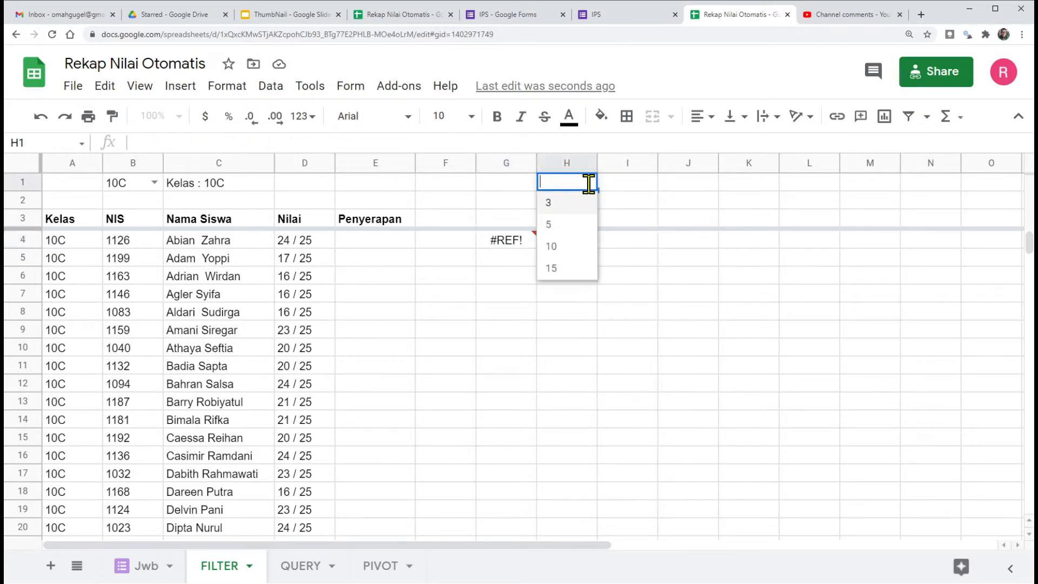
pyautogui.click(564, 215)
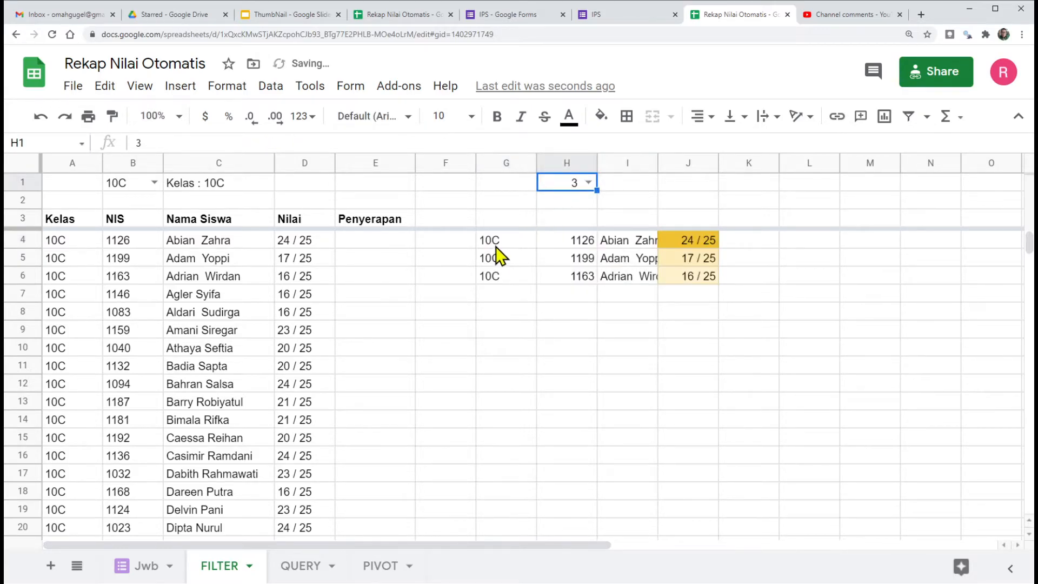
pyautogui.click(588, 184)
pyautogui.click(561, 228)
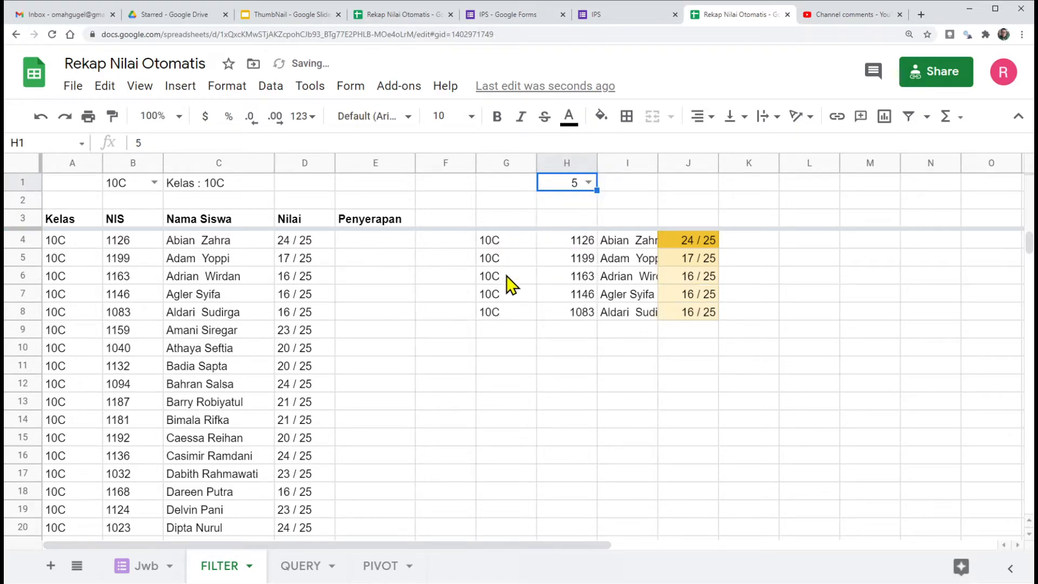
pyautogui.click(588, 183)
pyautogui.click(565, 247)
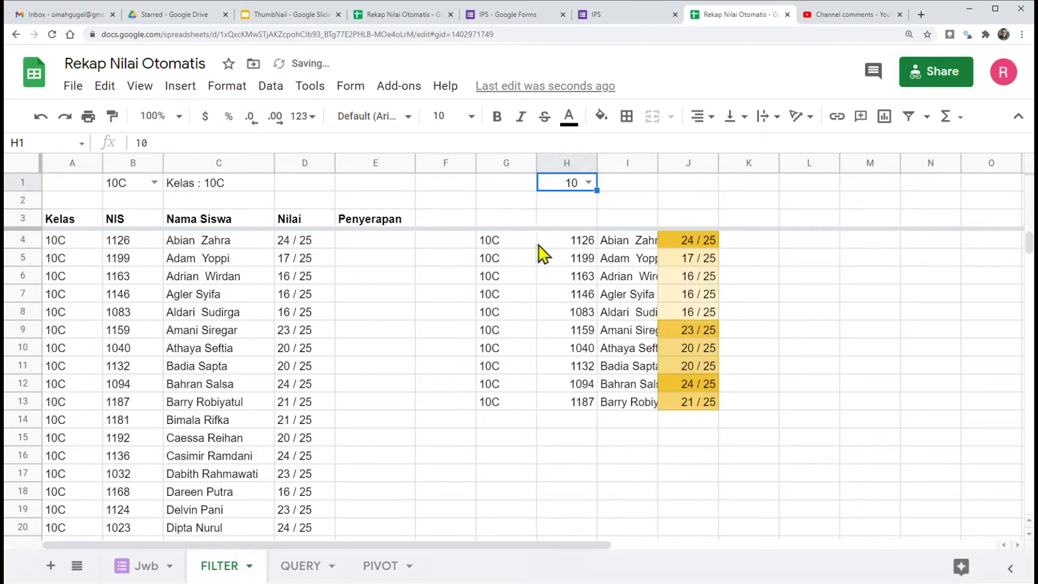
# Step: Enter the formula ="Rangking : "&H1&" Besar" in I1 as a dynamic ranking title
pyautogui.click(627, 187)
pyautogui.write('=')
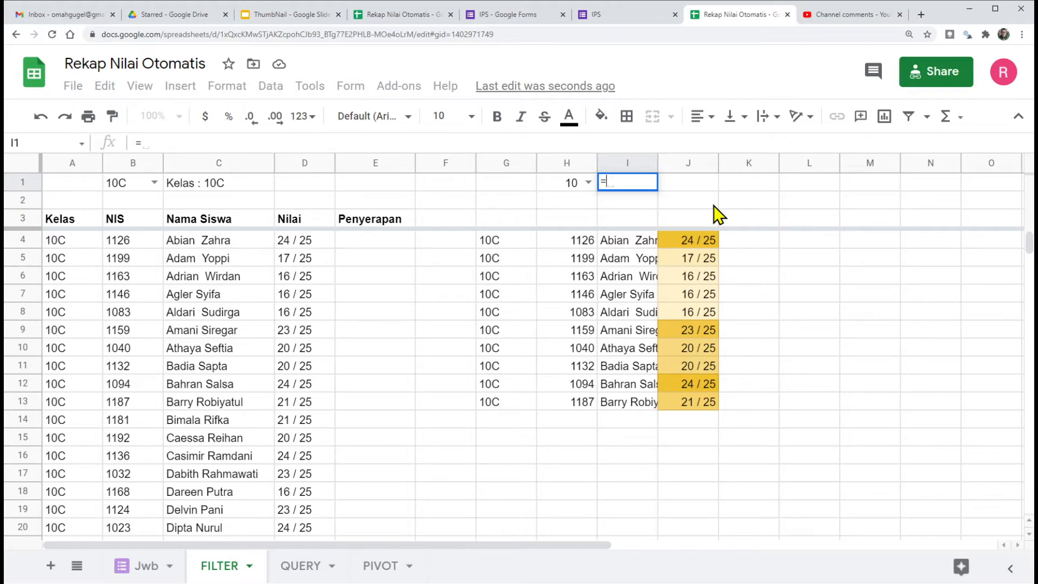
pyautogui.write('"Ra')
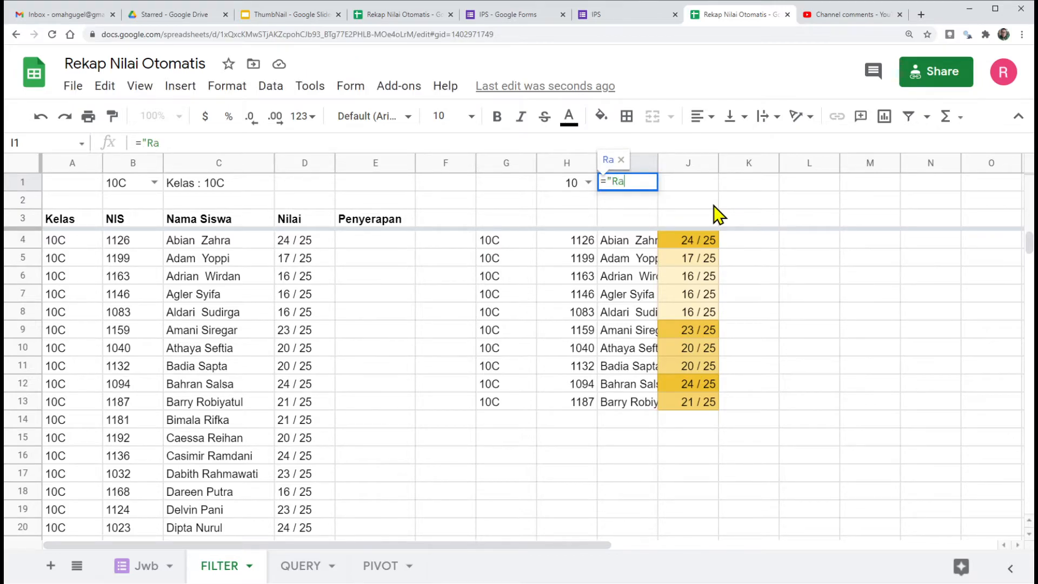
pyautogui.write('ngkin')
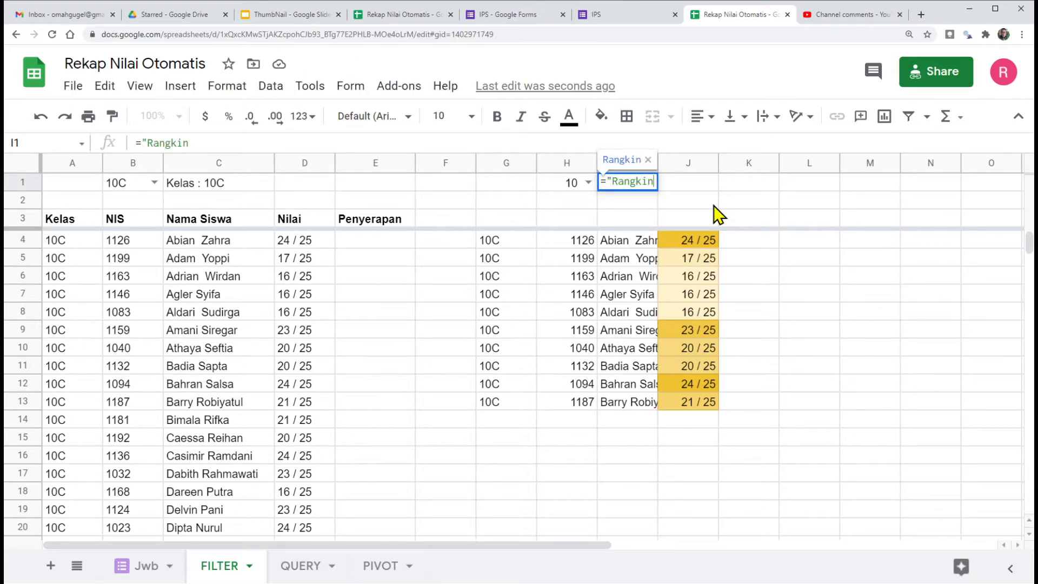
pyautogui.write('g : "')
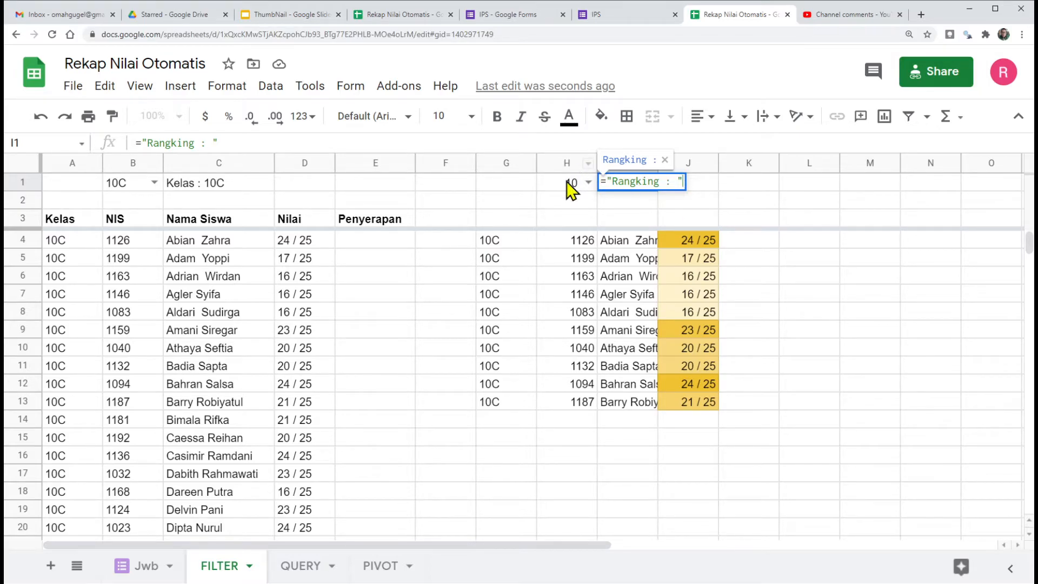
pyautogui.write('&')
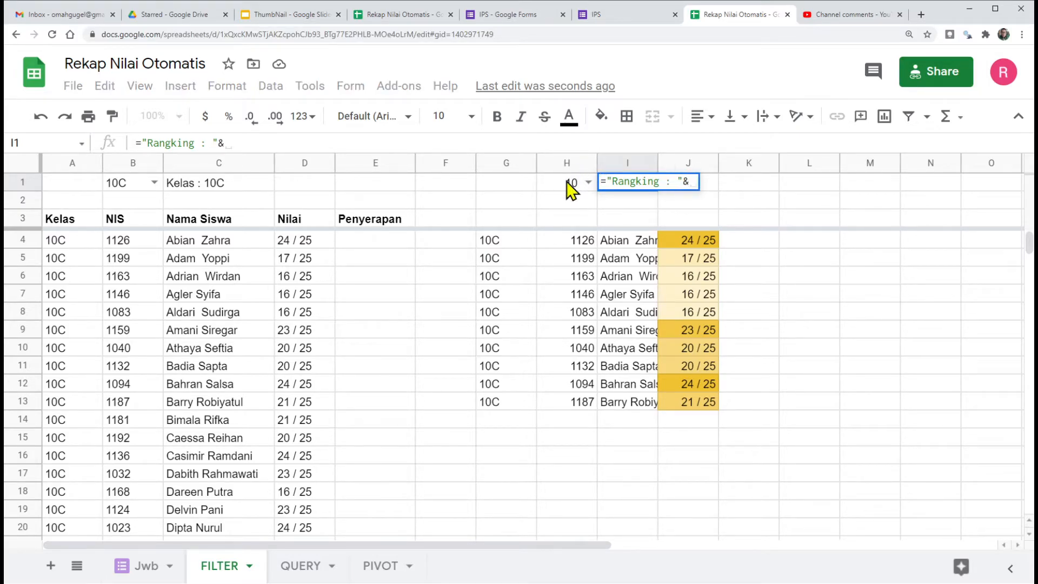
pyautogui.click(571, 190)
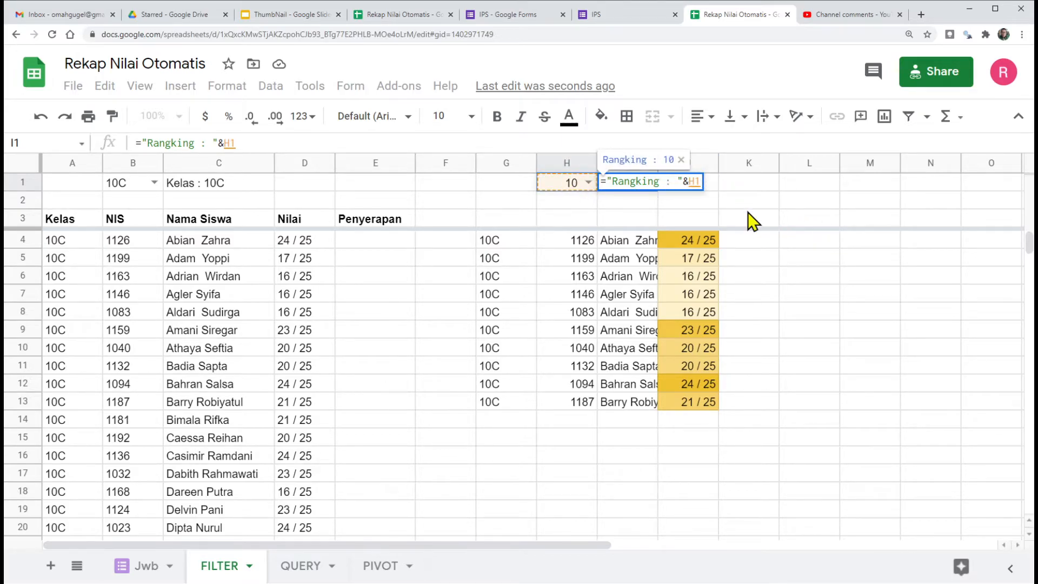
pyautogui.write('&')
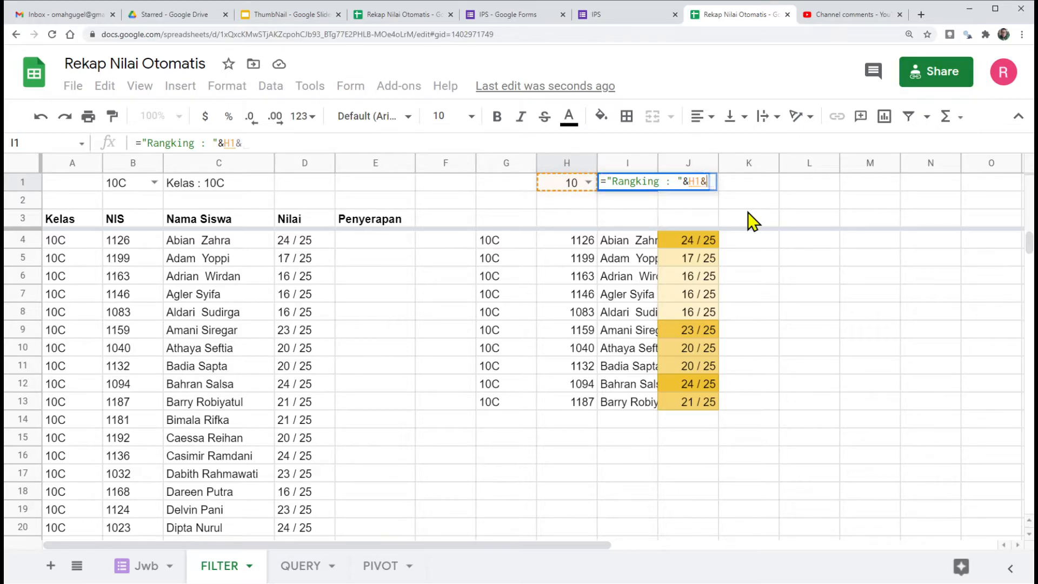
pyautogui.write('" Besar')
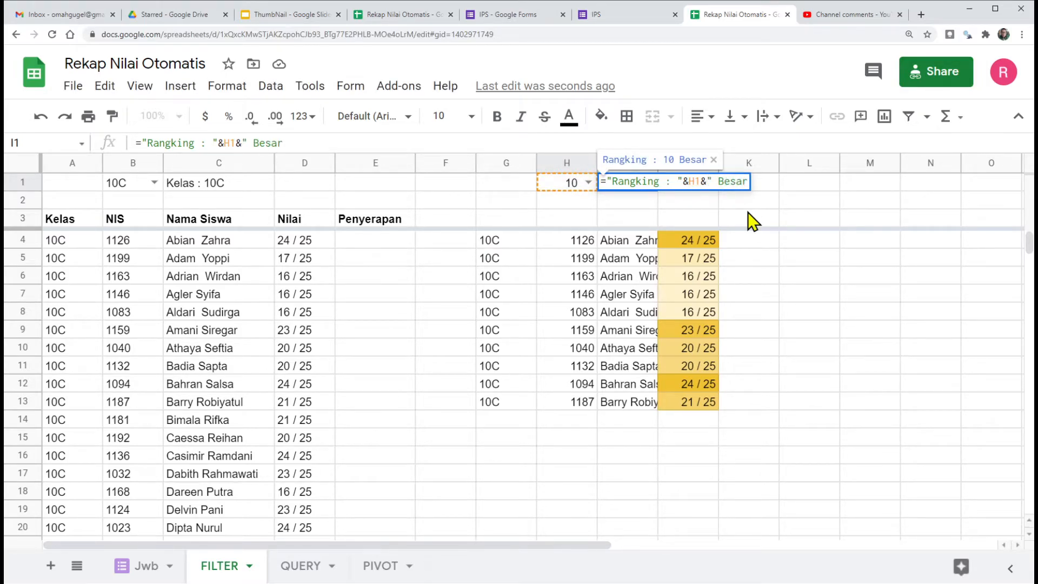
pyautogui.write('"')
pyautogui.press('Return')
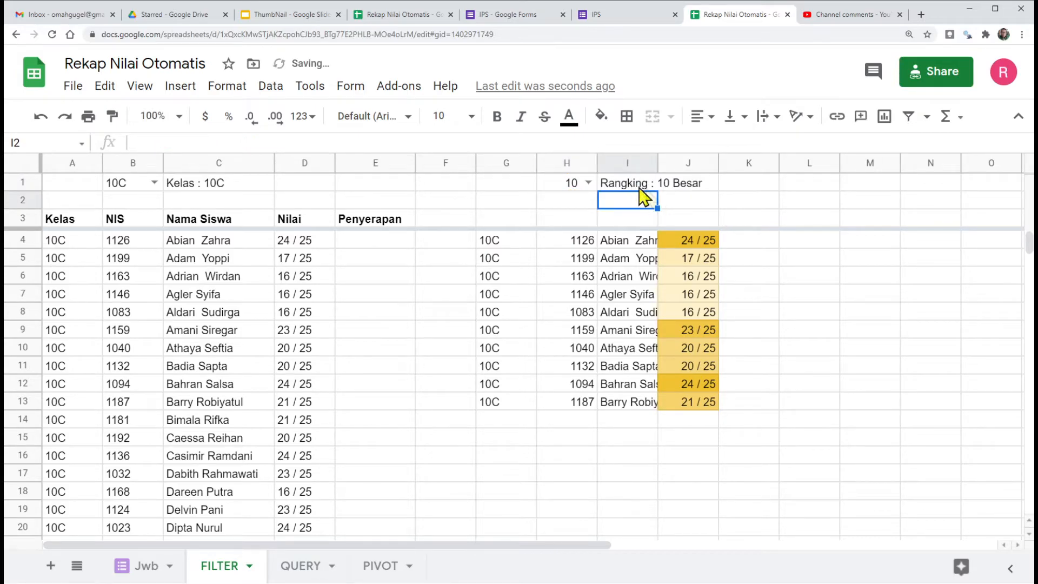
# Step: Test the dynamic ranking title in I1 by setting the row count in H1 to 5 and 15
pyautogui.click(588, 184)
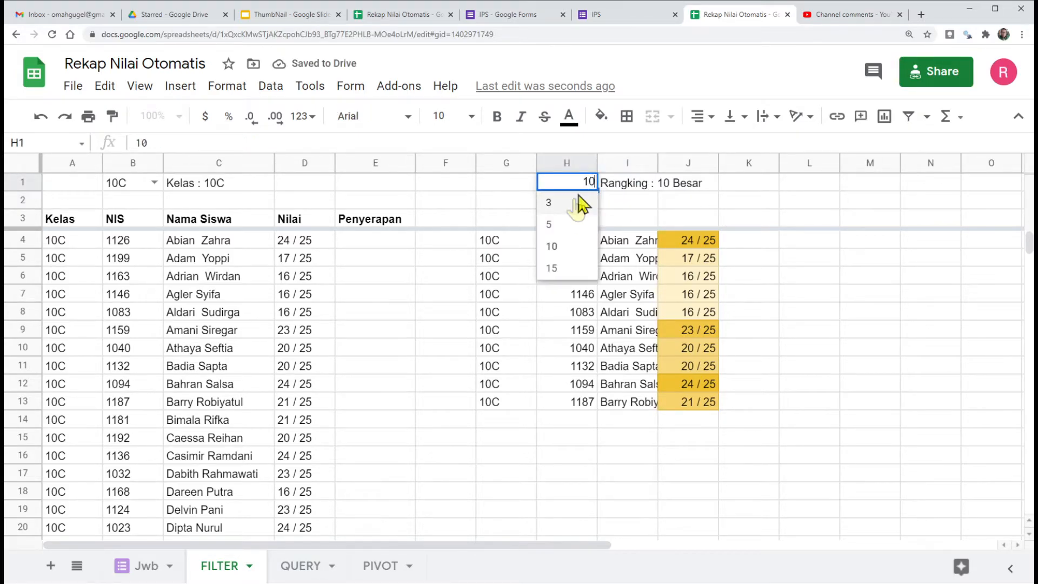
pyautogui.click(557, 224)
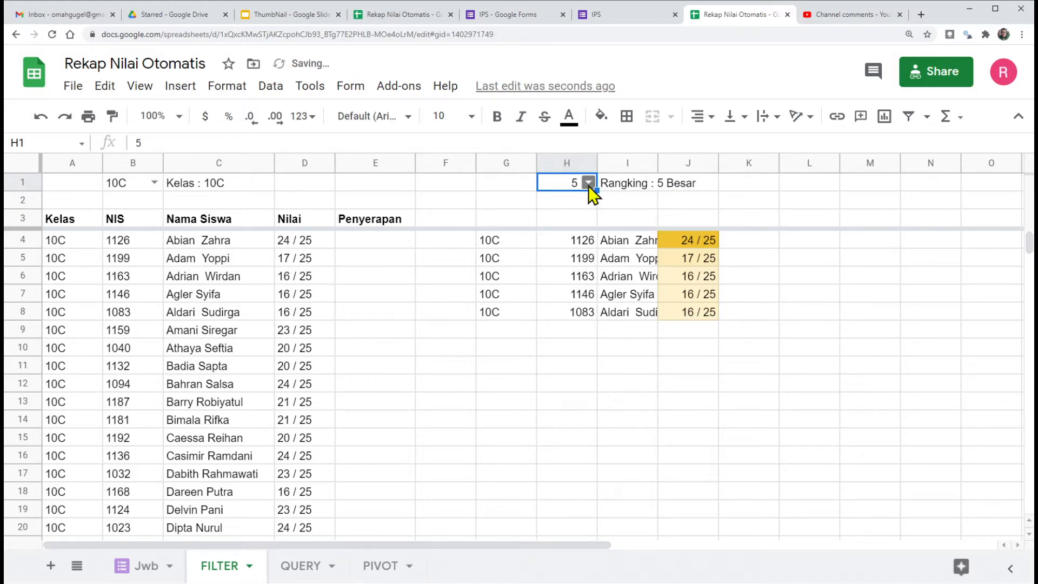
pyautogui.click(588, 184)
pyautogui.click(561, 270)
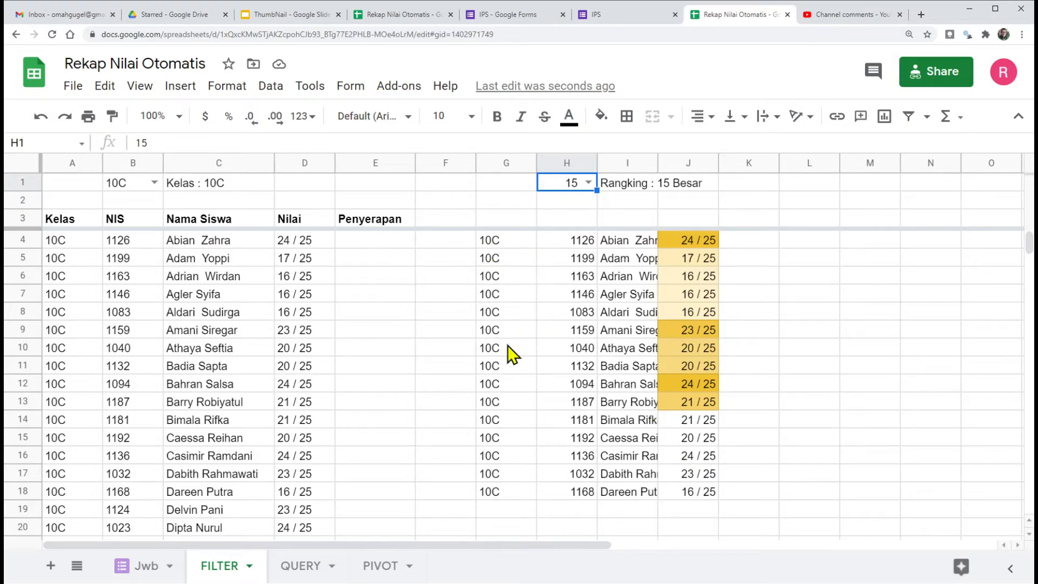
# Step: Wrap the A4:E range of the G4 ARRAY_CONSTRAIN formula in sort(A4:E,4,False) to rank the scores in descending order
pyautogui.click(493, 242)
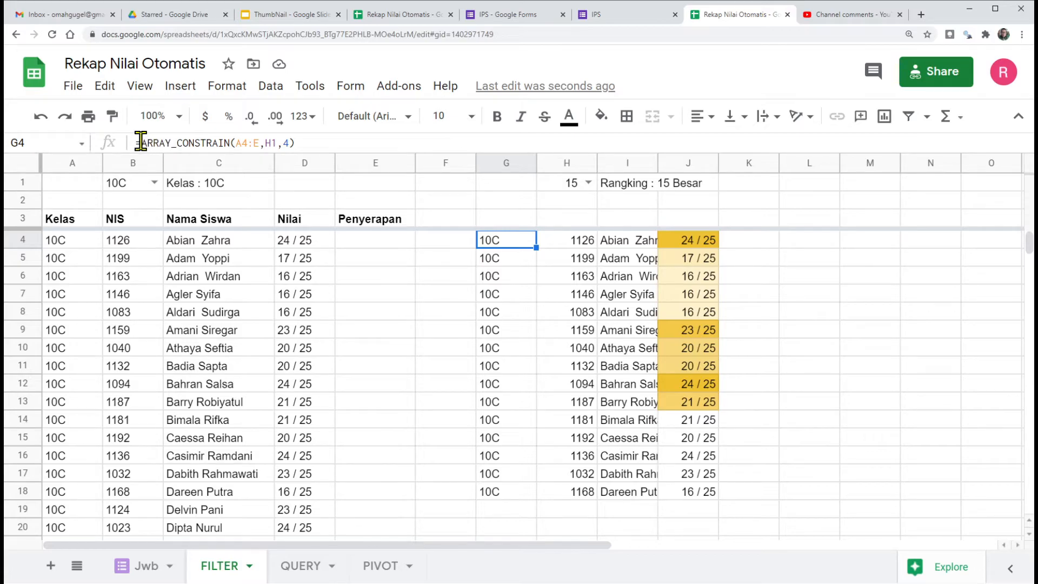
pyautogui.press('F2')
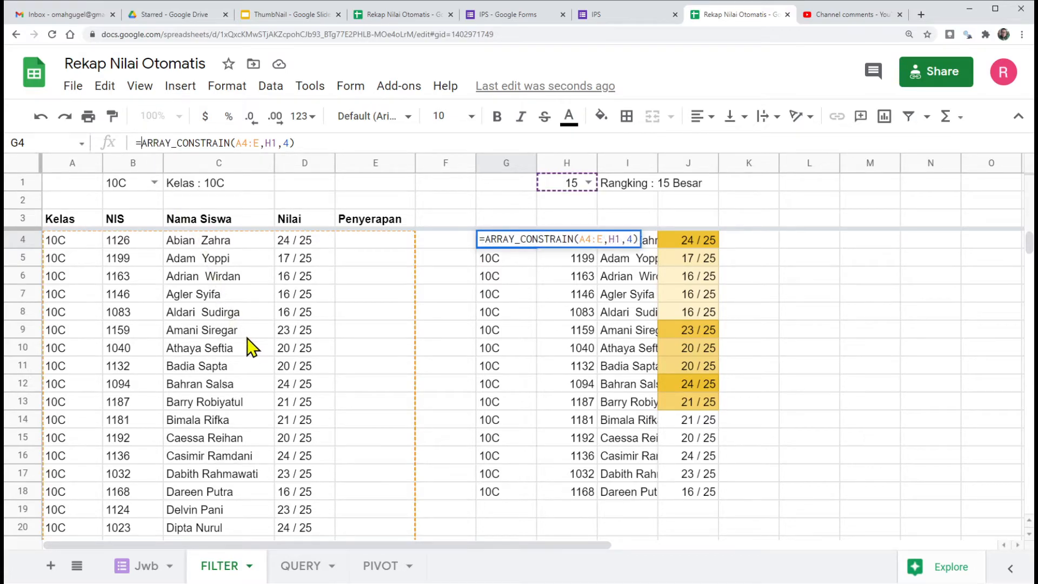
pyautogui.click(240, 143)
pyautogui.write('s')
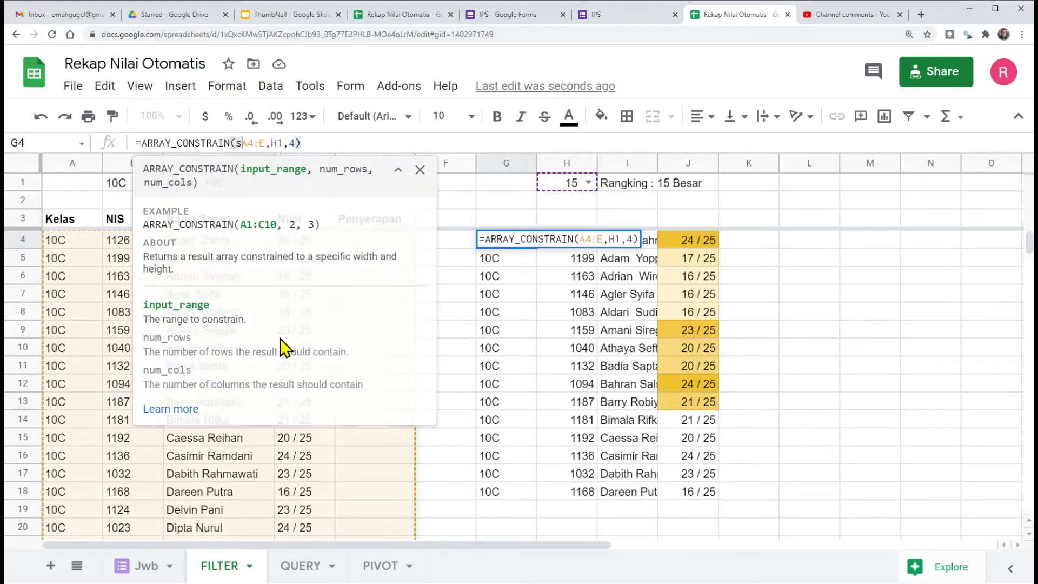
pyautogui.write('ort(')
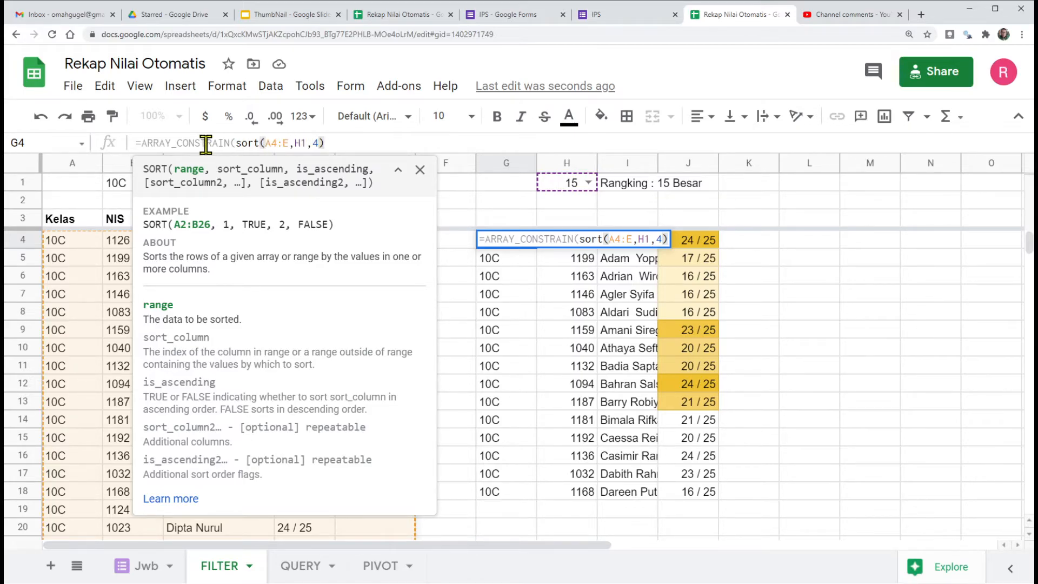
pyautogui.click(290, 143)
pyautogui.write(',')
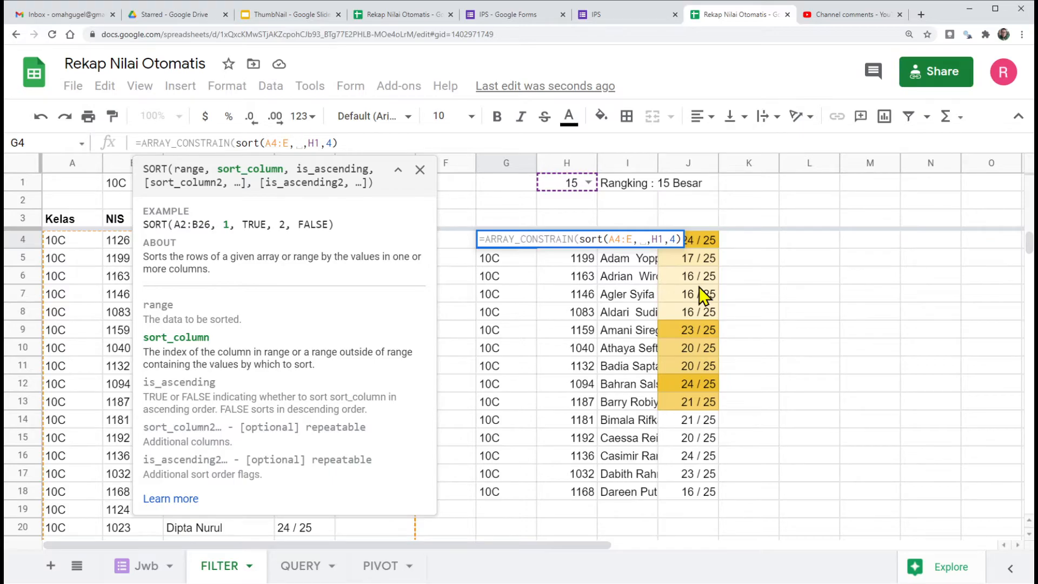
pyautogui.write('4,')
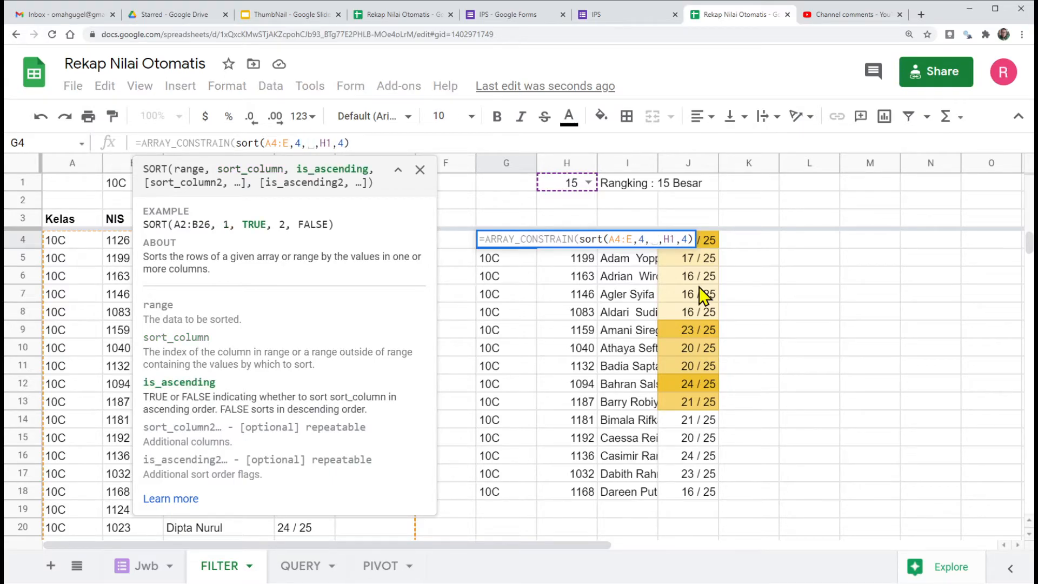
pyautogui.write('Fals')
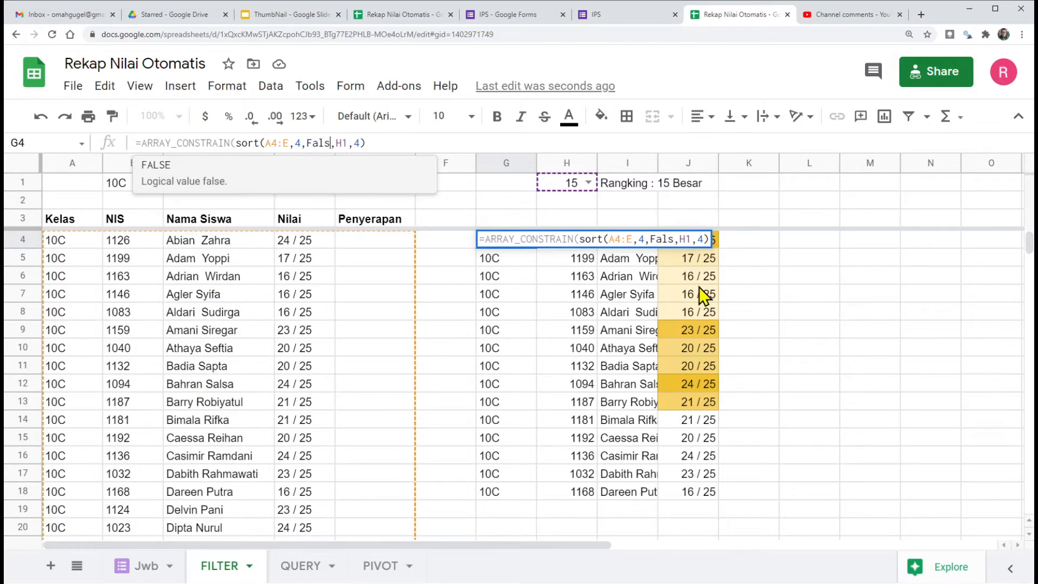
pyautogui.write('e)')
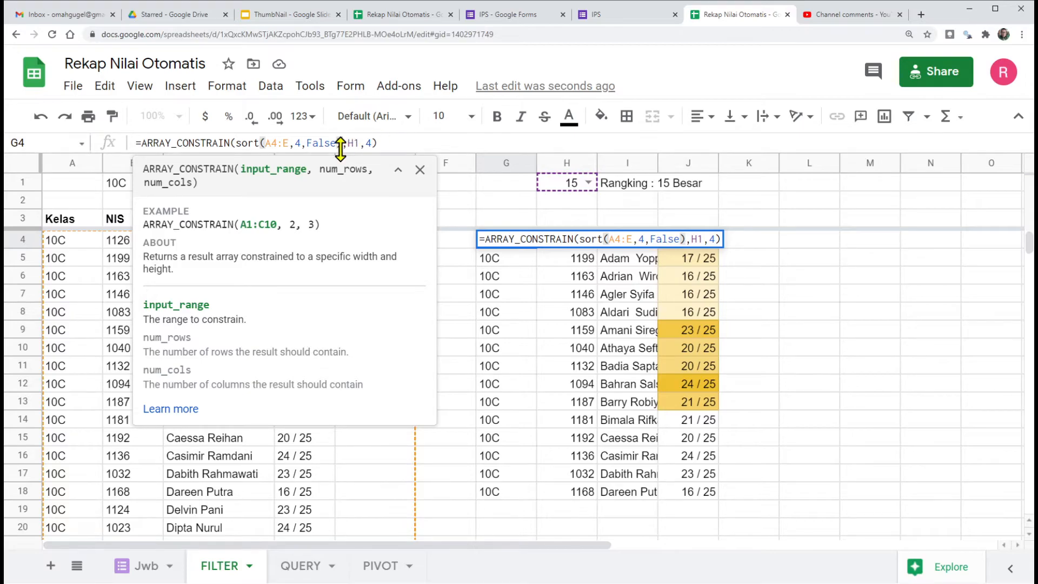
pyautogui.moveTo(239, 142); pyautogui.dragTo(344, 141)
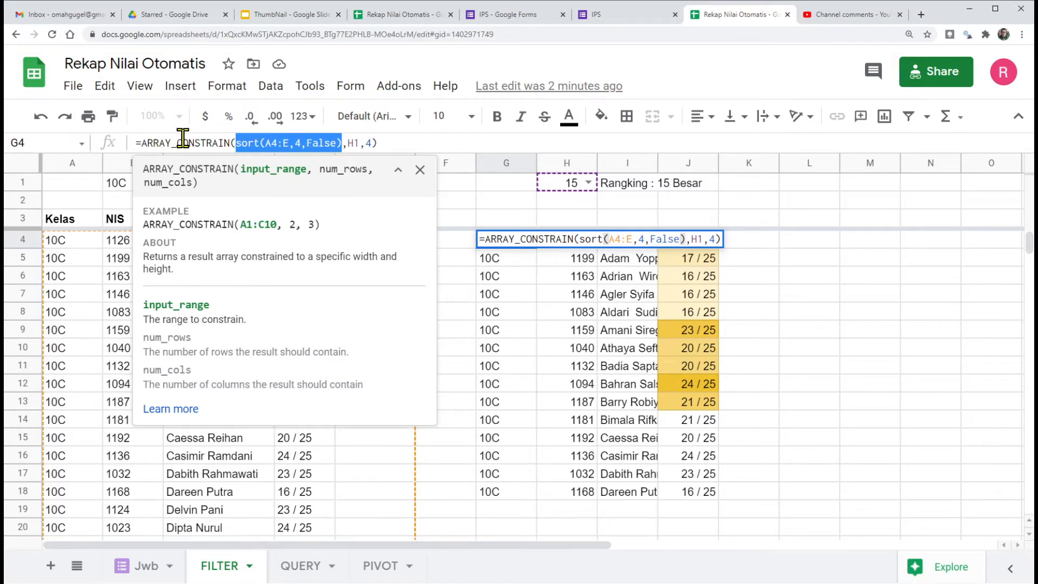
pyautogui.press('Return')
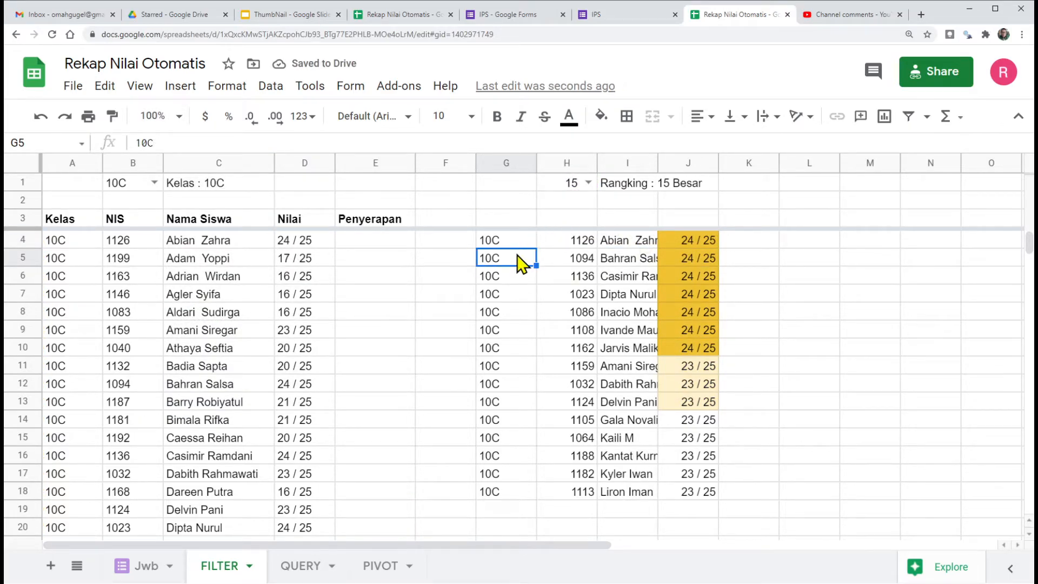
pyautogui.click(506, 243)
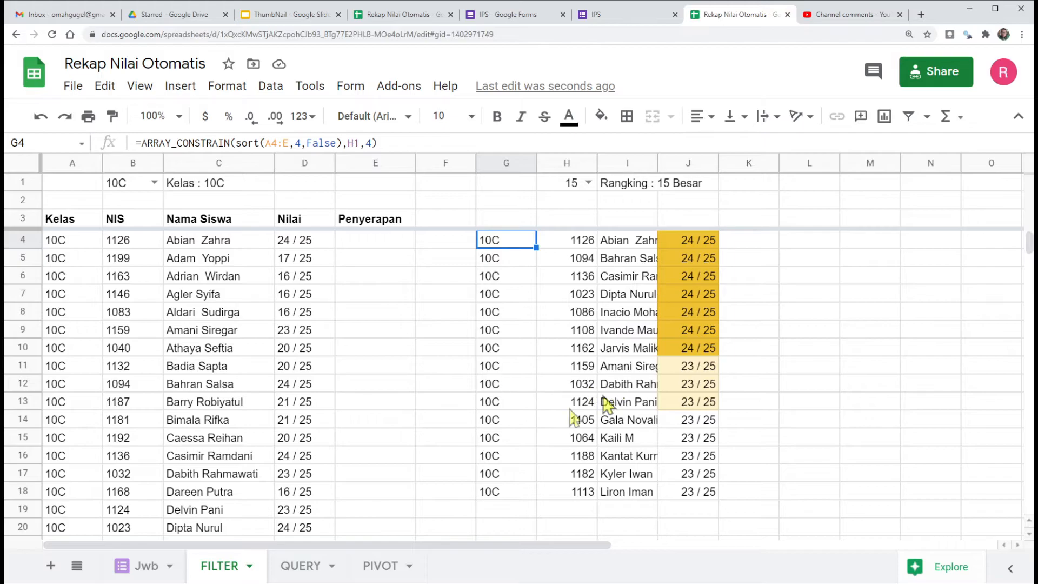
# Step: Test the sorted ranking with row counts 5 and 10 in H1 and with the class in B1 set to All
pyautogui.click(588, 183)
pyautogui.click(557, 225)
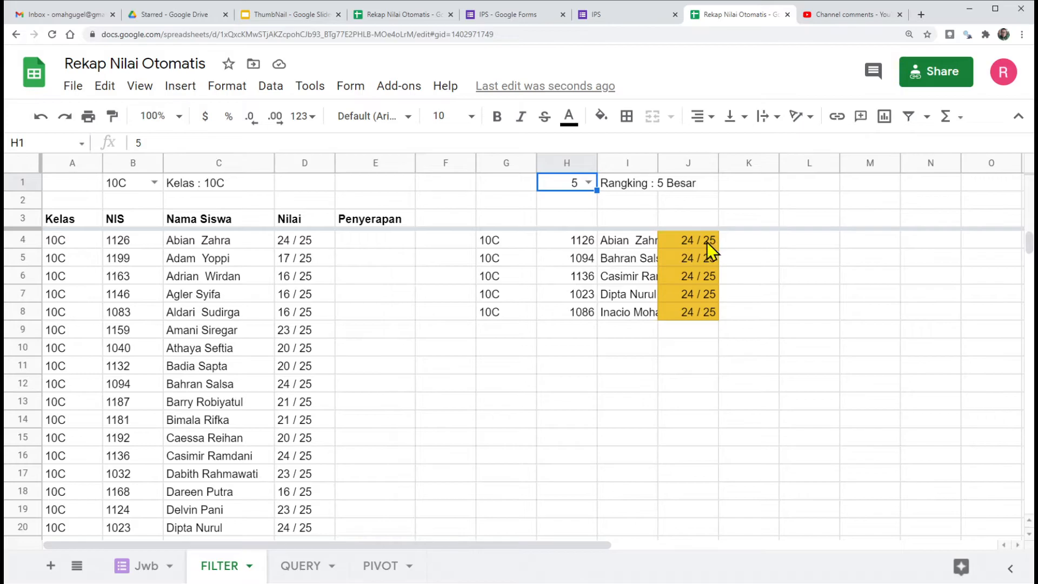
pyautogui.click(588, 184)
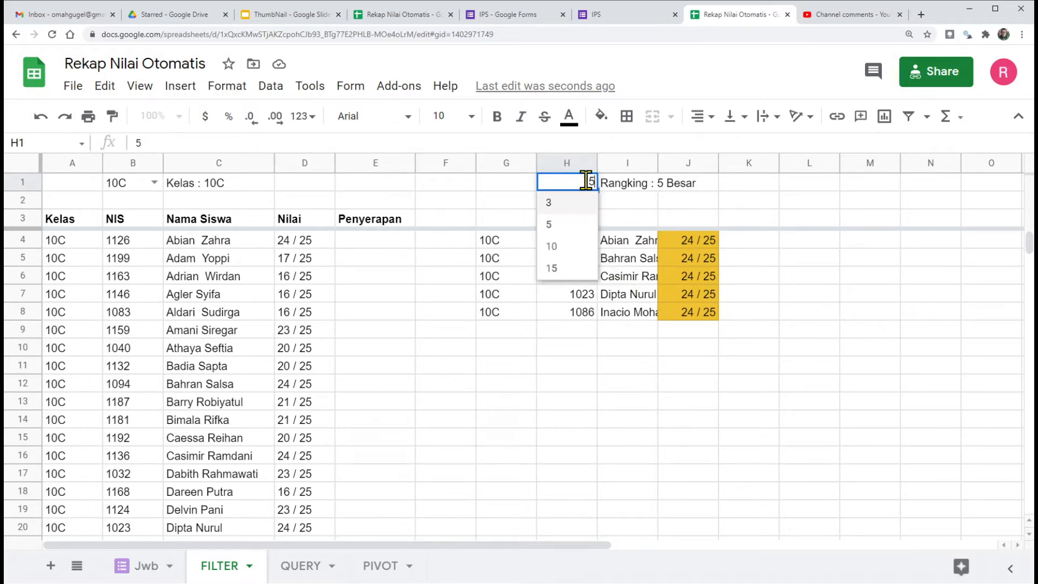
pyautogui.click(565, 249)
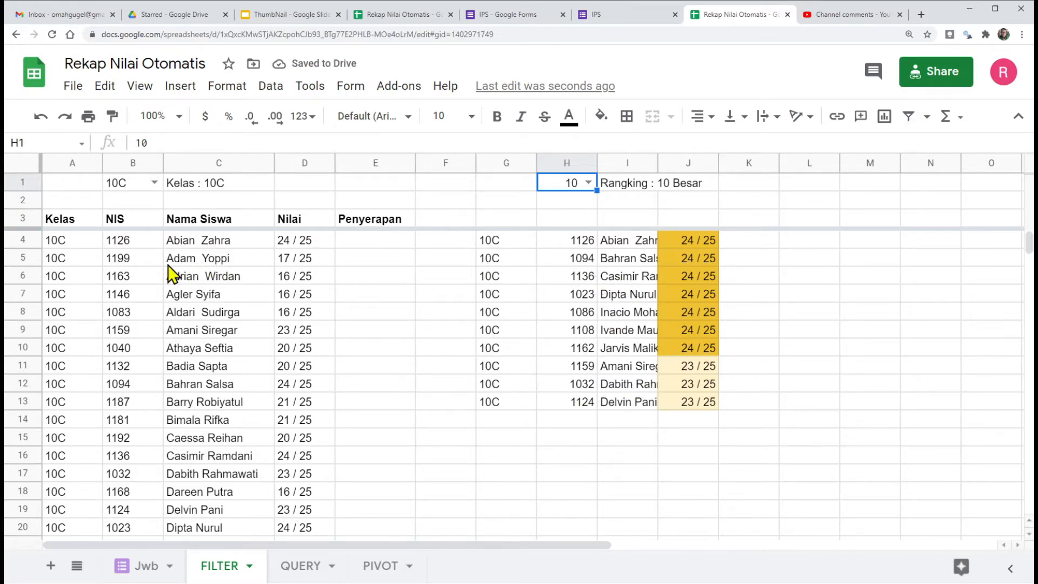
pyautogui.click(153, 183)
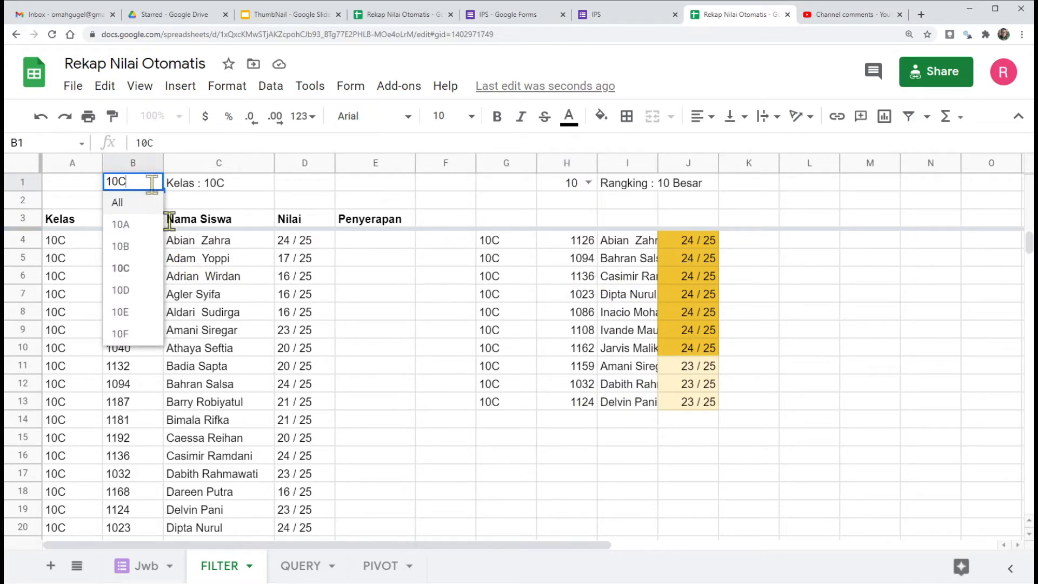
pyautogui.click(122, 203)
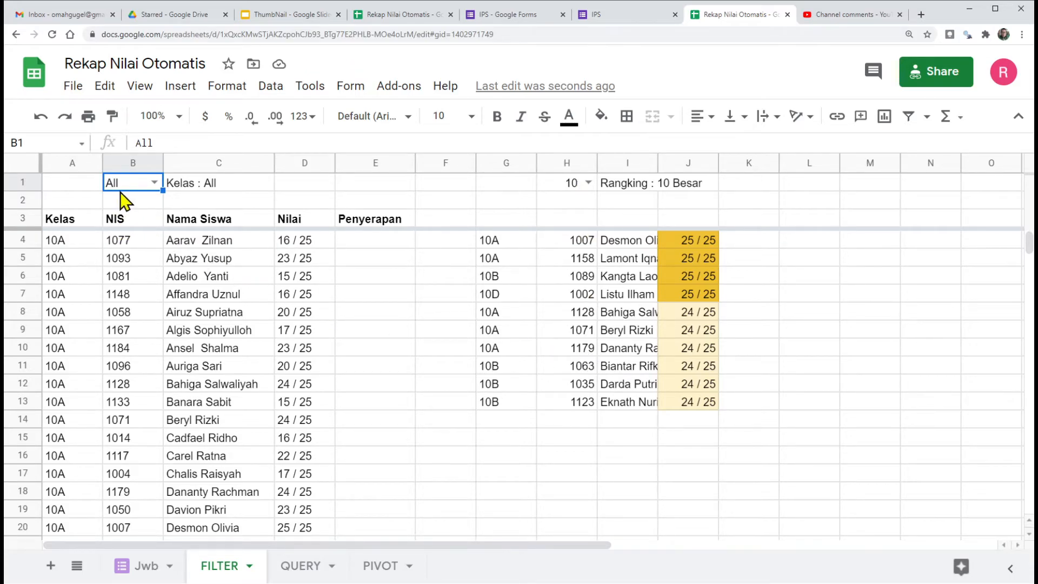
# Step: Replace the " Besar" text in the I1 title formula with a reference to the class title in C1
pyautogui.click(605, 182)
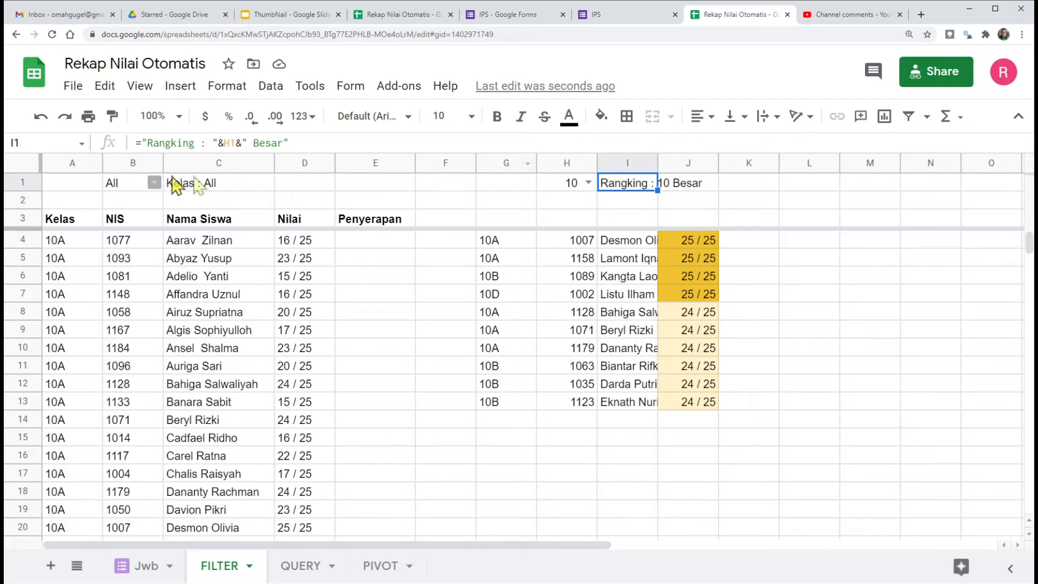
pyautogui.click(243, 142)
pyautogui.moveTo(243, 143); pyautogui.dragTo(339, 144)
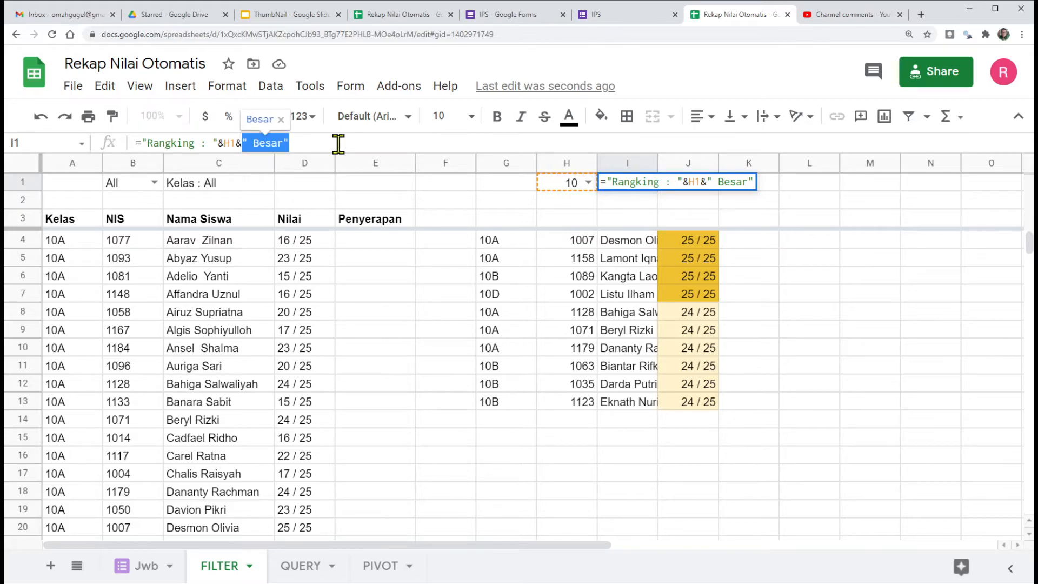
pyautogui.press('BackSpace')
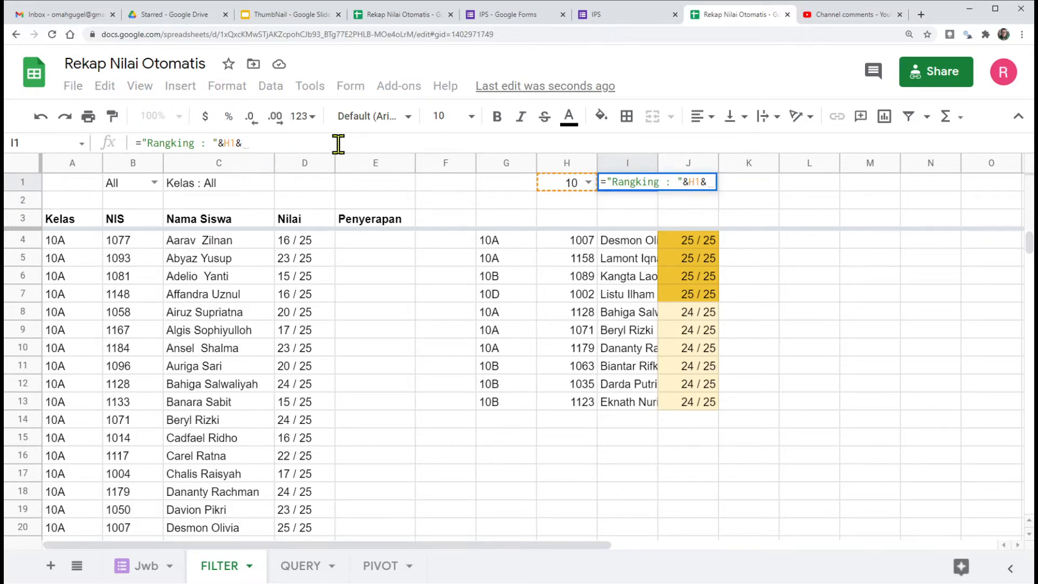
pyautogui.click(202, 186)
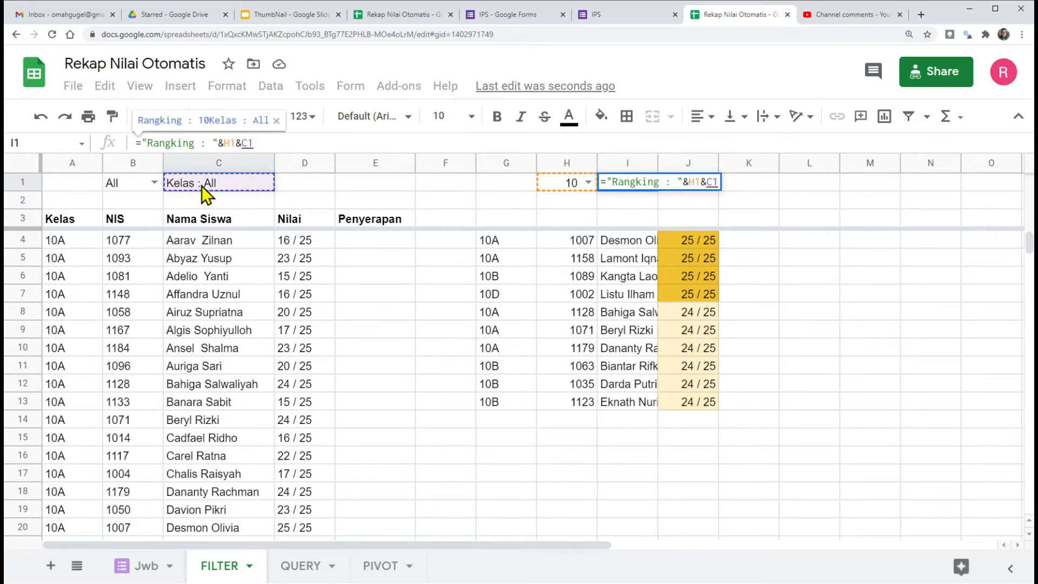
pyautogui.press('Return')
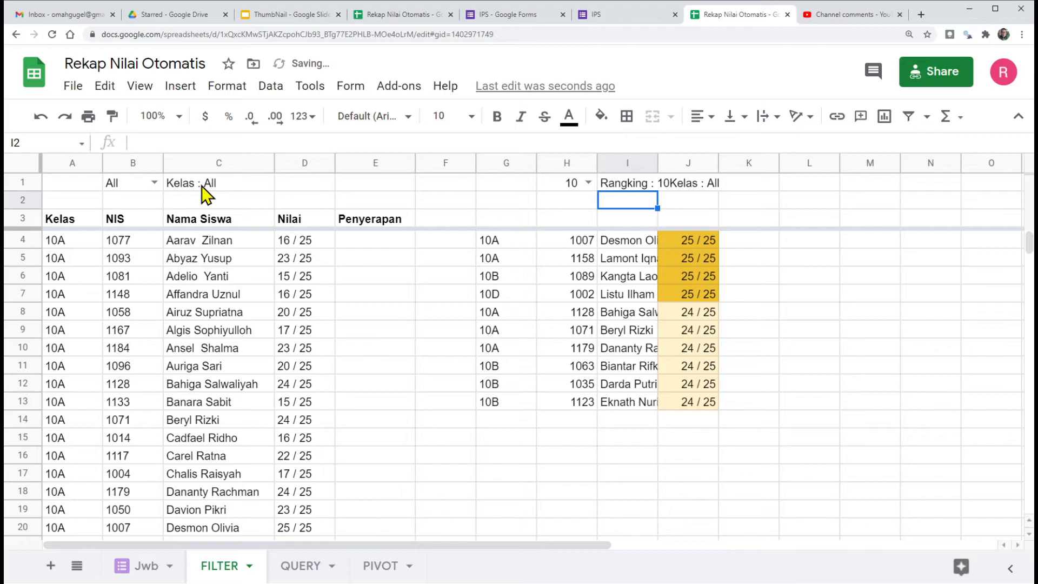
# Step: Insert a " " separator between the H1 and C1 references in the I1 title formula
pyautogui.click(670, 188)
pyautogui.doubleClick(619, 188)
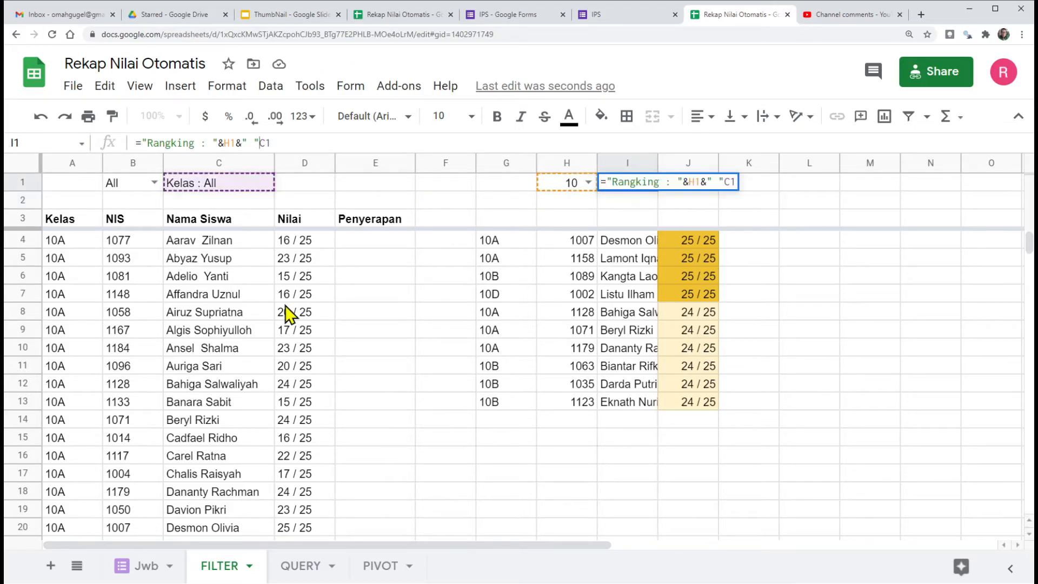
pyautogui.write('&" "')
pyautogui.press('Return')
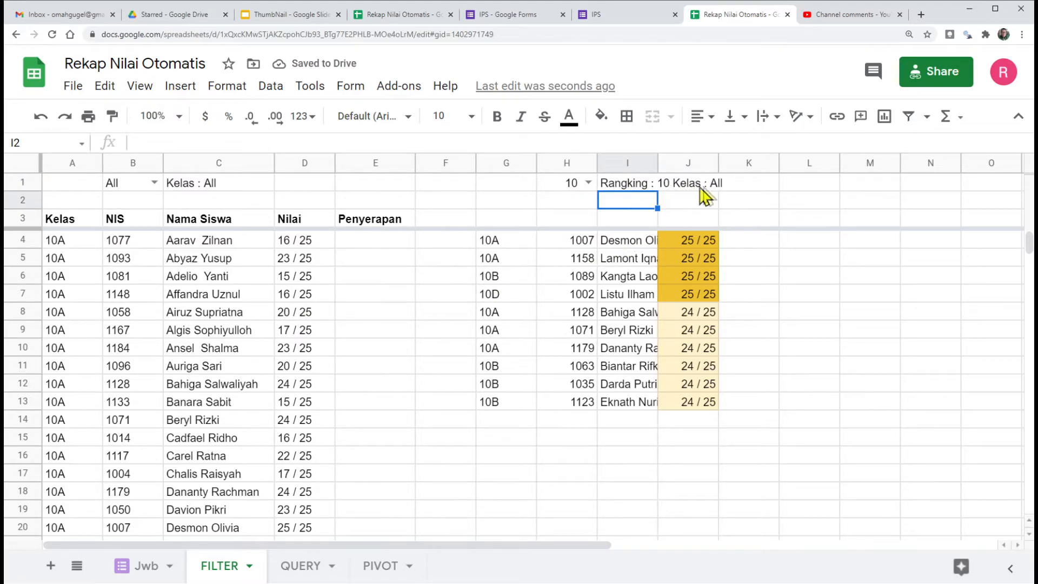
# Step: Test the ranking and its title with class 10A and row counts 15 and 5, and finally set the class in B1 to All
pyautogui.click(154, 184)
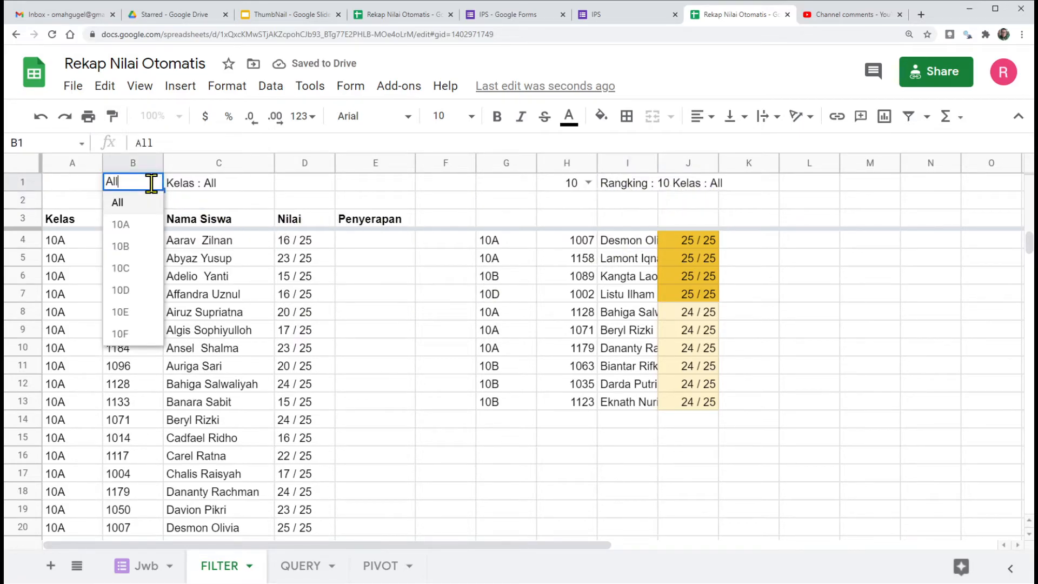
pyautogui.click(120, 224)
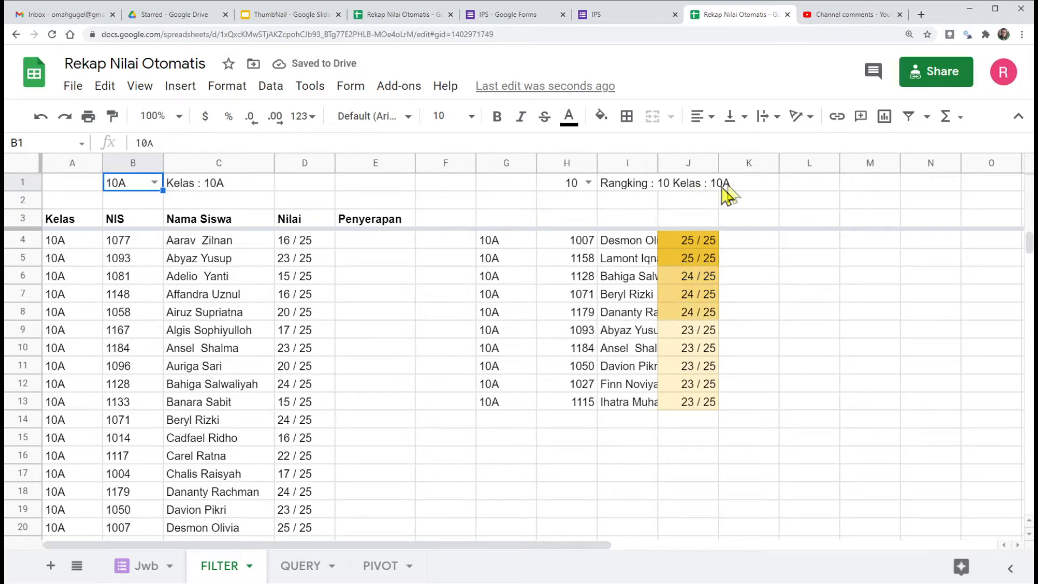
pyautogui.click(589, 182)
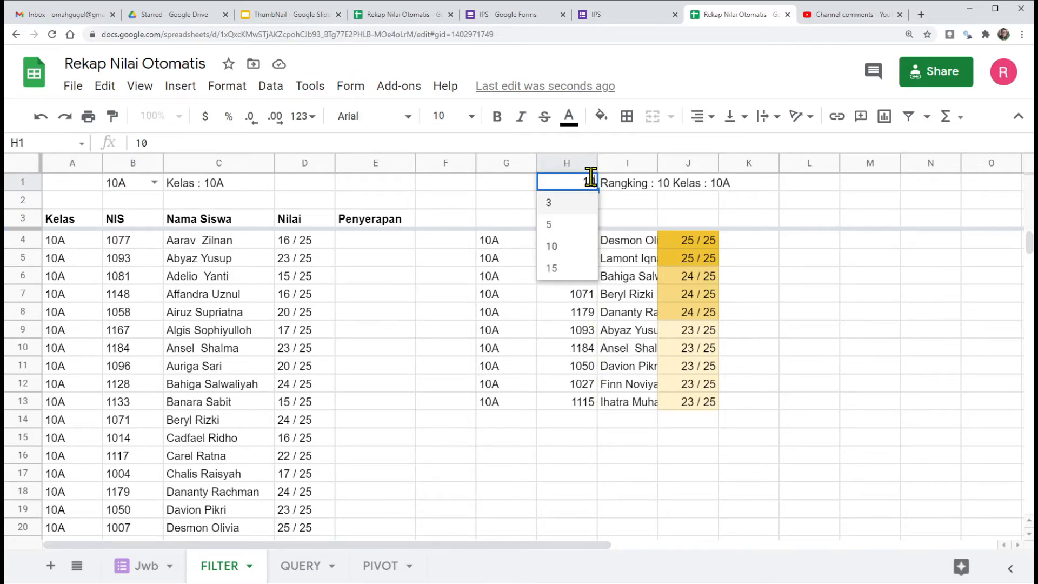
pyautogui.click(551, 269)
pyautogui.click(588, 182)
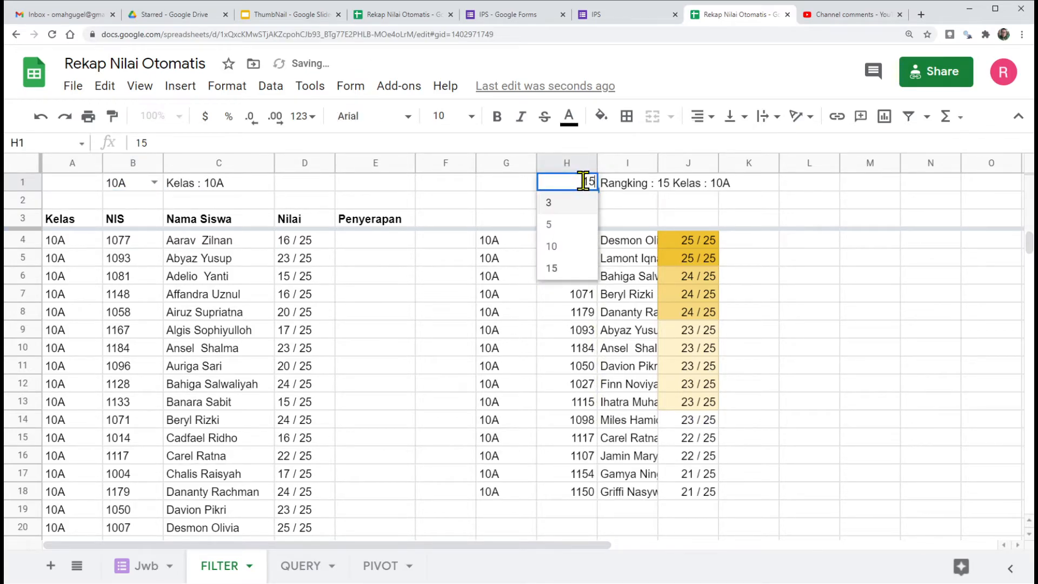
pyautogui.click(556, 224)
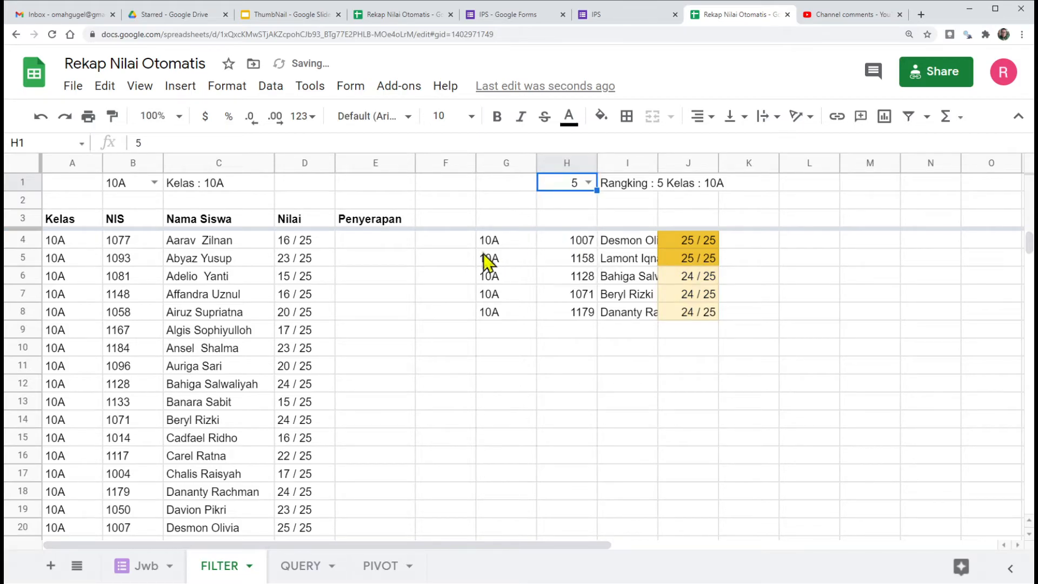
pyautogui.moveTo(498, 246); pyautogui.dragTo(494, 325)
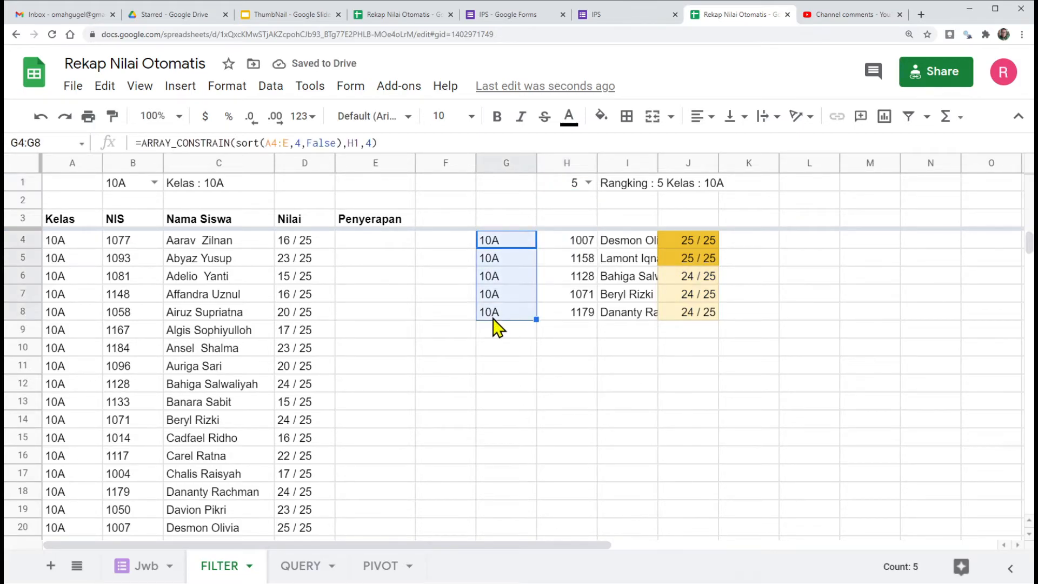
pyautogui.click(154, 182)
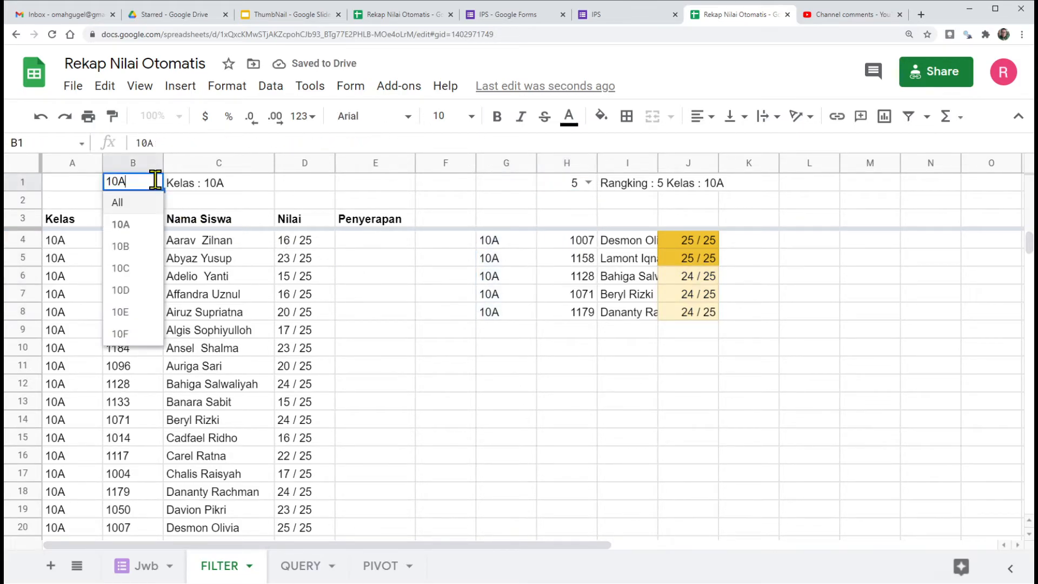
pyautogui.click(123, 203)
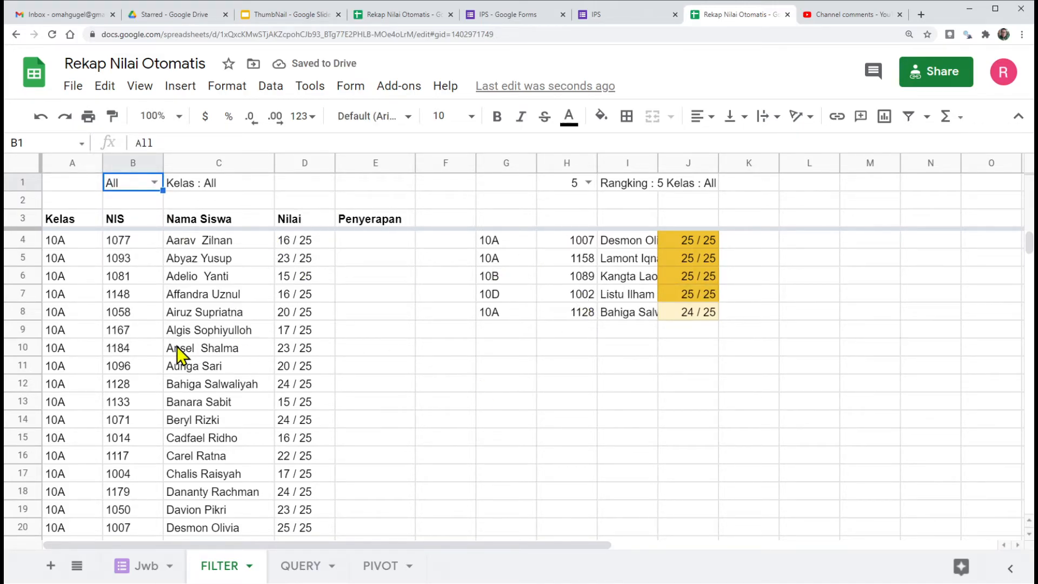
# Step: Review the class filter formula in A4, the ranking formula in G4, and the source data in the Jwb sheet
pyautogui.click(60, 219)
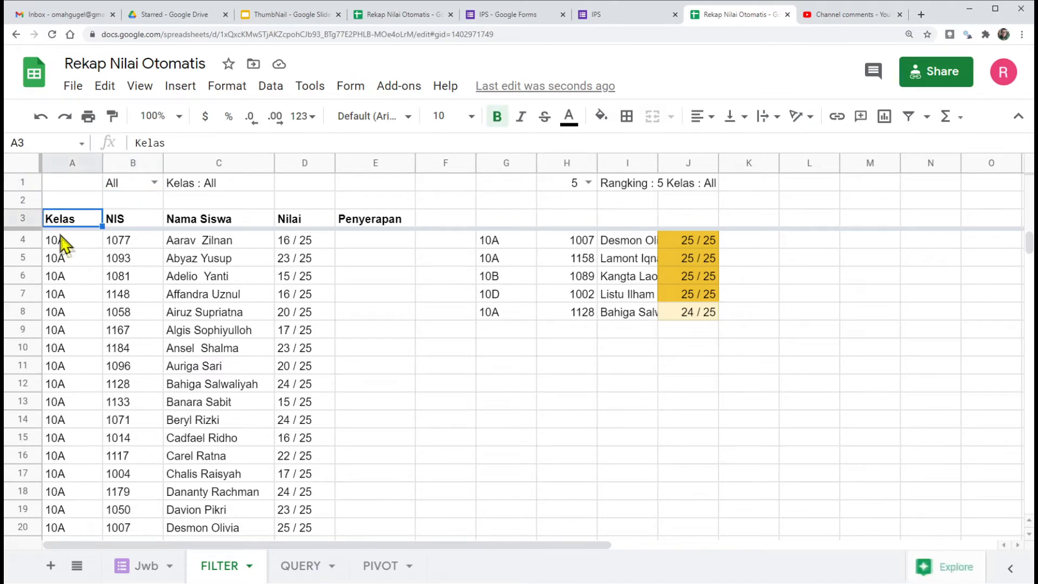
pyautogui.click(61, 238)
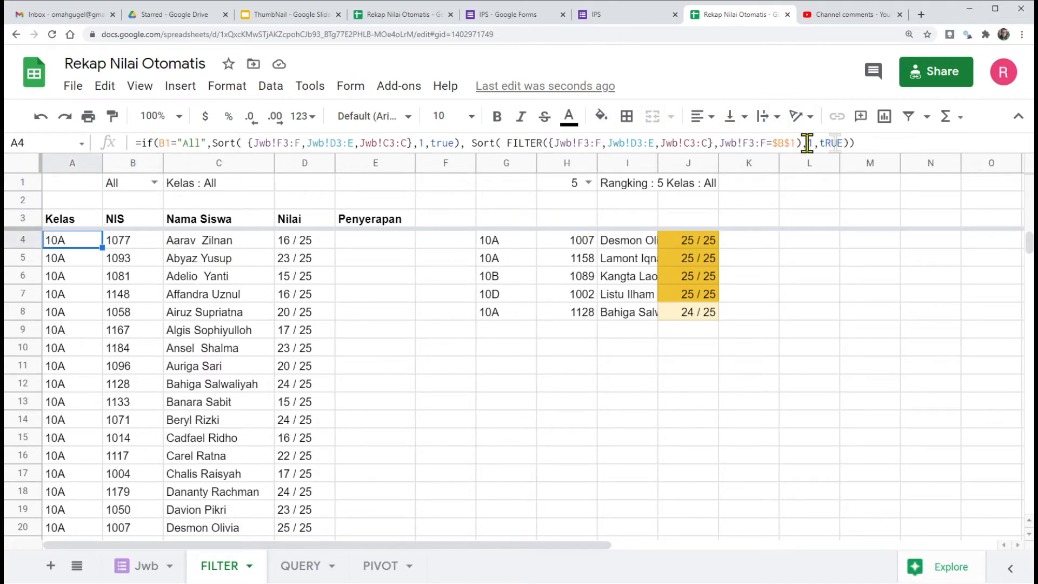
pyautogui.click(513, 240)
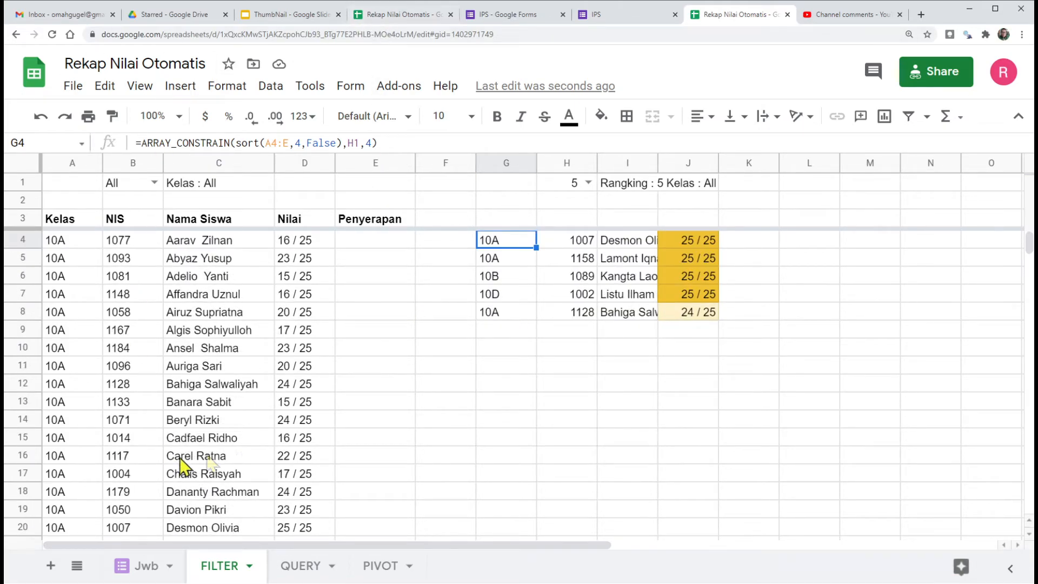
pyautogui.click(141, 568)
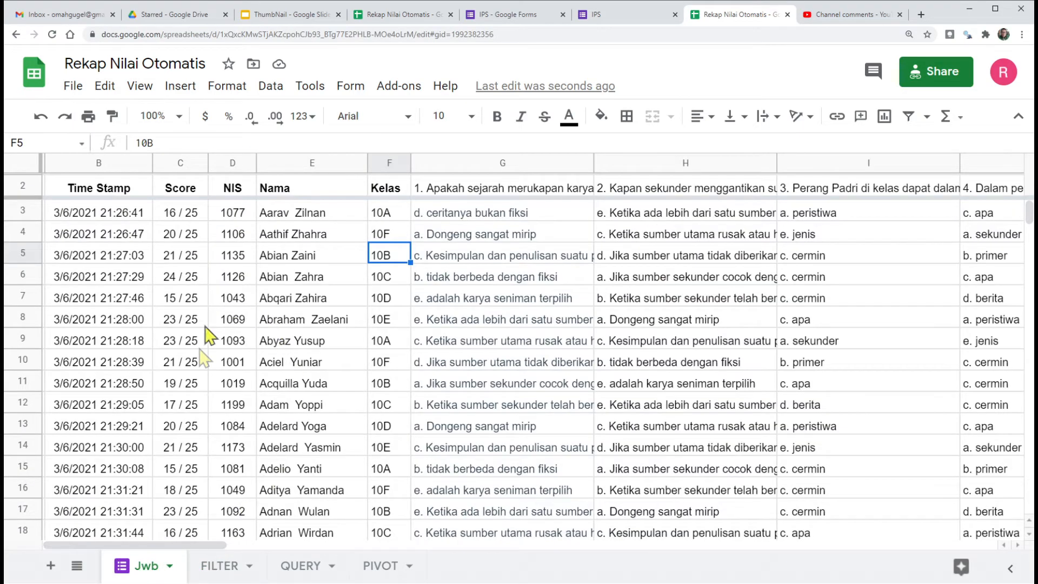
pyautogui.click(229, 565)
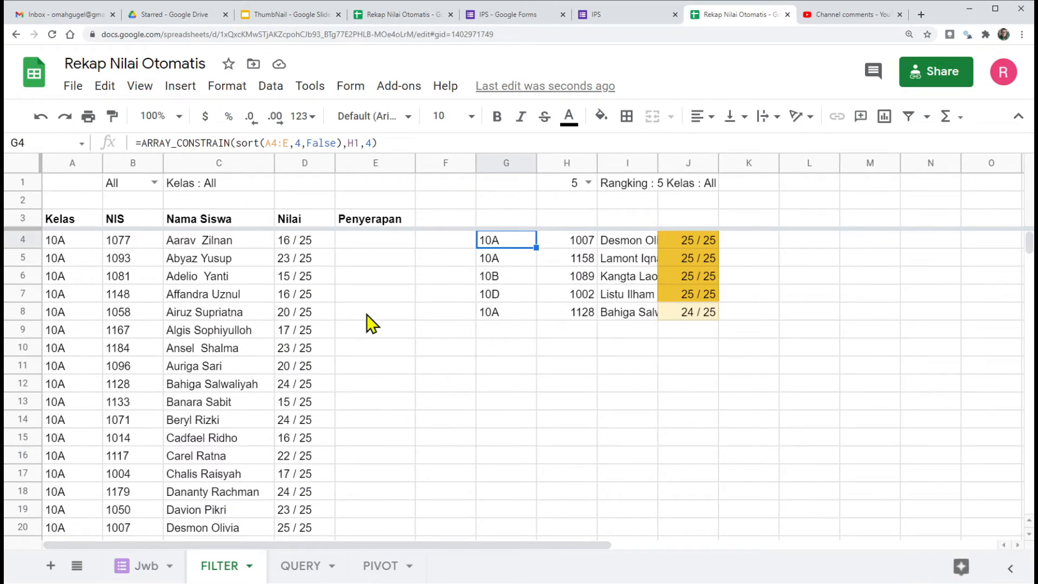
# Step: Delete the unused columns L to Z from the FILTER sheet
pyautogui.click(799, 163)
pyautogui.moveTo(799, 163); pyautogui.dragTo(1033, 176)
pyautogui.rightClick(612, 168)
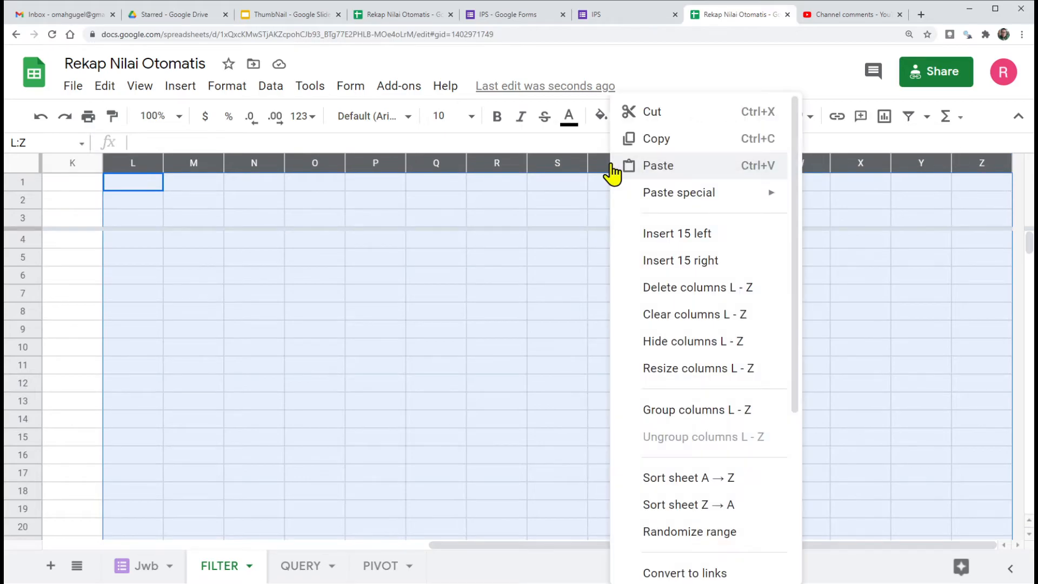
pyautogui.click(685, 292)
pyautogui.click(809, 215)
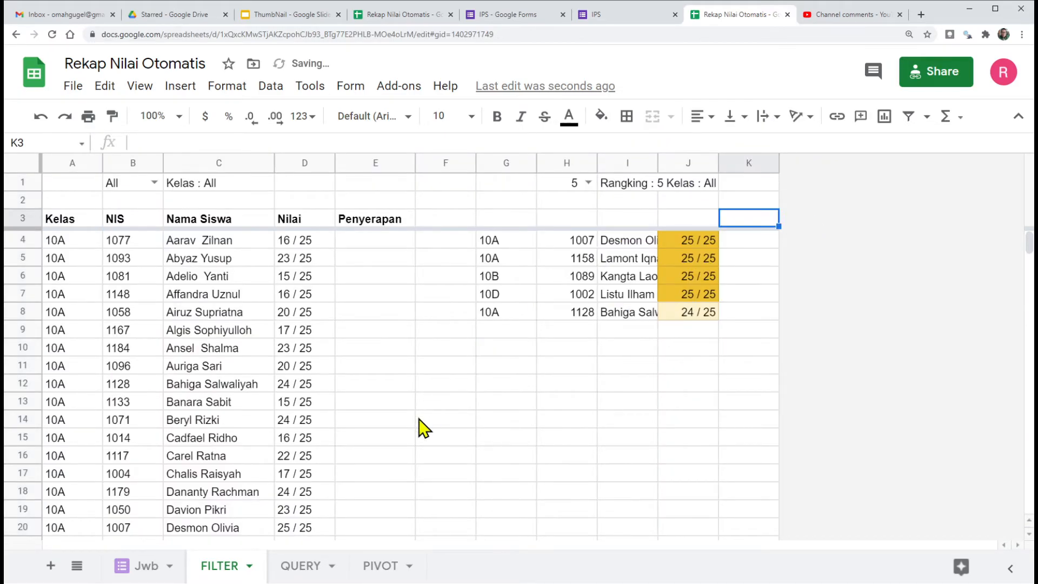
# Step: Delete all empty rows below row 302 and set the number of rows to add at the bottom to 10 without adding them
pyautogui.scroll(-14, 261, 399)
pyautogui.scroll(-20, 262, 401)
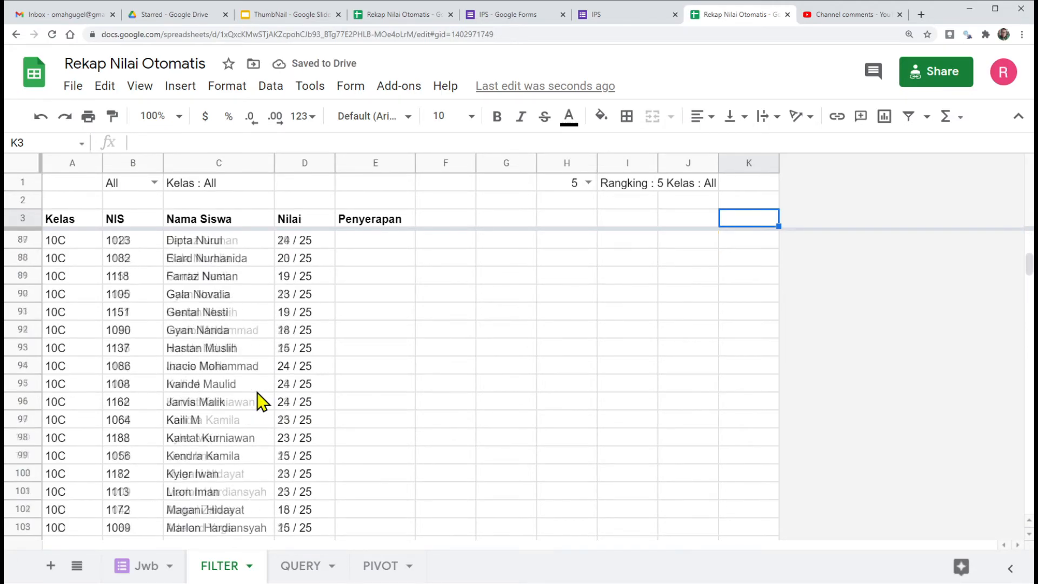
pyautogui.scroll(-19, 89, 394)
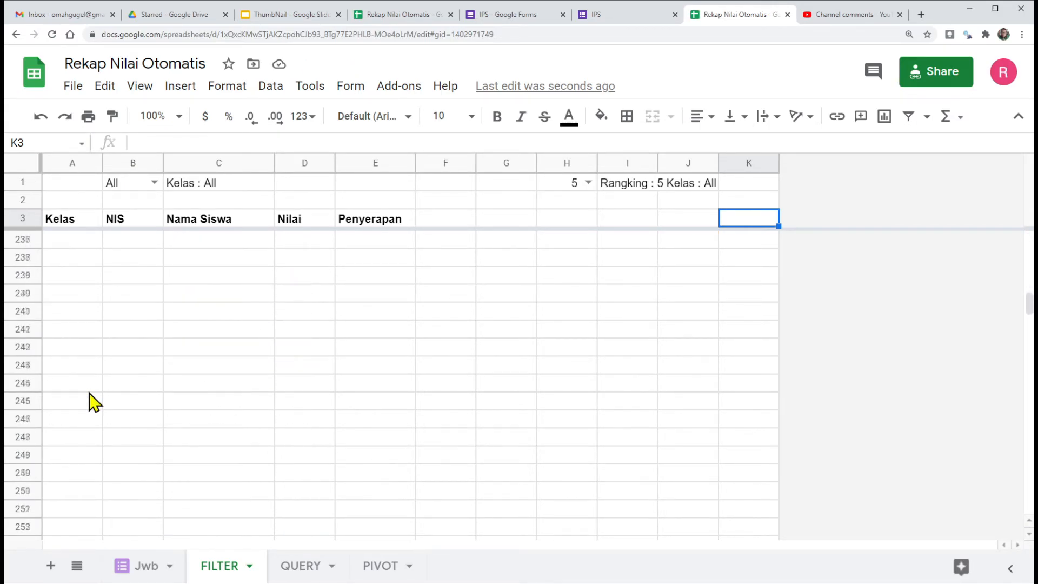
pyautogui.click(89, 461)
pyautogui.scroll(-18, 87, 459)
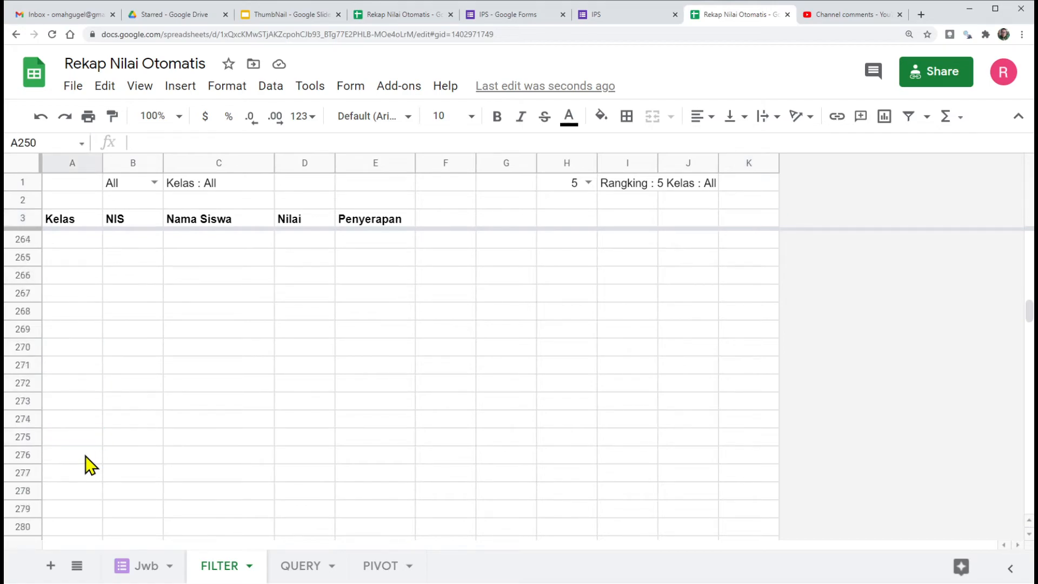
pyautogui.click(86, 440)
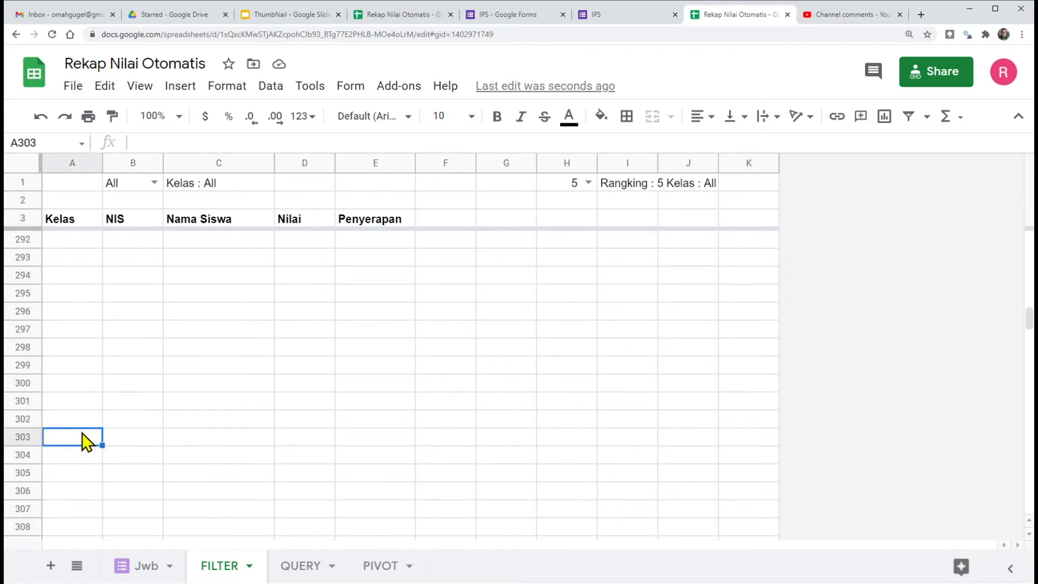
pyautogui.hotkey('ctrl', 'shift', 'Down')
pyautogui.hotkey('ctrl', 'alt', '-')
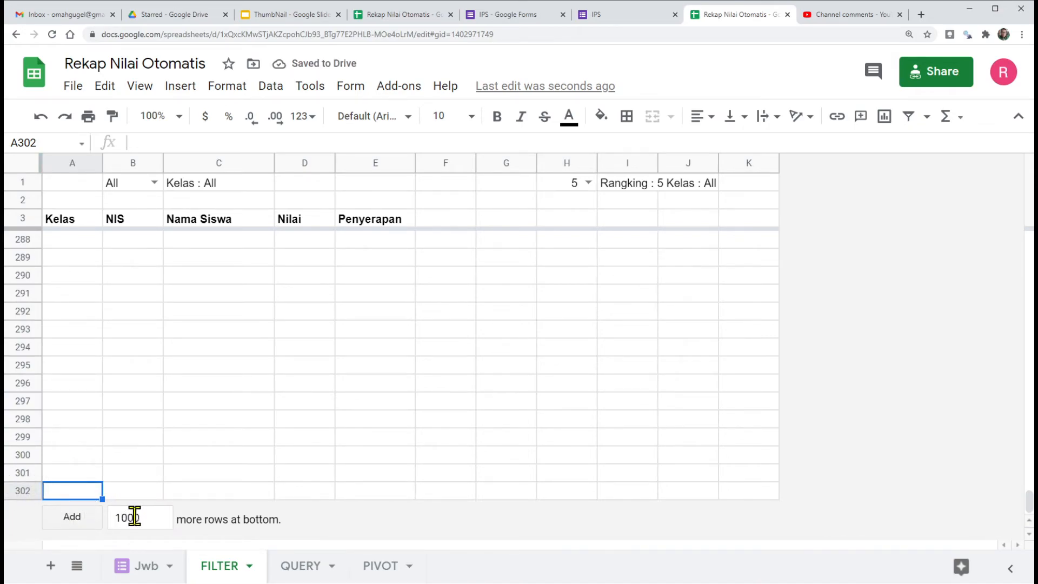
pyautogui.moveTo(130, 518); pyautogui.dragTo(175, 520)
pyautogui.press('BackSpace')
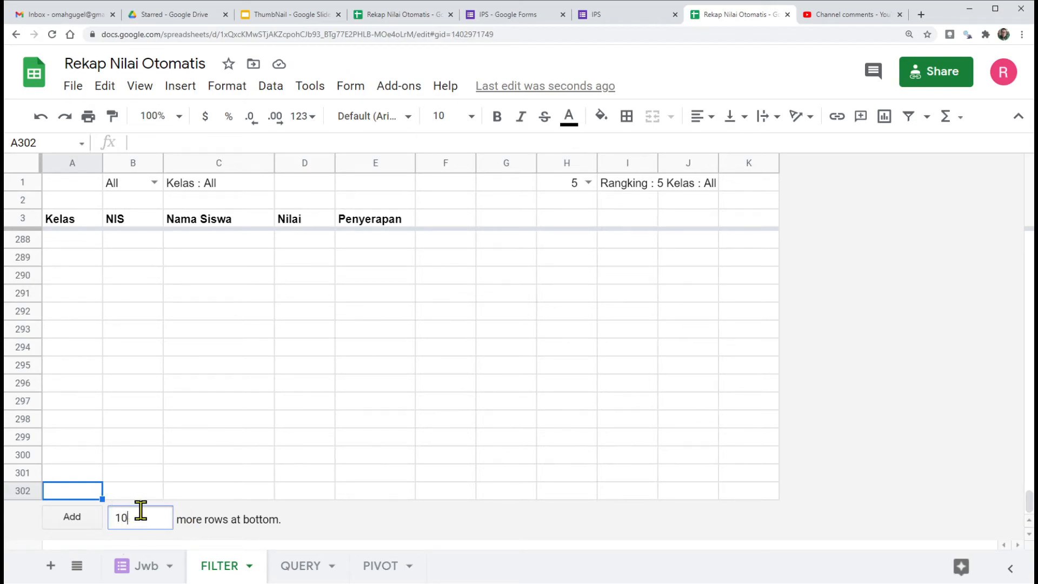
# Step: Fit the widths of columns G to J to the ranking data and copy the headings from A3:D3 into G3:J3
pyautogui.scroll(20, 377, 335)
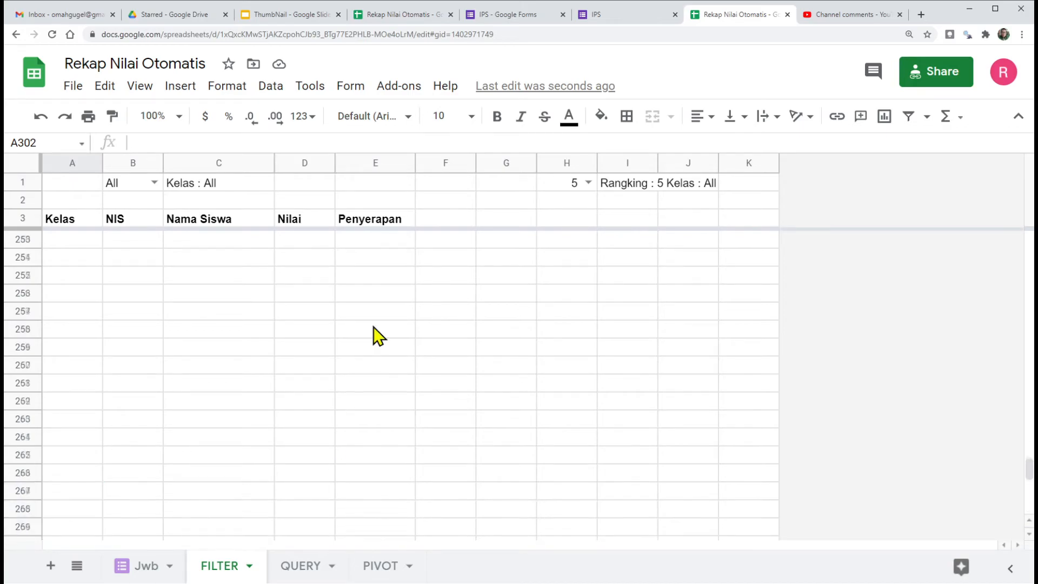
pyautogui.scroll(10, 373, 326)
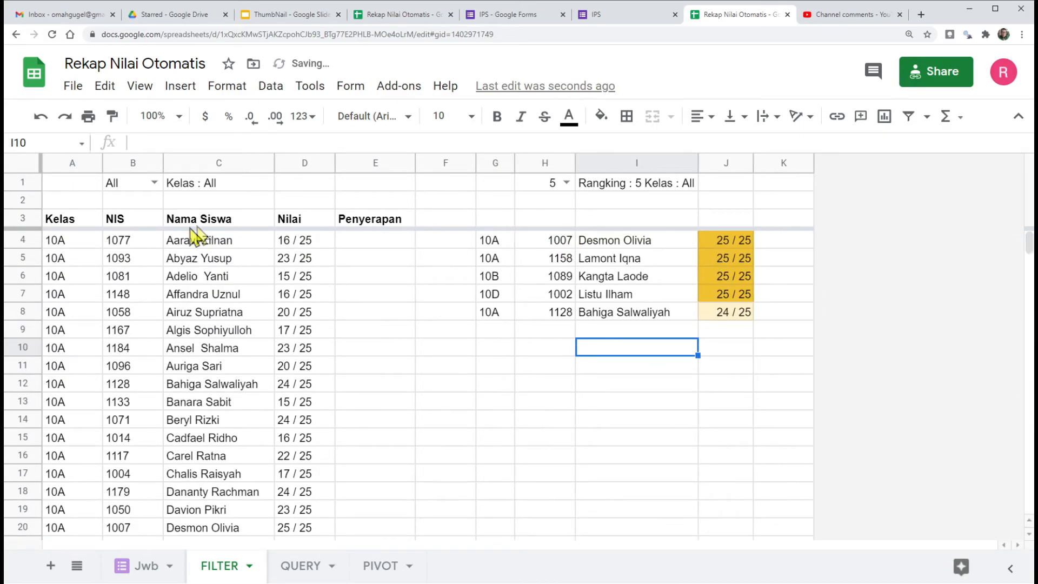
pyautogui.moveTo(61, 224); pyautogui.dragTo(293, 220)
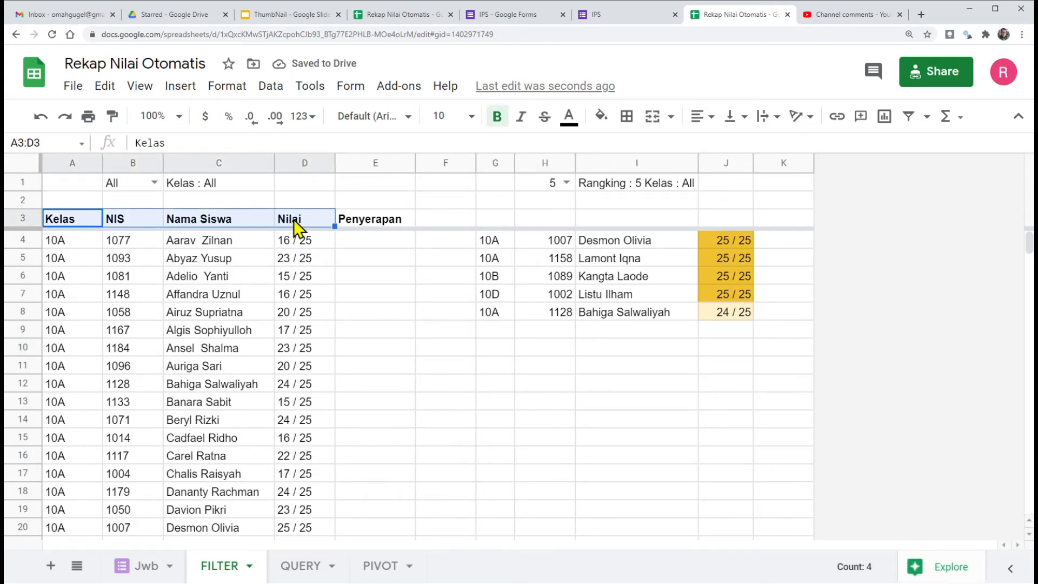
pyautogui.hotkey('ctrl', 'c')
pyautogui.click(492, 219)
pyautogui.rightClick(492, 219)
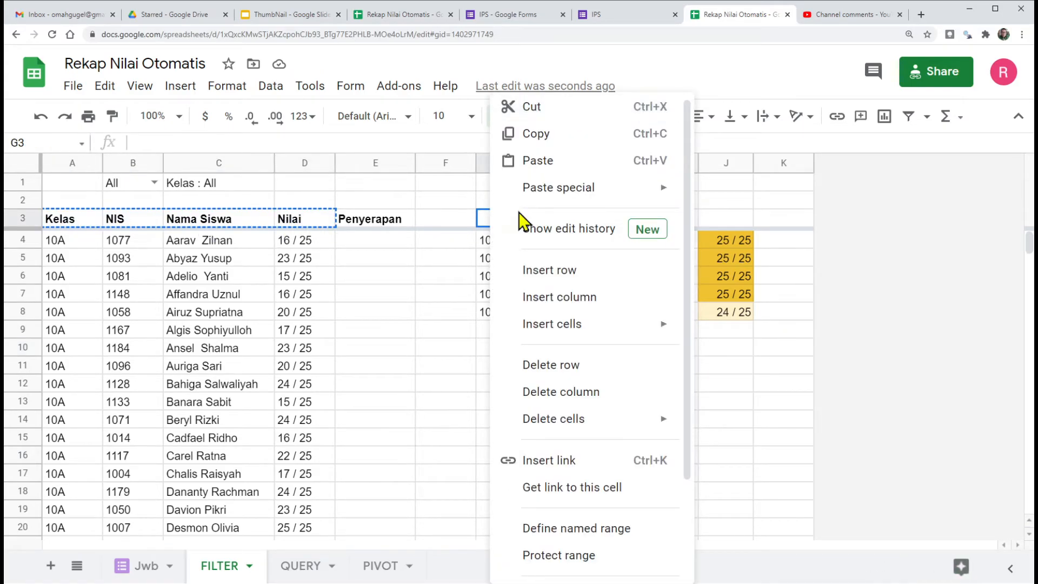
pyautogui.moveTo(572, 190)
pyautogui.click(750, 195)
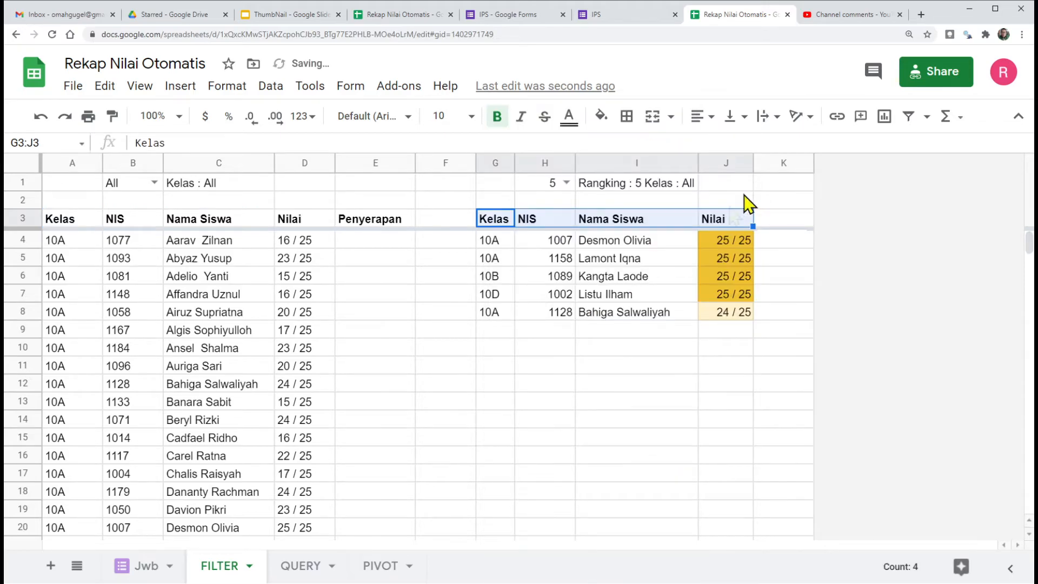
pyautogui.click(727, 347)
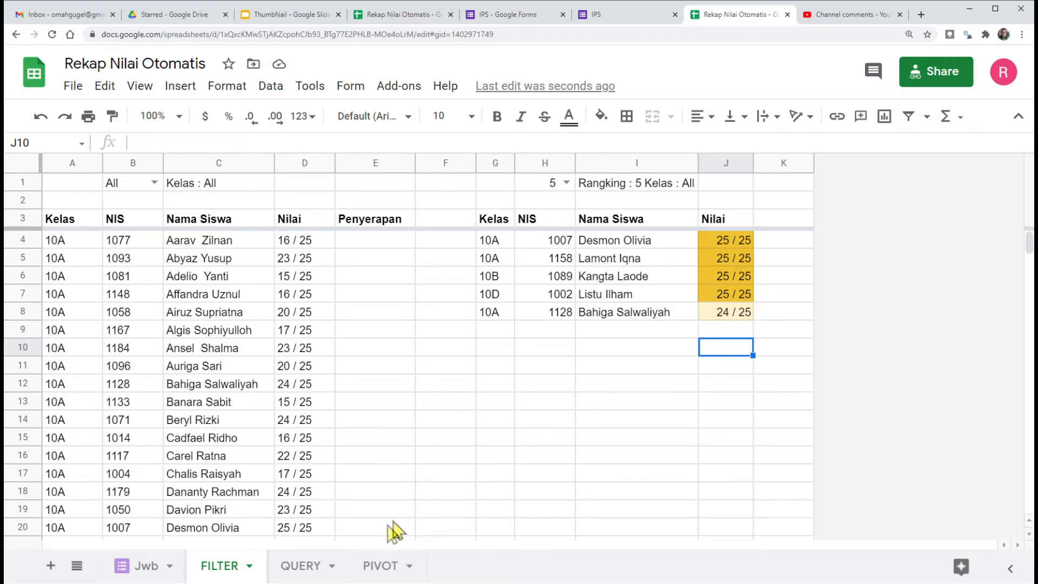
pyautogui.click(297, 566)
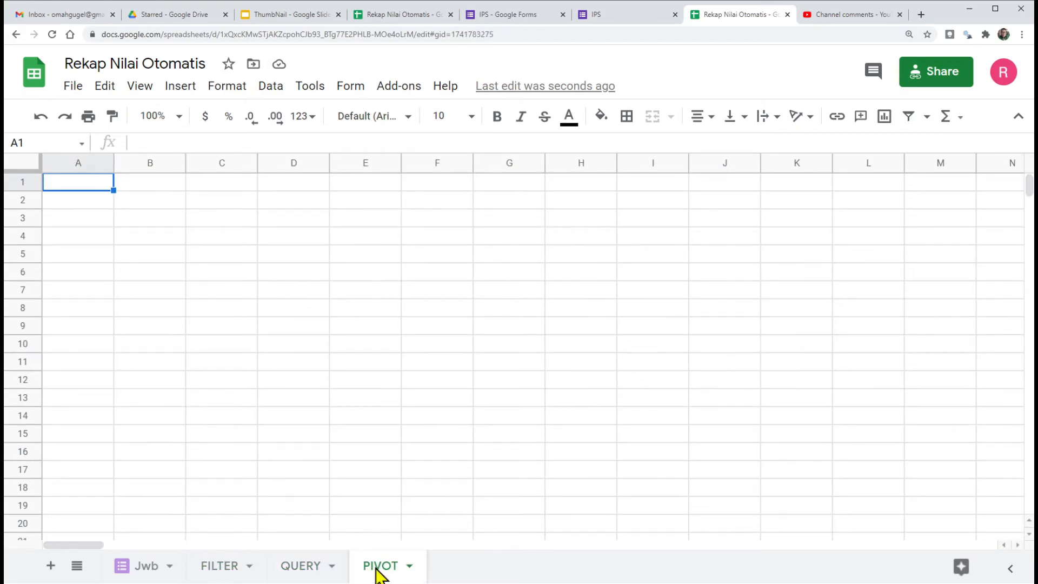
pyautogui.click(219, 566)
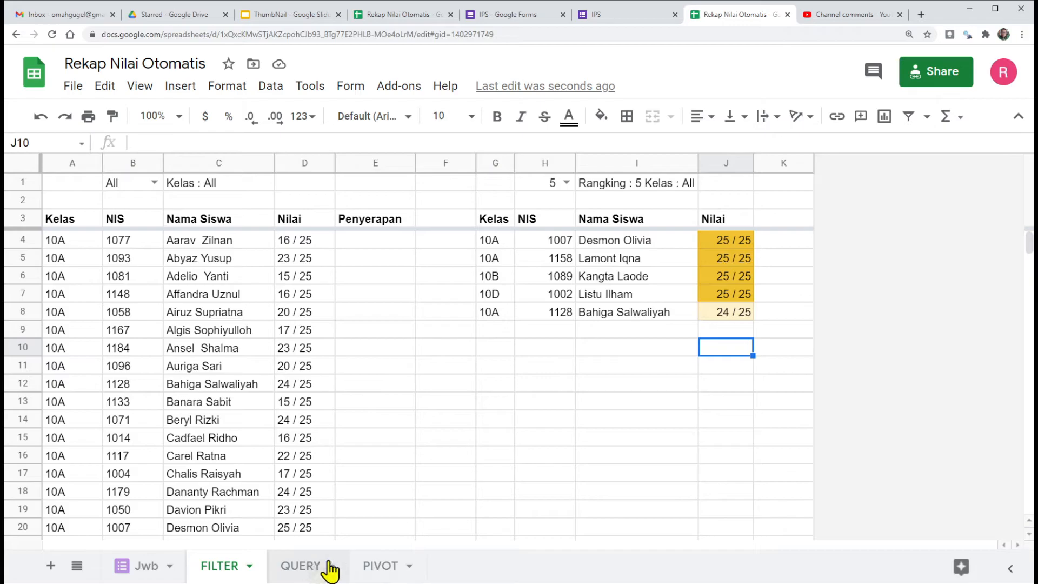
# Step: Center the ranking's NIS heading and numbers horizontally in H3:H11
pyautogui.click(550, 222)
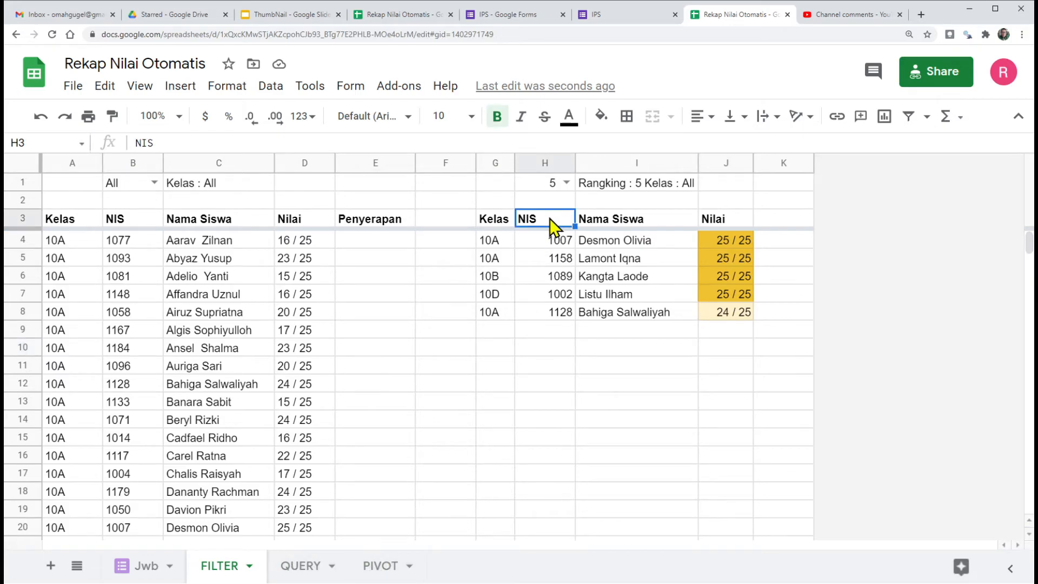
pyautogui.moveTo(550, 222); pyautogui.dragTo(545, 369)
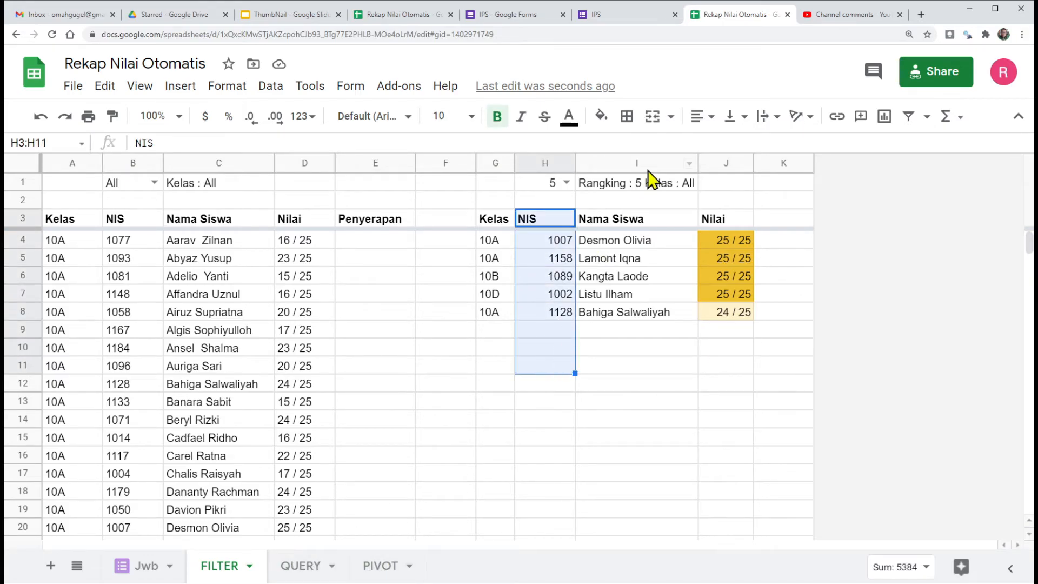
pyautogui.click(712, 123)
pyautogui.click(722, 145)
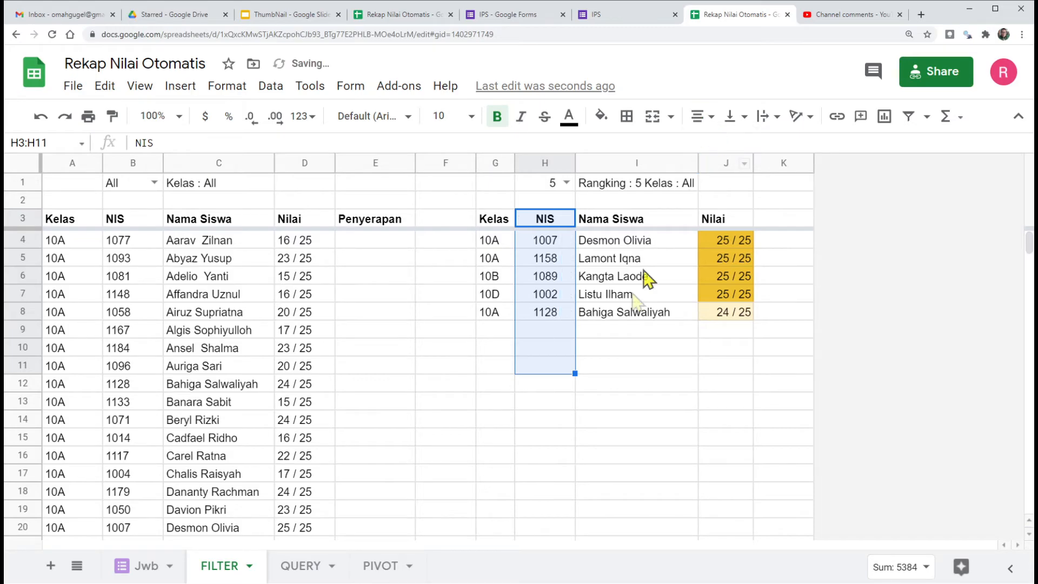
pyautogui.click(650, 343)
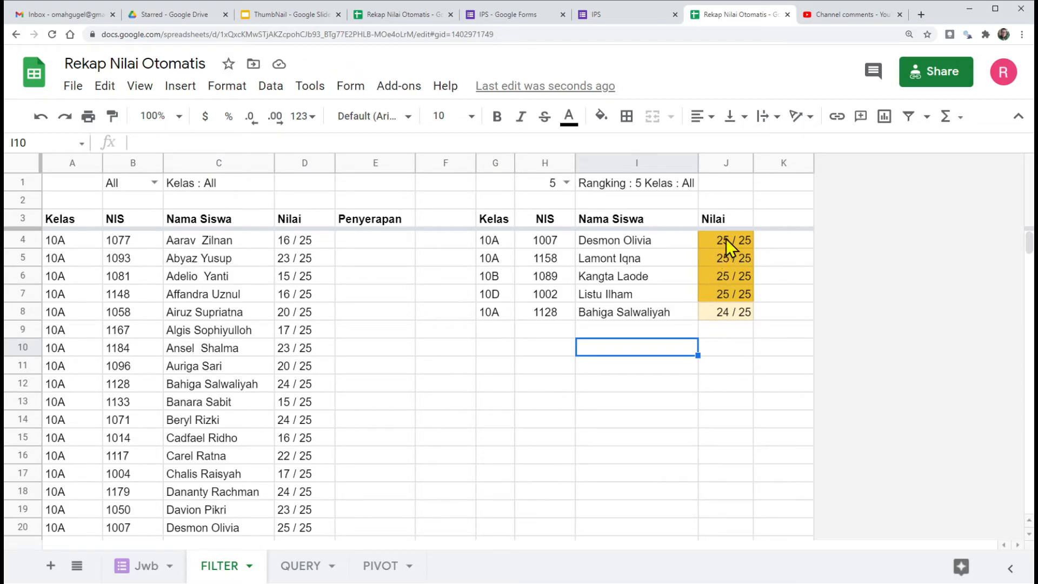
# Step: Format the ranking's Nilai column J as Number without decimal places and center its contents horizontally
pyautogui.moveTo(721, 243); pyautogui.dragTo(726, 399)
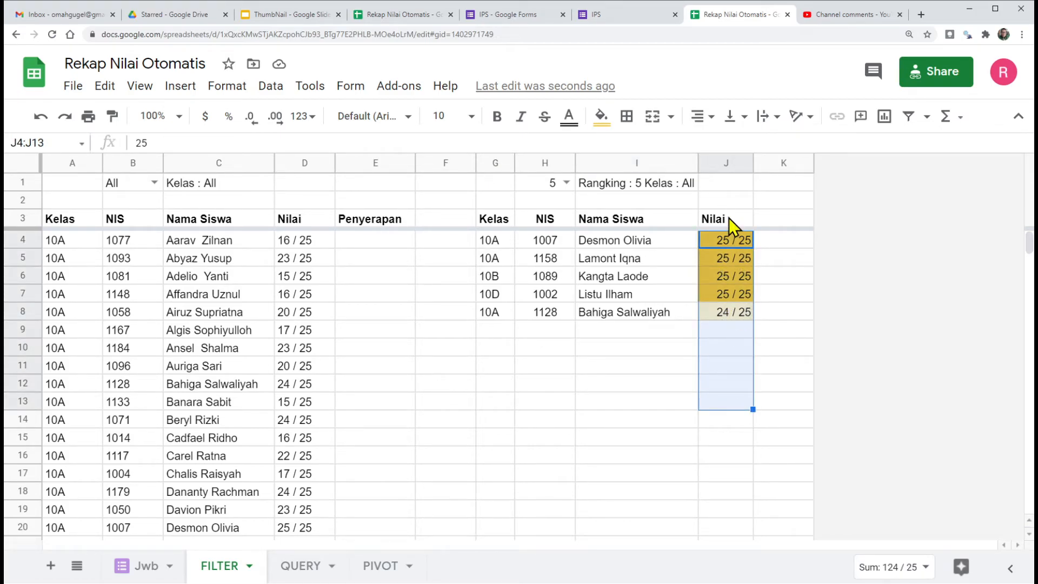
pyautogui.click(723, 162)
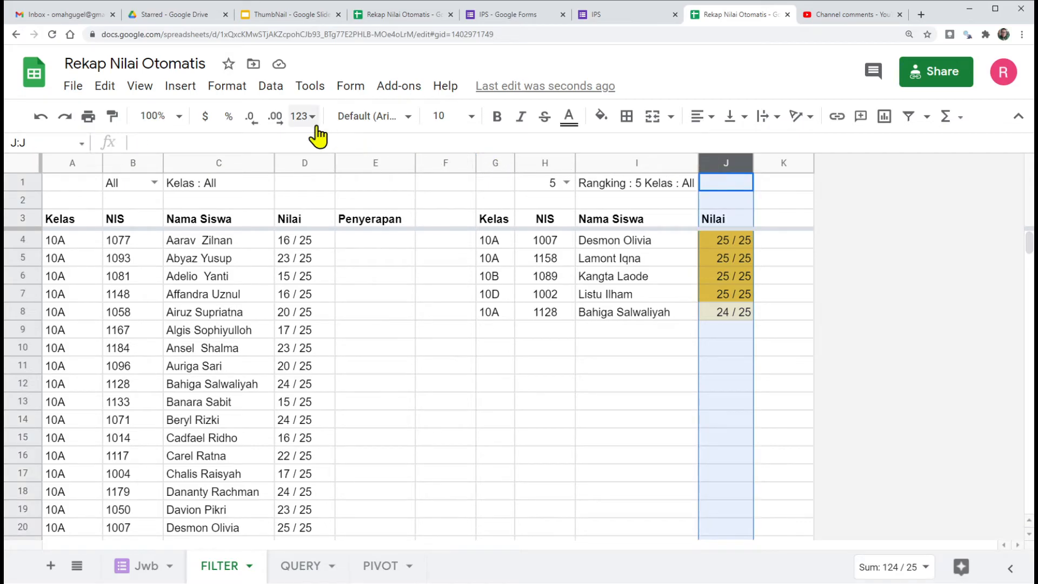
pyautogui.click(300, 118)
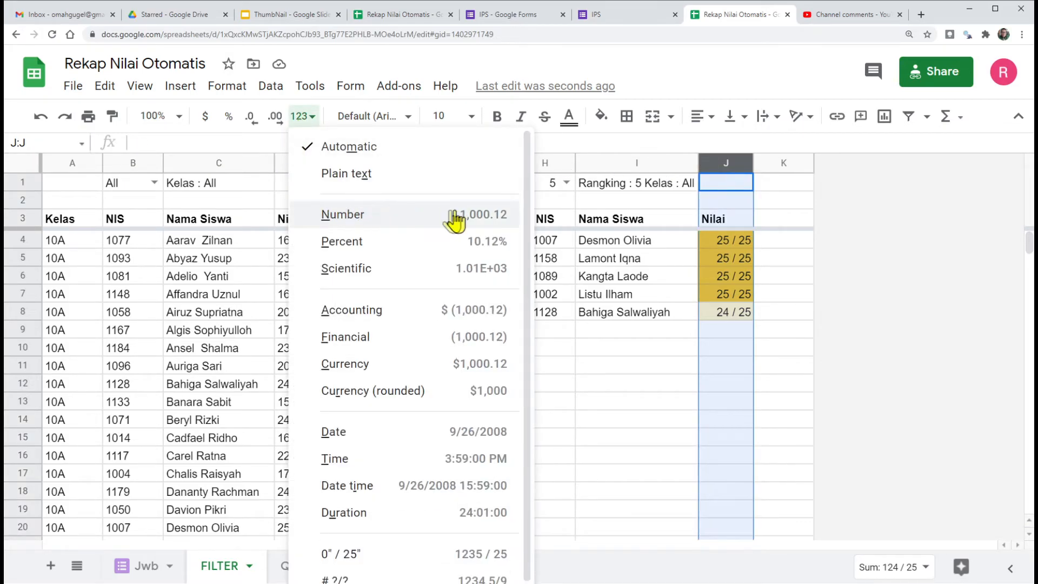
pyautogui.click(435, 223)
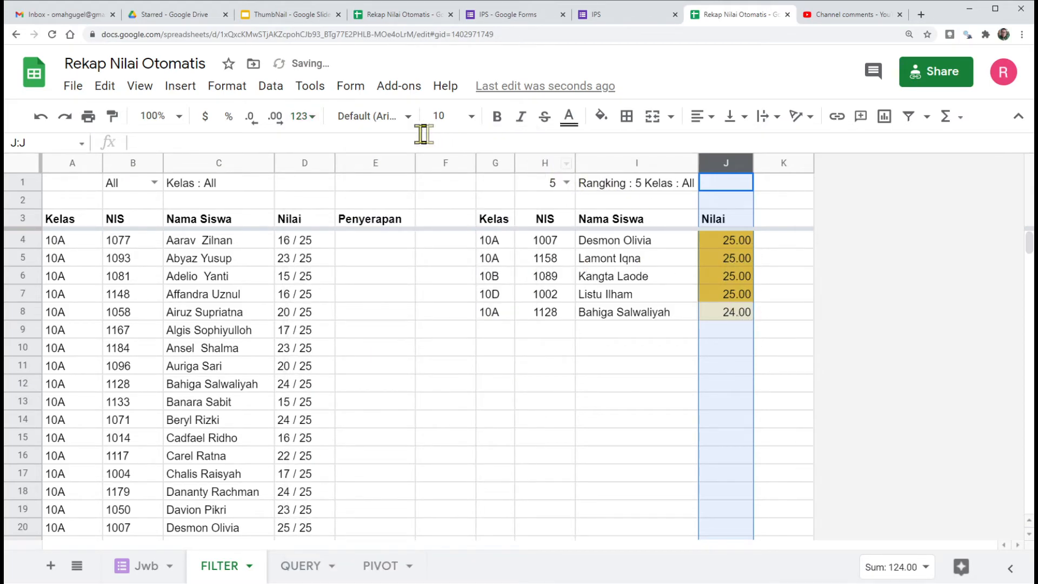
pyautogui.doubleClick(251, 123)
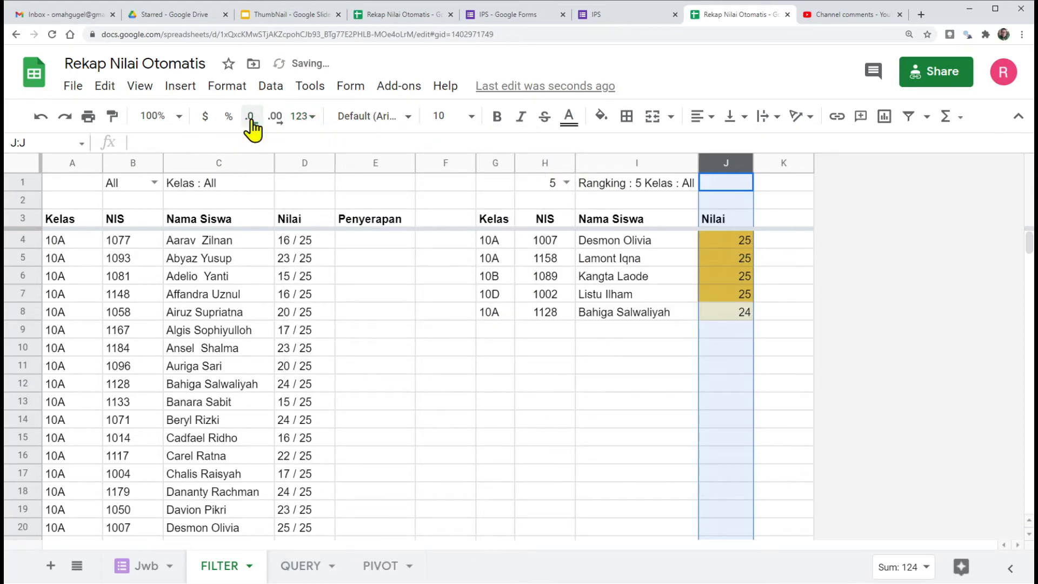
pyautogui.click(714, 117)
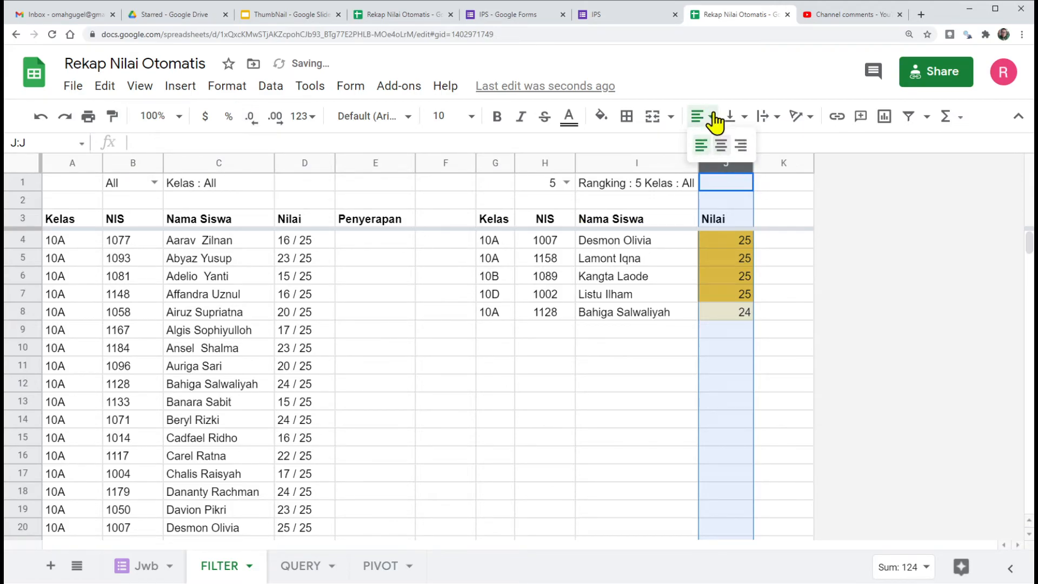
pyautogui.click(723, 144)
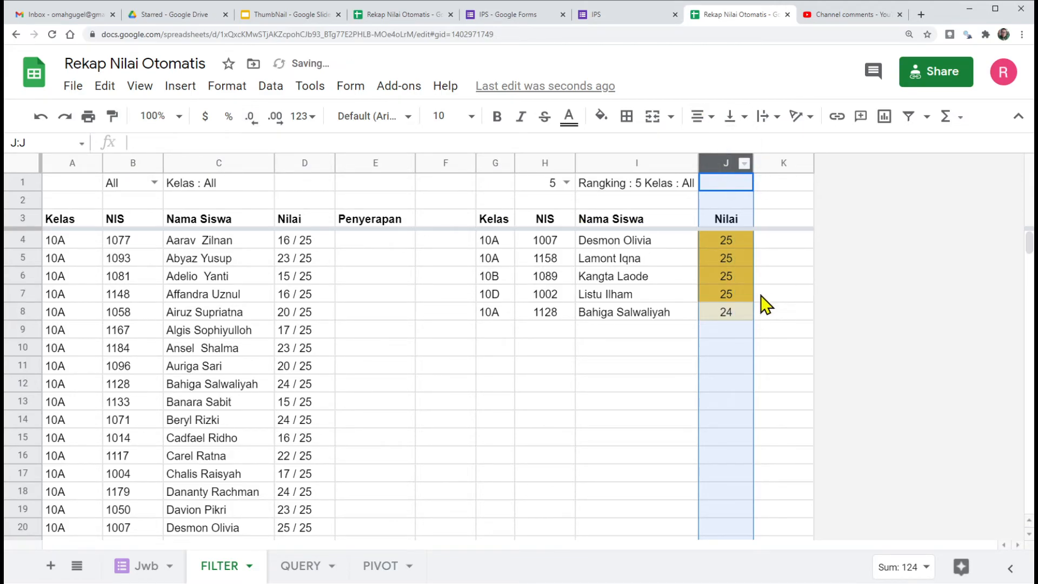
pyautogui.click(720, 331)
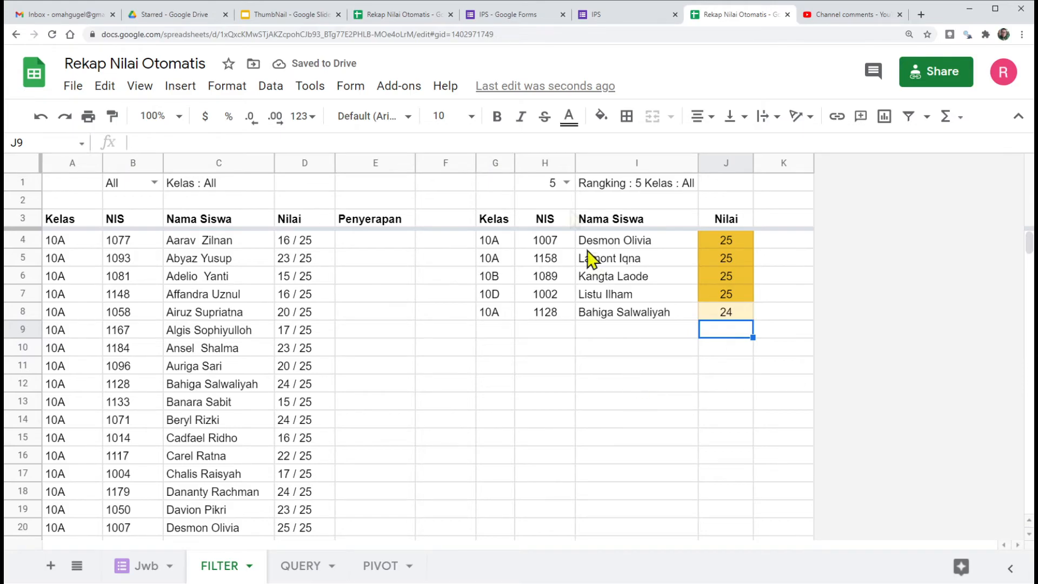
# Step: Set the ranking's row count in H1 to 10
pyautogui.click(562, 182)
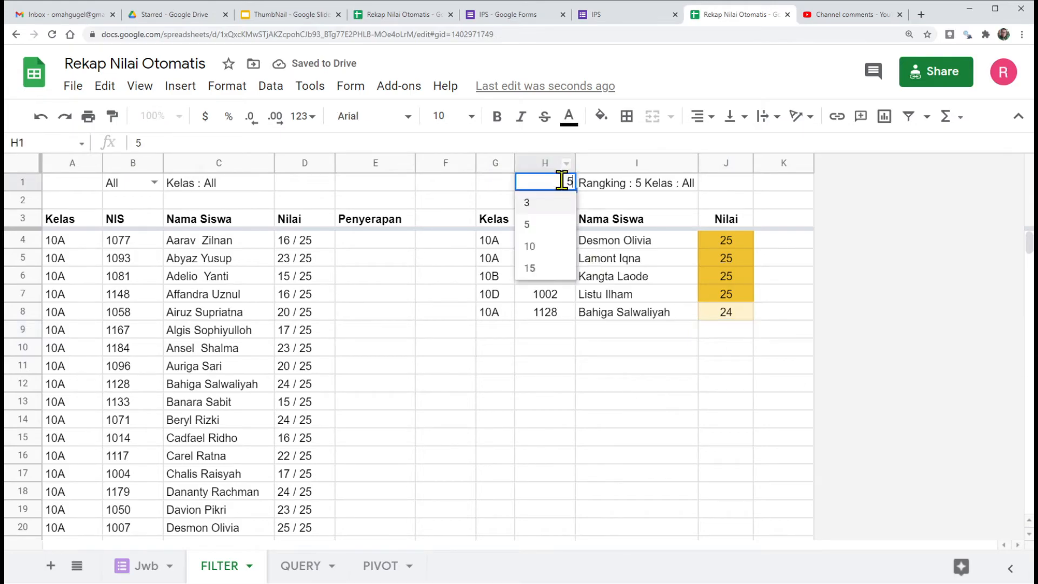
pyautogui.click(538, 254)
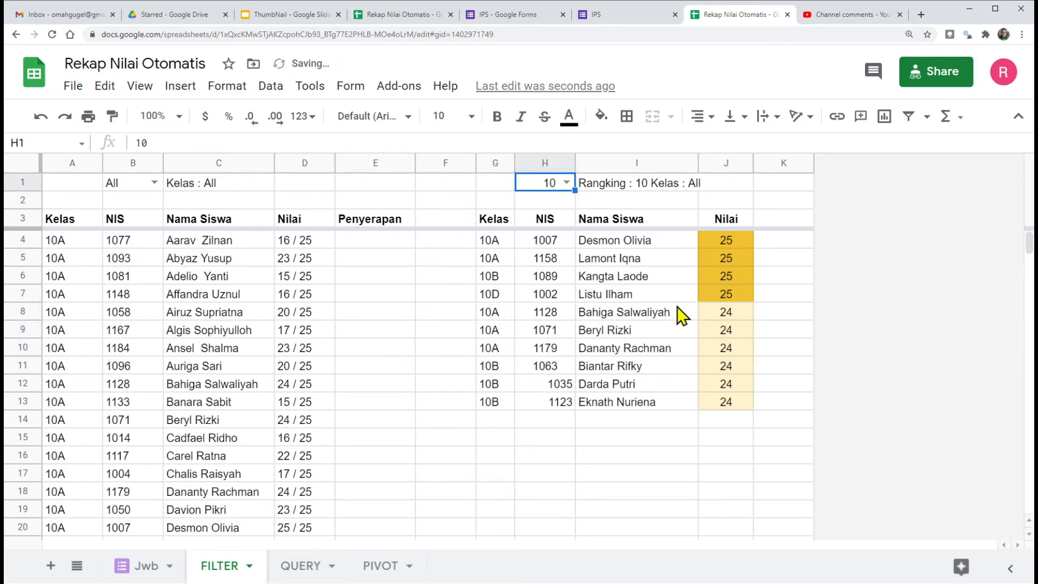
# Step: Center the contents of the whole column H horizontally
pyautogui.click(555, 385)
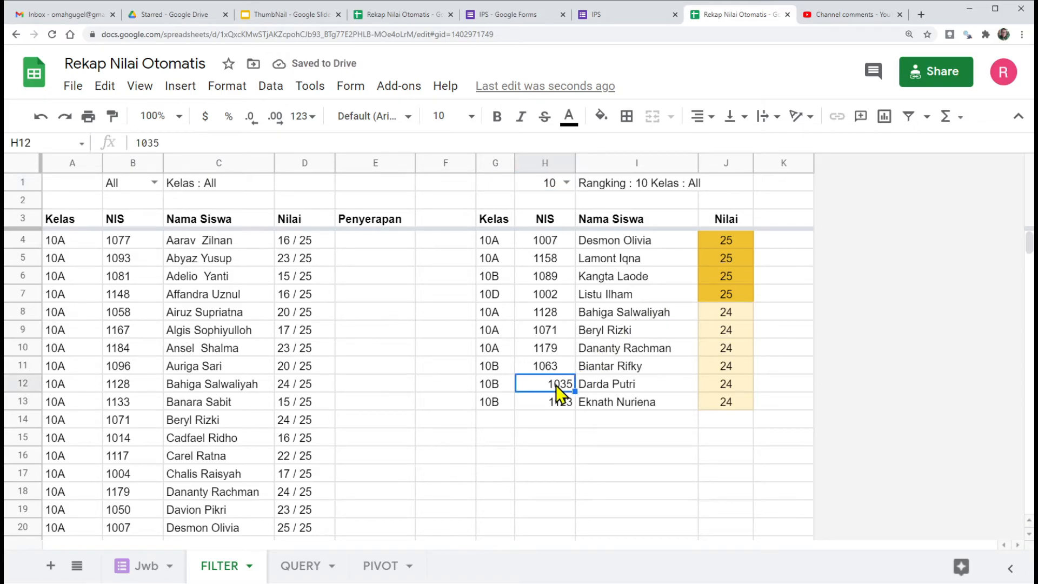
pyautogui.click(542, 163)
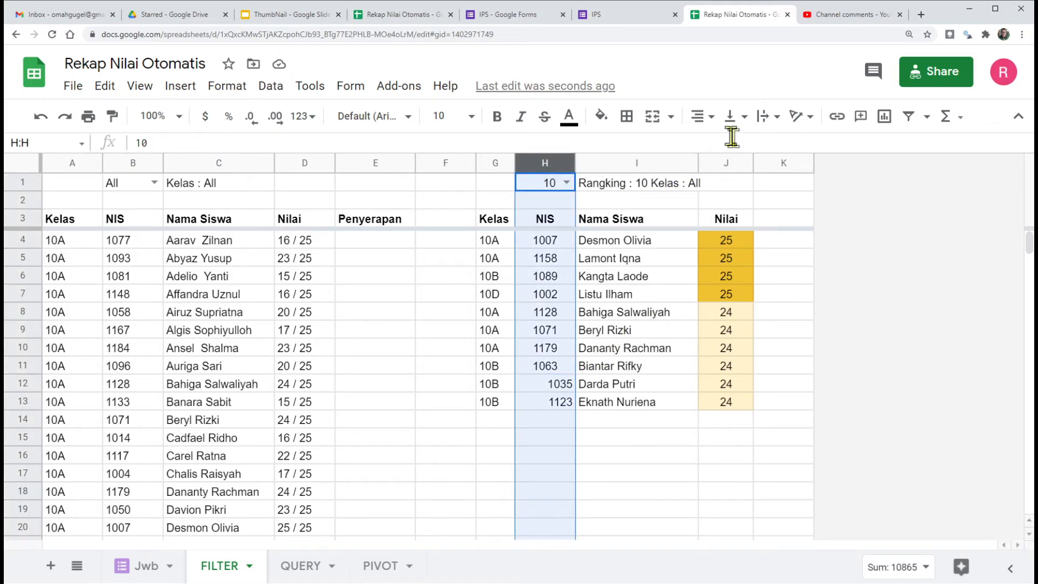
pyautogui.click(698, 116)
pyautogui.click(721, 146)
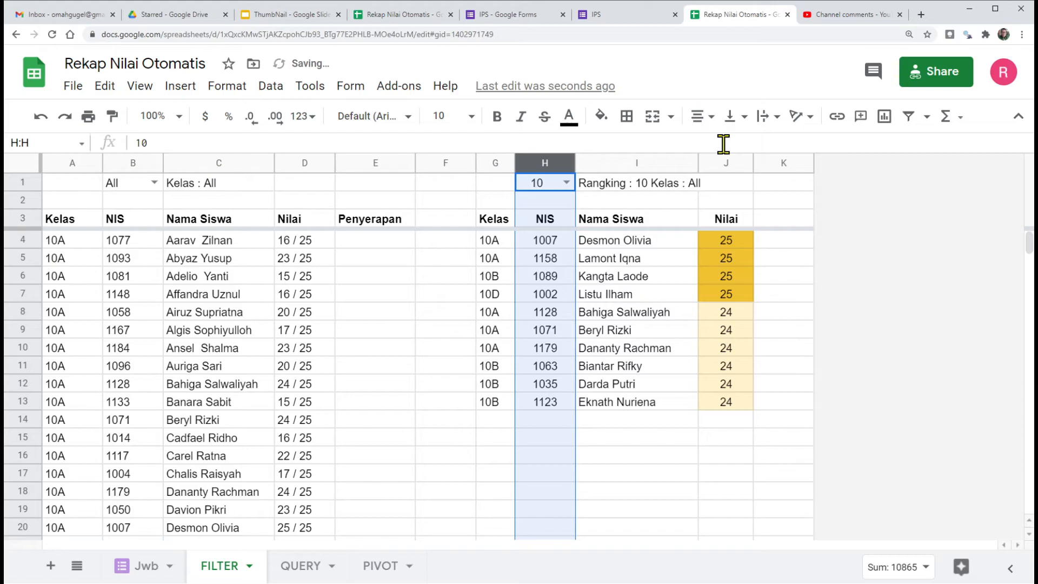
pyautogui.click(531, 449)
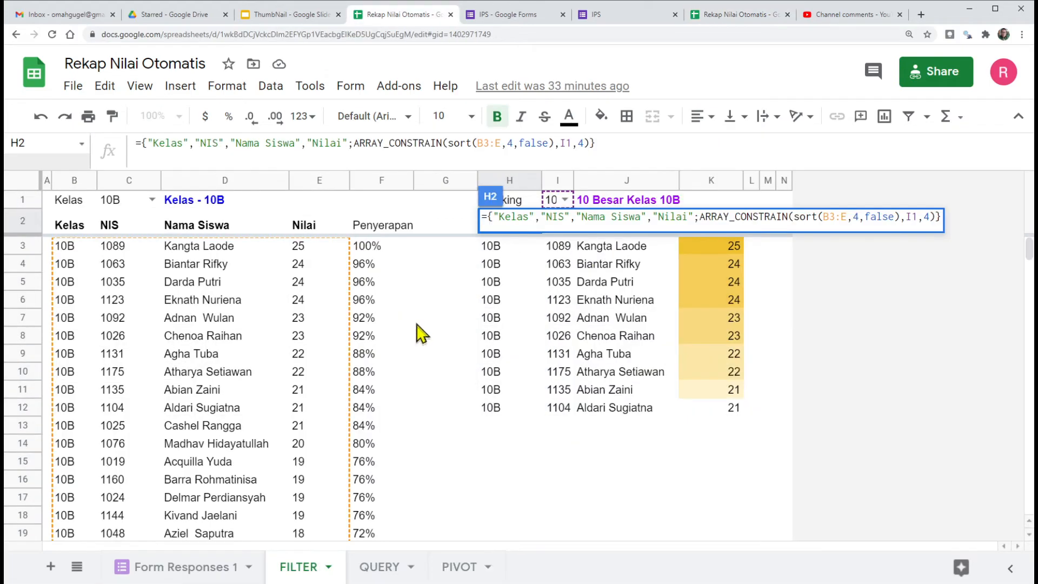
# Step: In the finished example spreadsheet, examine how the formulas in H2 and B2 generate the headings above the ranking and class list
pyautogui.click(400, 318)
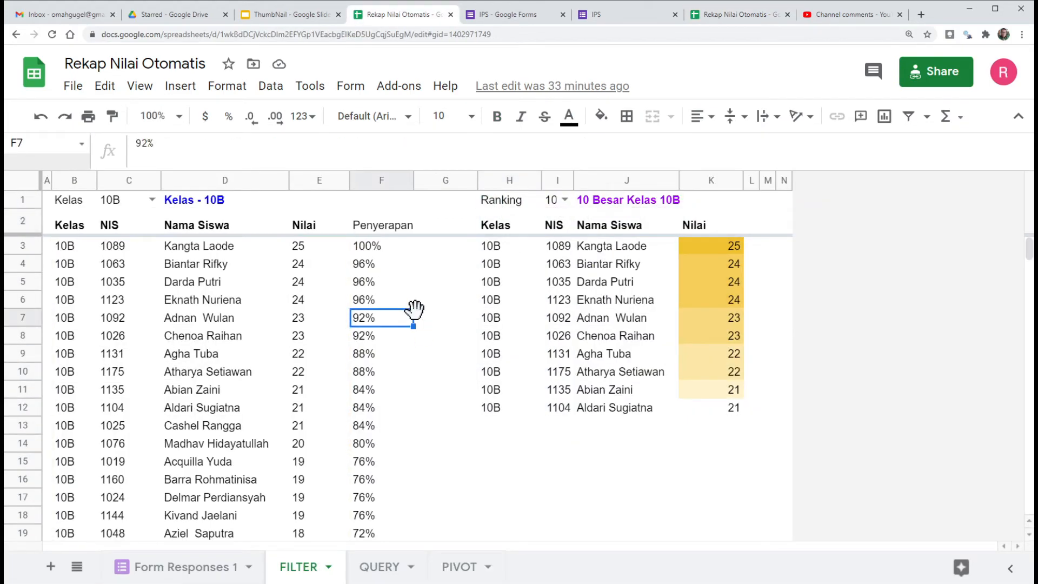
pyautogui.click(499, 227)
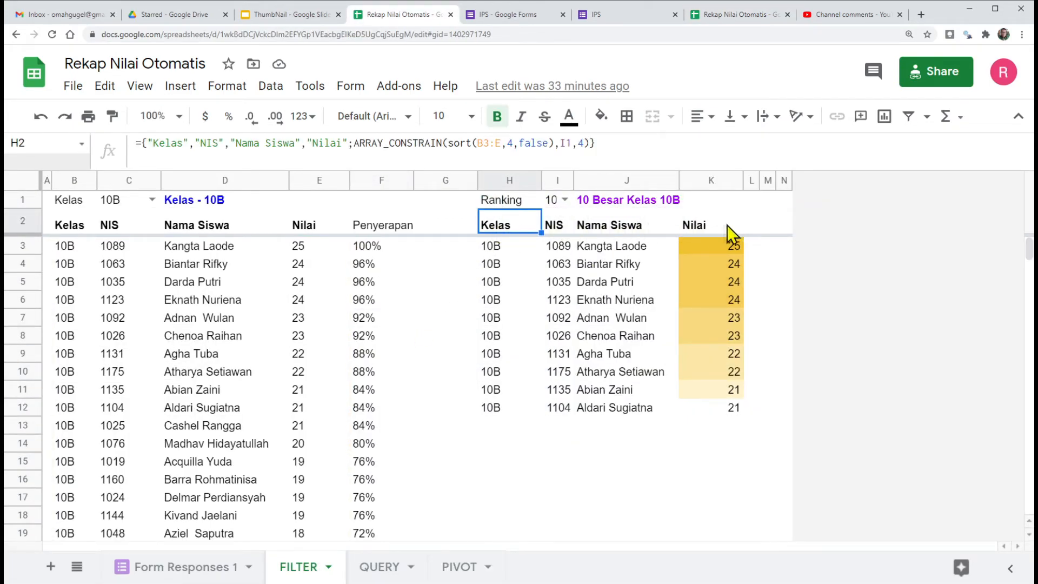
pyautogui.click(484, 262)
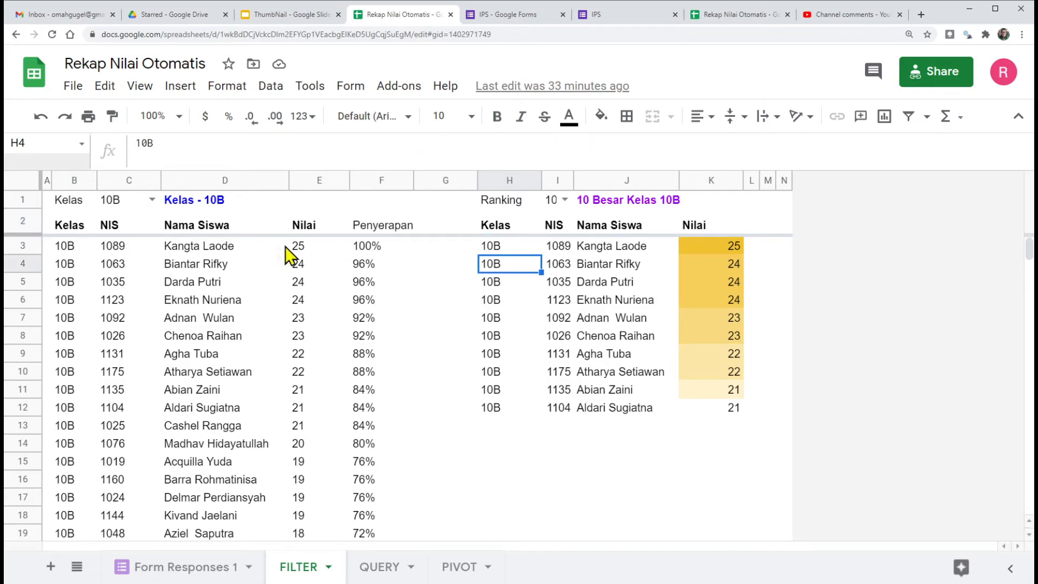
pyautogui.moveTo(72, 252); pyautogui.dragTo(444, 439)
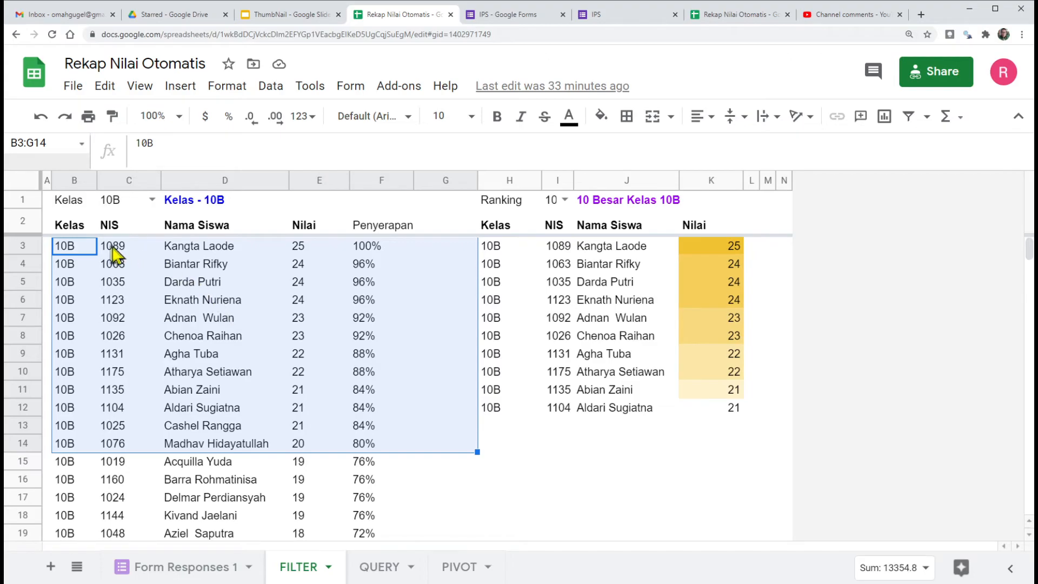
pyautogui.click(63, 228)
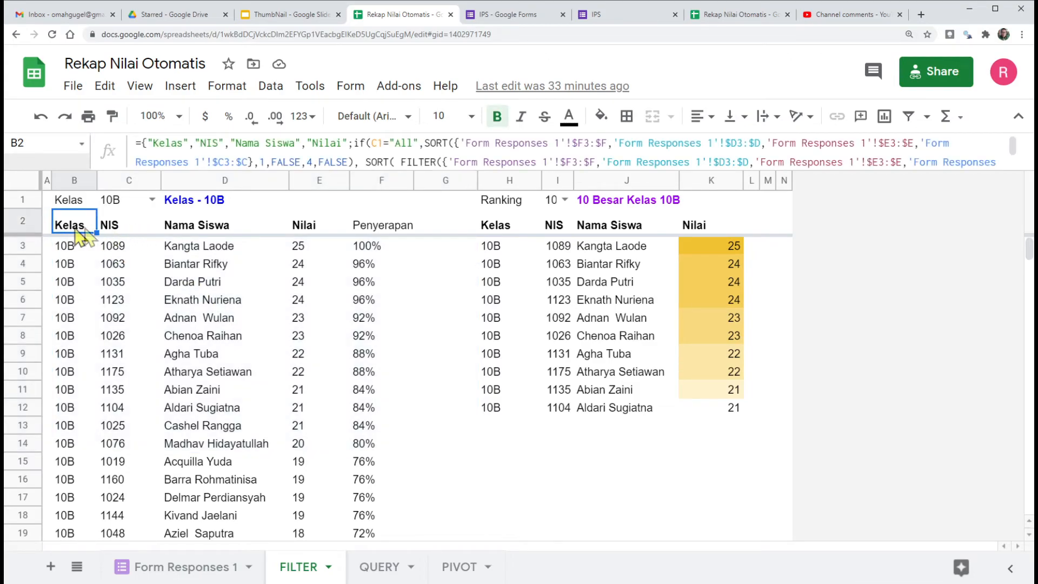
# Step: Return to the working spreadsheet and compare the ranking's heading cell G3 with the formula in G4
pyautogui.click(717, 16)
pyautogui.click(495, 221)
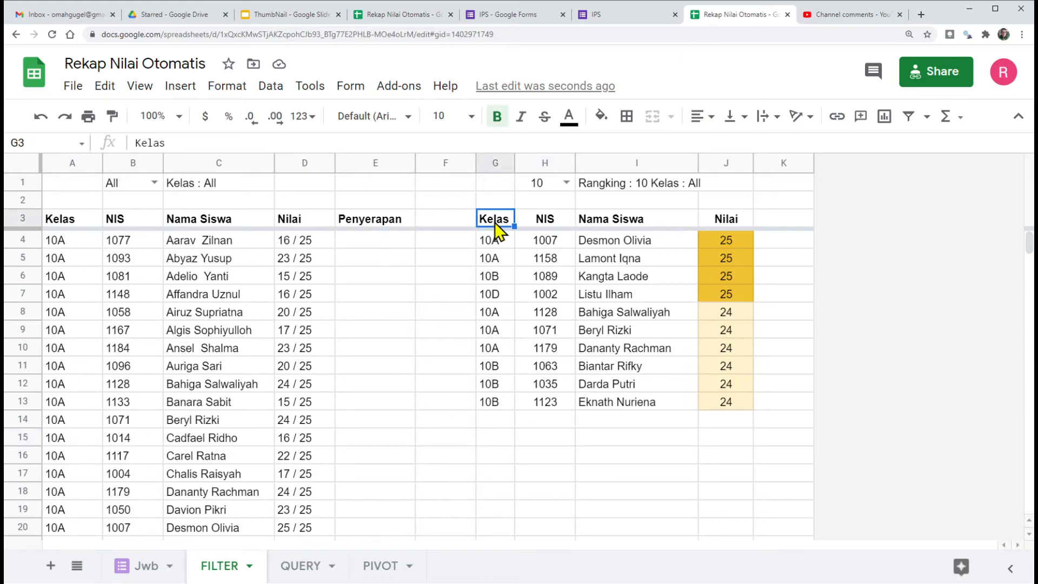
pyautogui.click(494, 241)
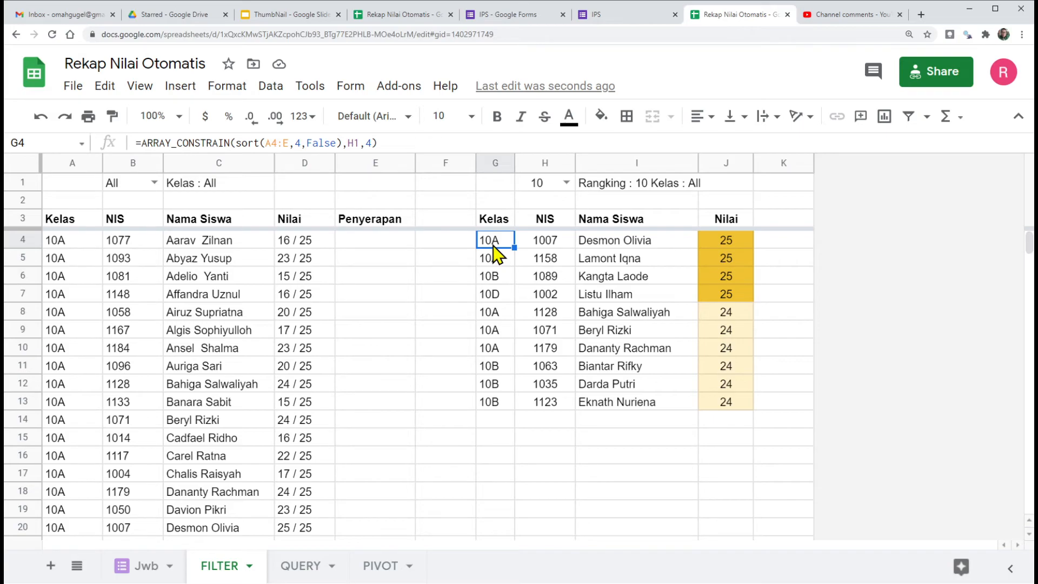
pyautogui.click(494, 221)
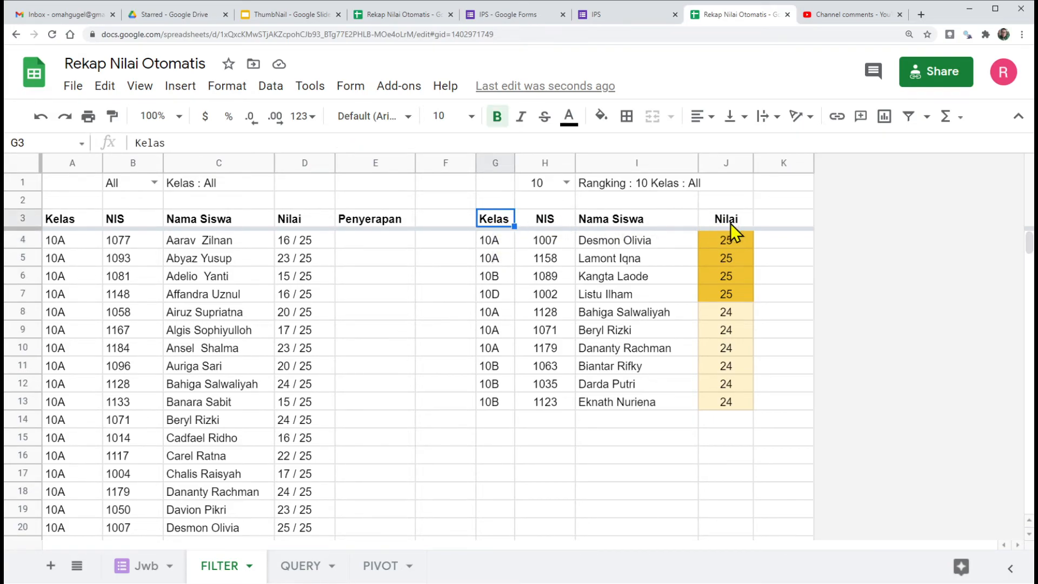
pyautogui.click(492, 247)
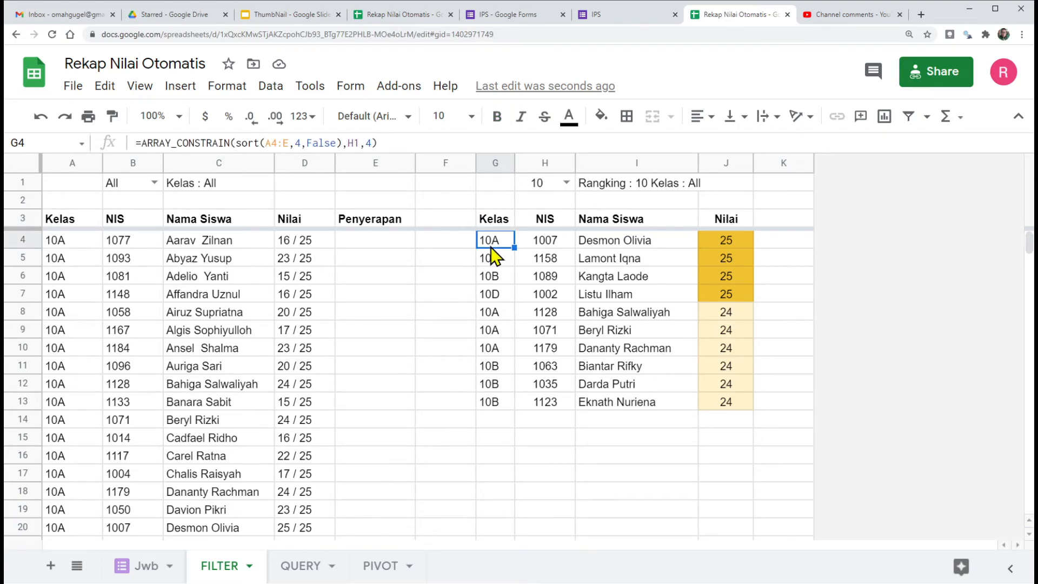
# Step: Insert an opening array brace and the quoted, comma-separated headings Kelas and NIS before ARRAY_CONSTRAIN in the G4 formula
pyautogui.click(140, 142)
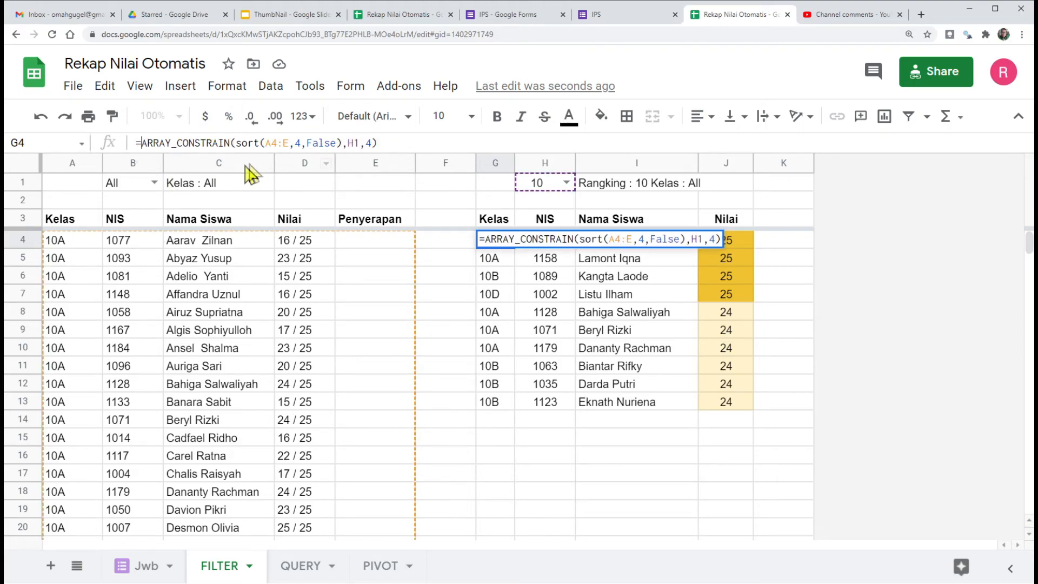
pyautogui.write('{')
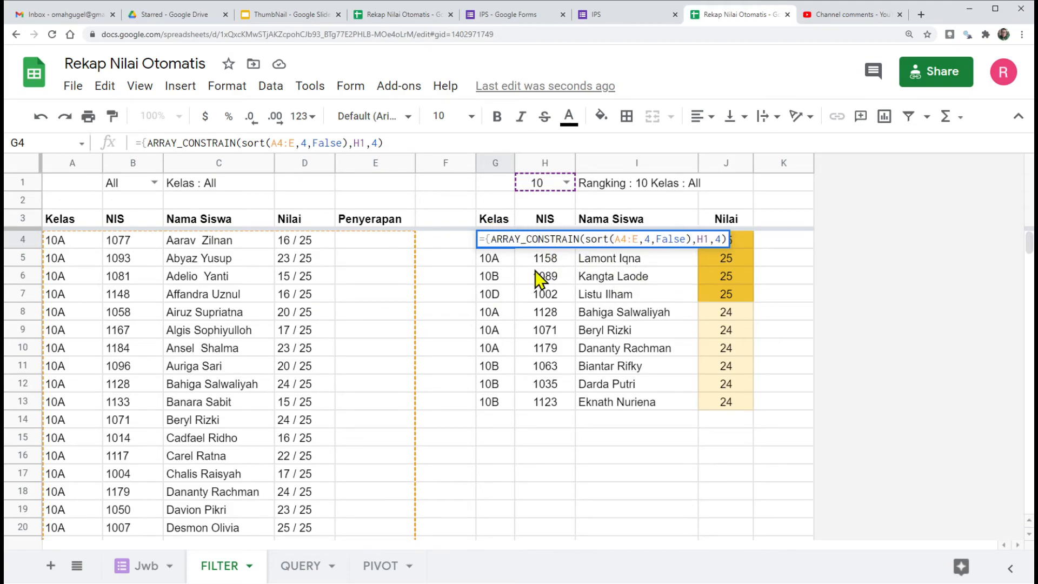
pyautogui.write('"')
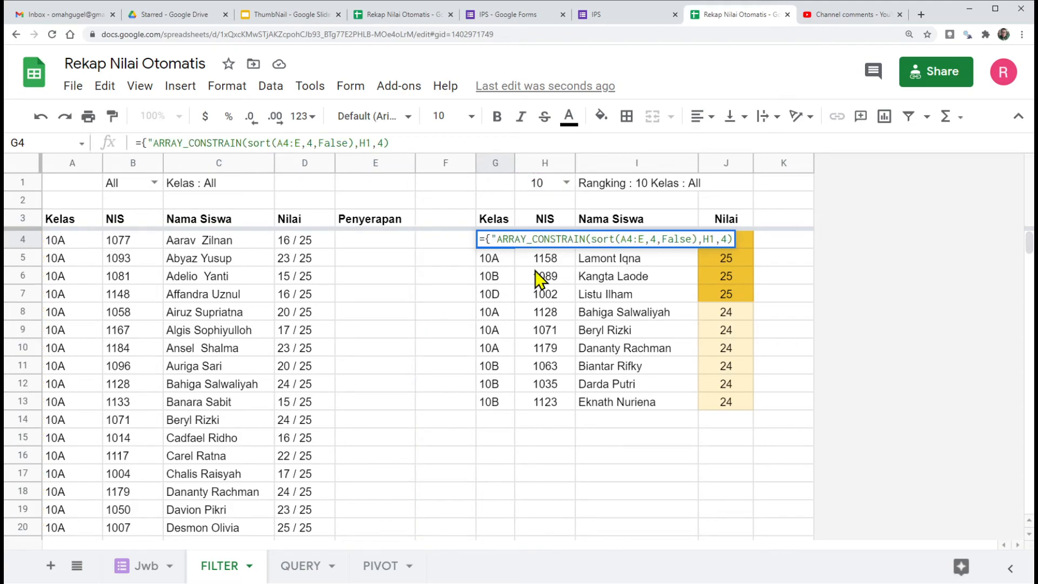
pyautogui.write('Kelas')
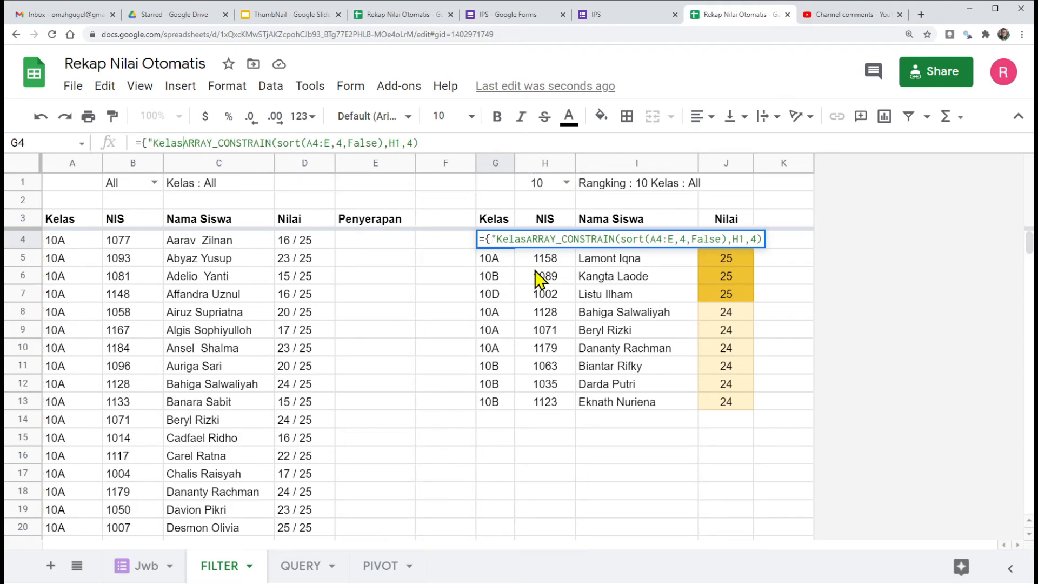
pyautogui.write('"')
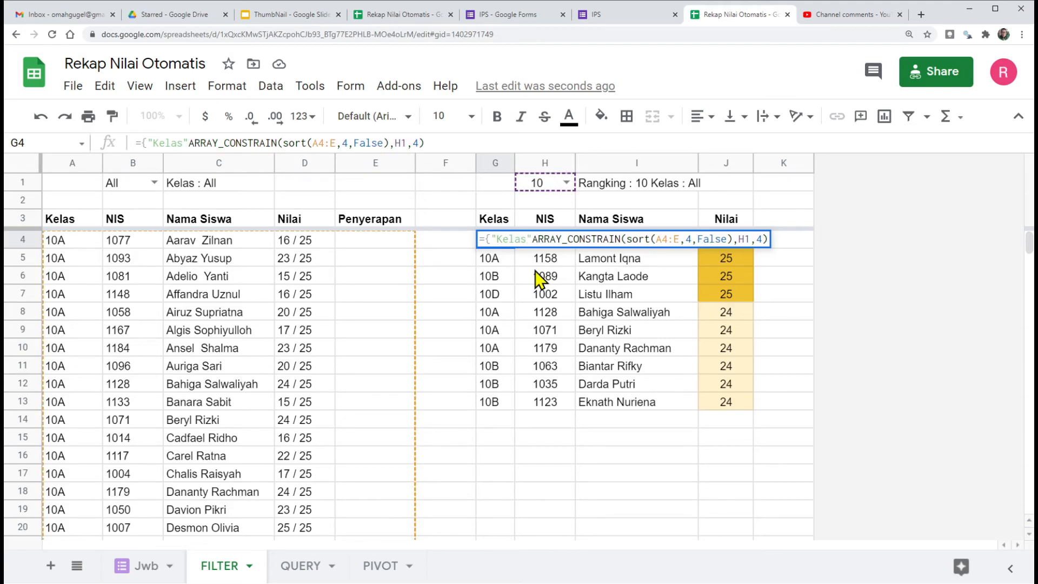
pyautogui.write(',')
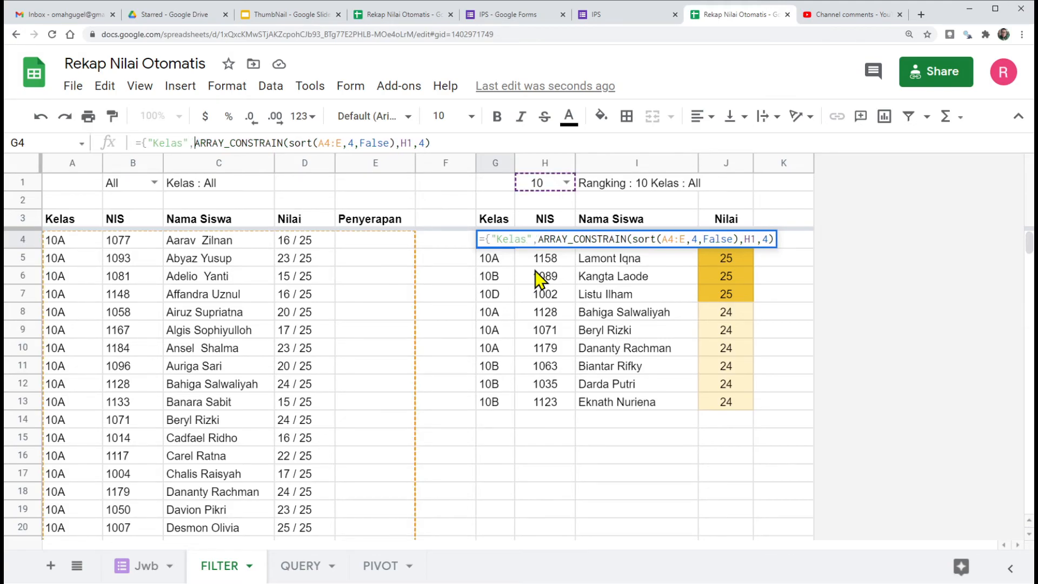
pyautogui.click(538, 238)
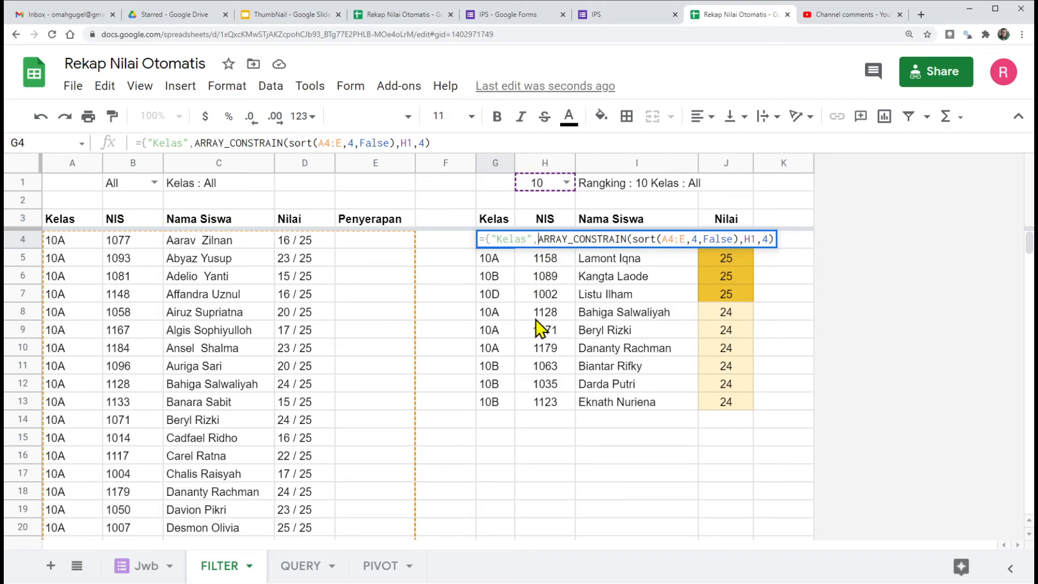
pyautogui.write('"NIS')
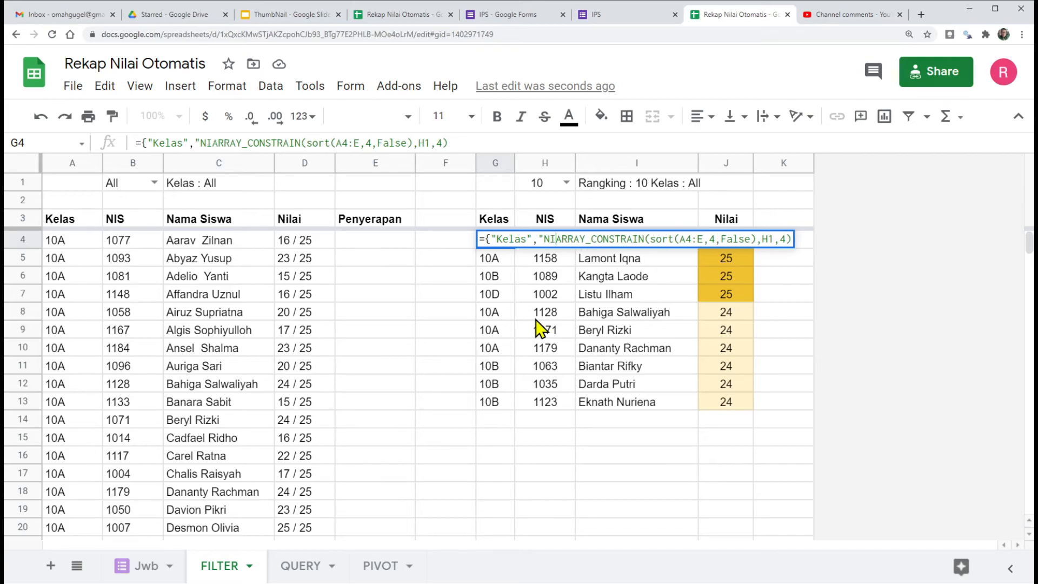
pyautogui.write('"')
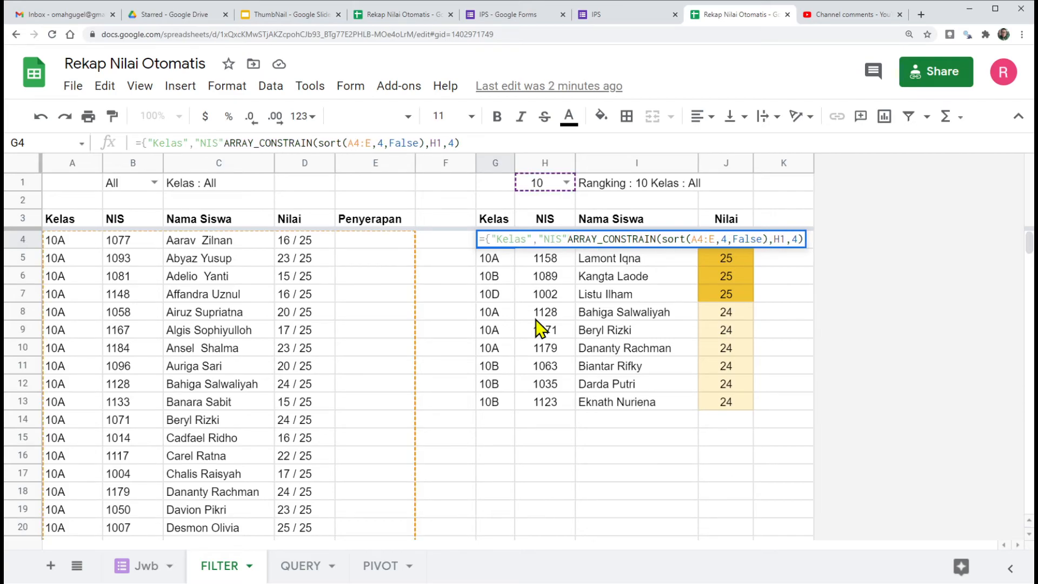
pyautogui.write(',"Nama Siswa')
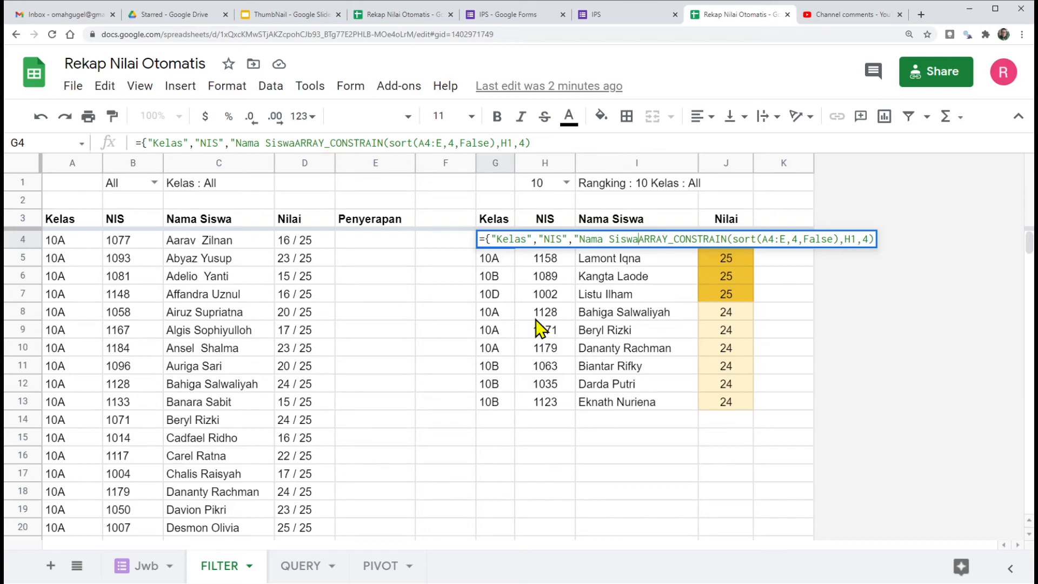
pyautogui.write('"')
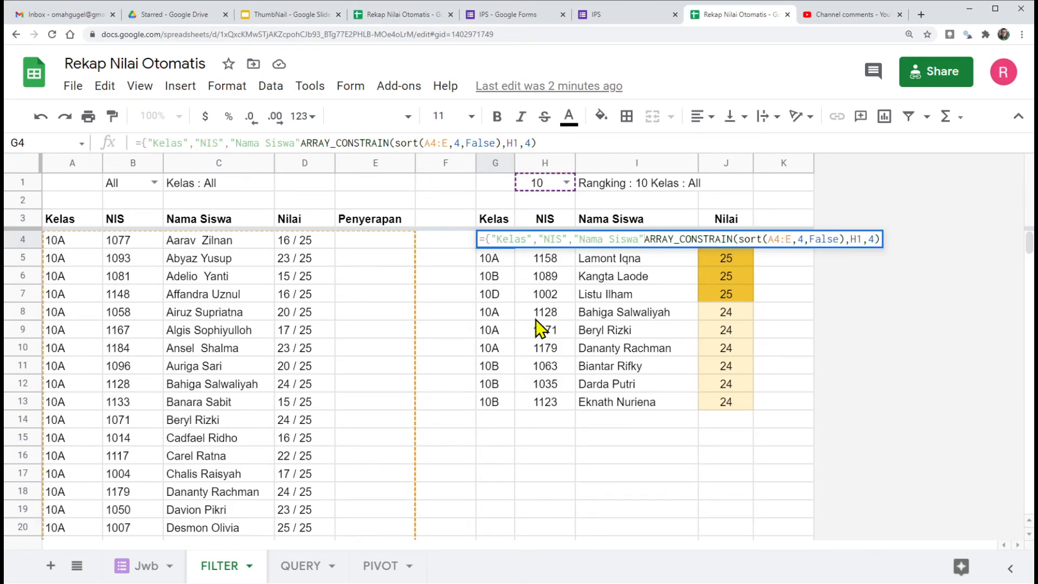
pyautogui.write(',Nilai')
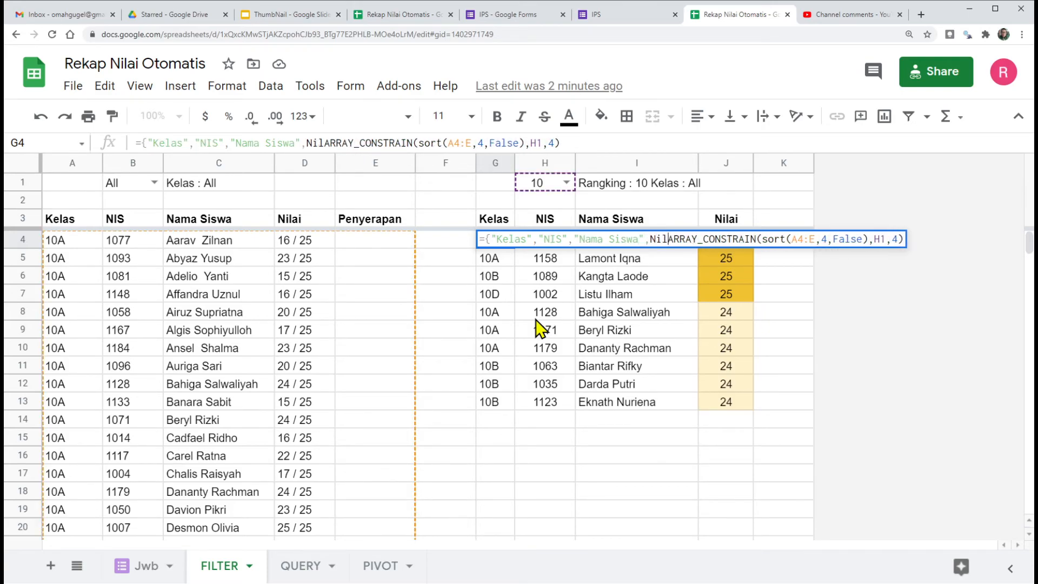
pyautogui.write('"')
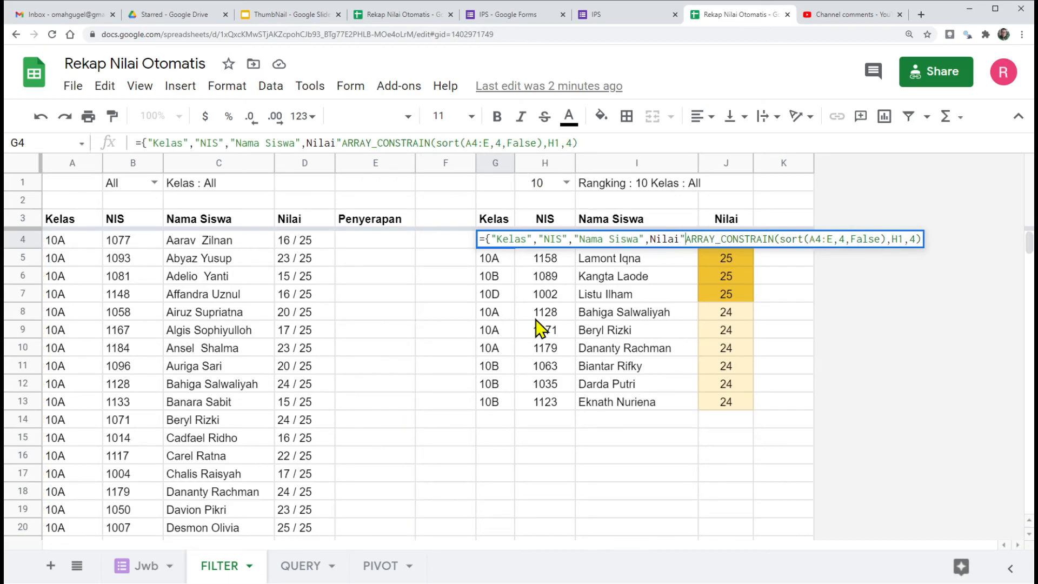
# Step: Extend the heading row in the G4 formula with the quoted, comma-separated headings Nama Siswa and Nilai before ARRAY_CONSTRAIN
pyautogui.click(649, 238)
pyautogui.write('"')
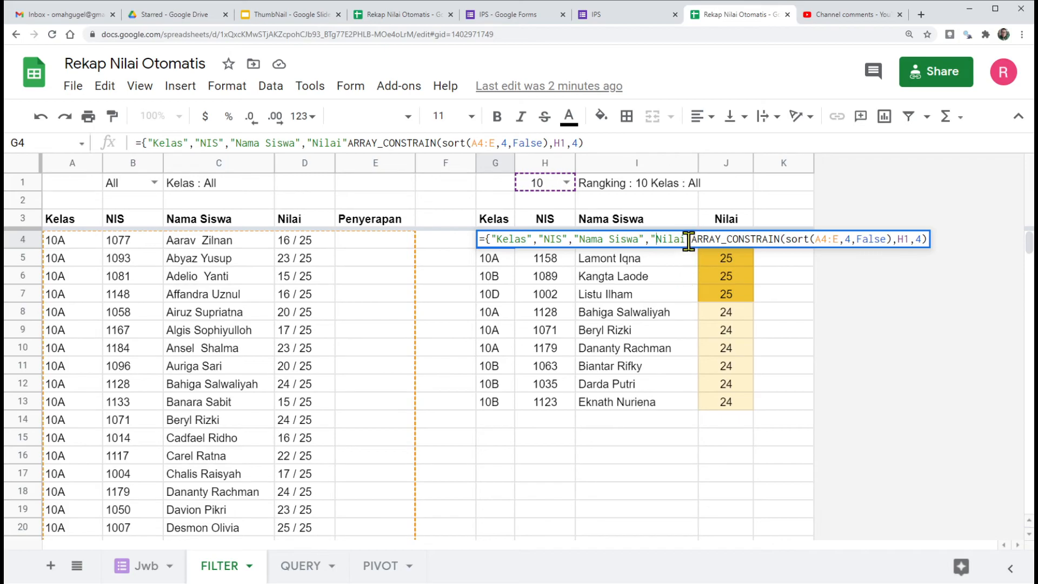
pyautogui.click(692, 239)
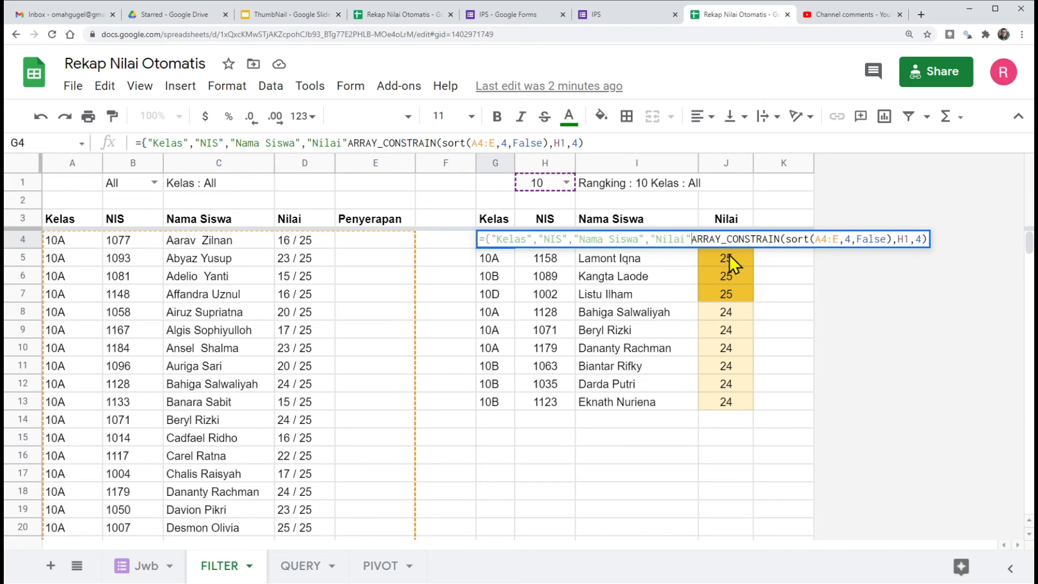
# Step: Separate the headings from ARRAY_CONSTRAIN with a semicolon, close the array with a brace and commit the G4 formula
pyautogui.write(';')
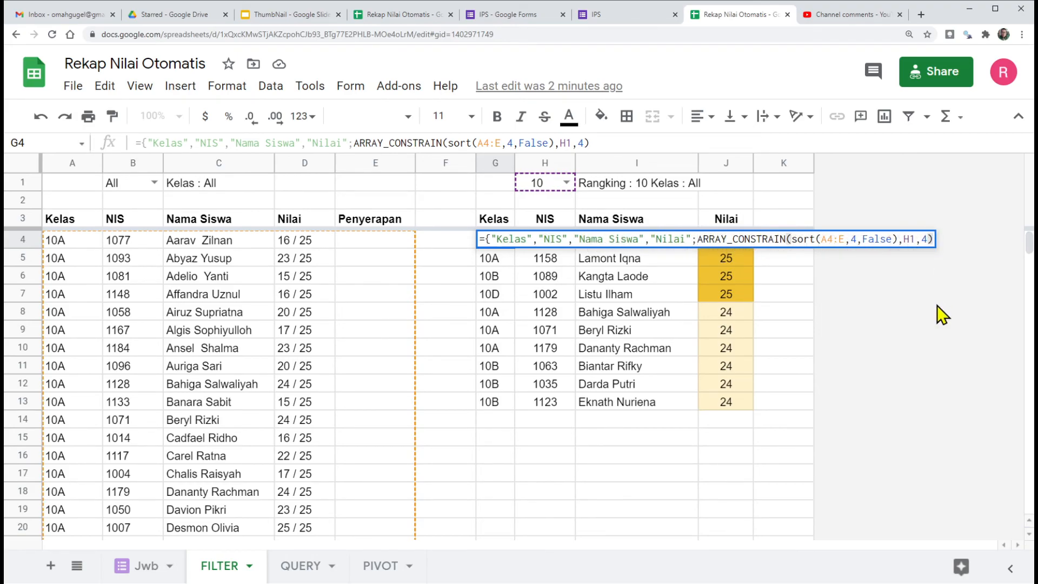
pyautogui.write('}')
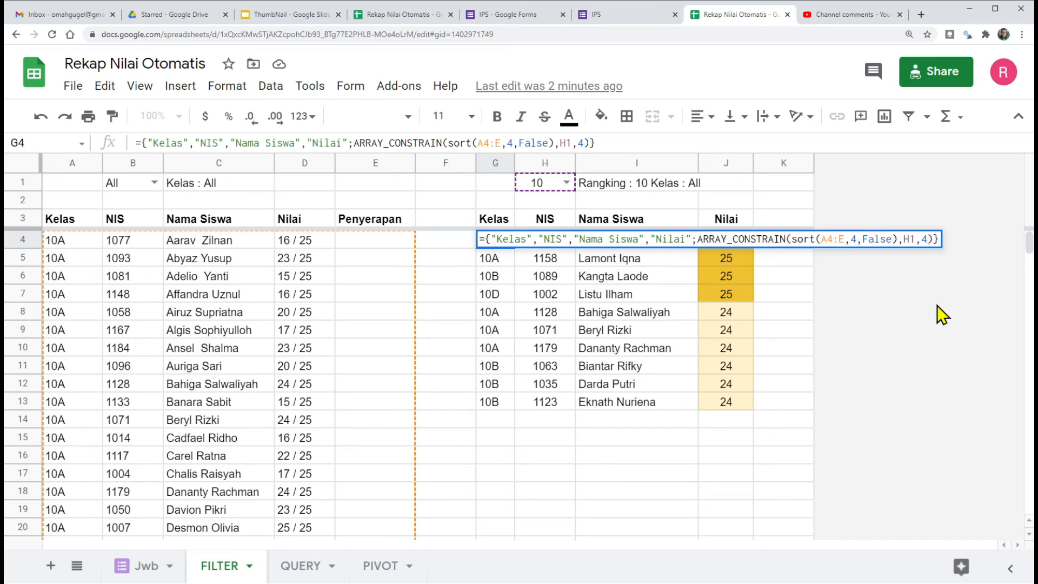
pyautogui.press('Return')
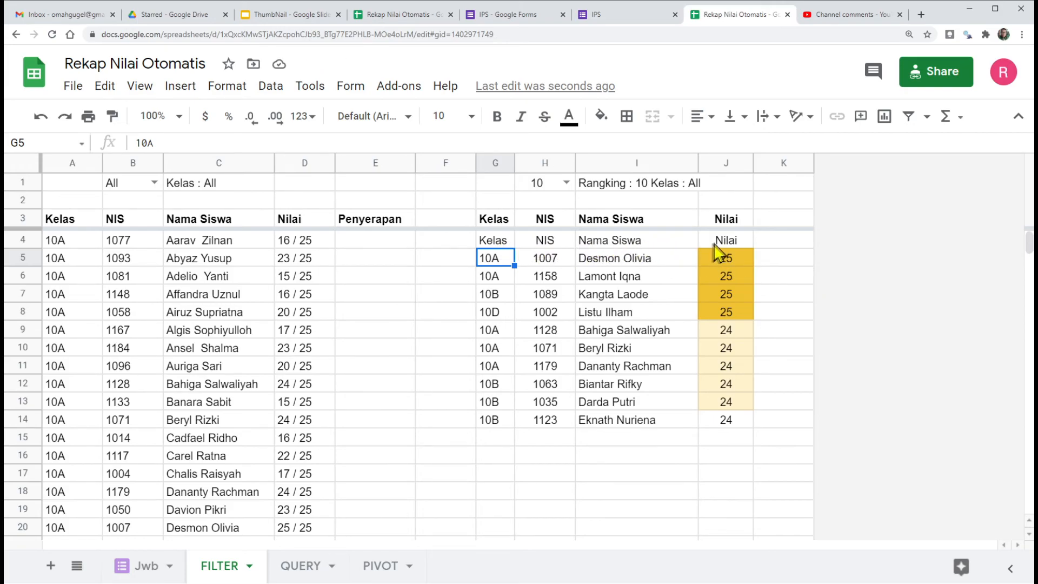
# Step: Clear the copied headings in G3:J3 and move the ranking formula from G4 into G3
pyautogui.click(503, 242)
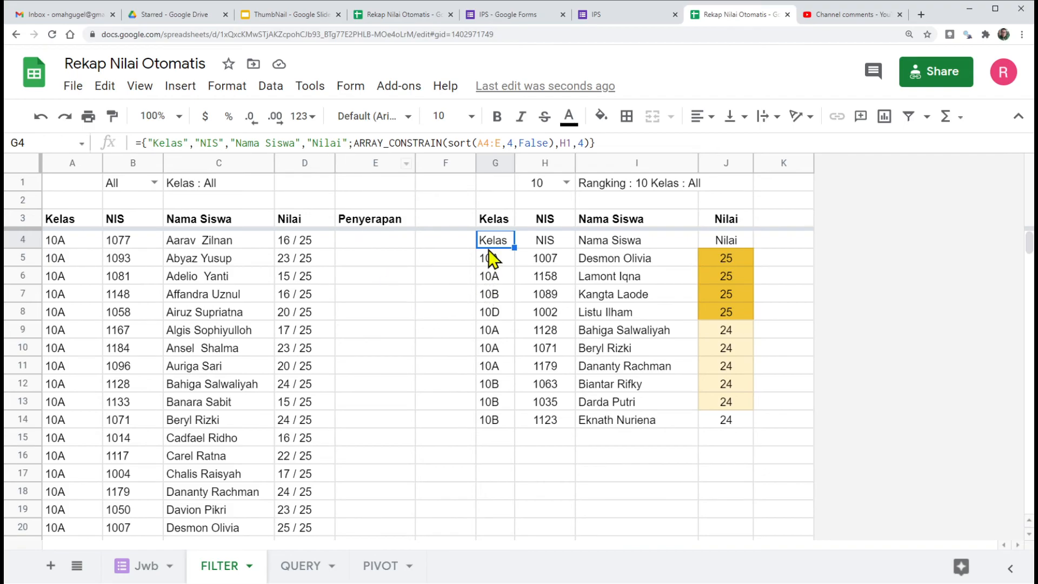
pyautogui.moveTo(494, 222); pyautogui.dragTo(721, 219)
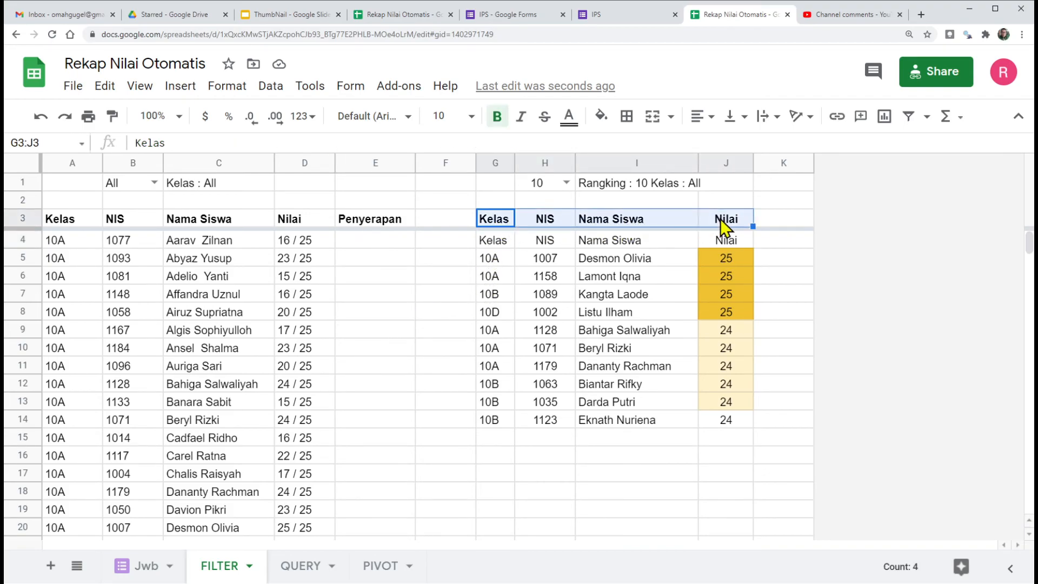
pyautogui.press('Delete')
pyautogui.click(496, 246)
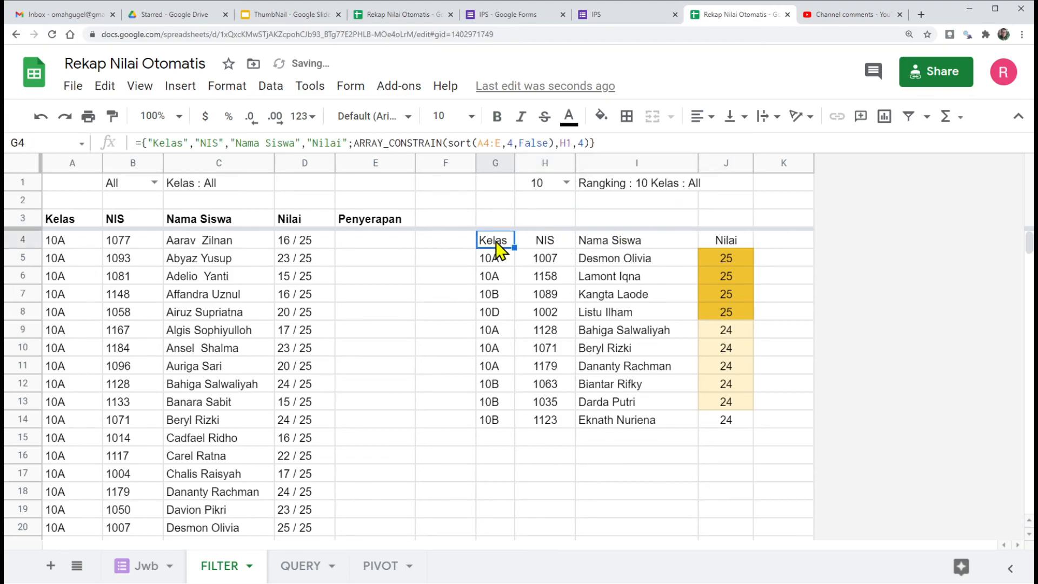
pyautogui.moveTo(487, 231); pyautogui.dragTo(486, 226)
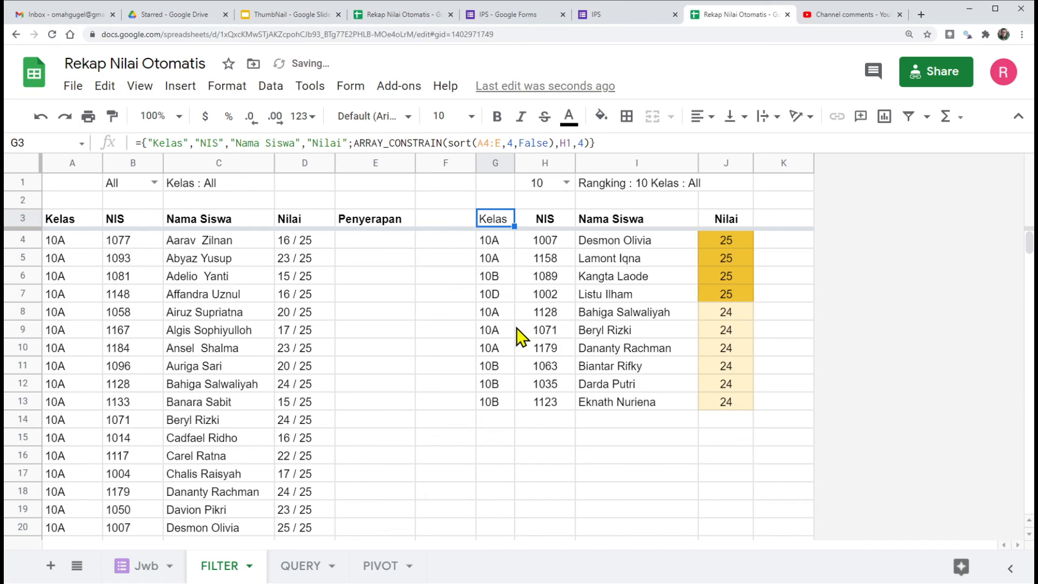
# Step: Make the formula-generated Kelas heading in G3 bold like the other column headings
pyautogui.click(514, 329)
pyautogui.click(494, 221)
pyautogui.click(60, 241)
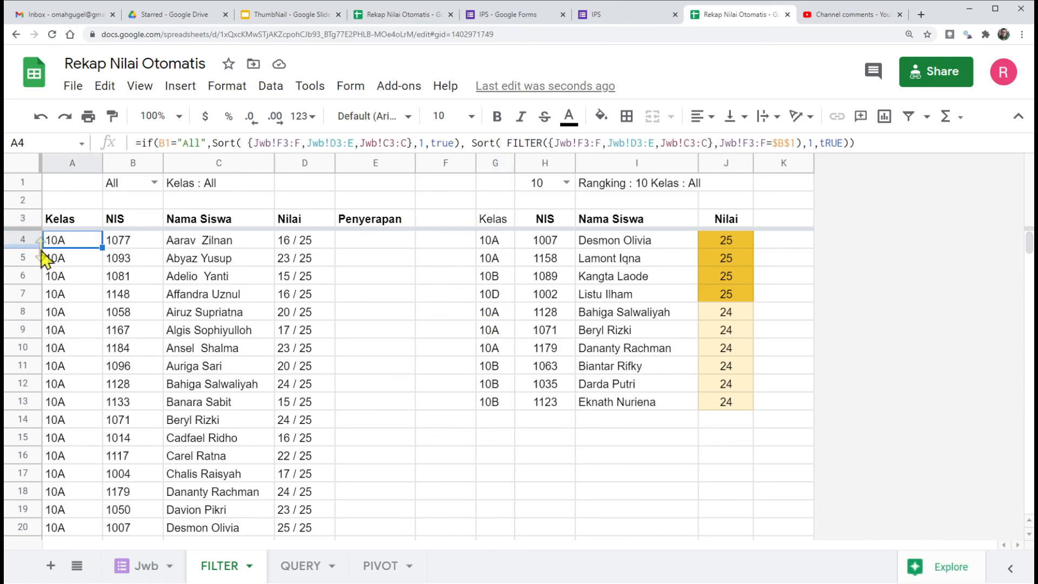
pyautogui.click(69, 223)
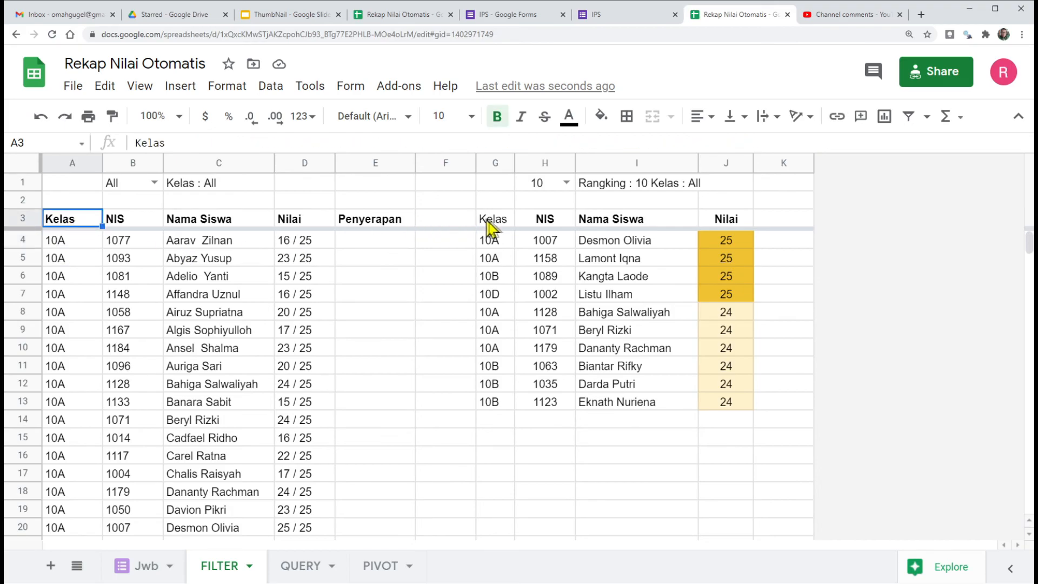
pyautogui.click(489, 221)
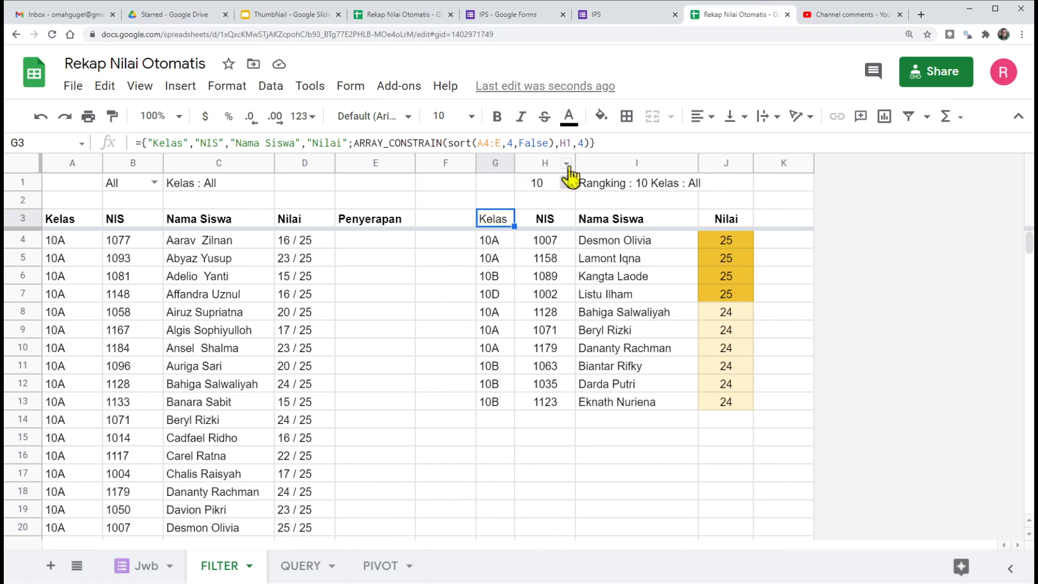
pyautogui.click(497, 116)
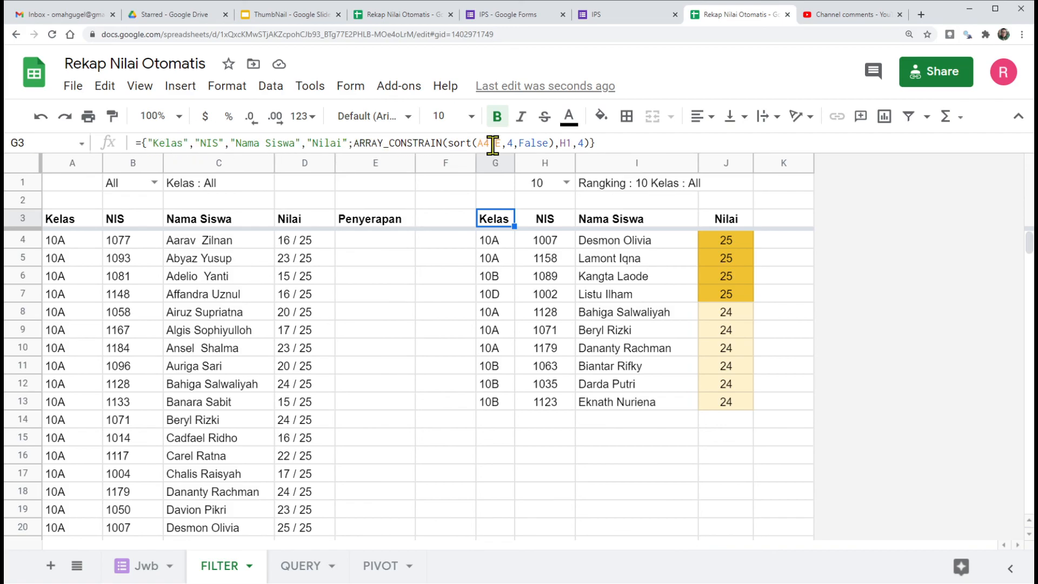
# Step: Review the ranked rows below the headings and the heading, ARRAY_CONSTRAIN and SORT parts of the G3 formula, discarding any stray edit
pyautogui.click(495, 298)
pyautogui.moveTo(493, 244); pyautogui.dragTo(761, 419)
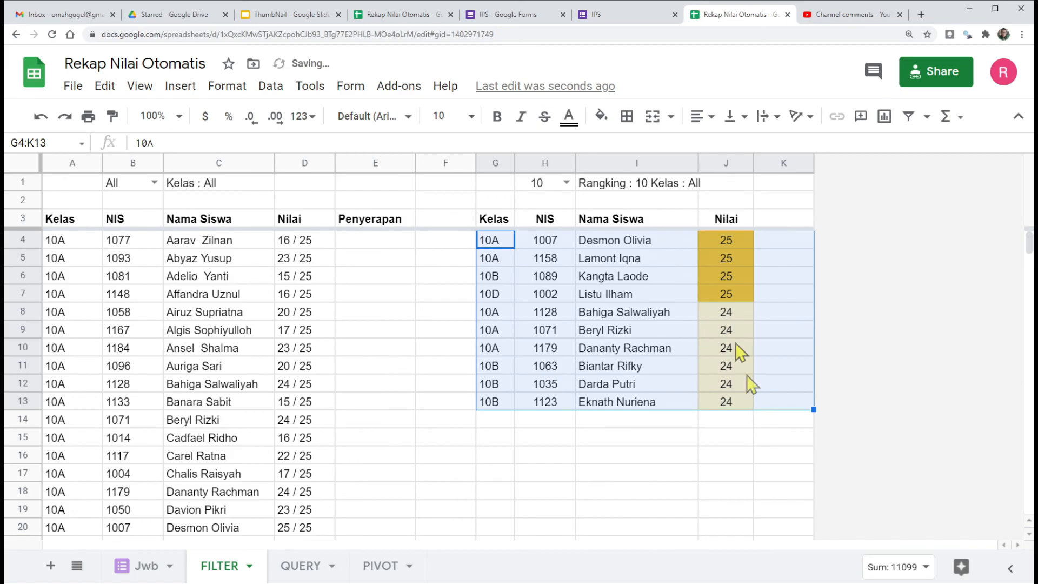
pyautogui.click(487, 220)
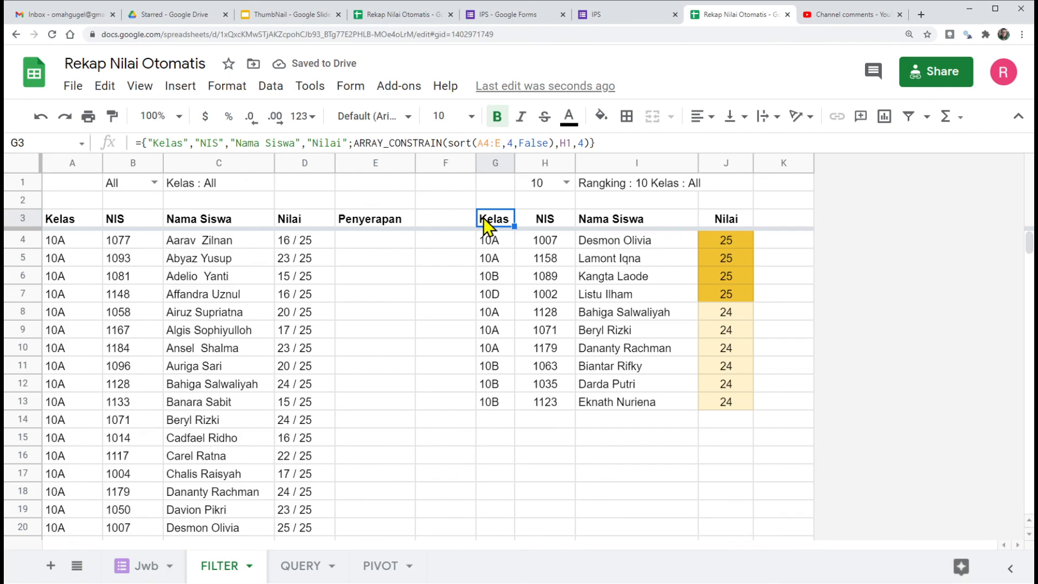
pyautogui.moveTo(157, 143); pyautogui.dragTo(436, 143)
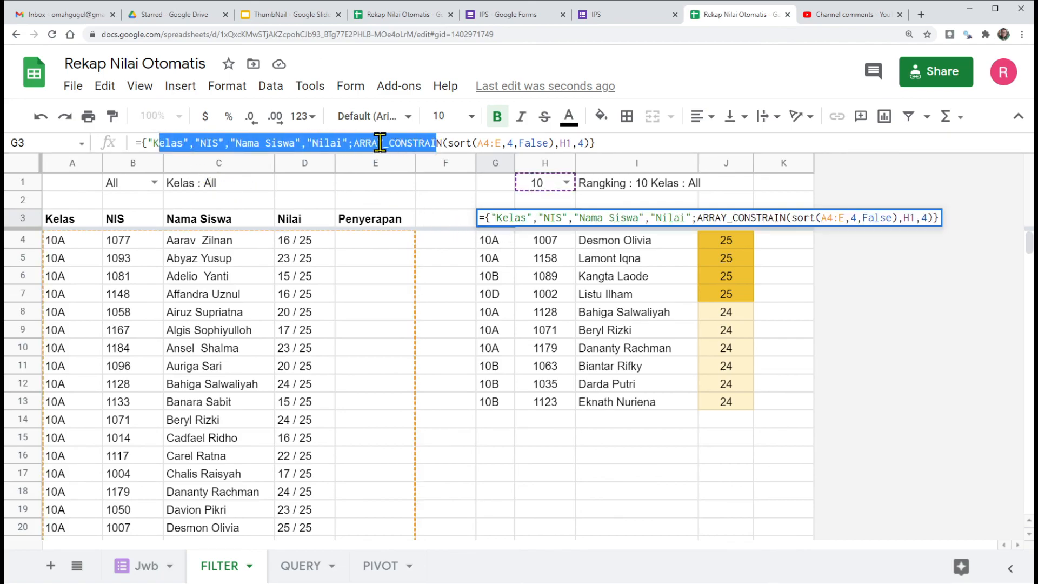
pyautogui.click(519, 144)
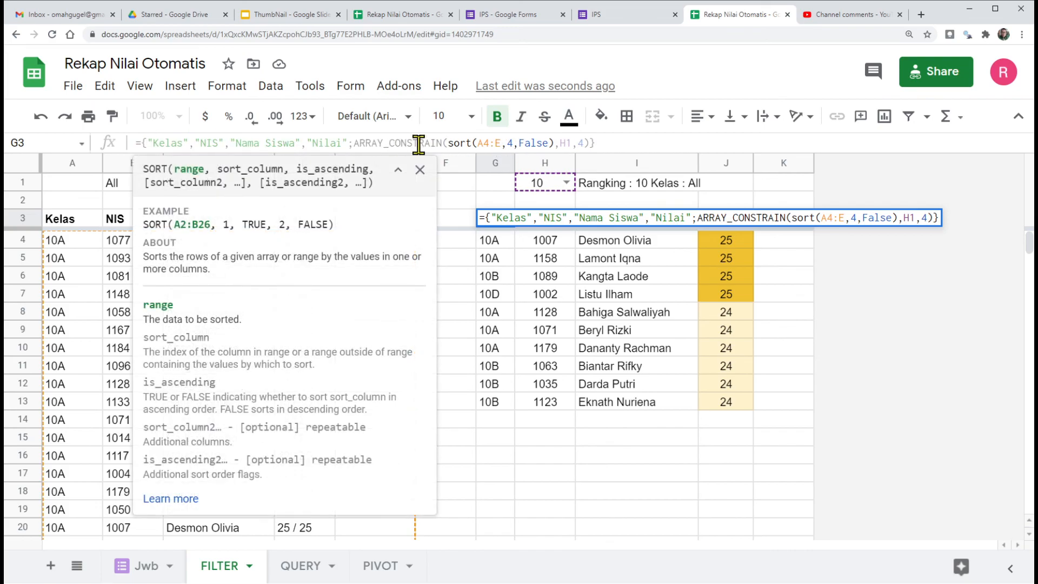
pyautogui.click(421, 169)
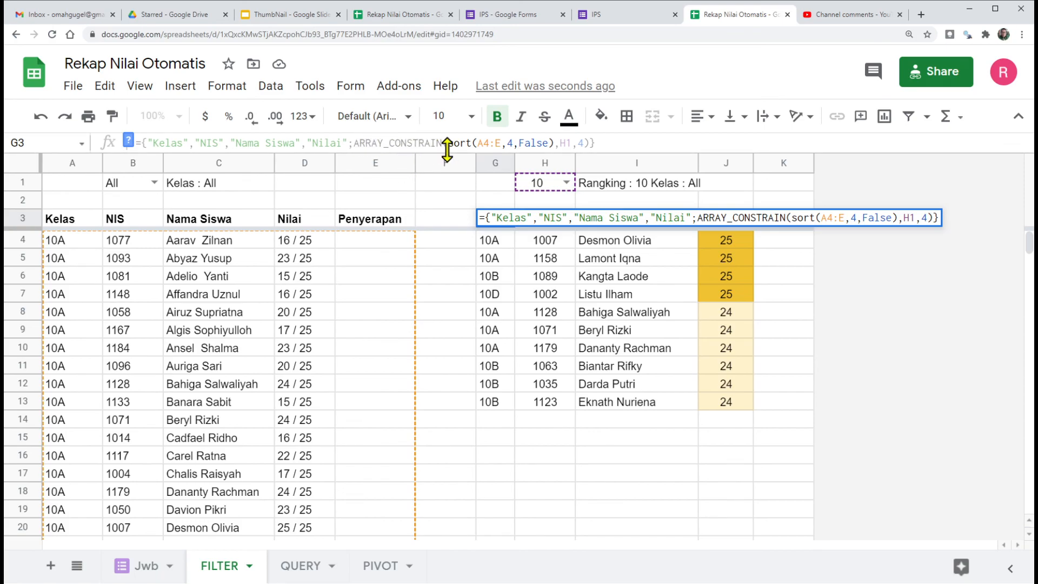
pyautogui.click(538, 463)
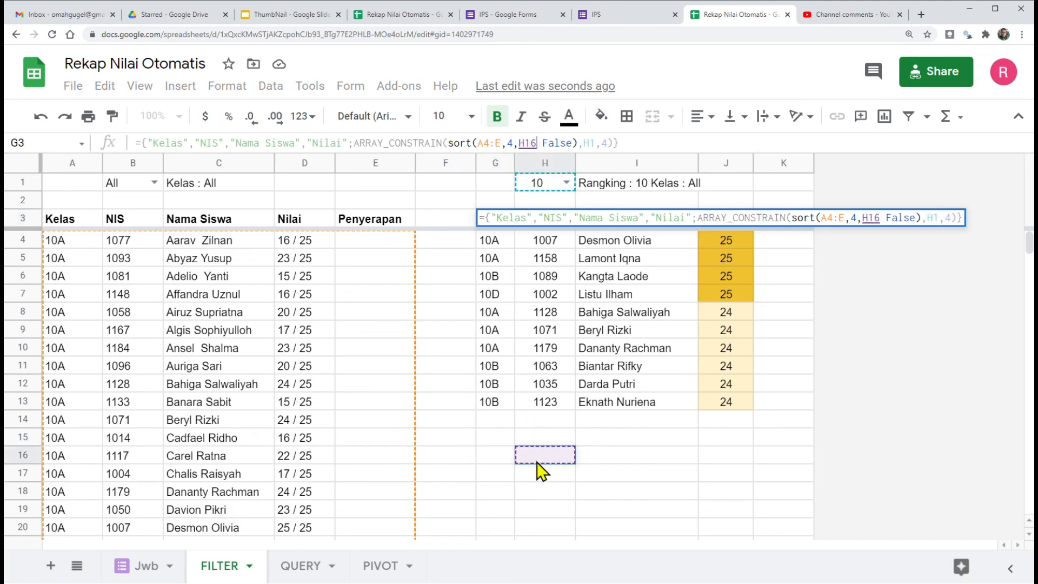
pyautogui.press('Escape')
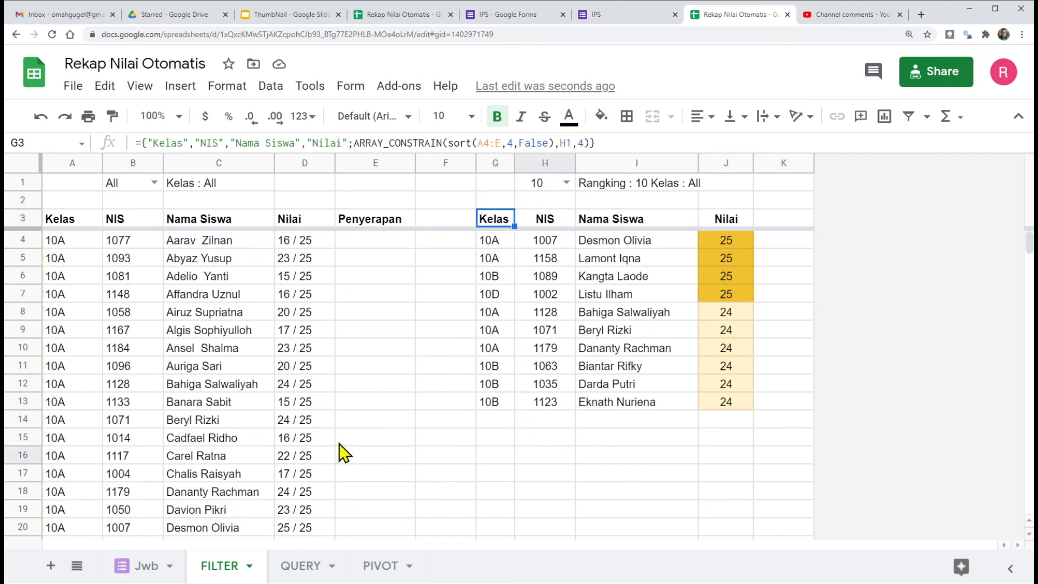
# Step: Look at the QUERY and PIVOT sheets and return to the FILTER sheet
pyautogui.click(300, 566)
pyautogui.click(381, 568)
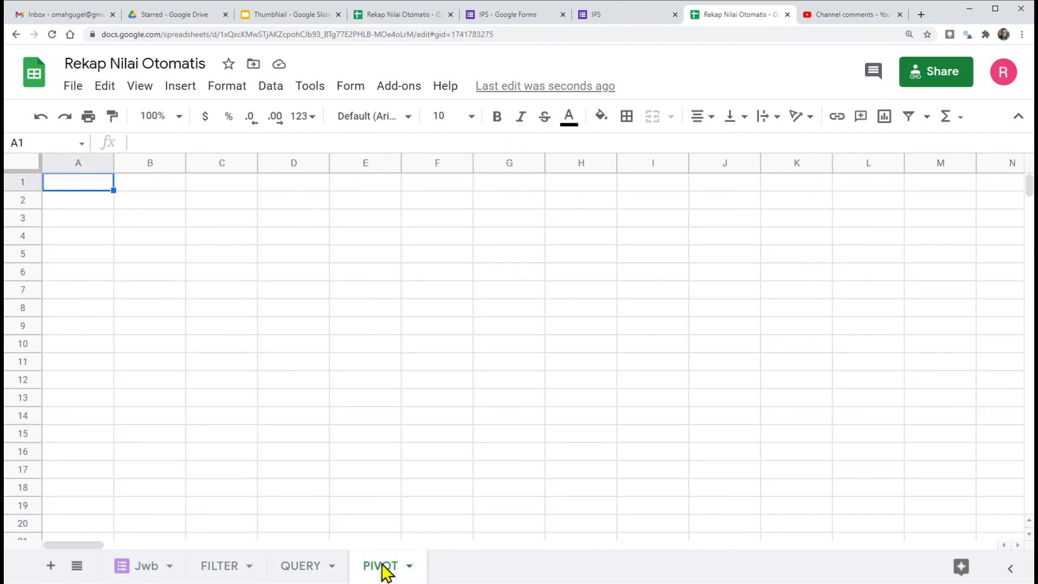
pyautogui.click(221, 568)
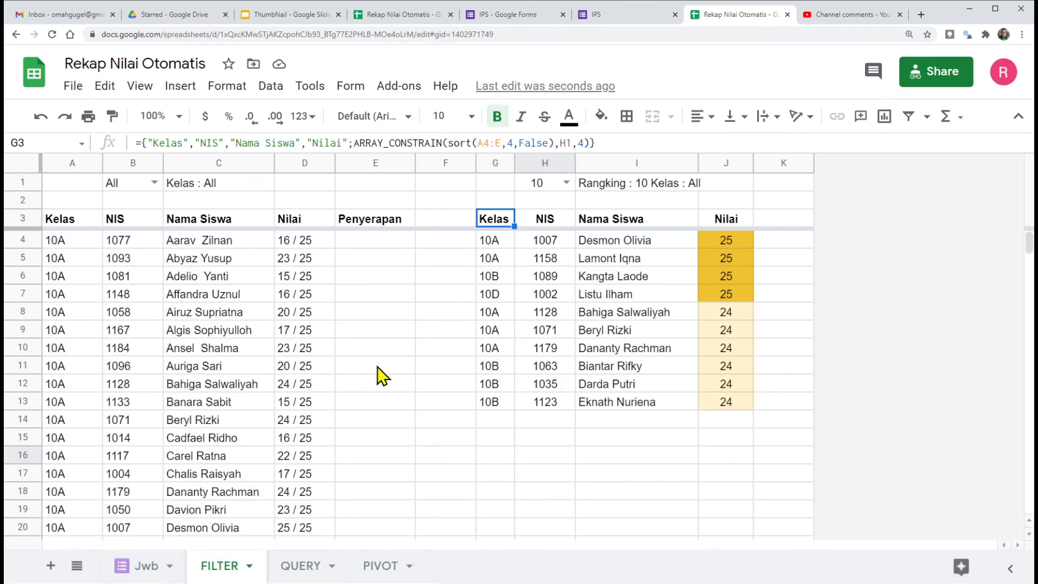